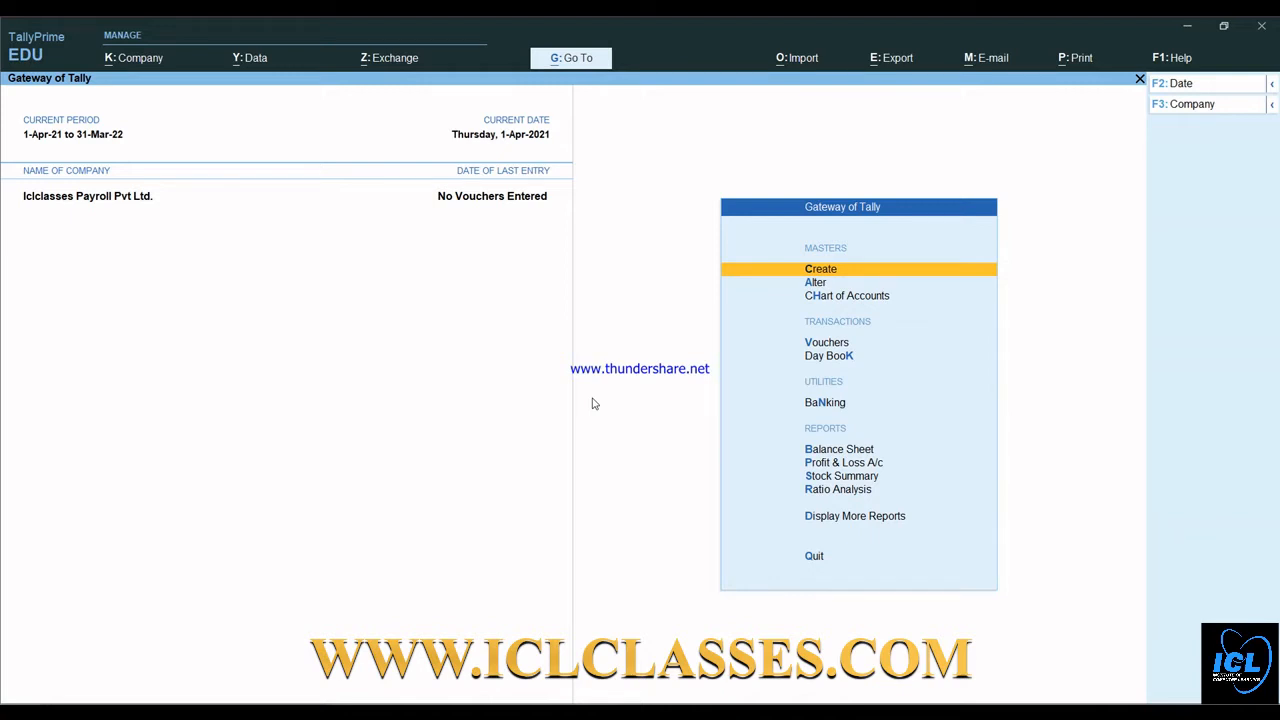
- Open Company Features with F11 and set Show more features to Yes
key(F11)
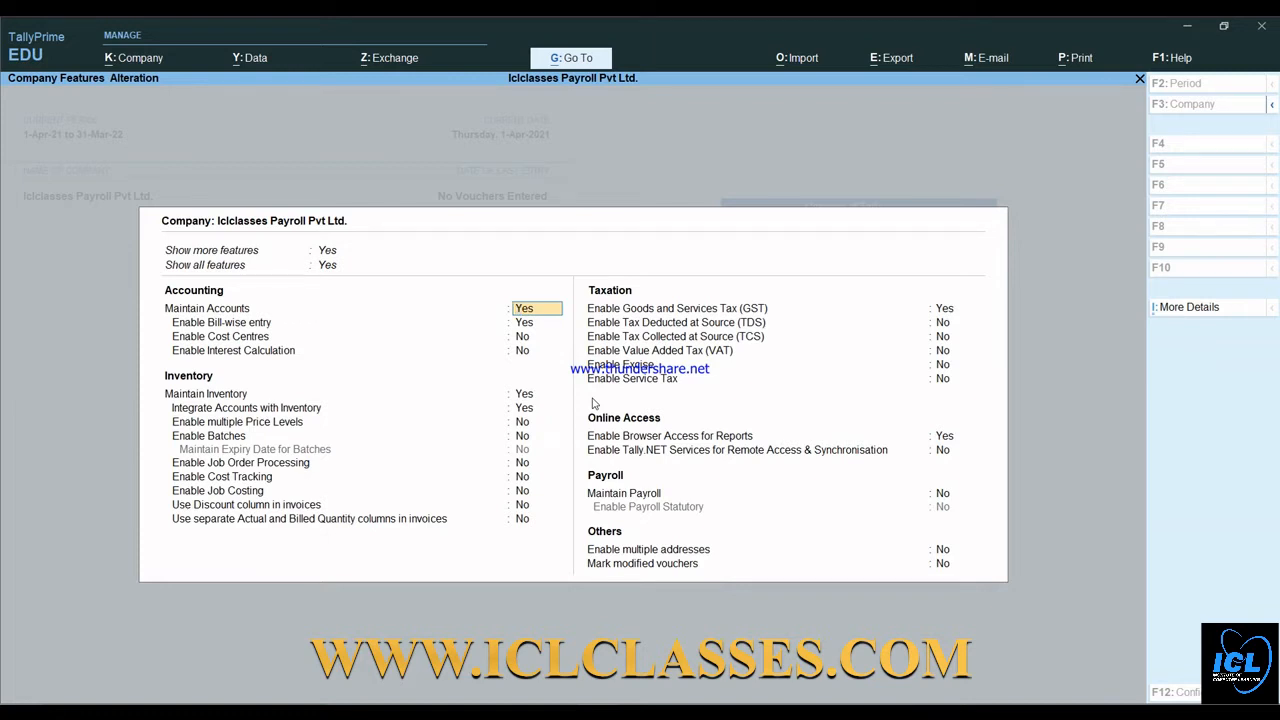
key(Up)
key(Up)
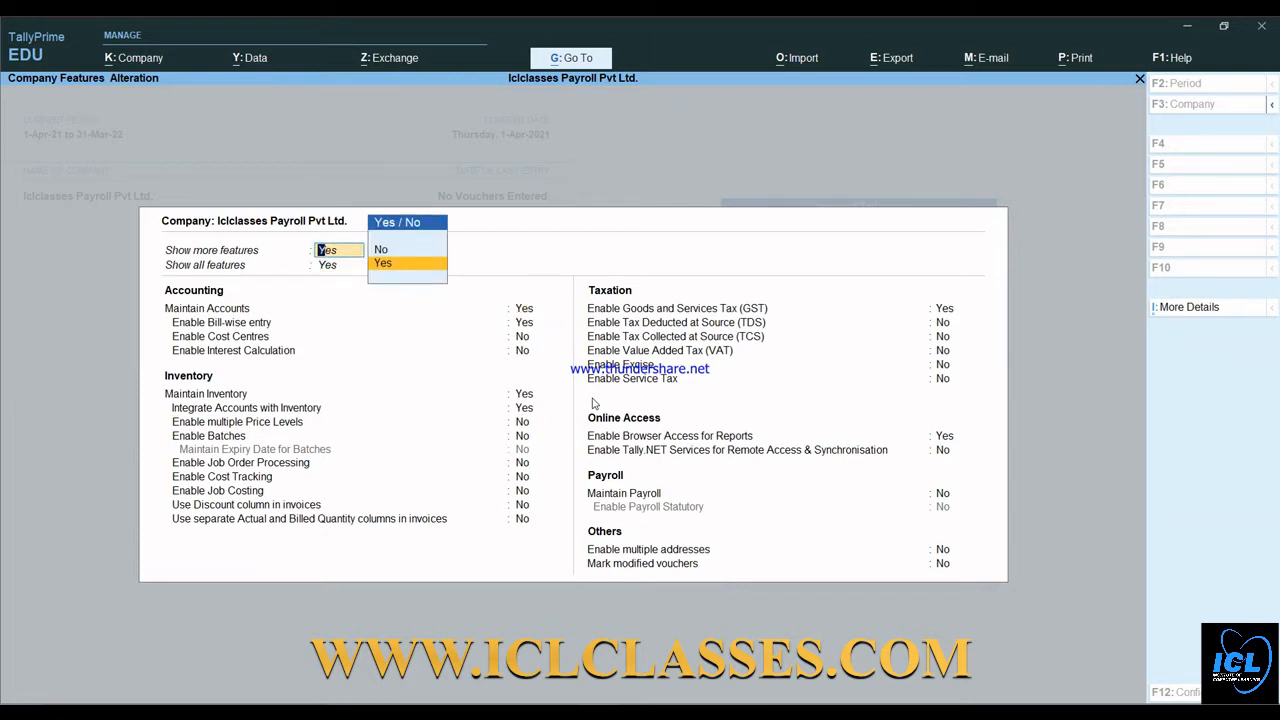
key(Up)
key(Return)
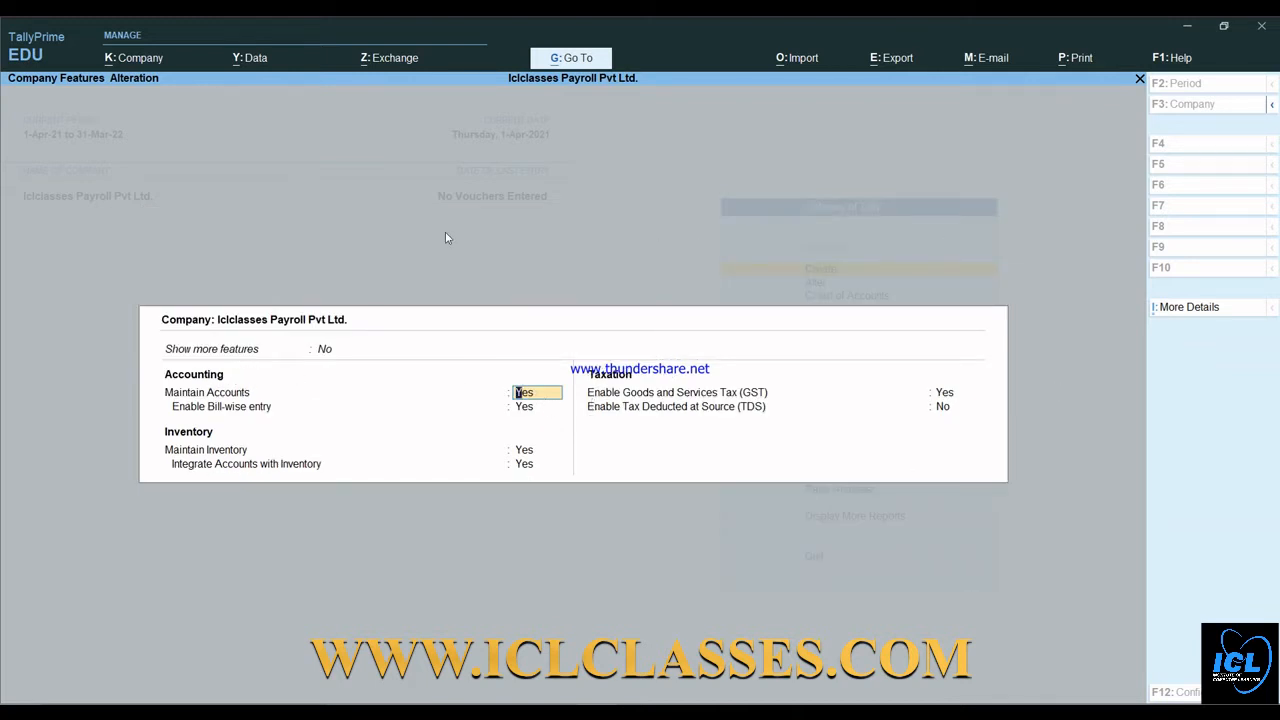
key(Up)
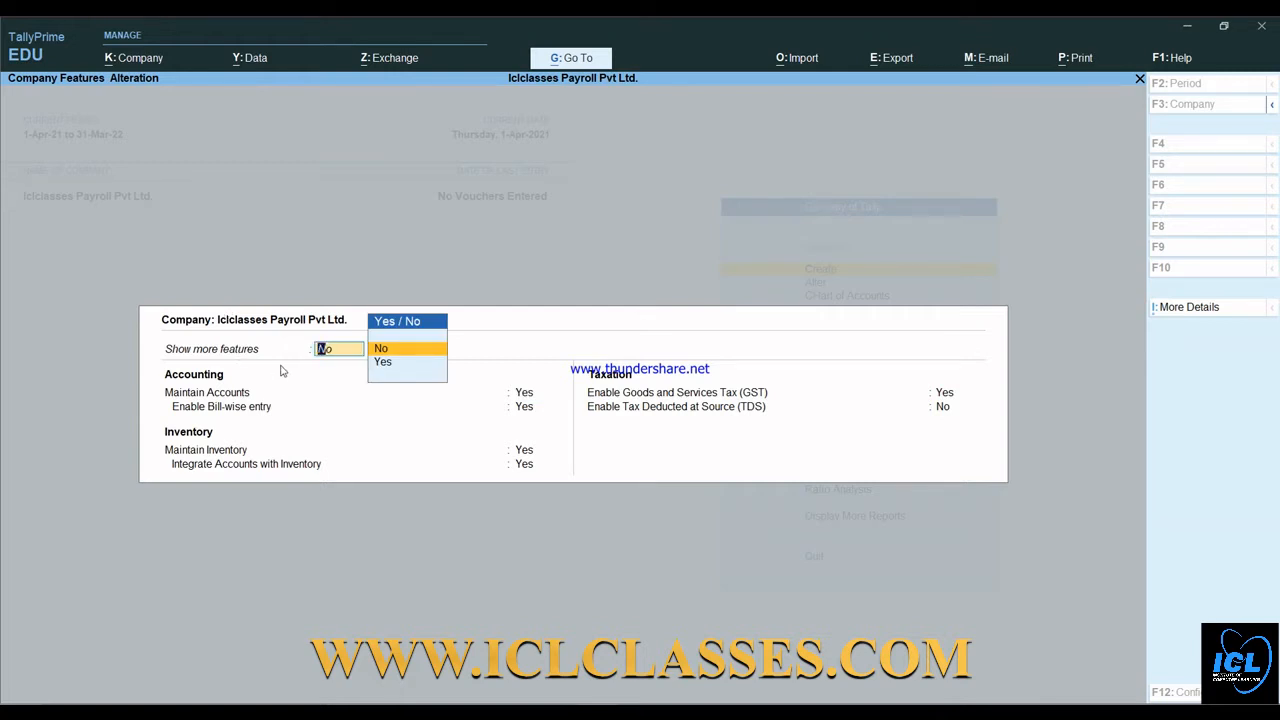
key(Down)
key(Return)
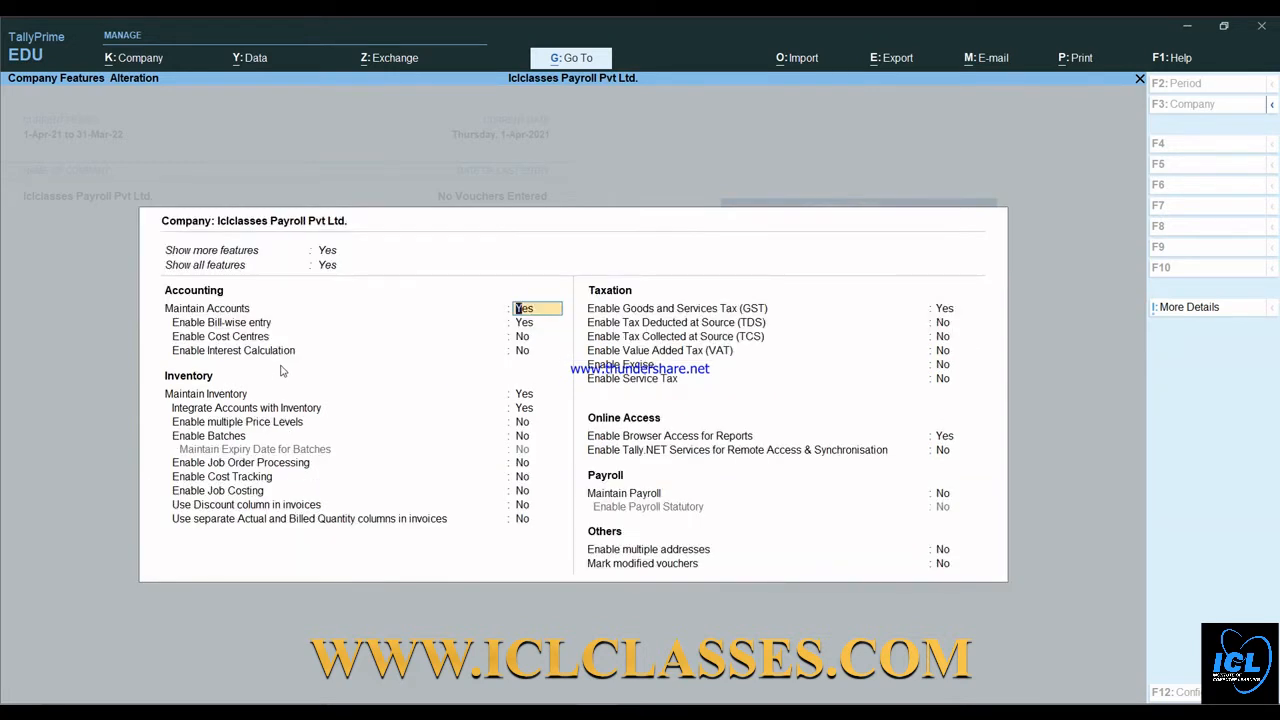
- Move past the accounting and inventory options to bring up the company's GST Details
key(Return)
key(Return)
key(Return)
key(Return)
key(Return)
key(Return)
key(Return)
key(Return)
key(Return)
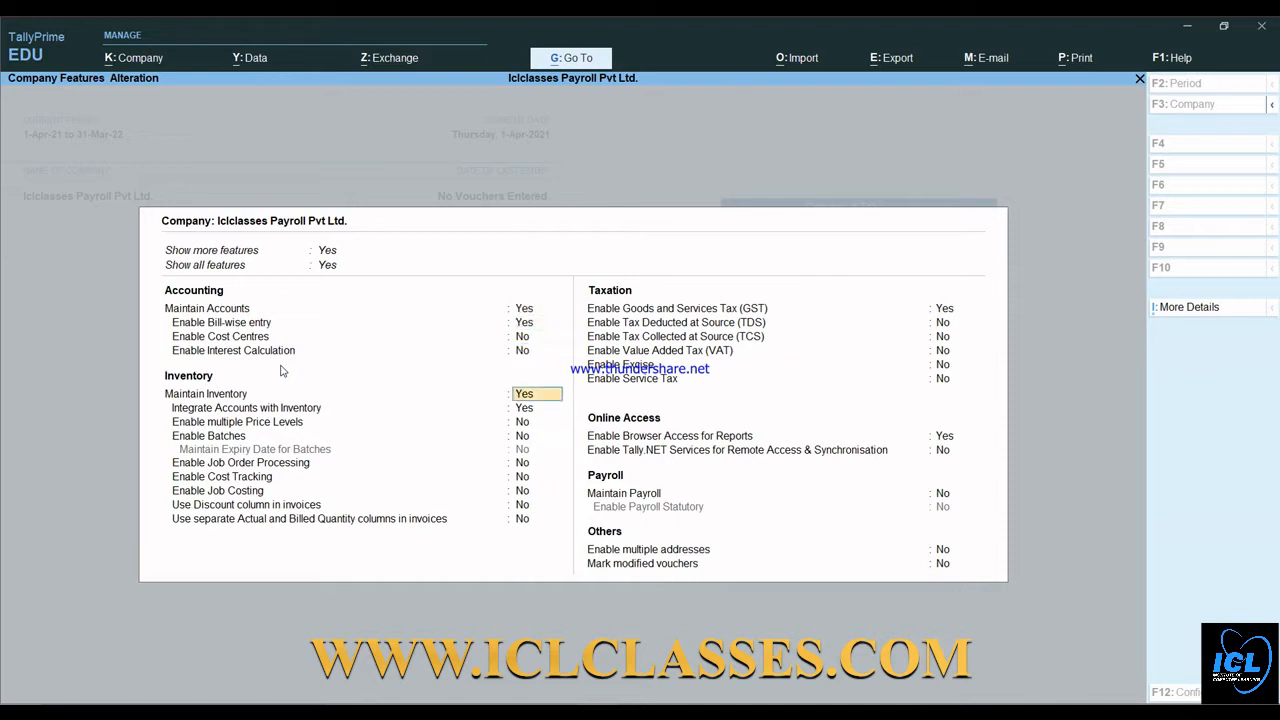
key(Return)
key(Return)
key(Return)
key(Return)
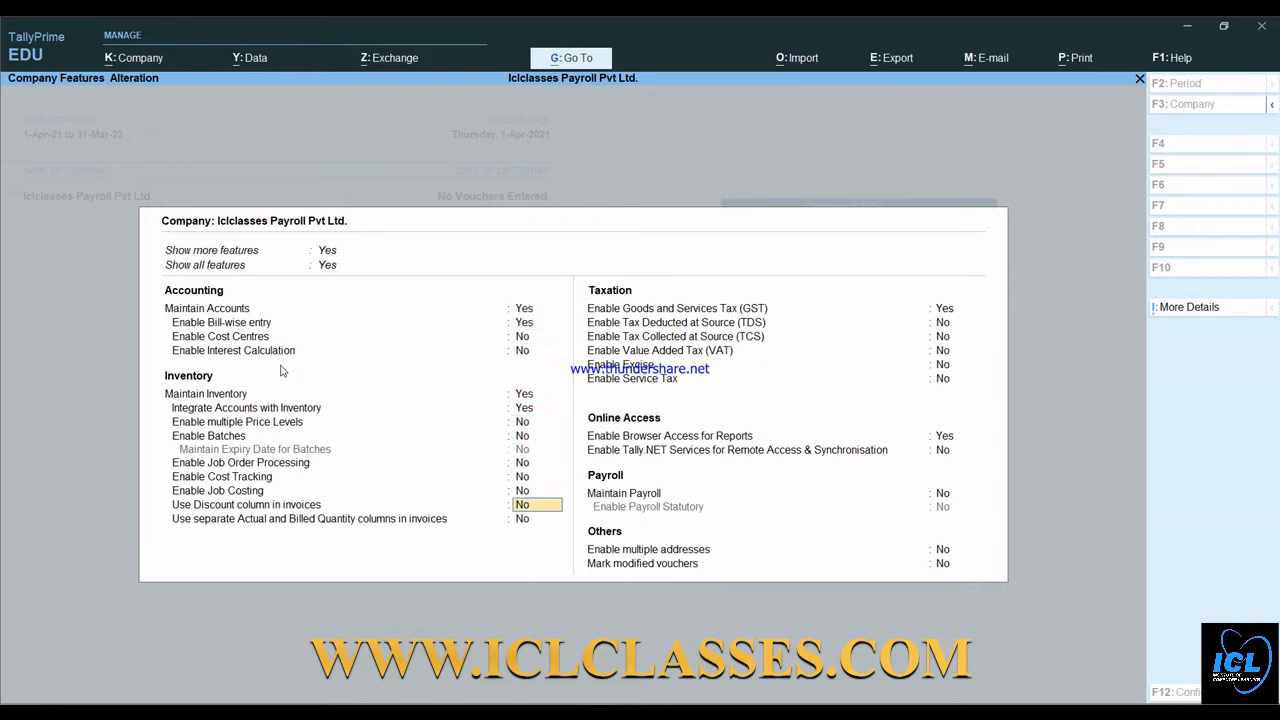
key(Return)
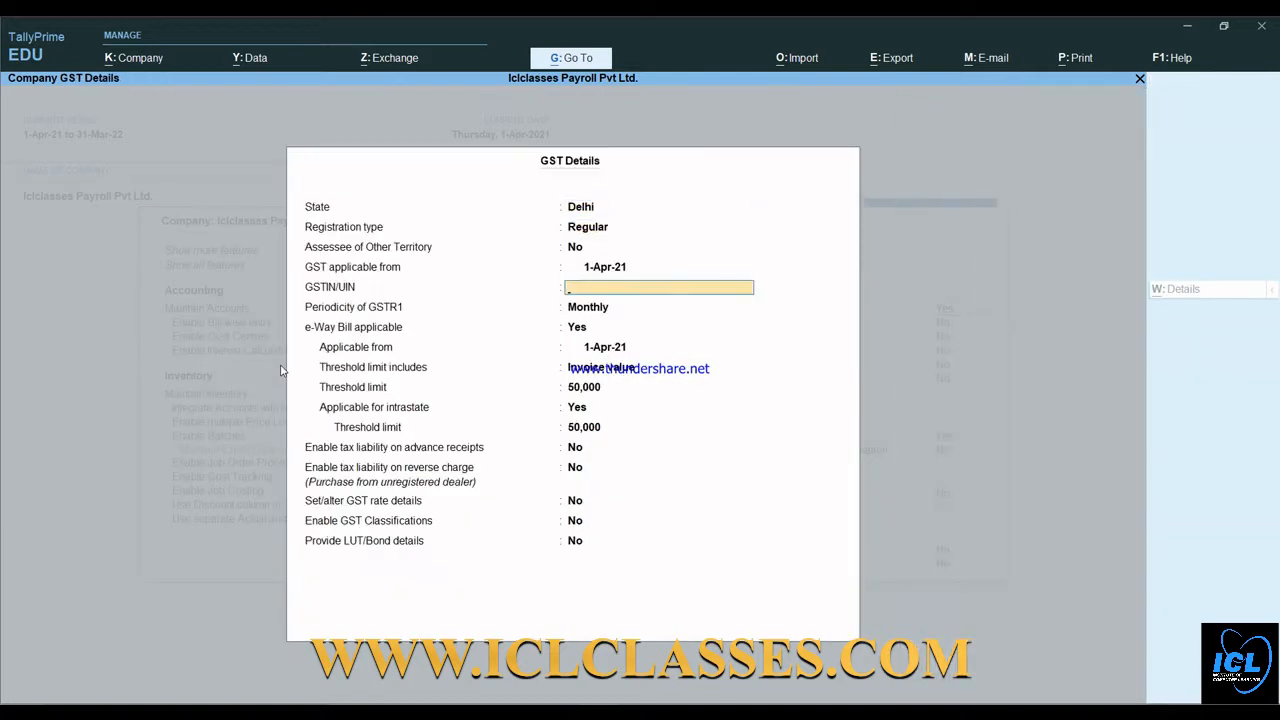
key(Return)
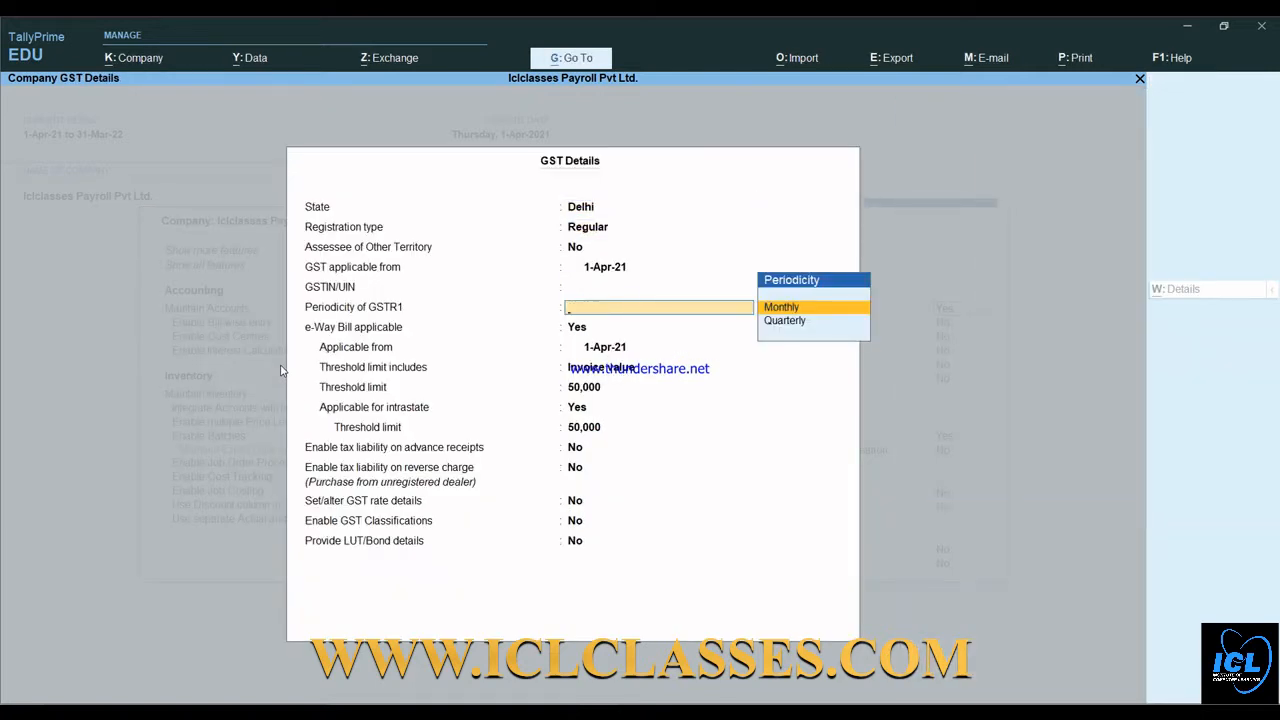
- Quit GST Details without changes and set Enable GST to No
key(Escape)
key(y)
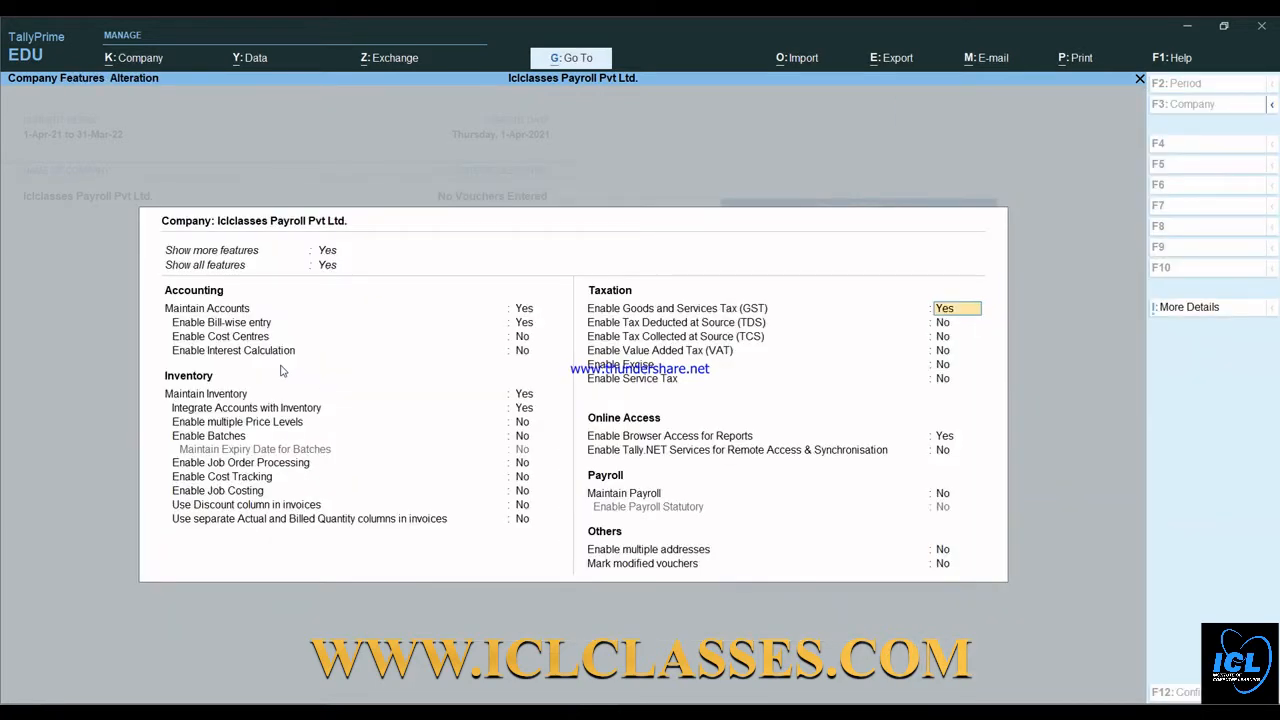
key(n)
key(Return)
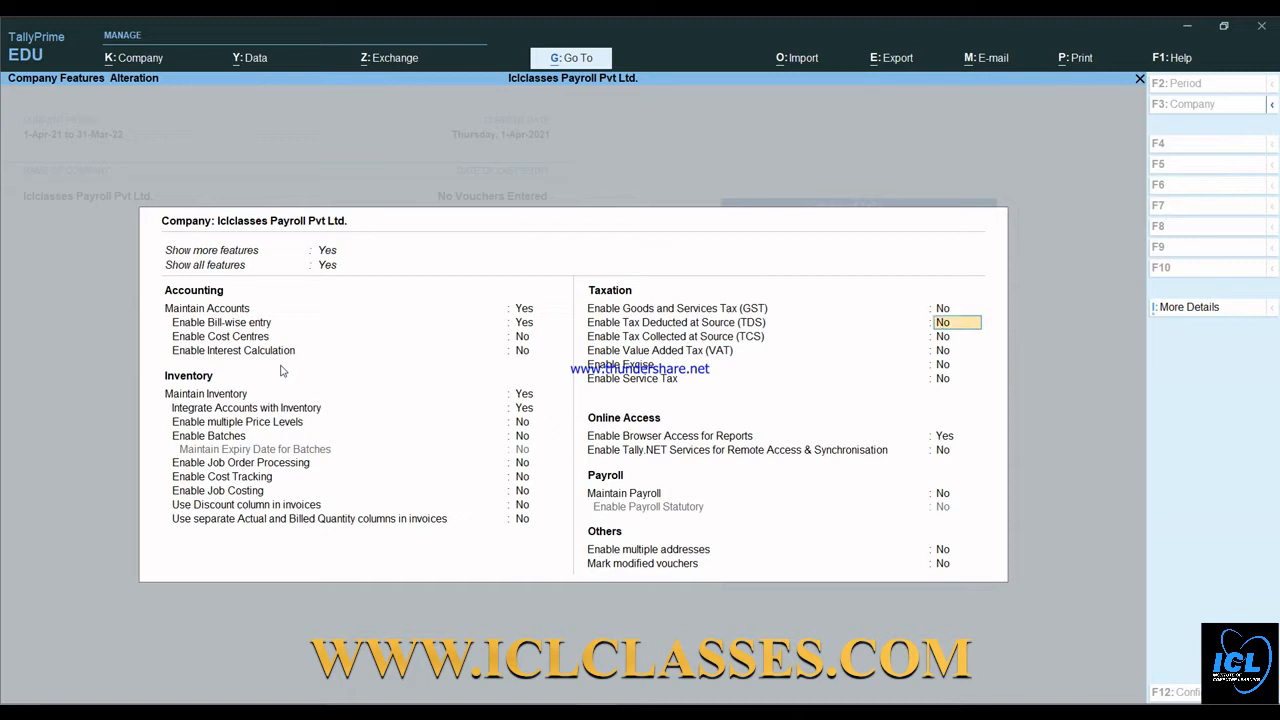
key(Return)
key(Return)
key(Return)
key(Return)
key(Return)
key(Return)
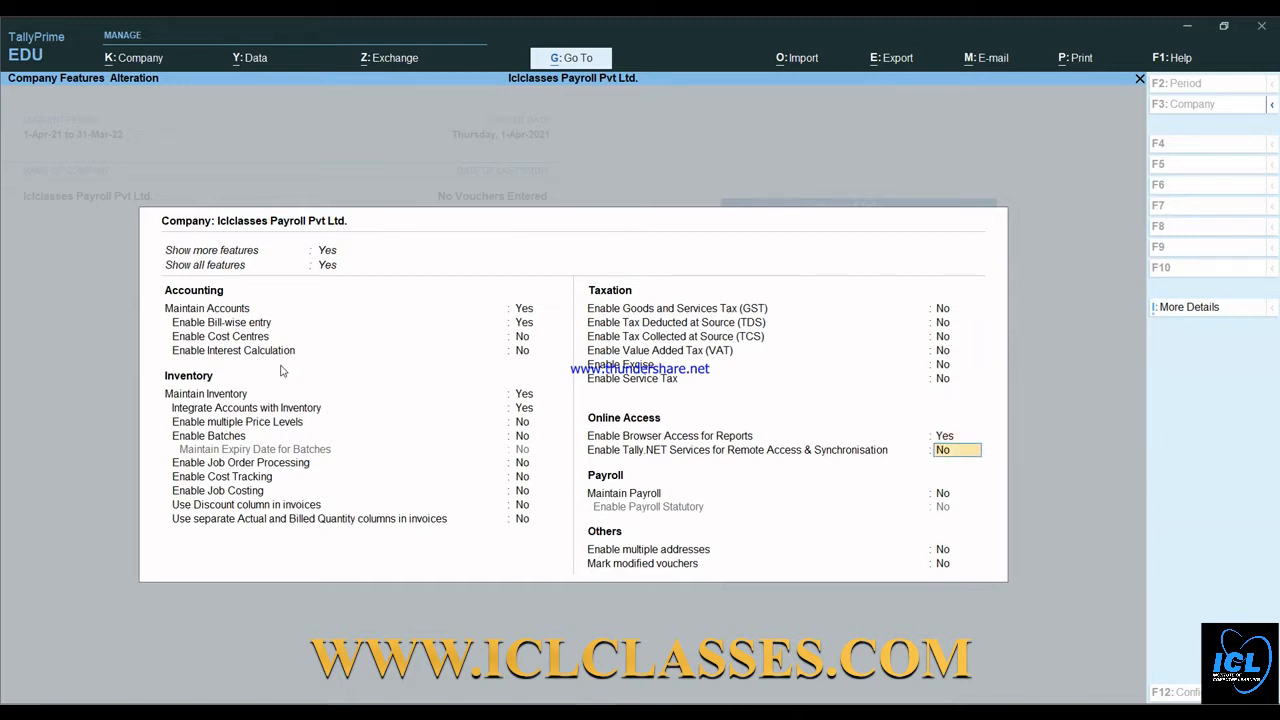
- Set Maintain Payroll and Enable Payroll Statutory to Yes, opening Payroll Statutory Details
key(Return)
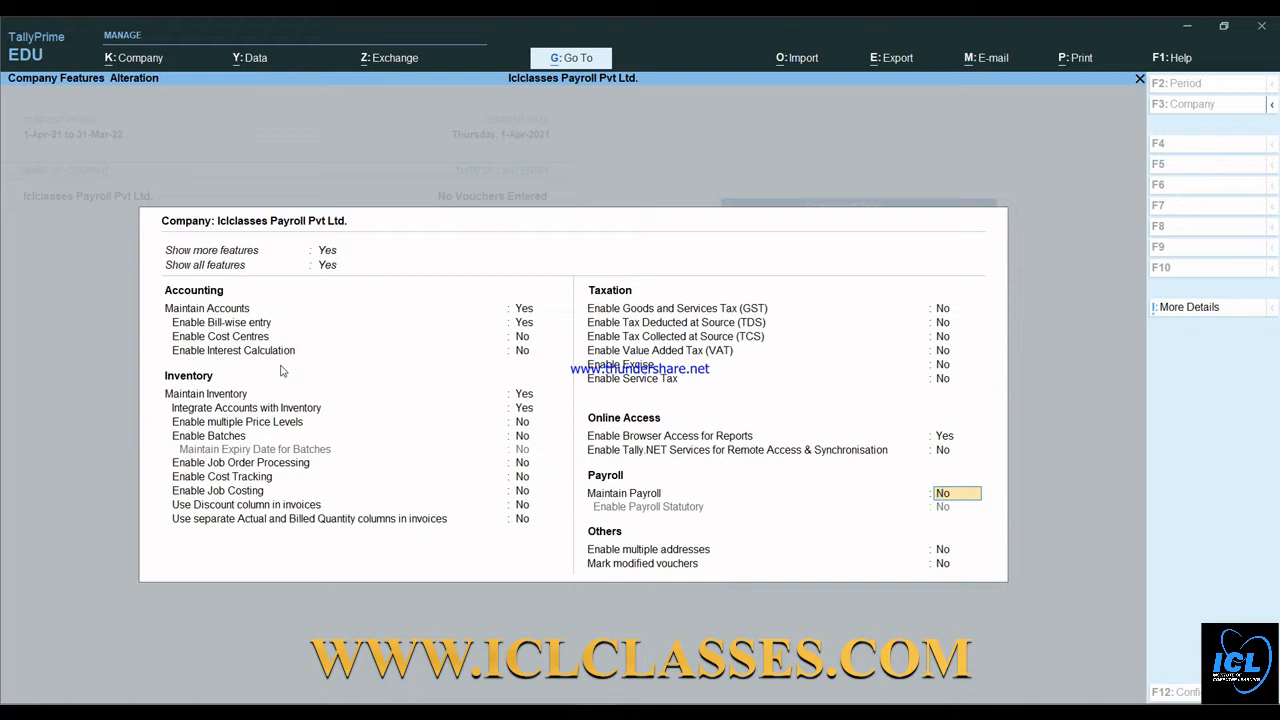
text(y)
key(Return)
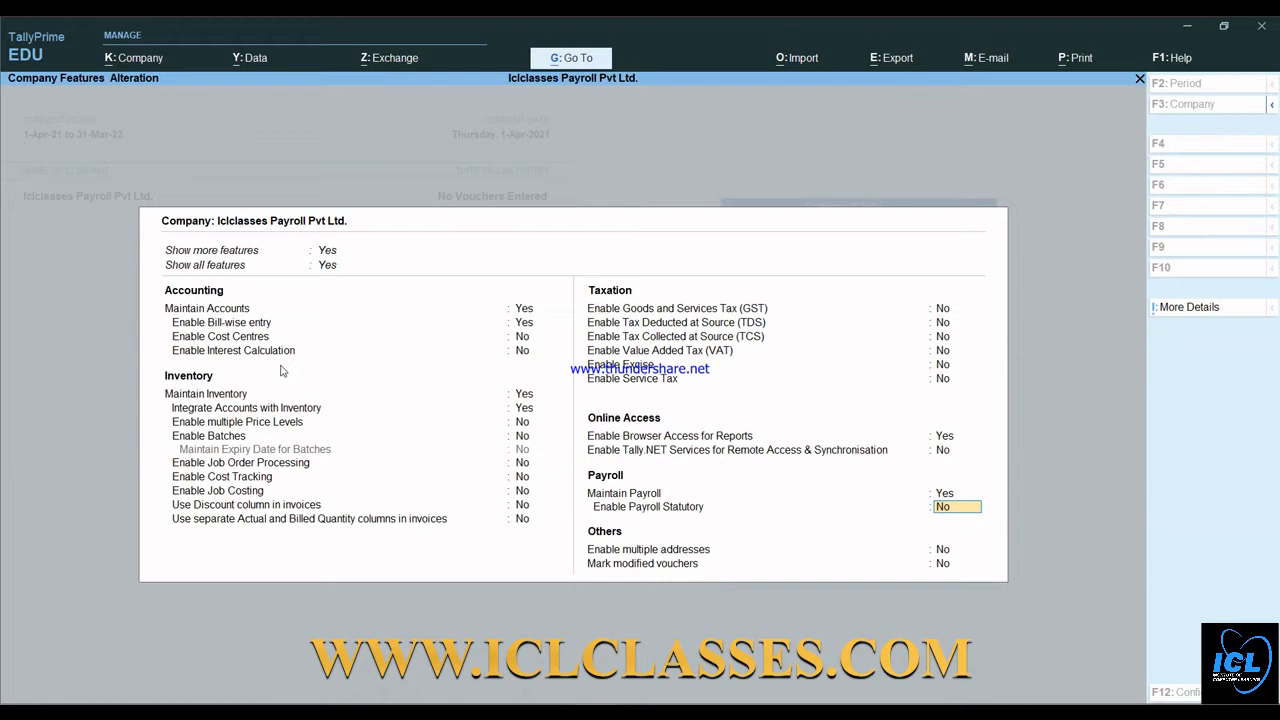
text(y)
key(Return)
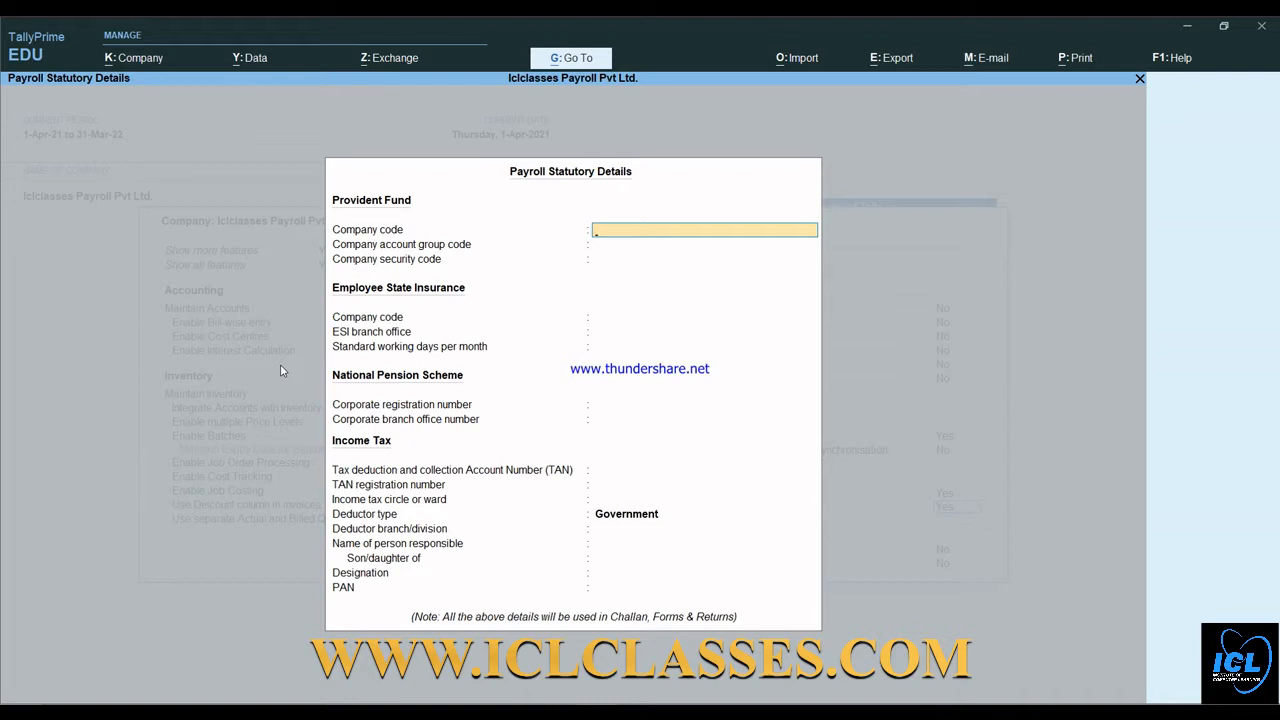
- Skip the PF, ESI and pension fields, choose Others as Deductor type, and finish the features form
key(Return)
key(Return)
key(Return)
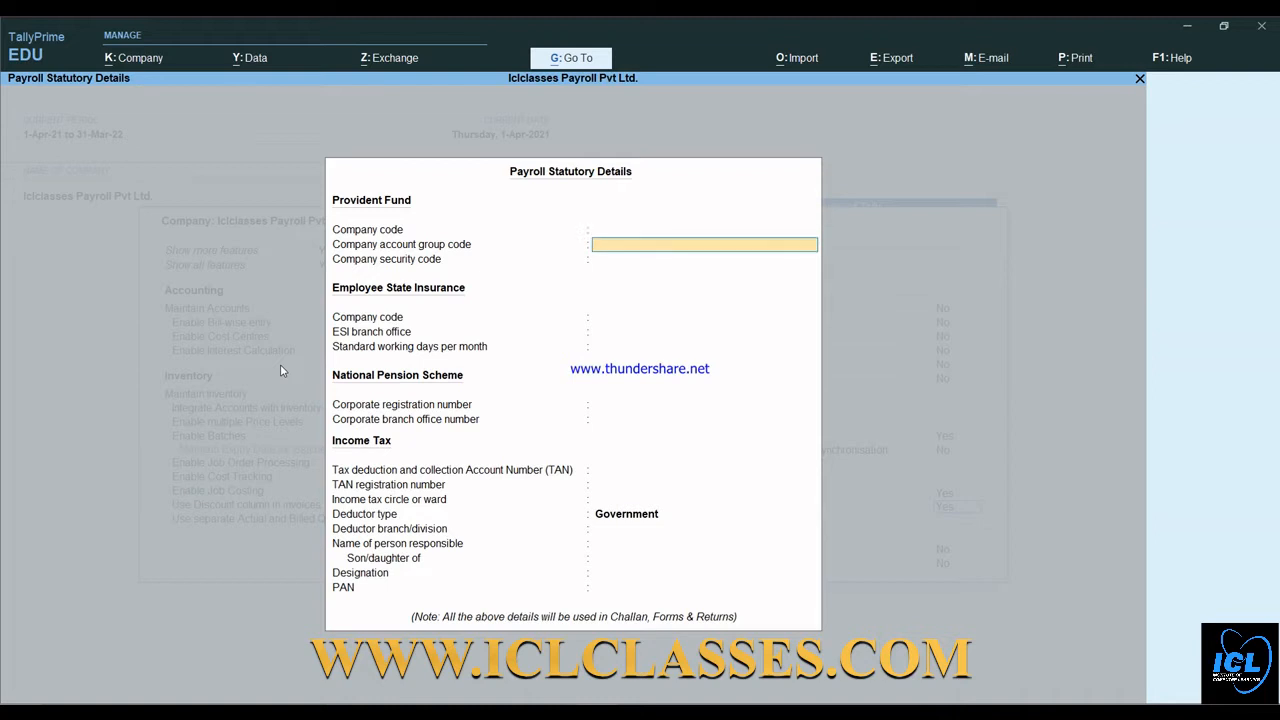
key(Return)
key(Return)
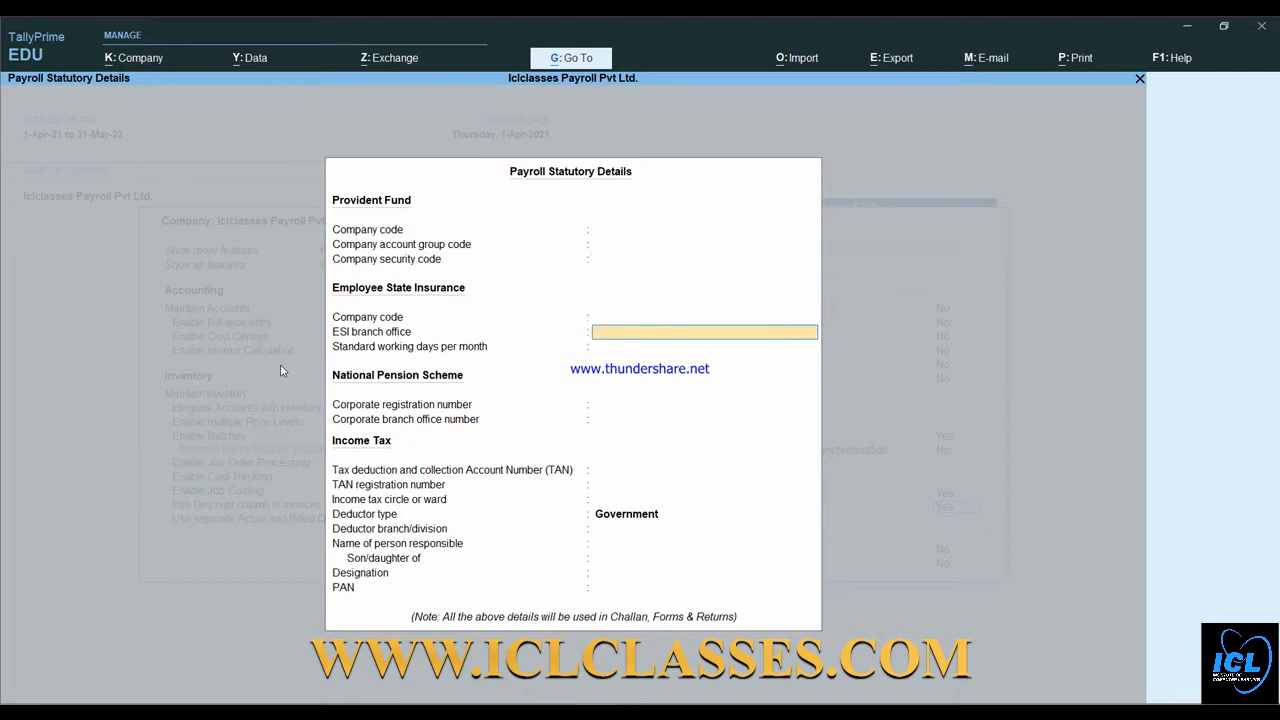
key(Return)
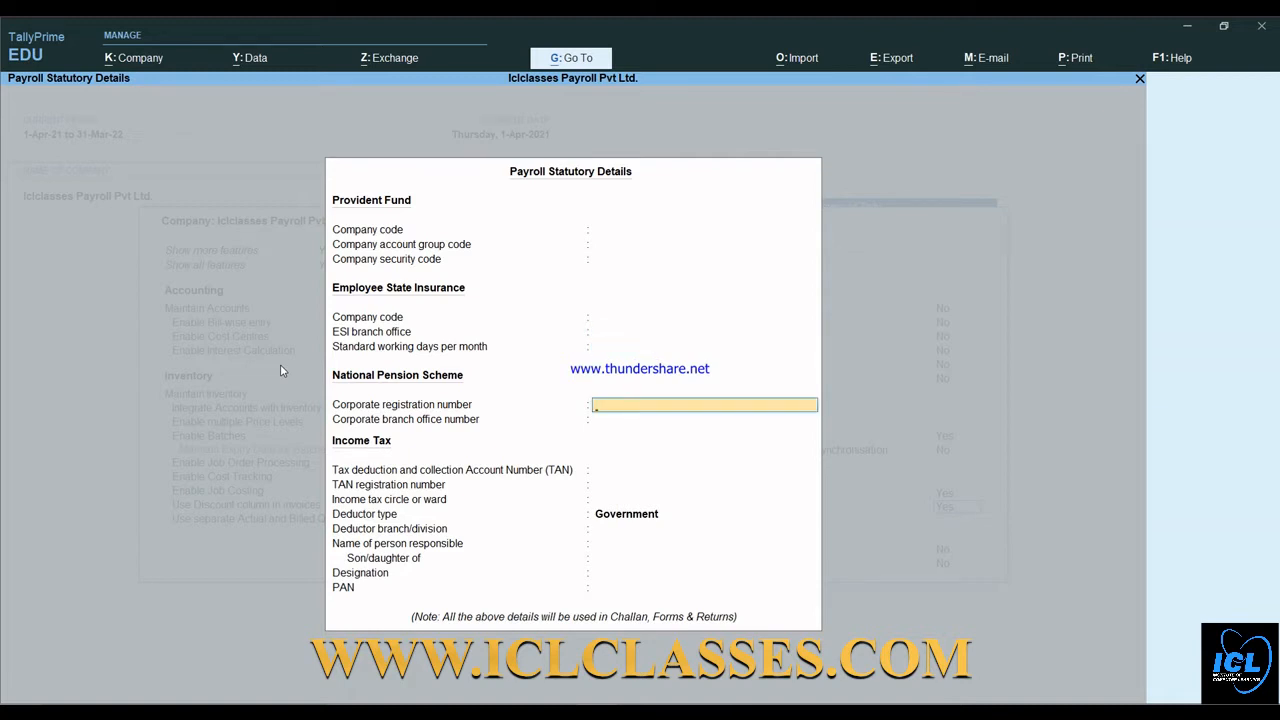
key(Return)
key(Return)
key(Return)
key(Return)
key(Return)
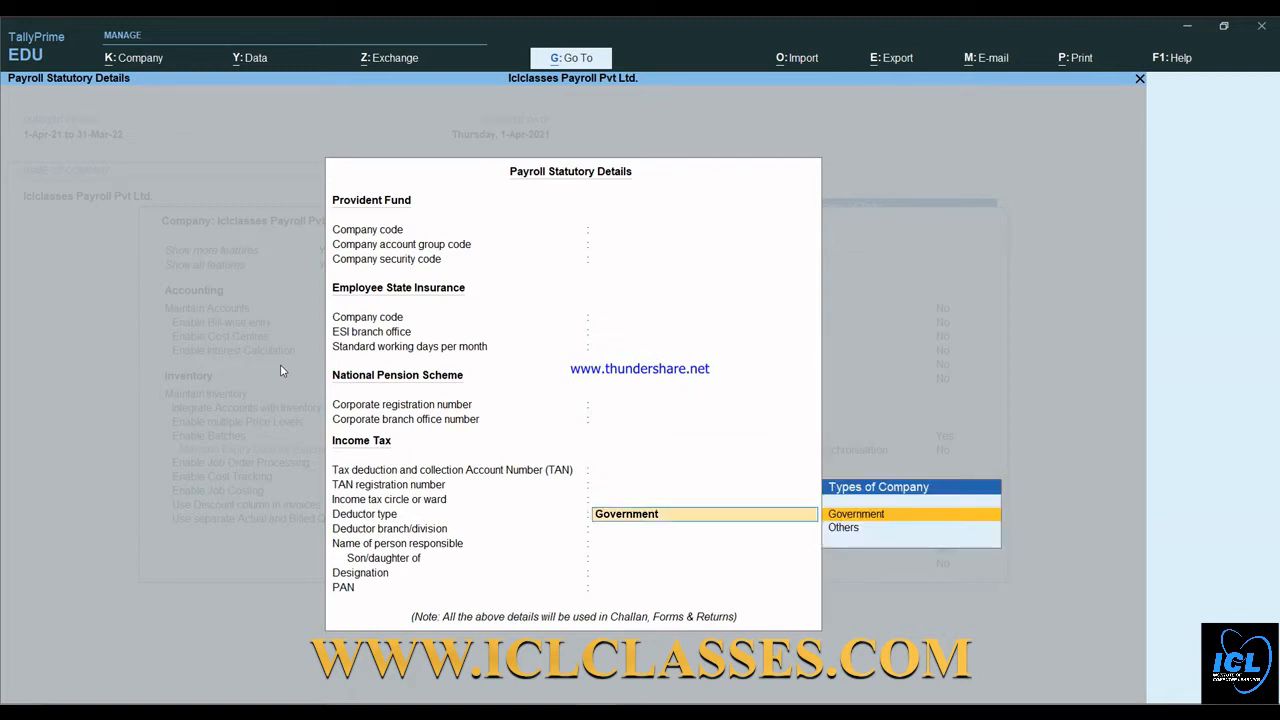
key(Down)
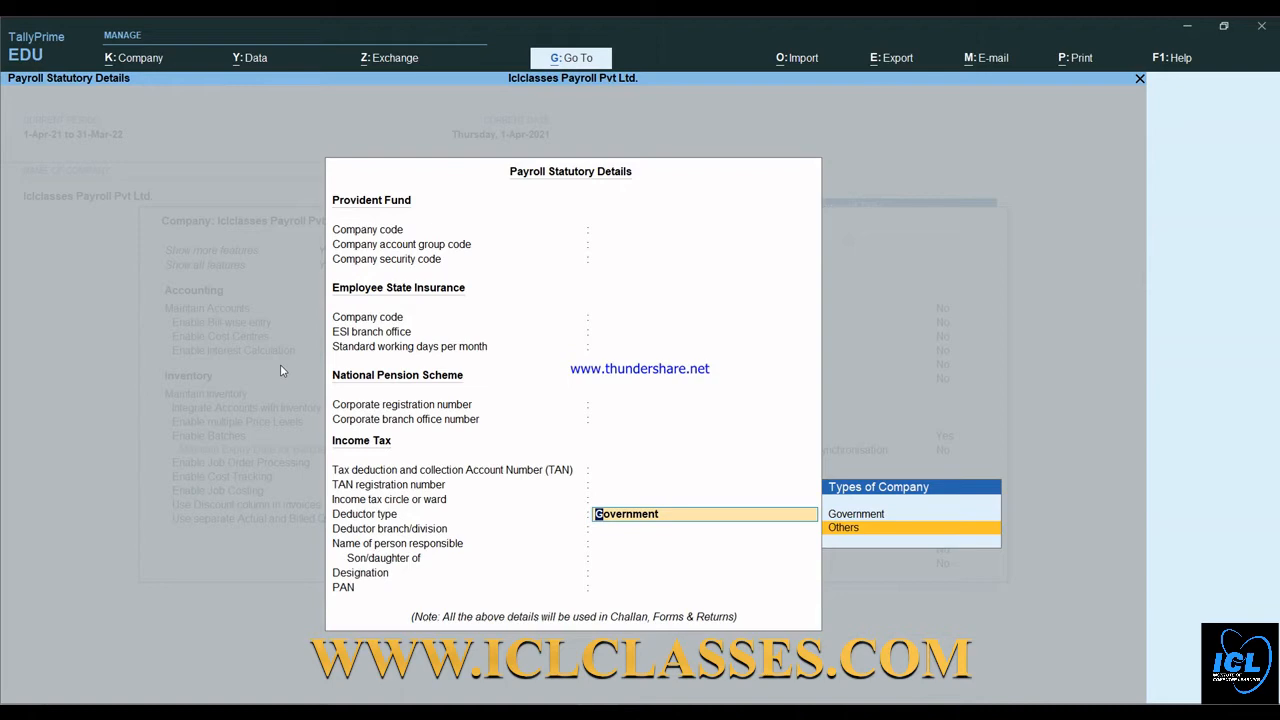
key(Return)
key(Return)
key(Return)
key(Return)
key(Return)
key(Return)
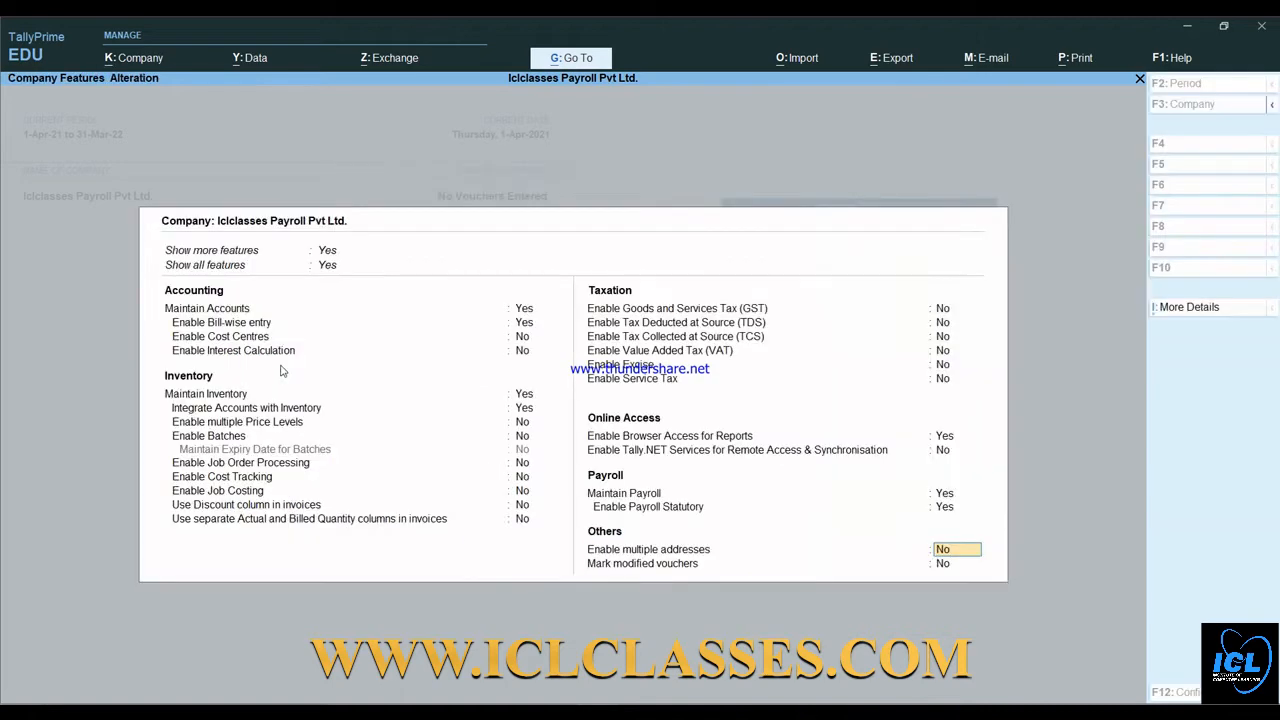
key(Return)
key(Return)
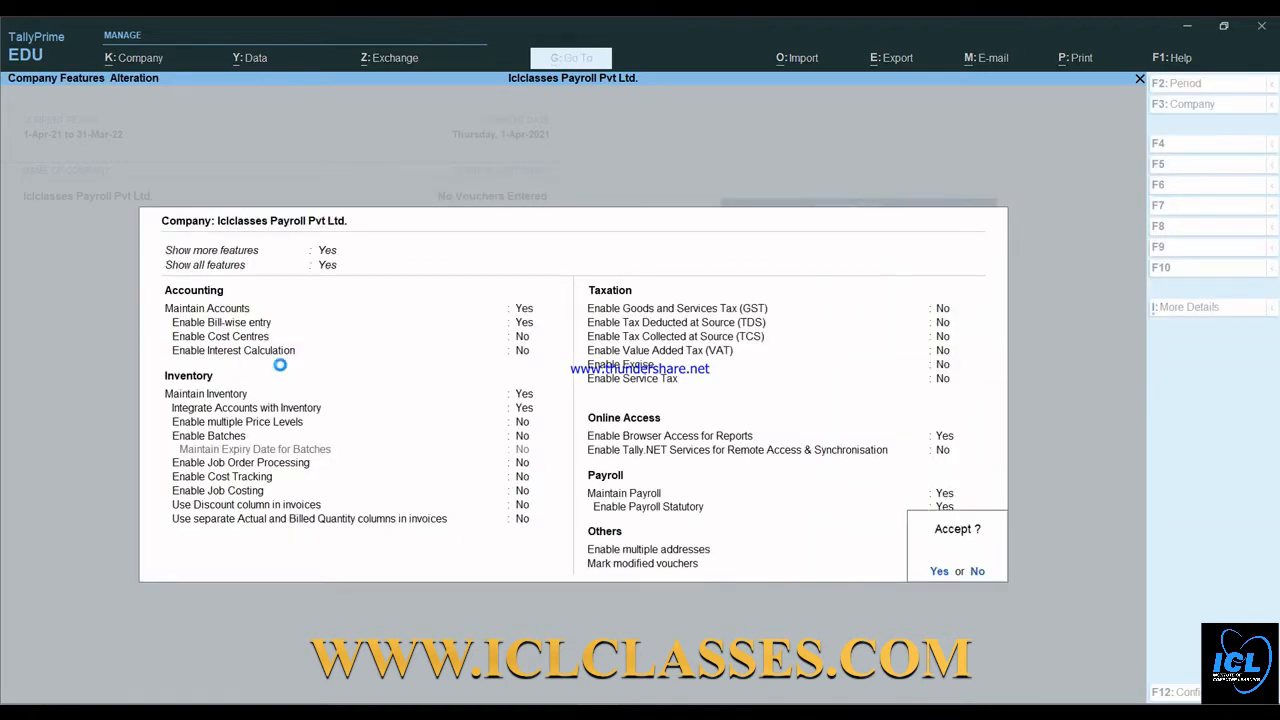
key(Return)
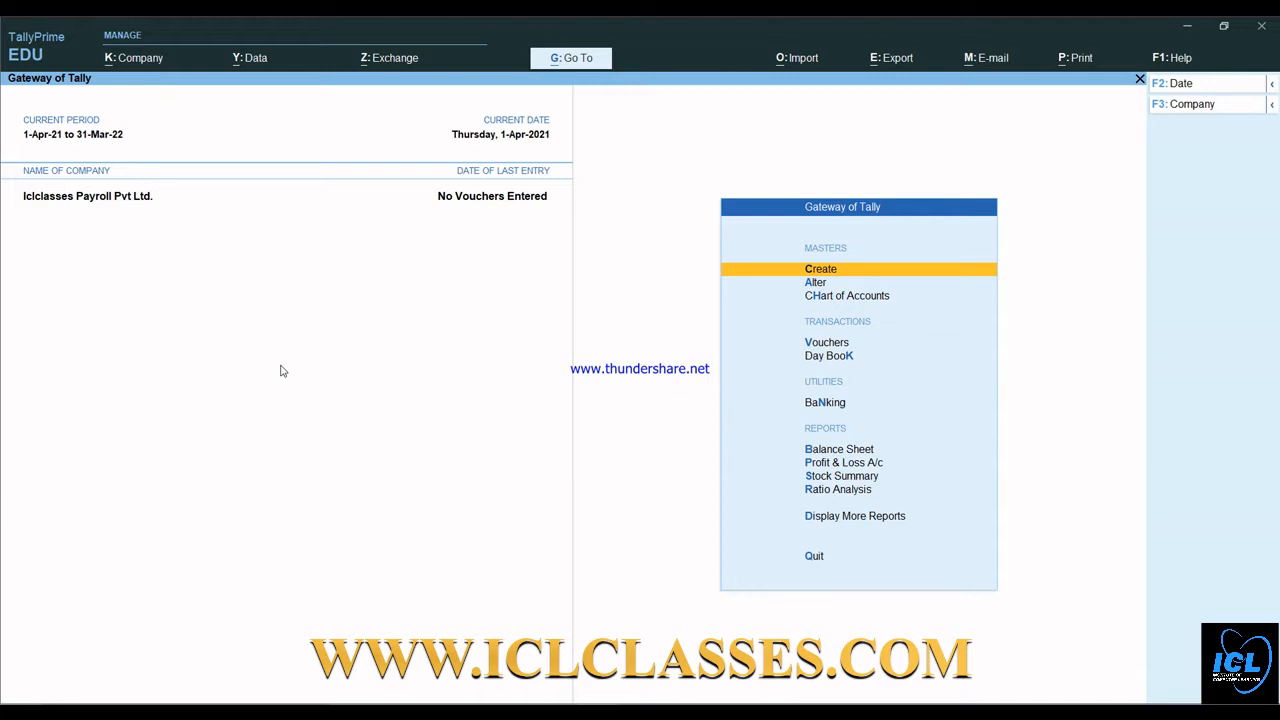
- In the List of Masters, go to Payroll Masters and choose Employee Group
key(Return)
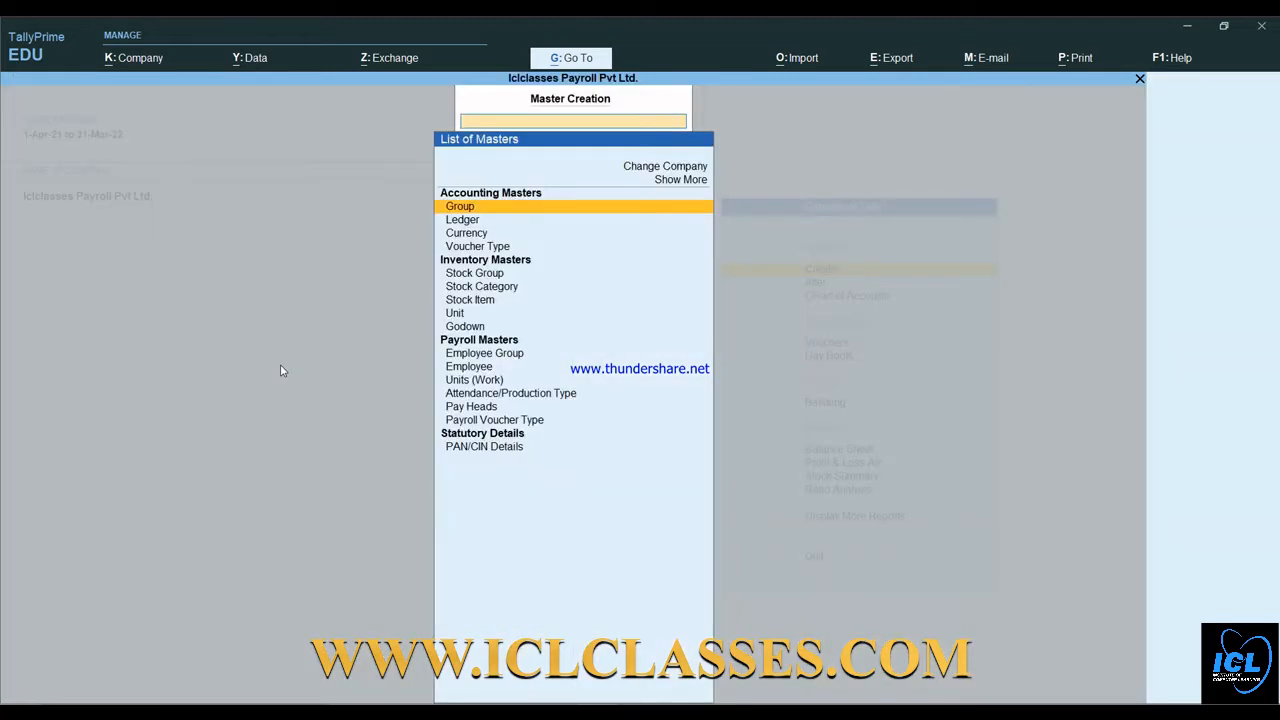
key(Down)
key(Down)
key(Down)
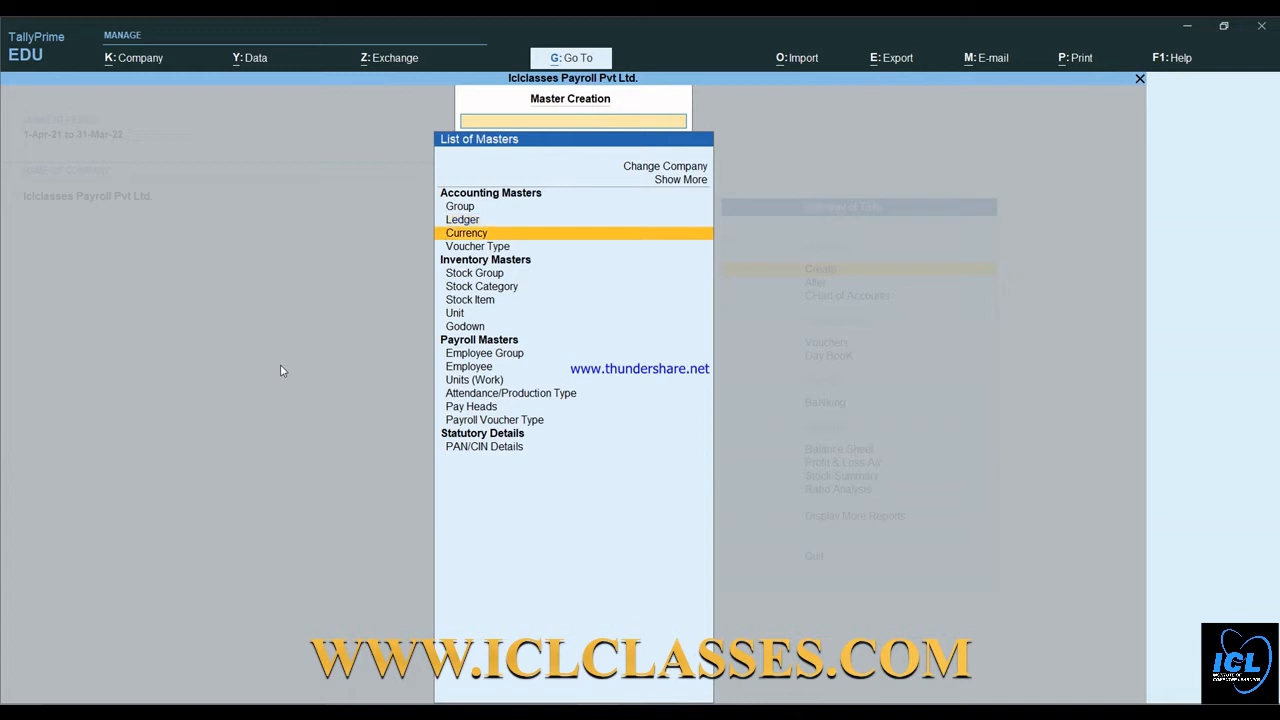
key(Down)
key(Down)
key(Down)
key(Down)
key(Down)
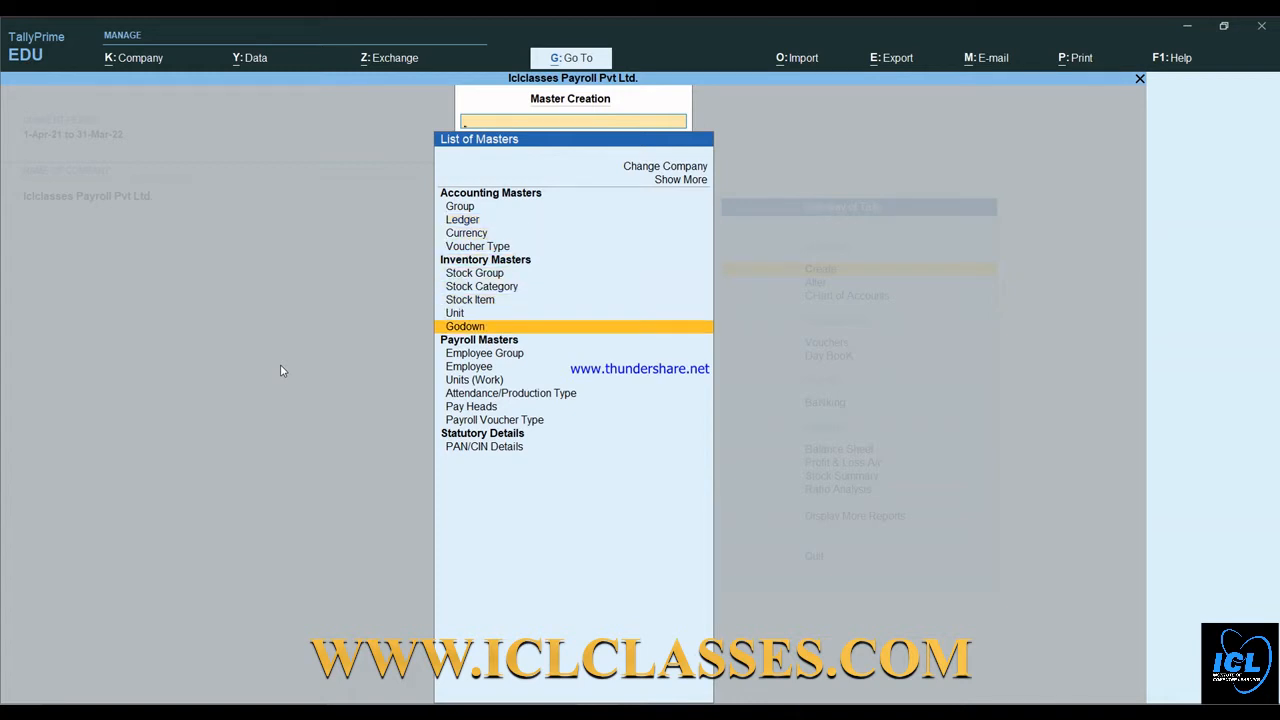
key(Down)
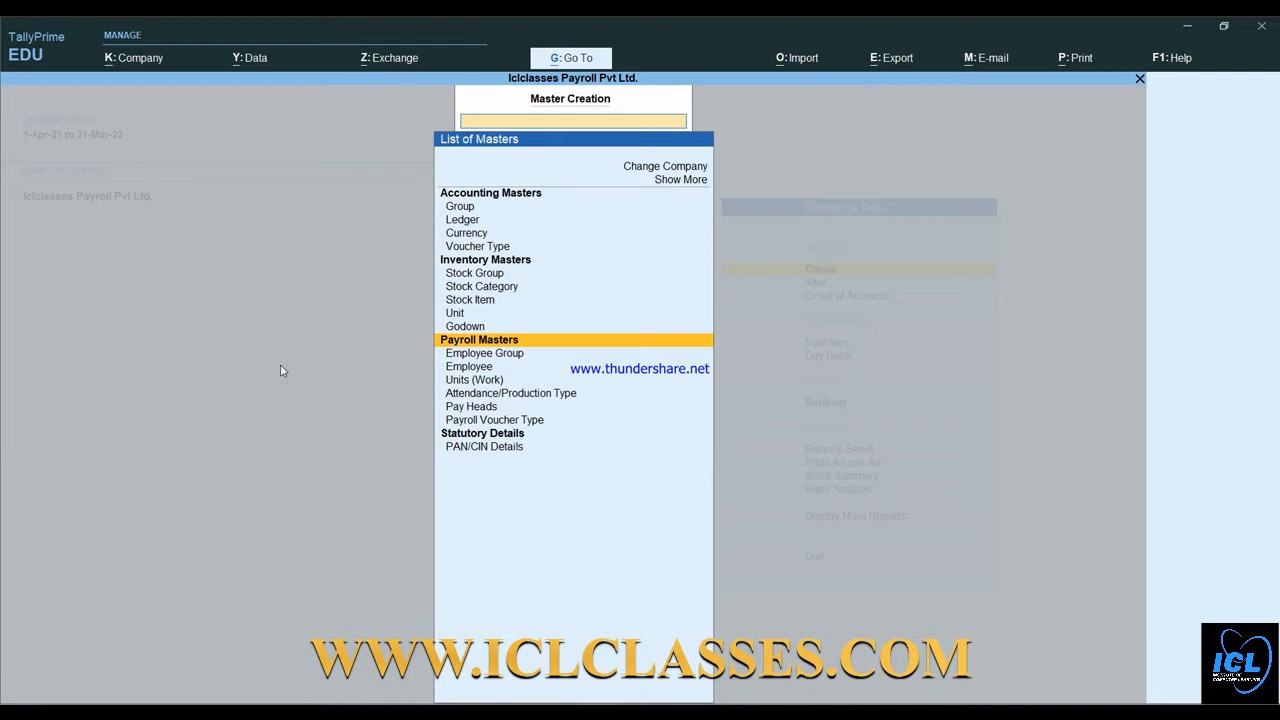
key(Down)
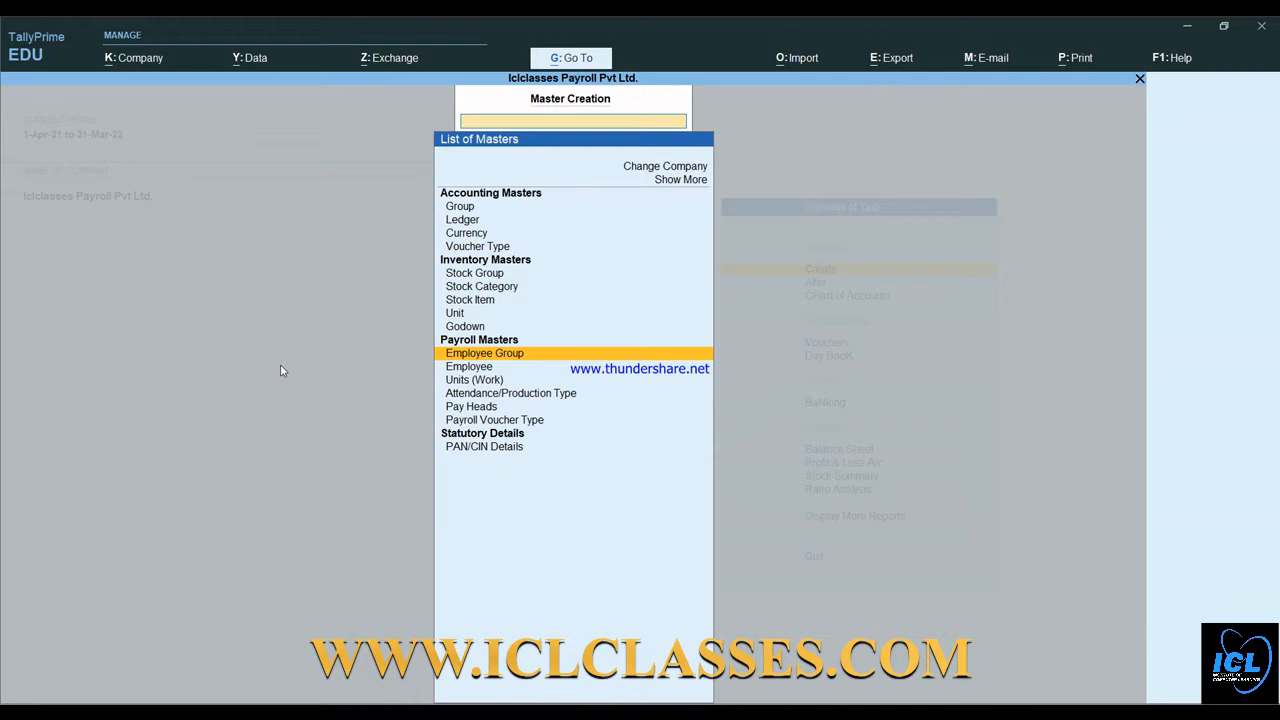
key(Down)
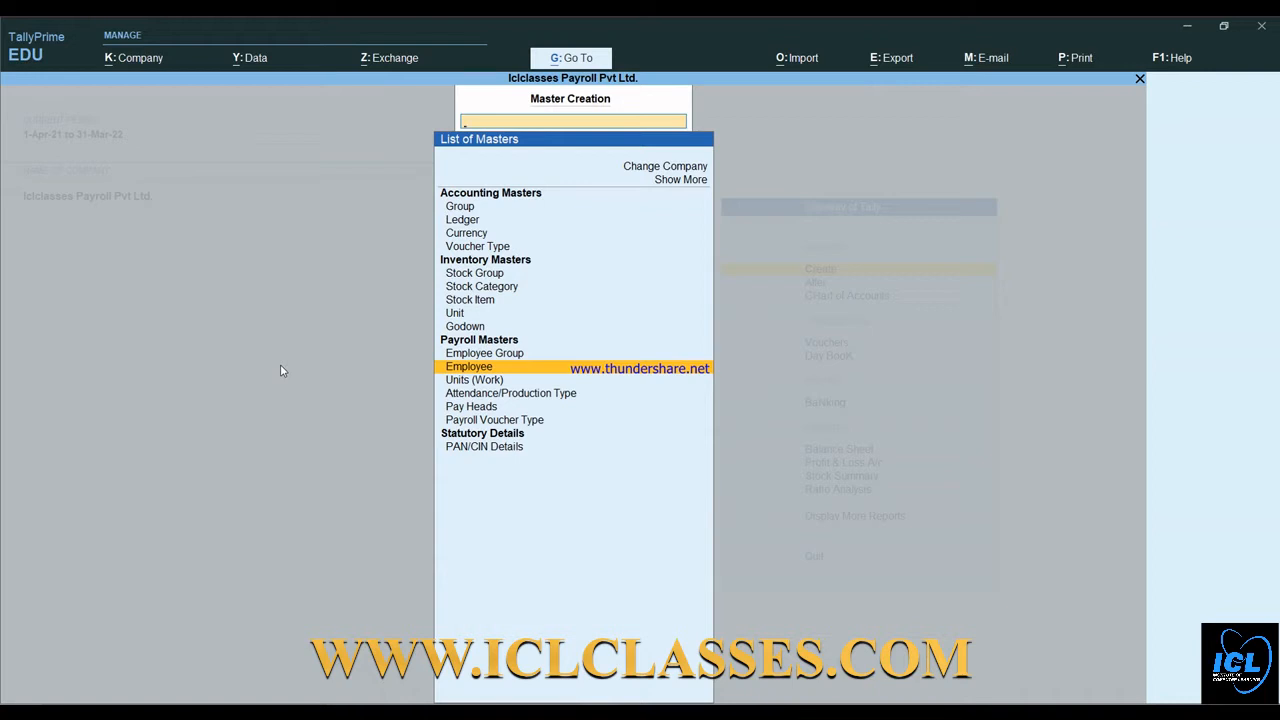
key(Down)
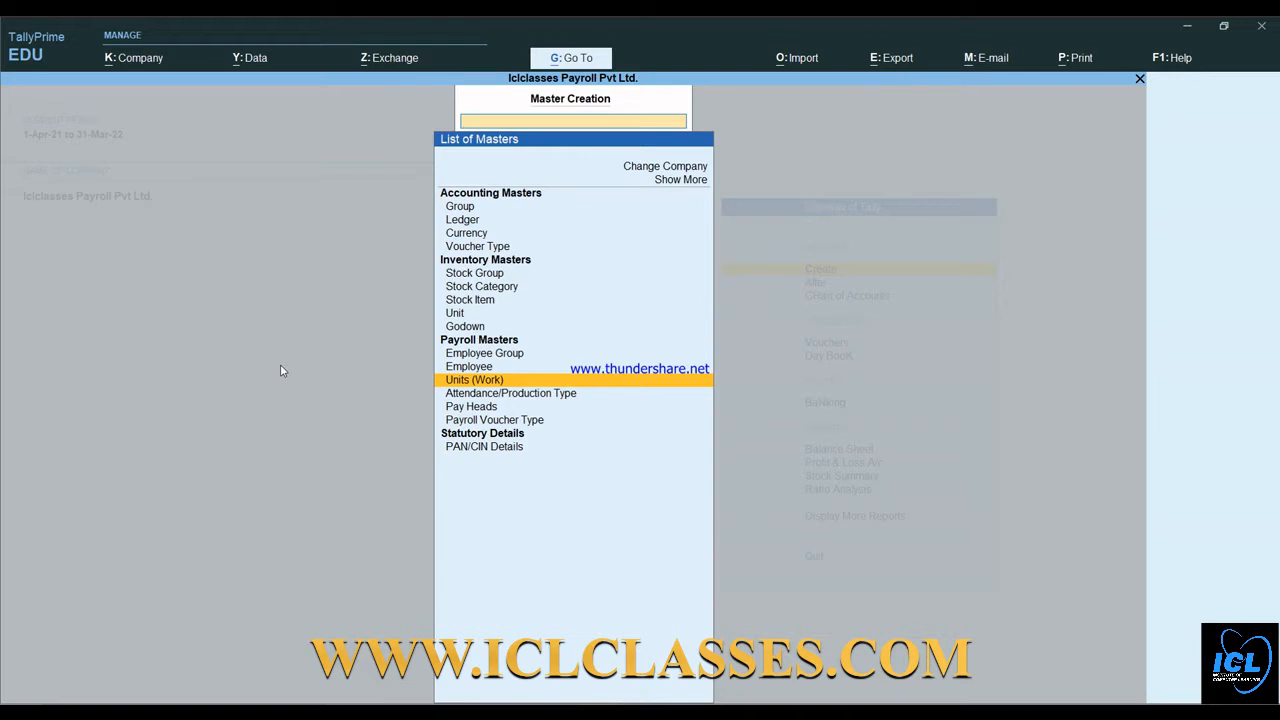
key(Down)
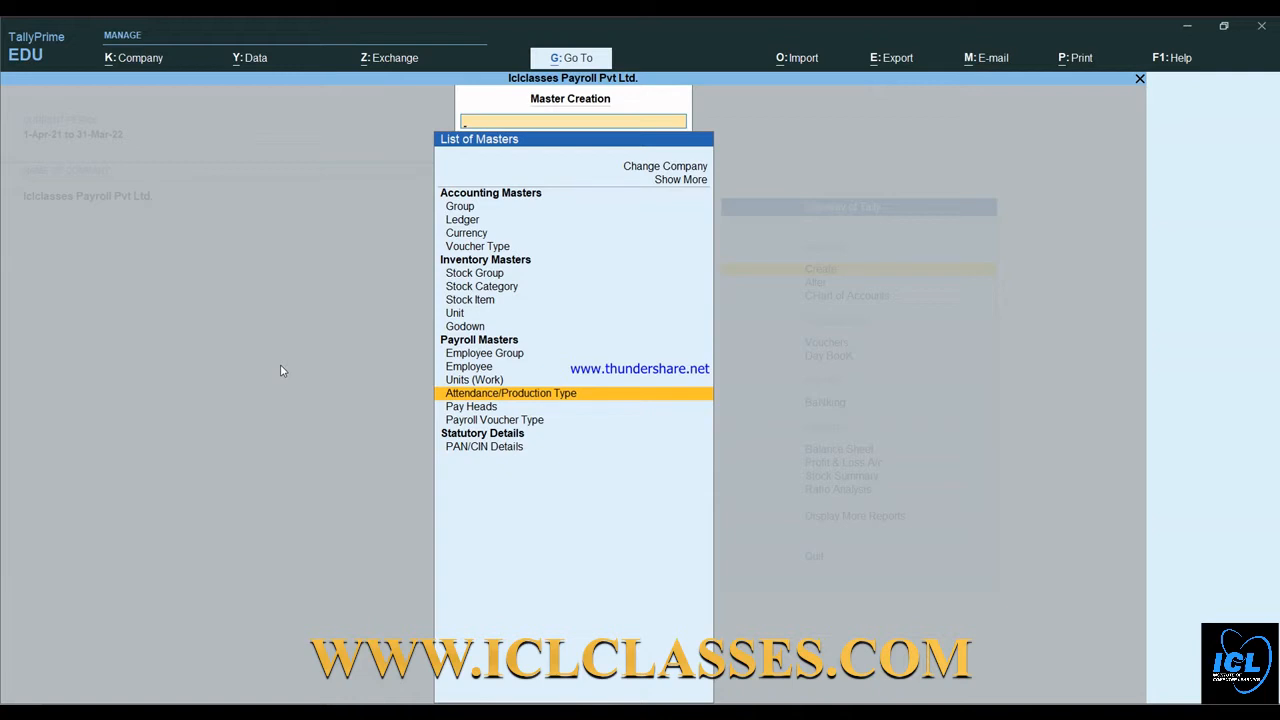
key(Down)
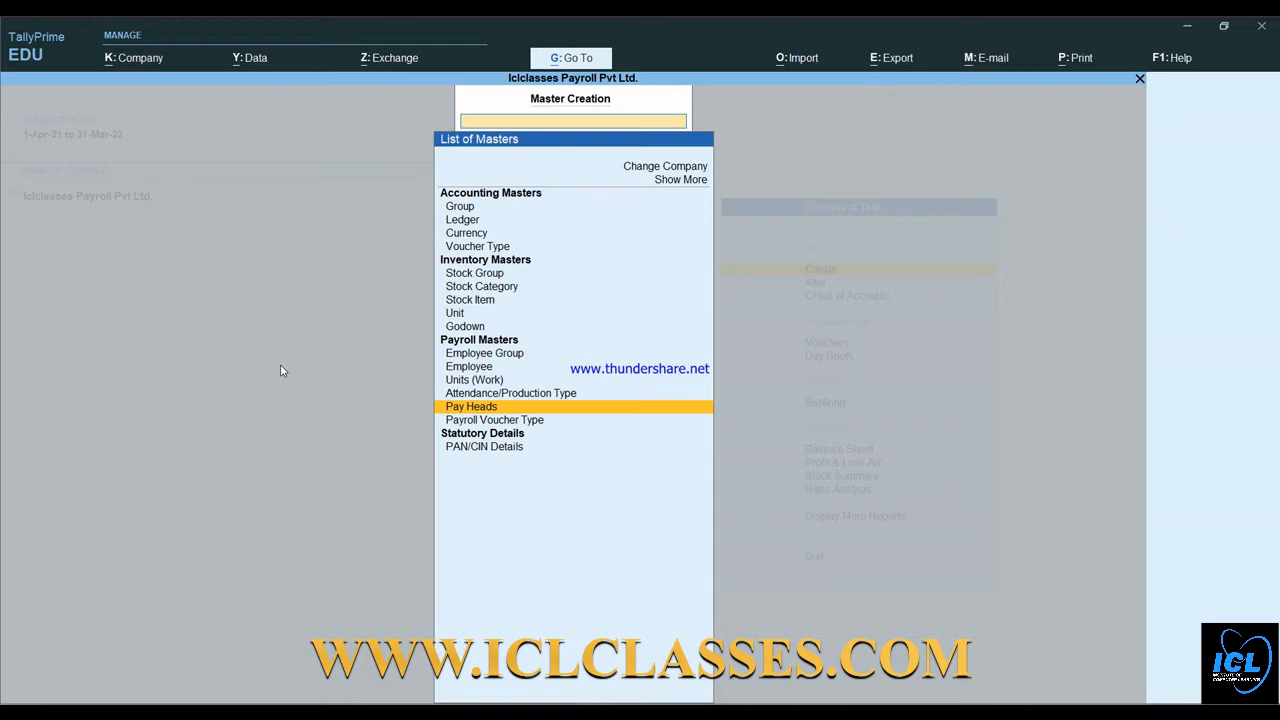
key(Up)
key(Up)
key(Up)
key(Up)
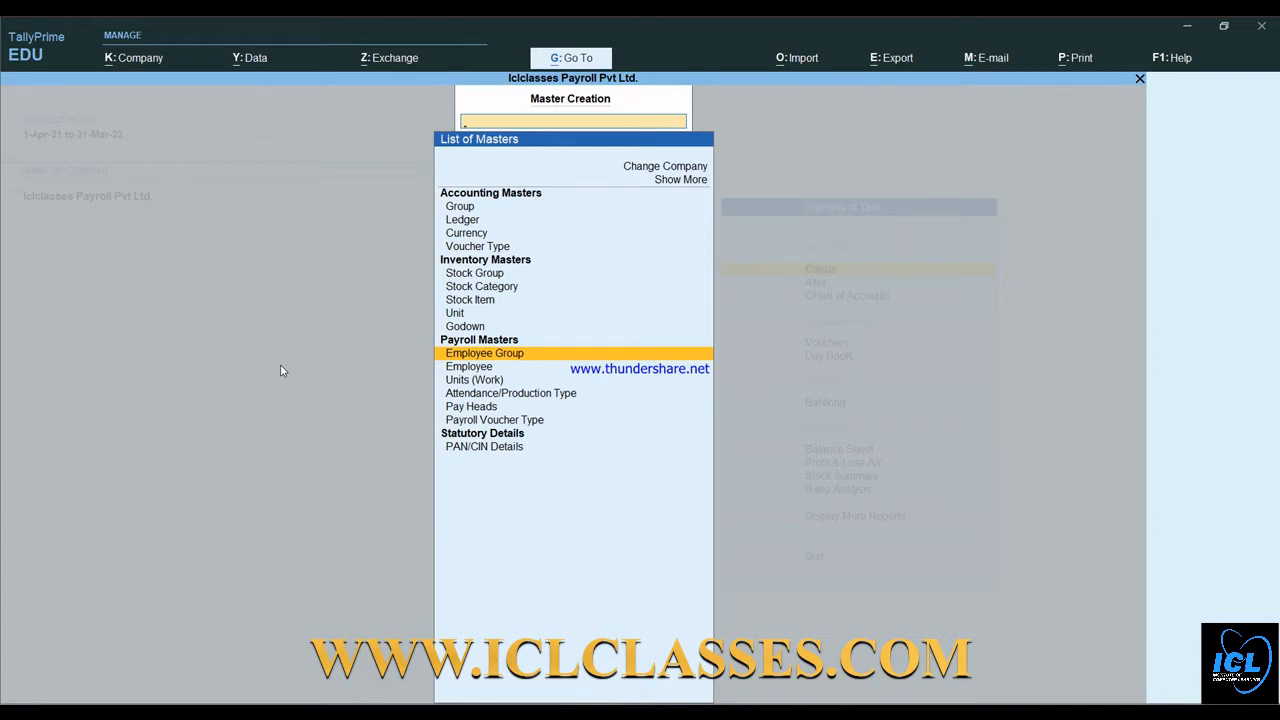
key(Return)
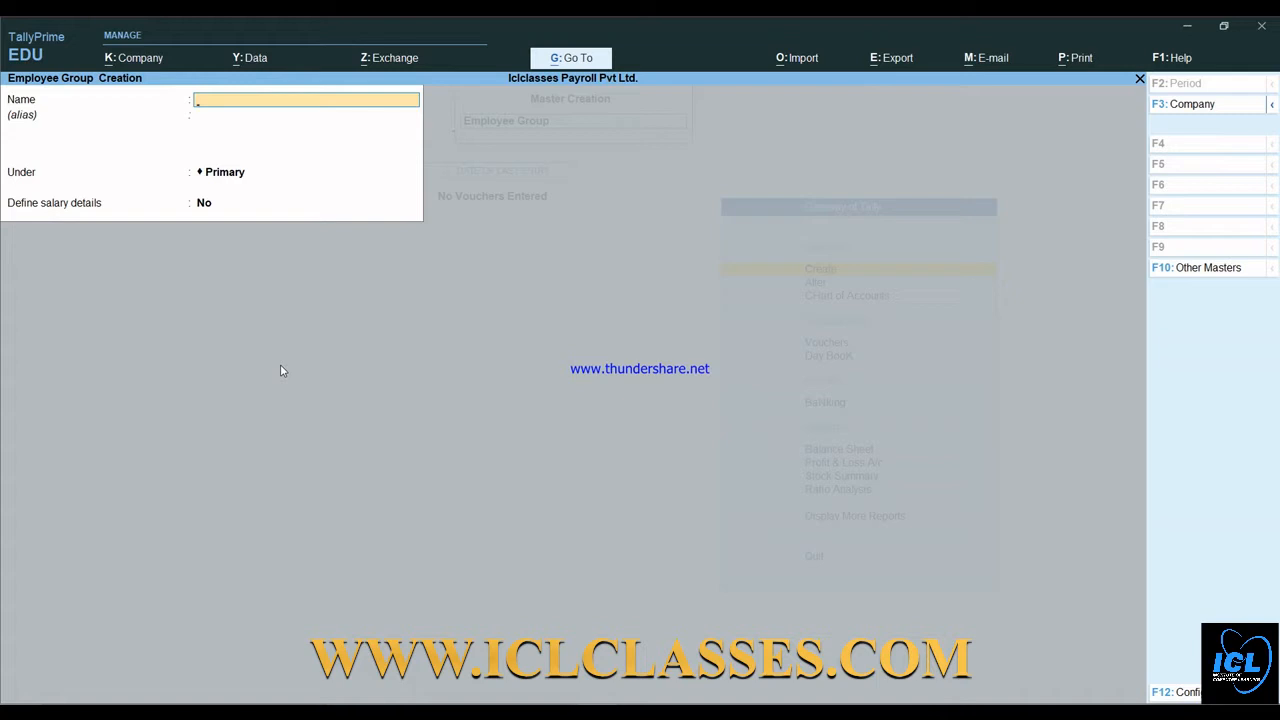
- Create the employee groups Hr and Sales under Primary
text(Hr)
key(Return)
key(Return)
key(Return)
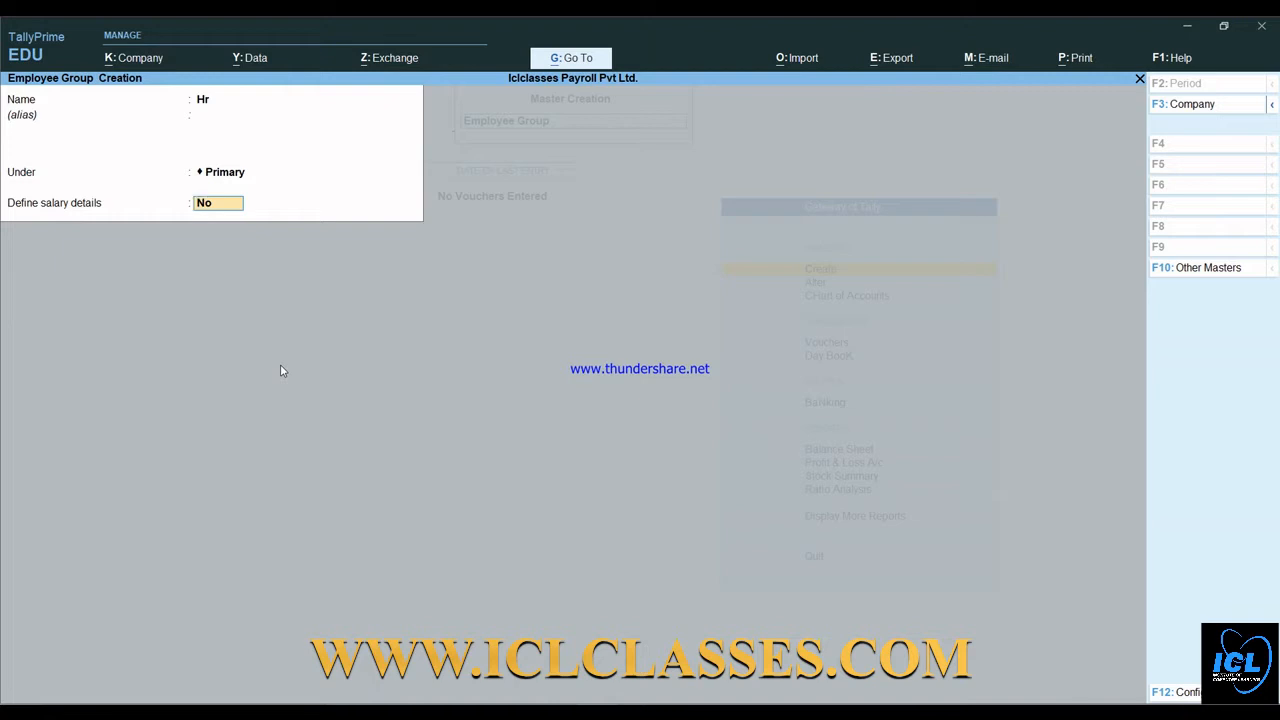
key(Return)
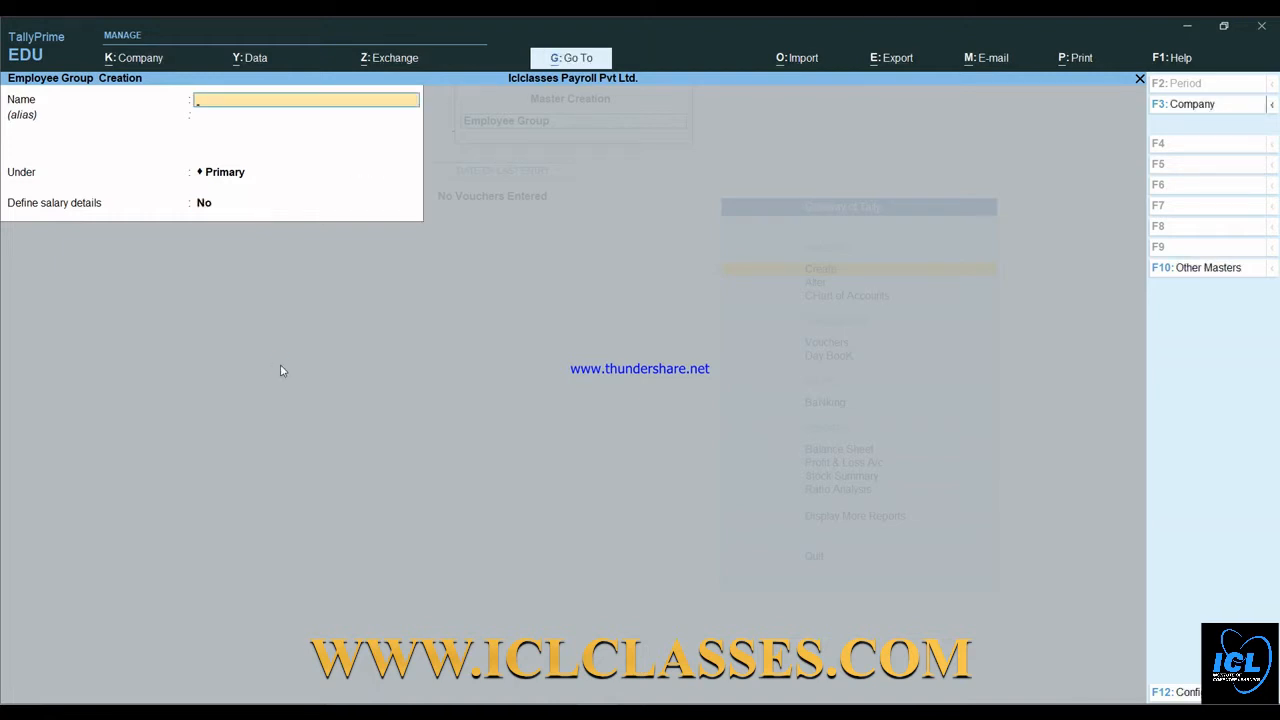
text(Sales)
key(Return)
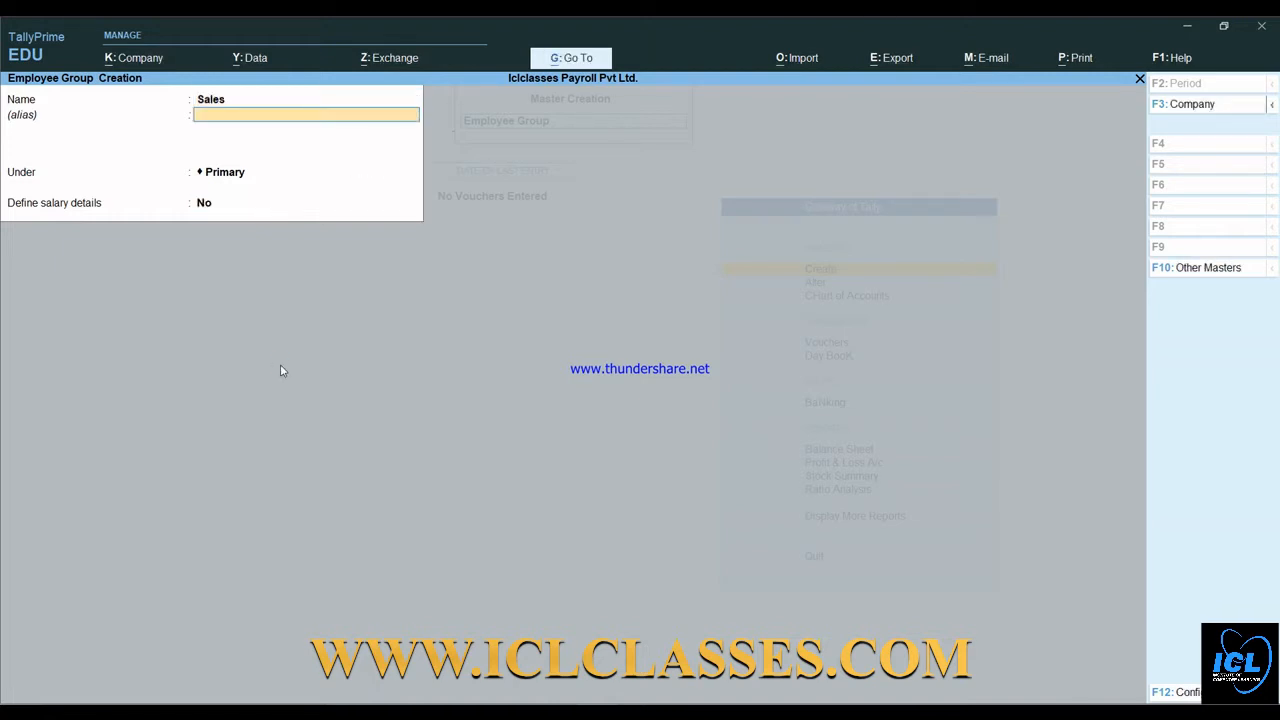
key(Return)
key(Return)
key(Return)
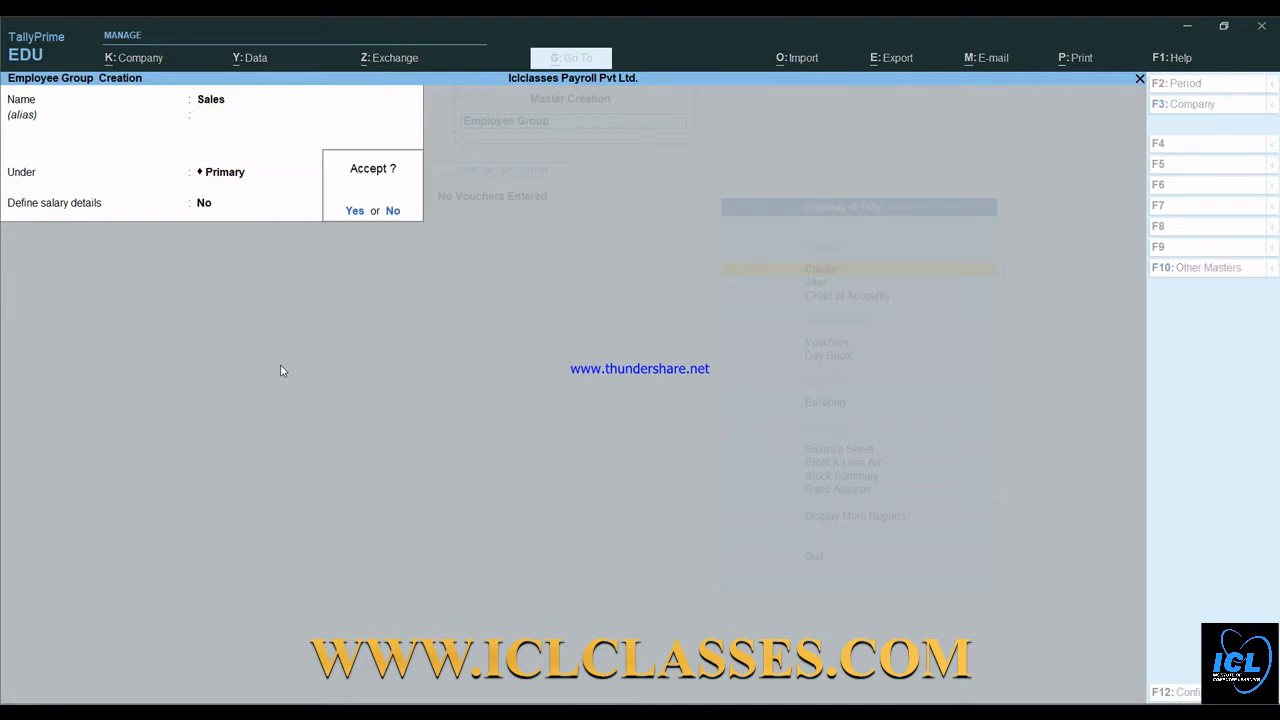
key(Return)
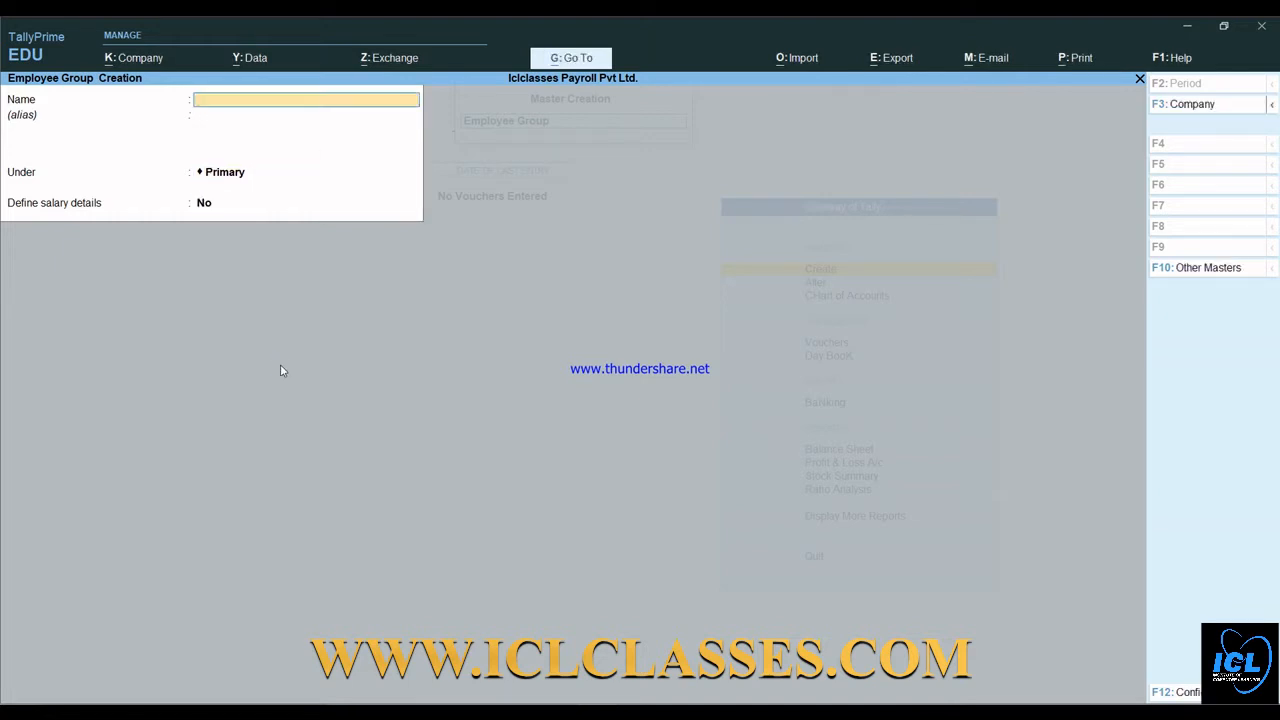
- Create the Finance employee group and quit the blank group form
text(Finance)
key(Return)
key(Return)
key(Return)
key(Return)
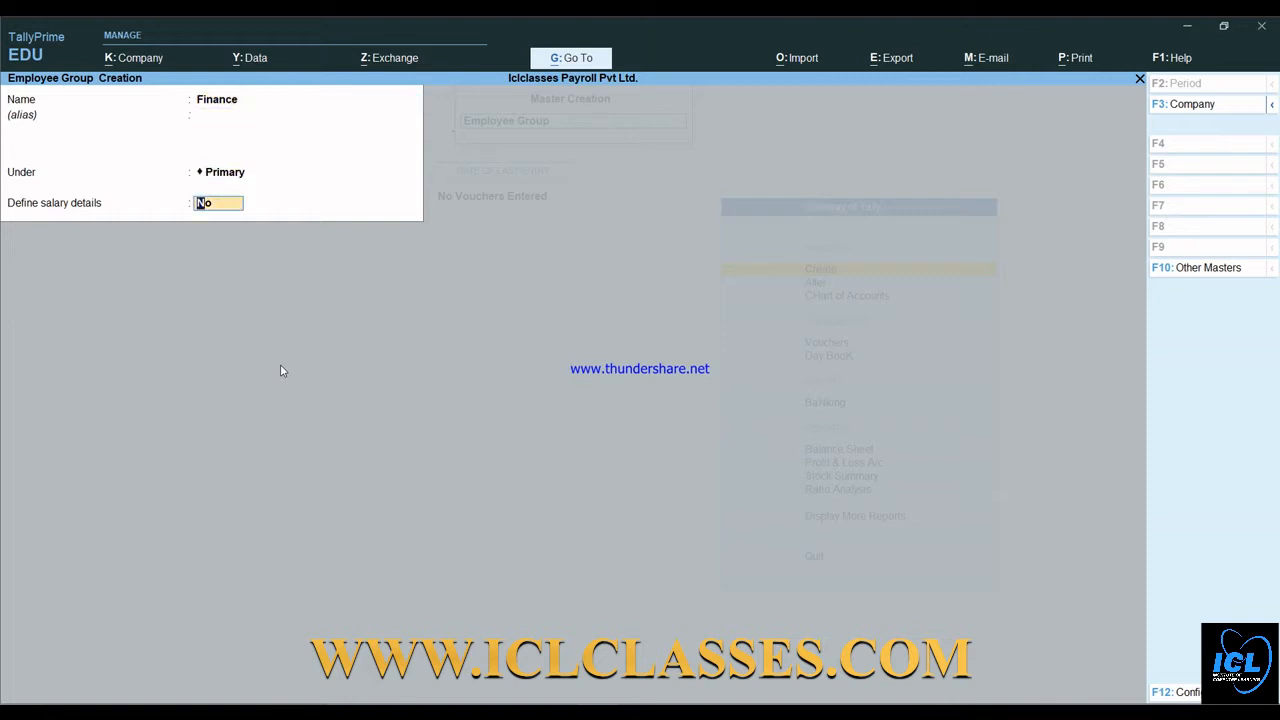
key(Return)
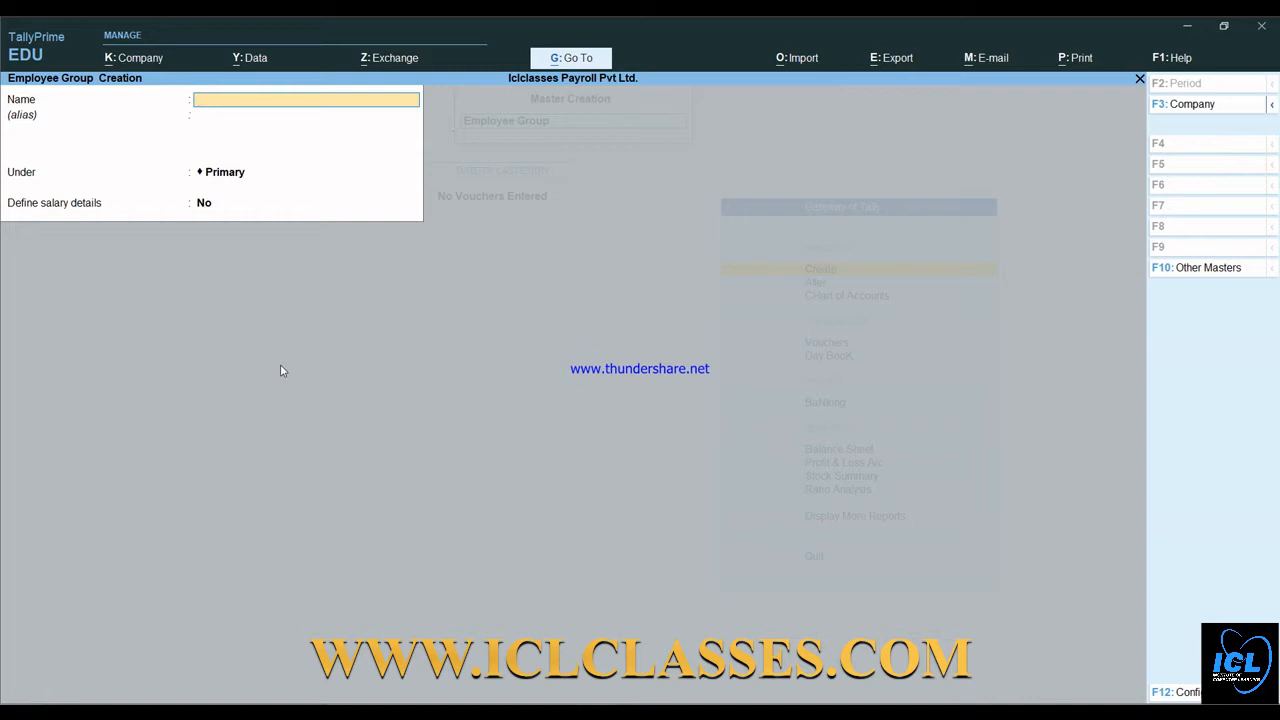
key(Escape)
key(Return)
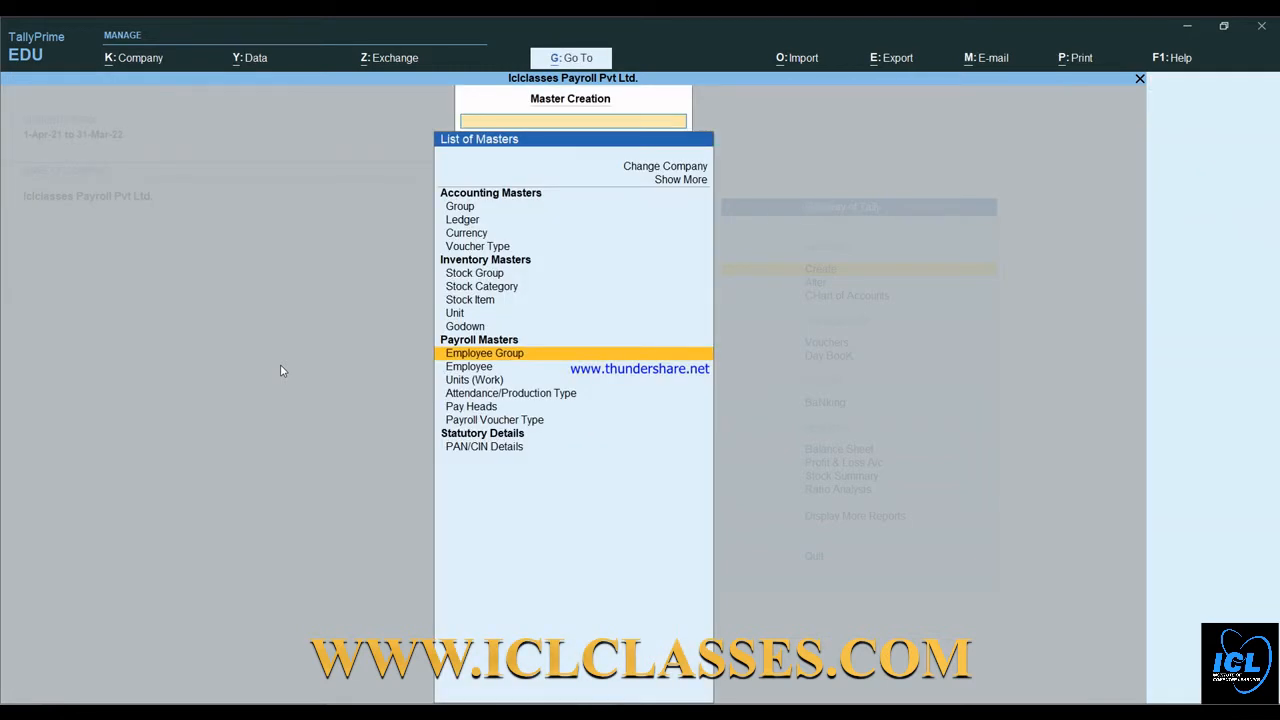
- Choose Units (Work) in the List of Masters to start a new work unit
key(Down)
key(Down)
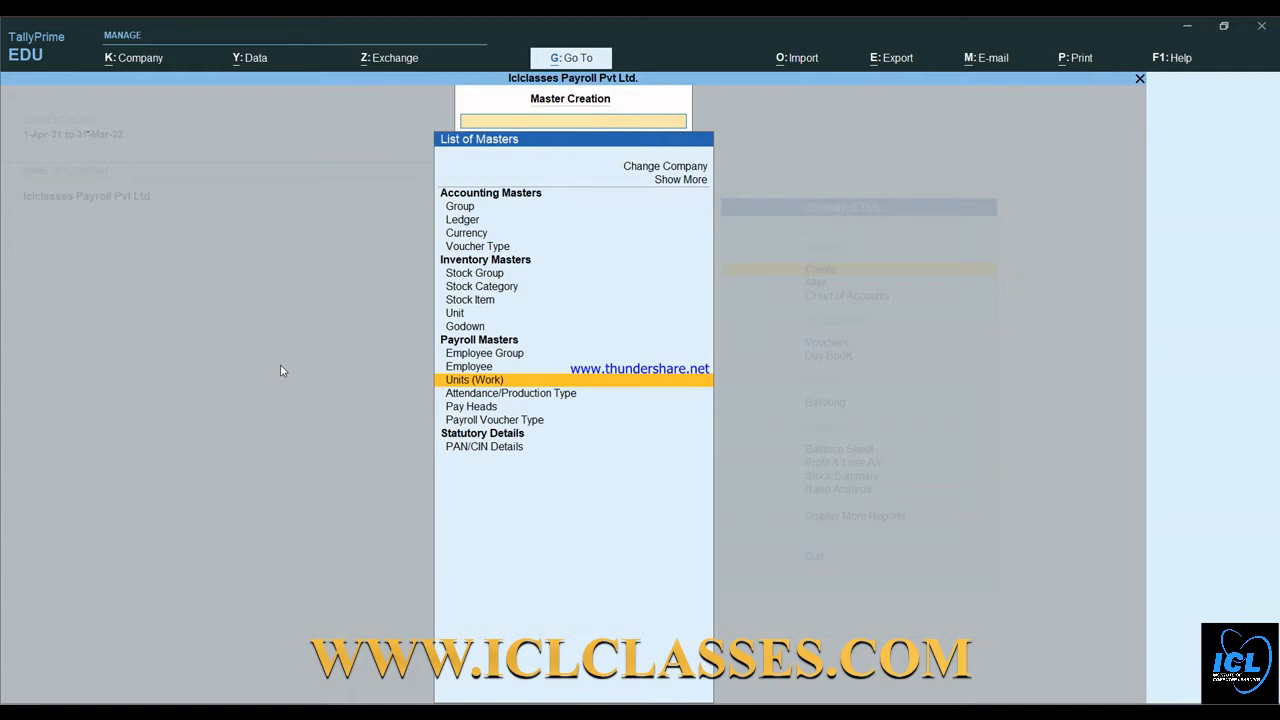
key(Return)
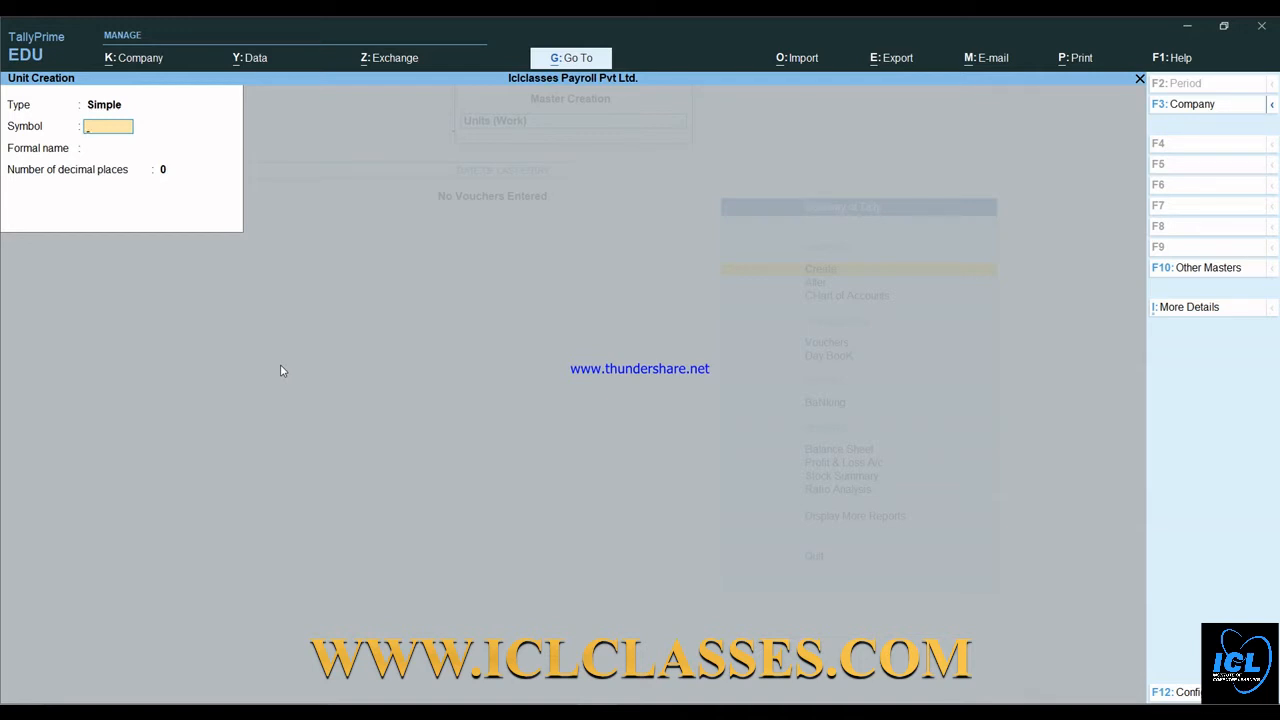
- Create the work units day, weekly and month with 0 decimal places
text(day)
key(Return)
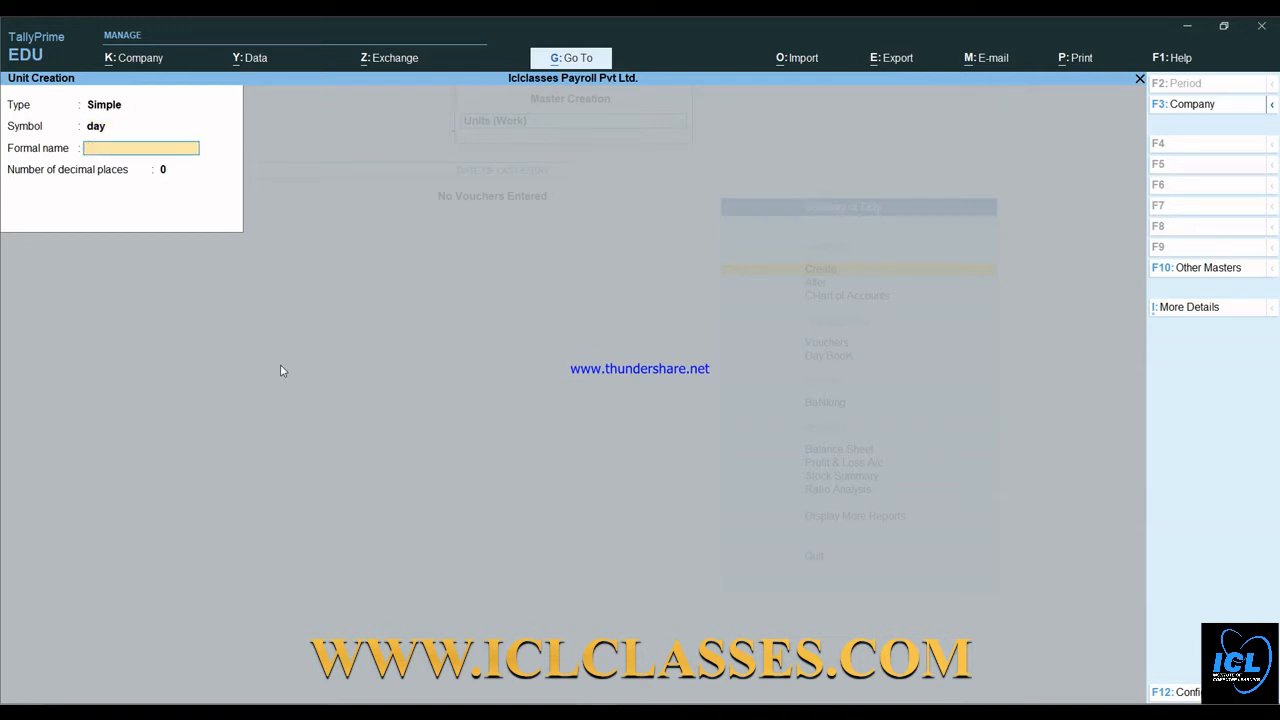
key(Return)
key(Return)
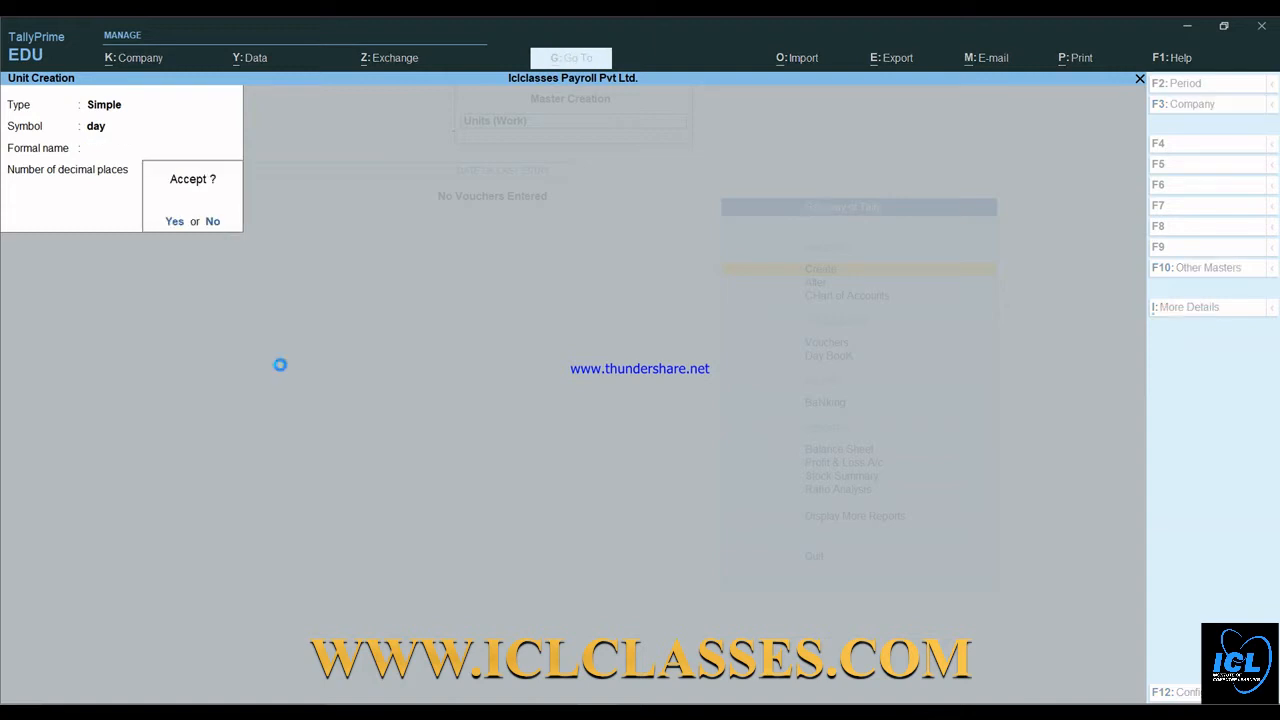
key(Return)
text(weekl)
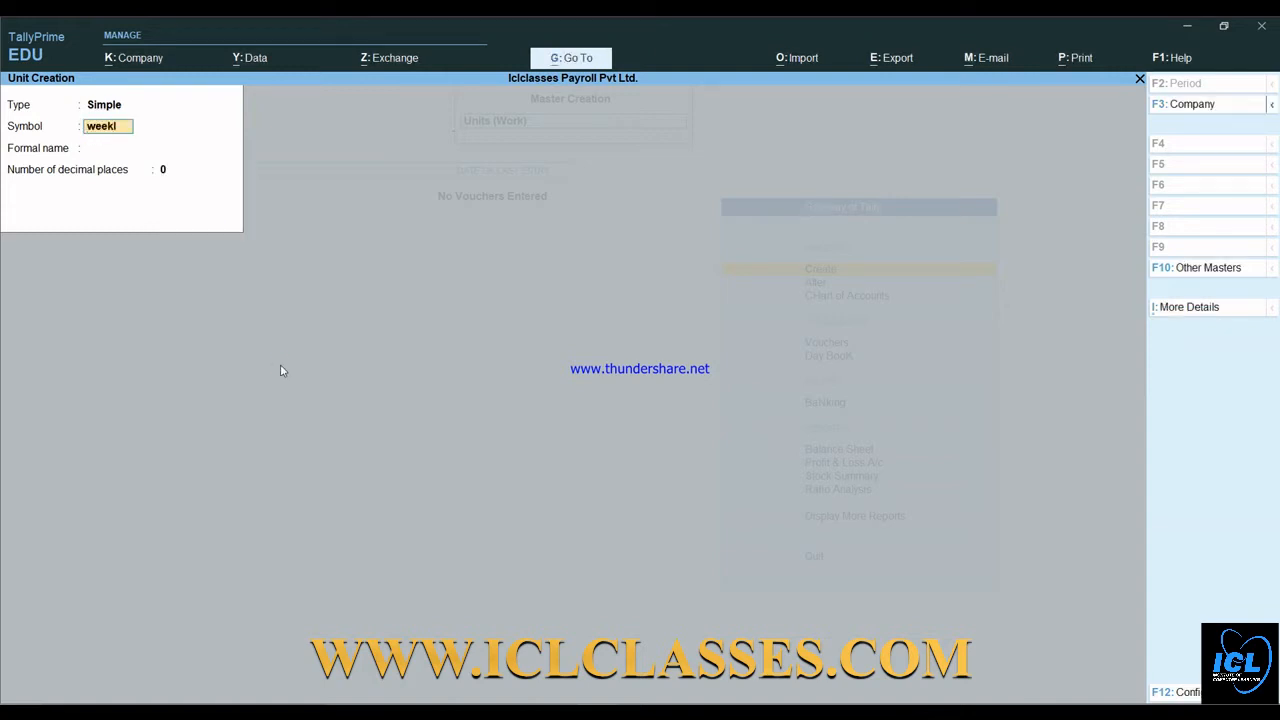
text(y)
key(Return)
key(Return)
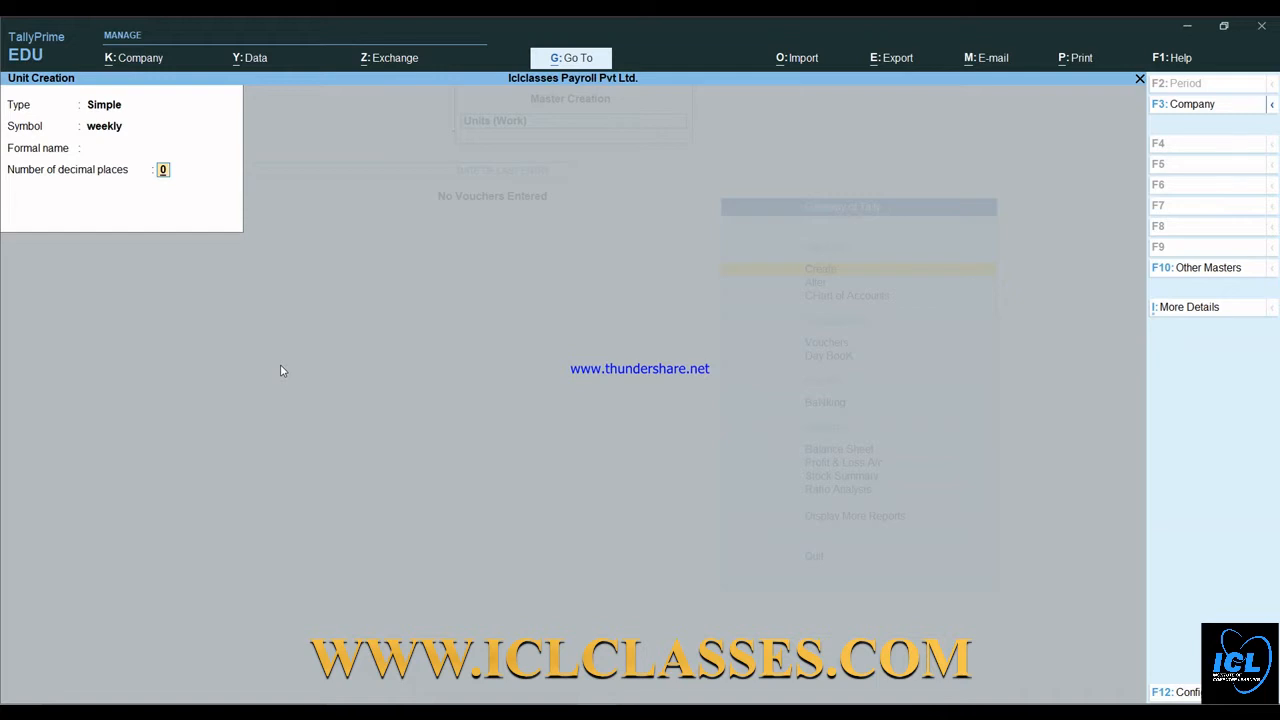
key(Return)
key(Return)
text(month)
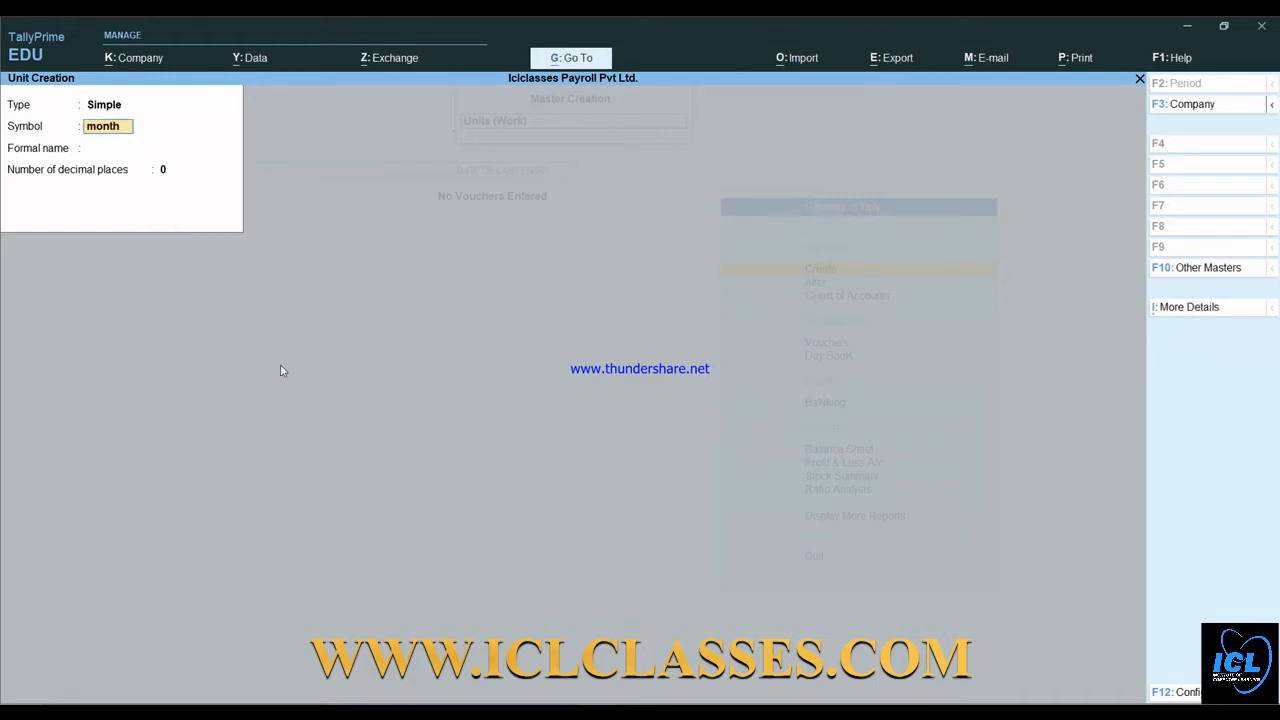
key(Return)
key(Return)
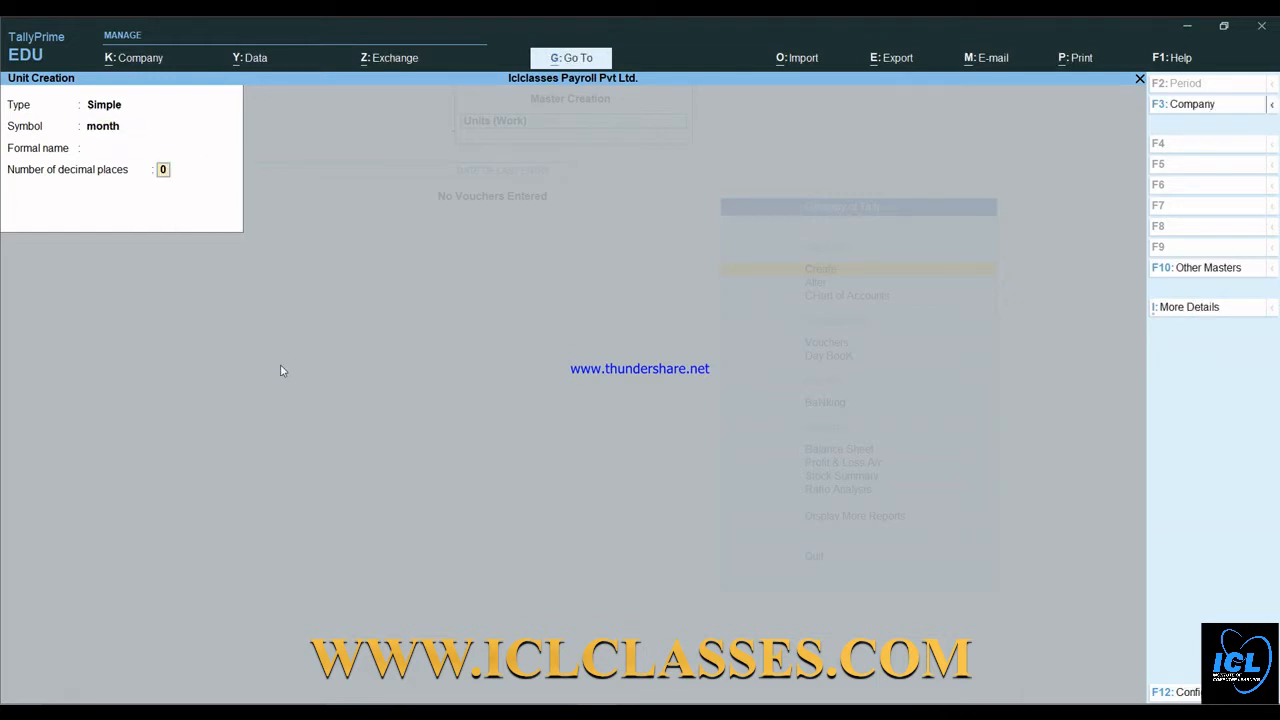
key(Return)
key(Return)
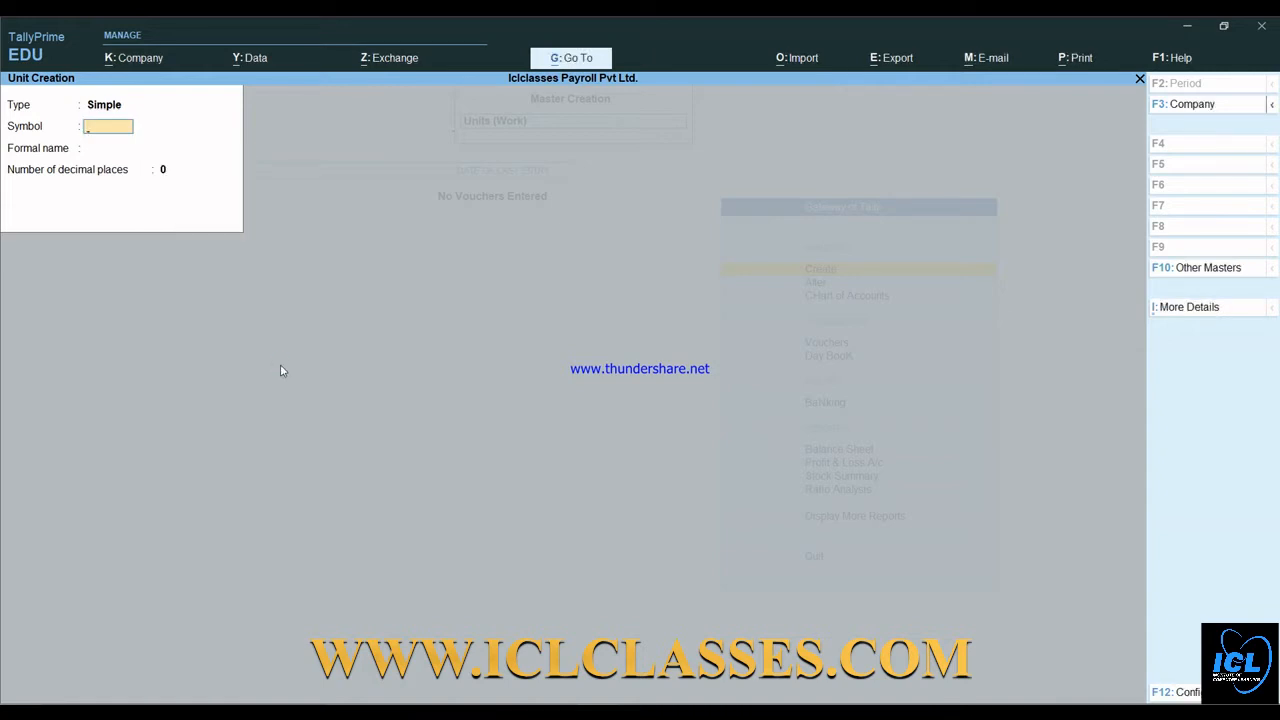
- Create the work units hrs and minutes, then quit the unit creation form
text(hrs)
key(Return)
key(Return)
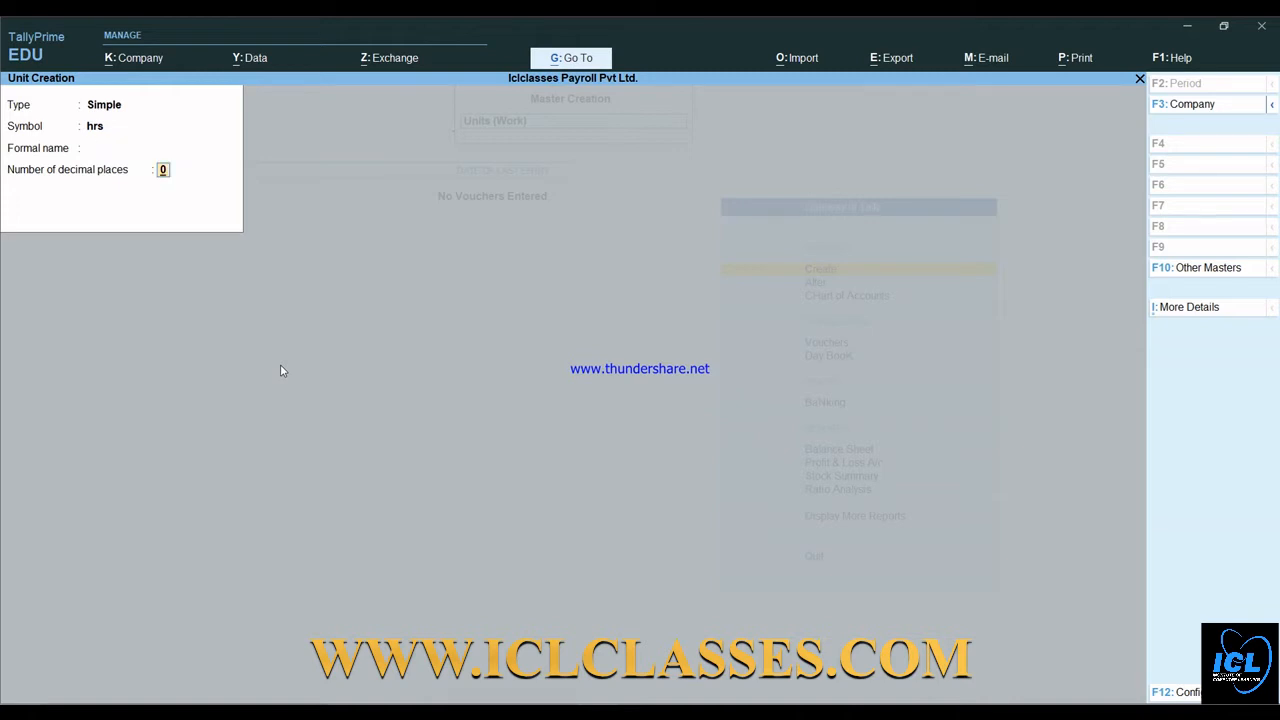
key(Return)
key(Return)
text(m)
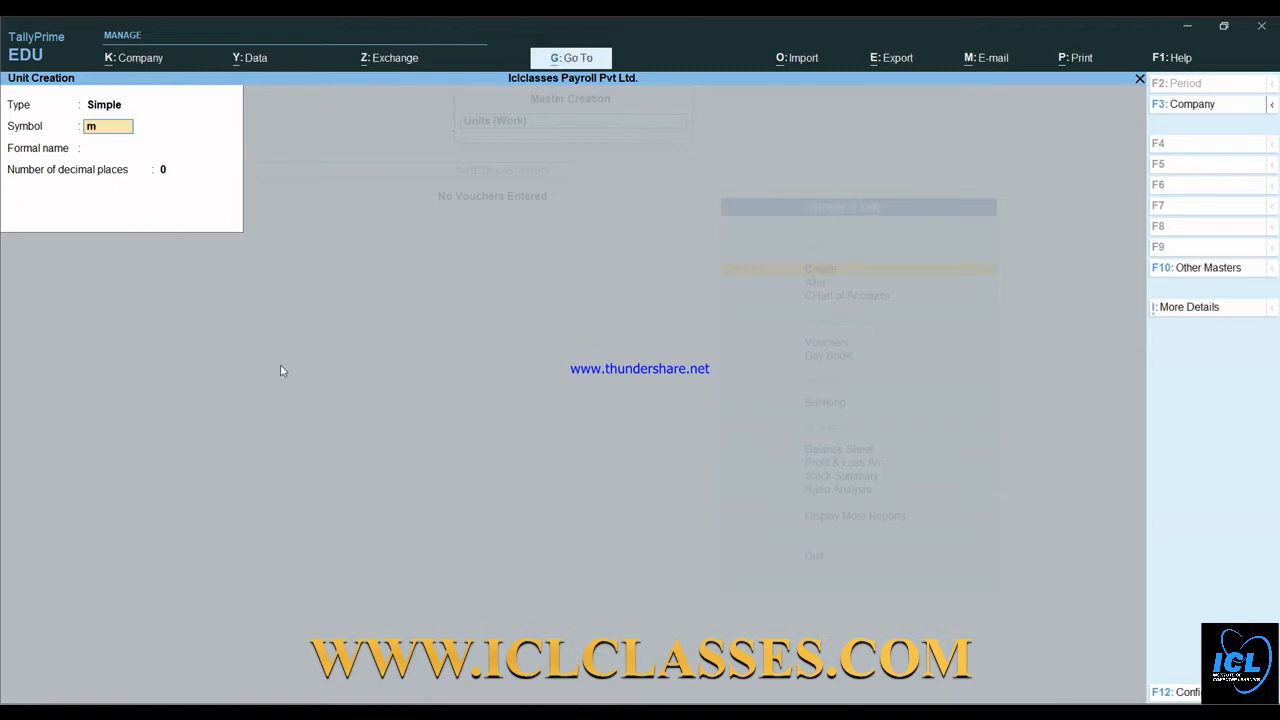
text(inutes)
key(Return)
key(Return)
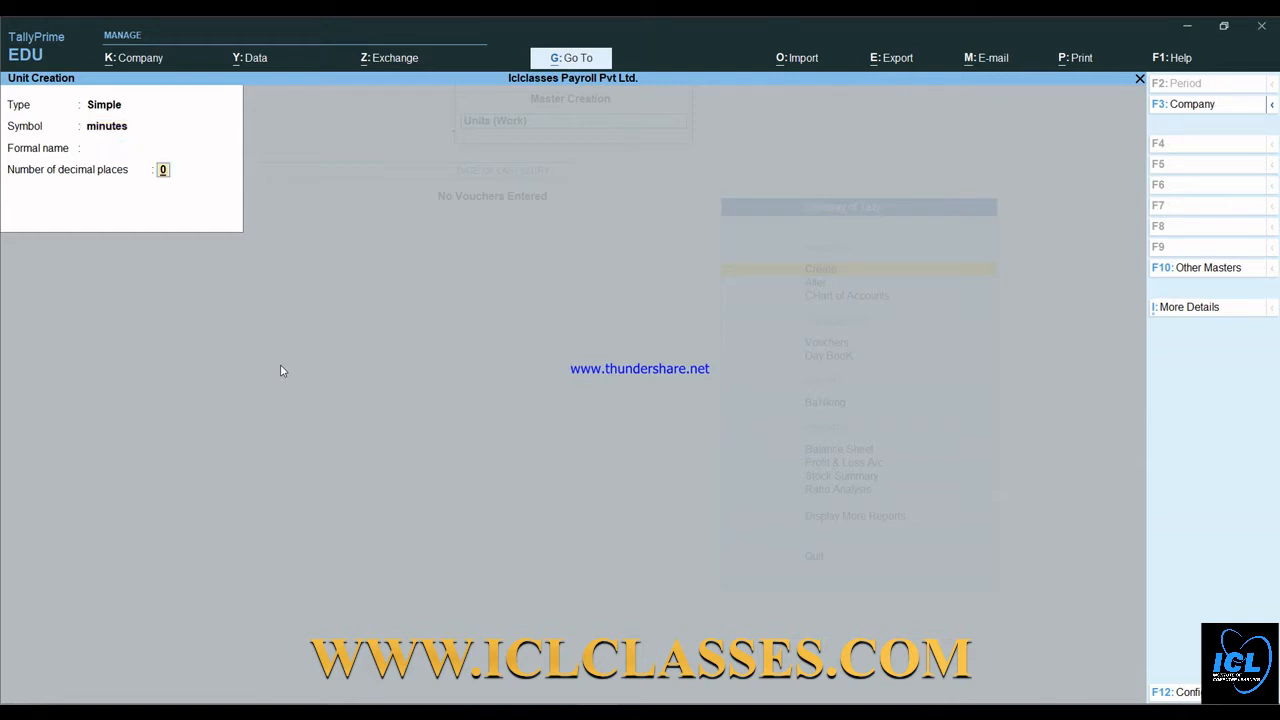
key(Return)
key(Return)
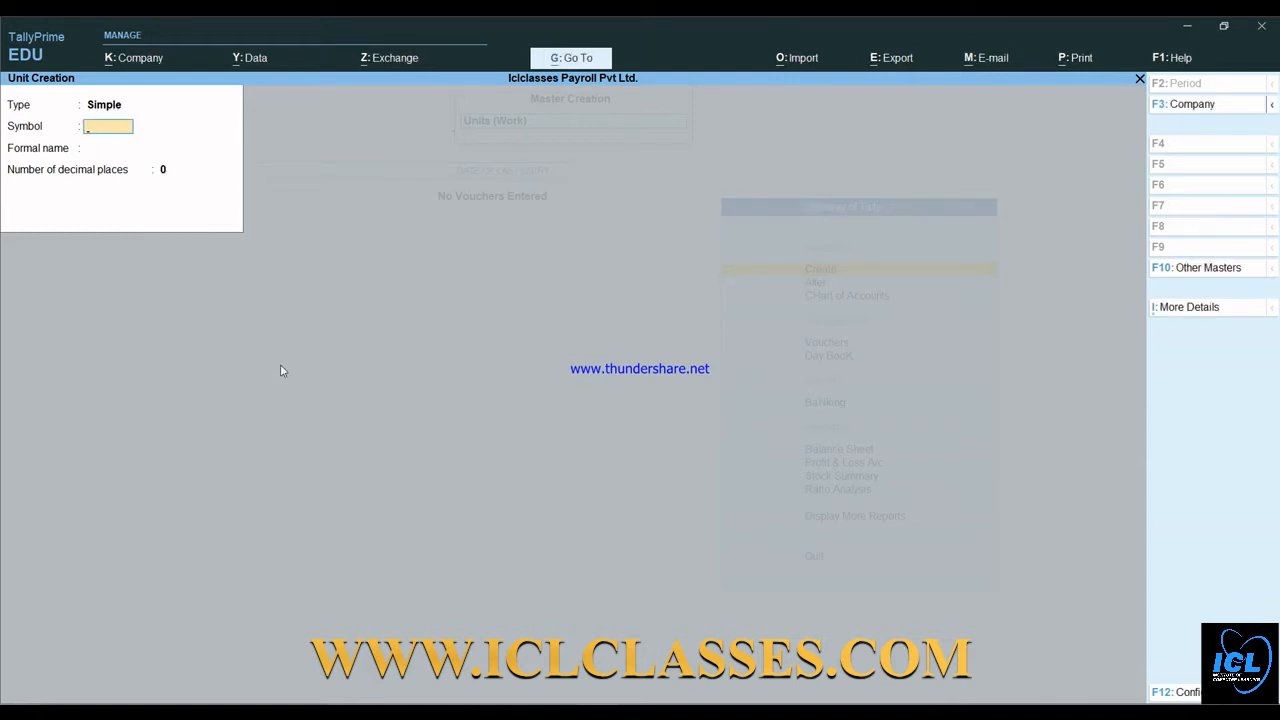
key(Escape)
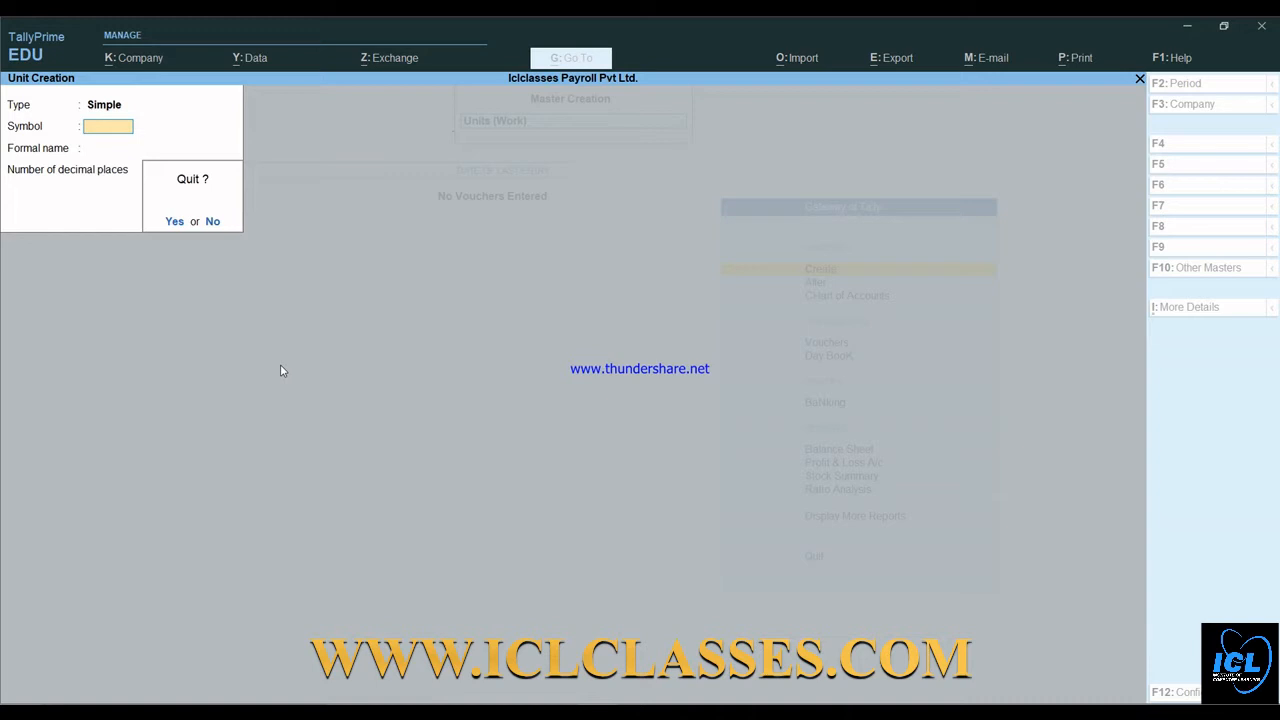
key(y)
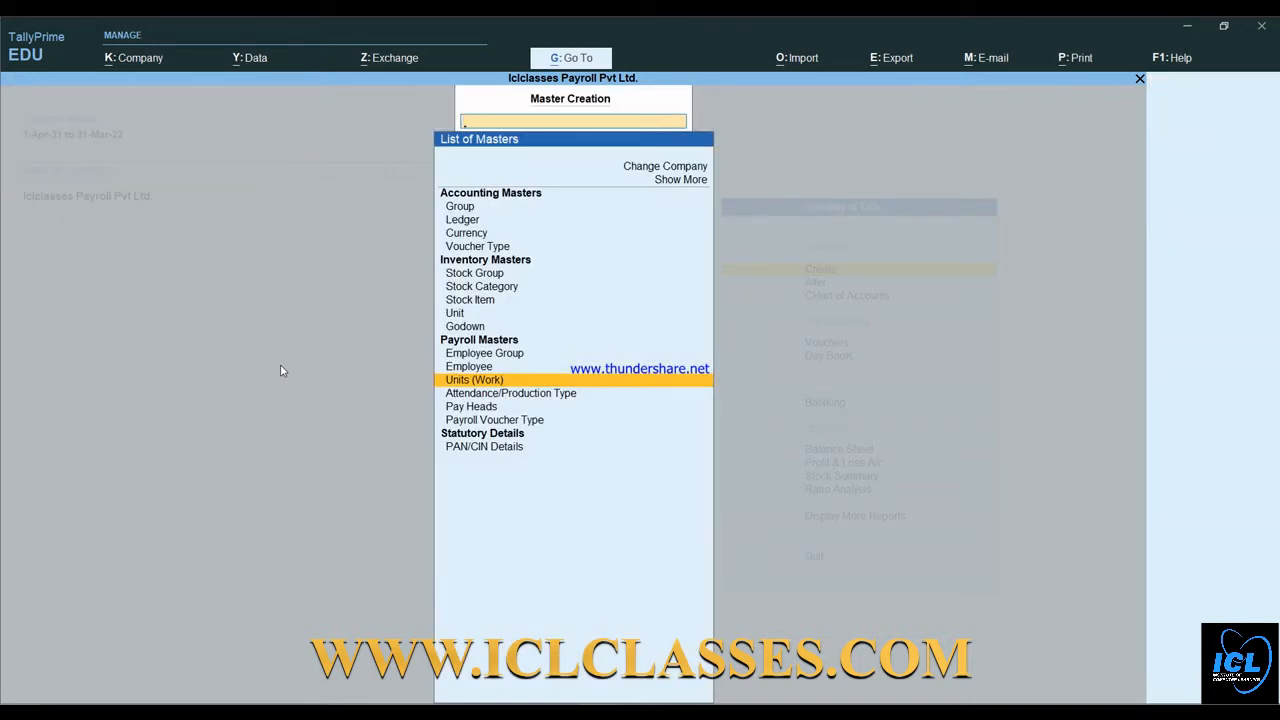
- Choose Attendance/Production Type under Payroll Masters to open its creation form
key(Down)
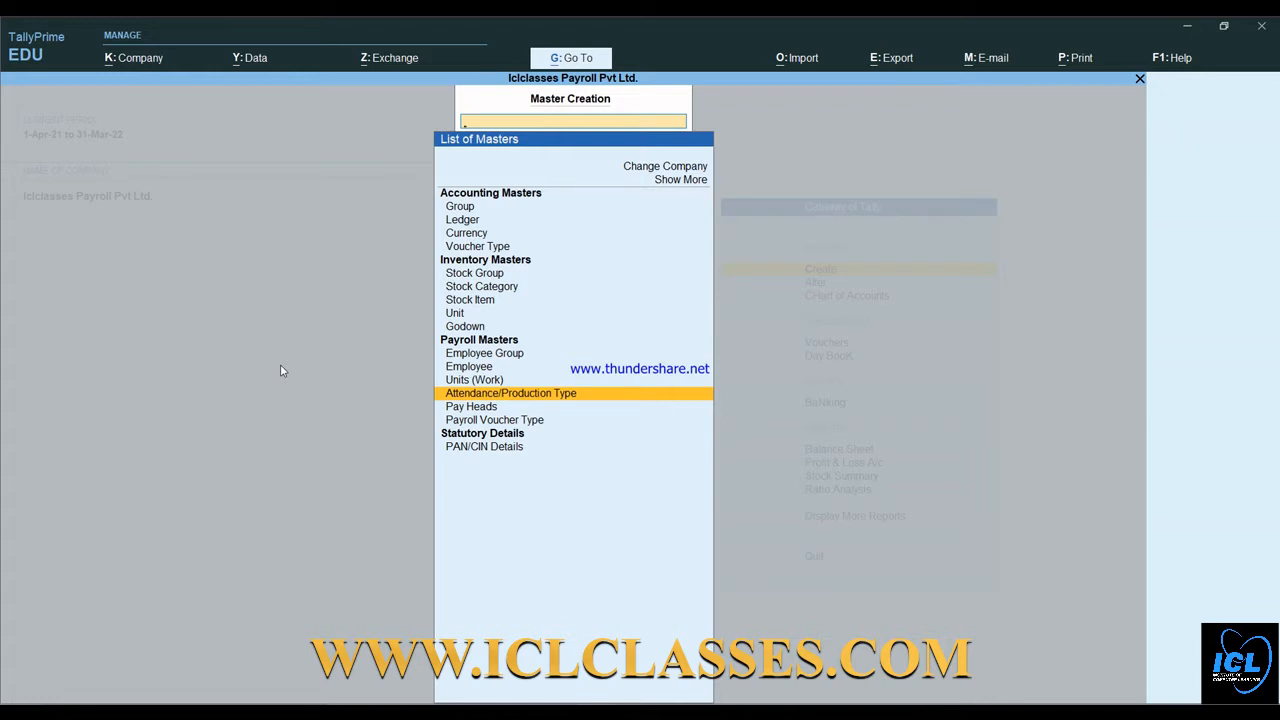
key(Return)
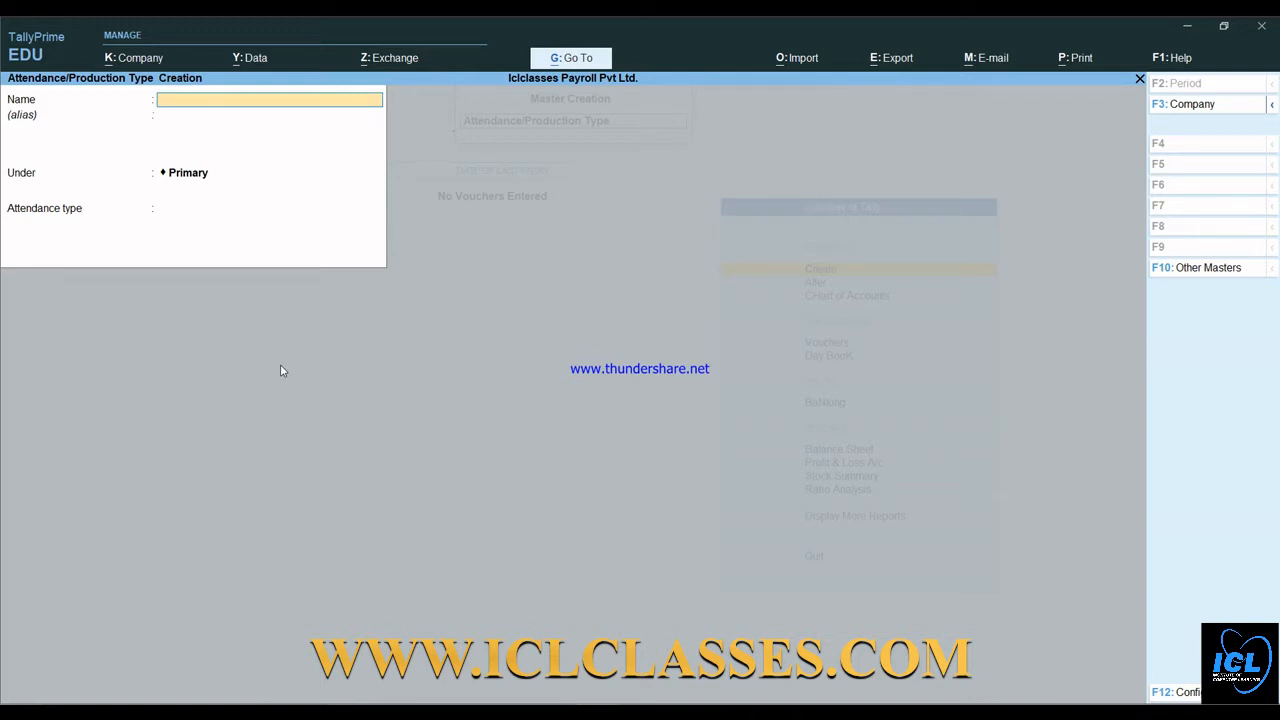
- Create Present as an Attendance / Leave with Pay type
text(Presen)
key(Return)
key(Return)
key(Return)
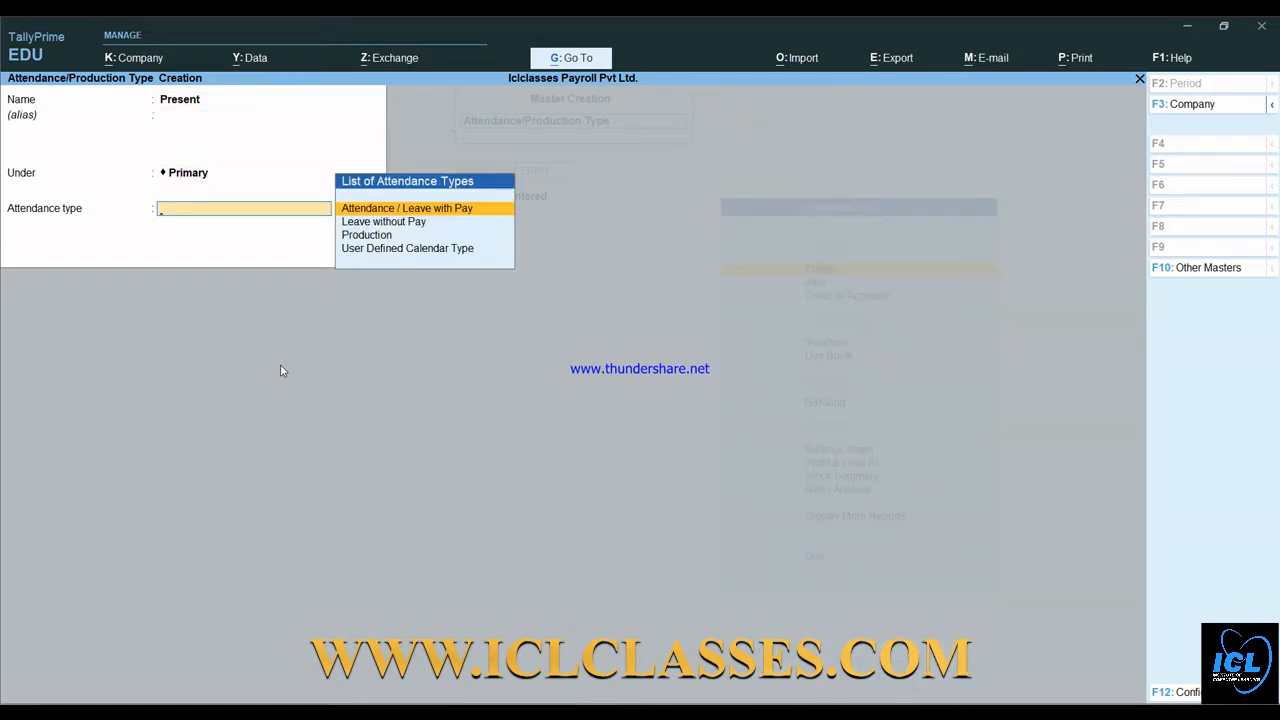
key(Return)
key(Return)
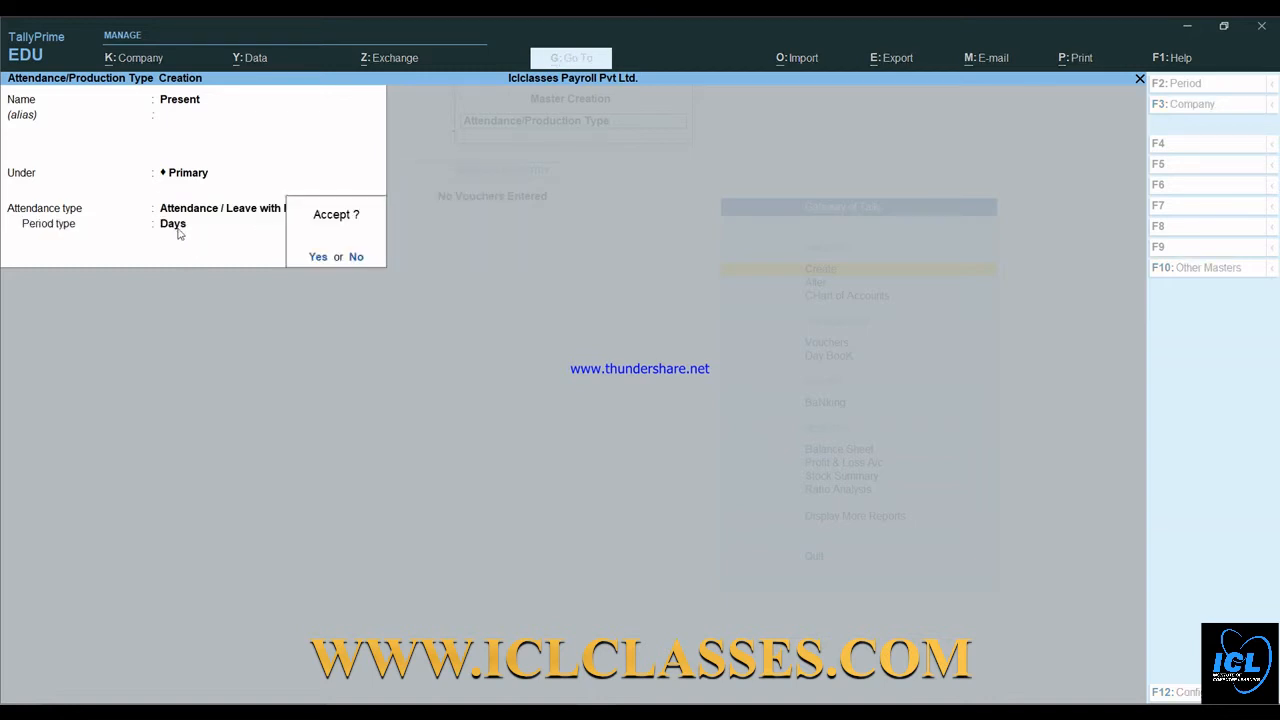
key(Return)
- Create Absent as a Leave without Pay type
text(Absen)
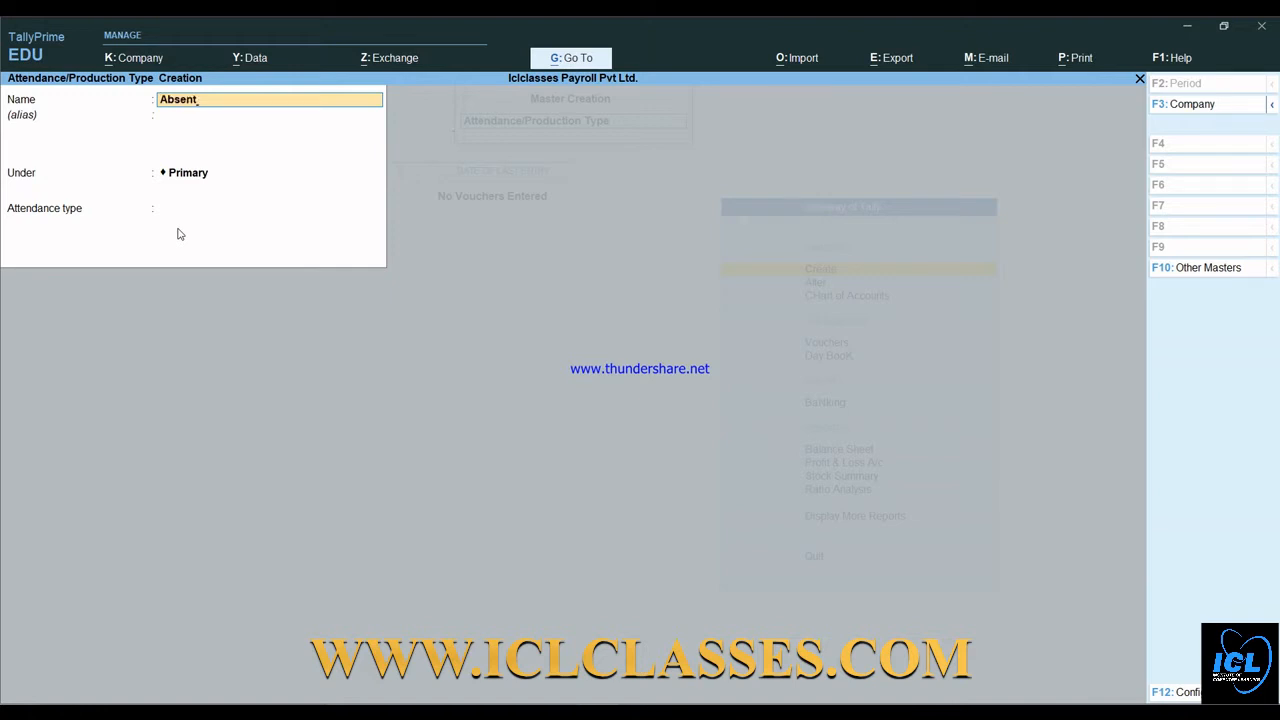
key(Return)
key(Return)
key(Return)
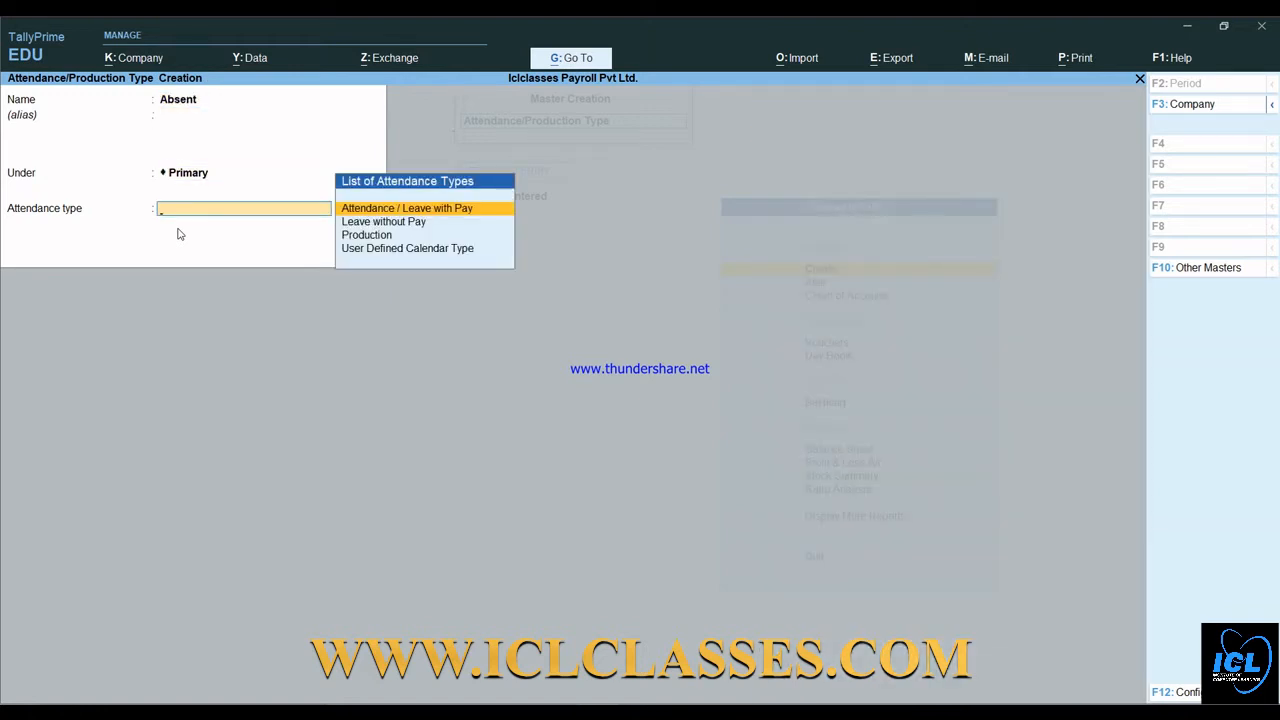
key(Down)
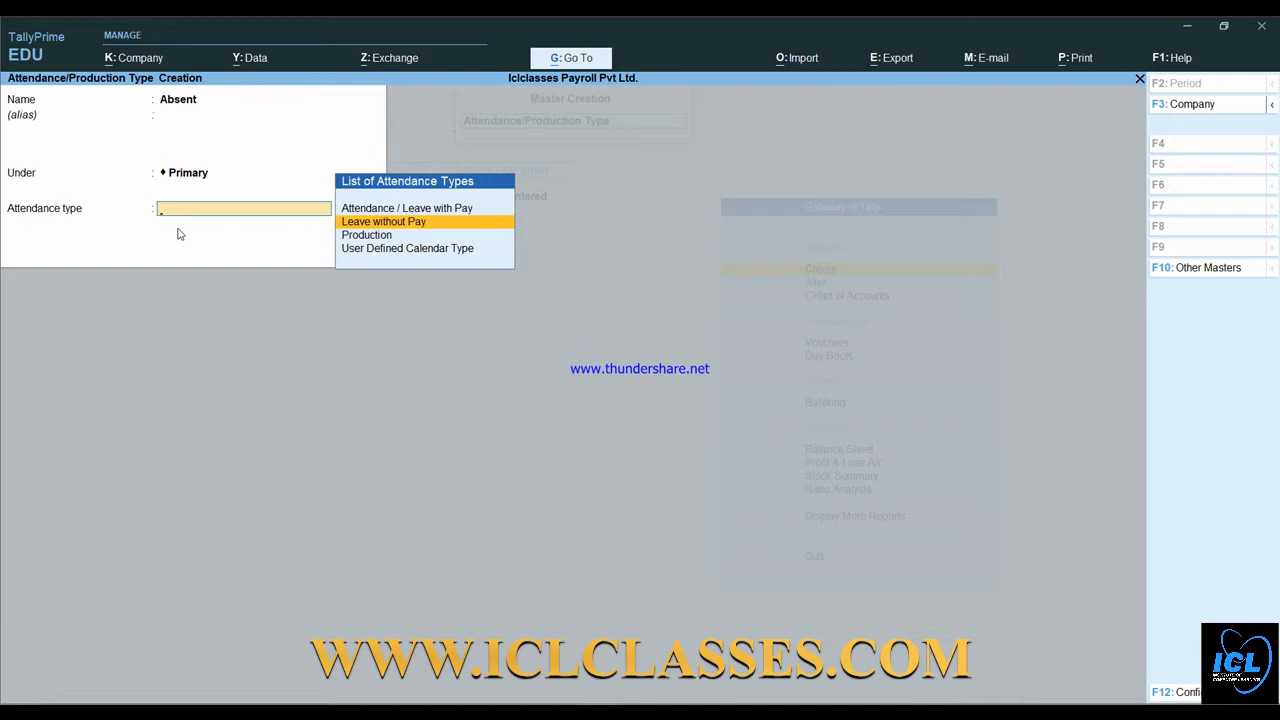
key(Return)
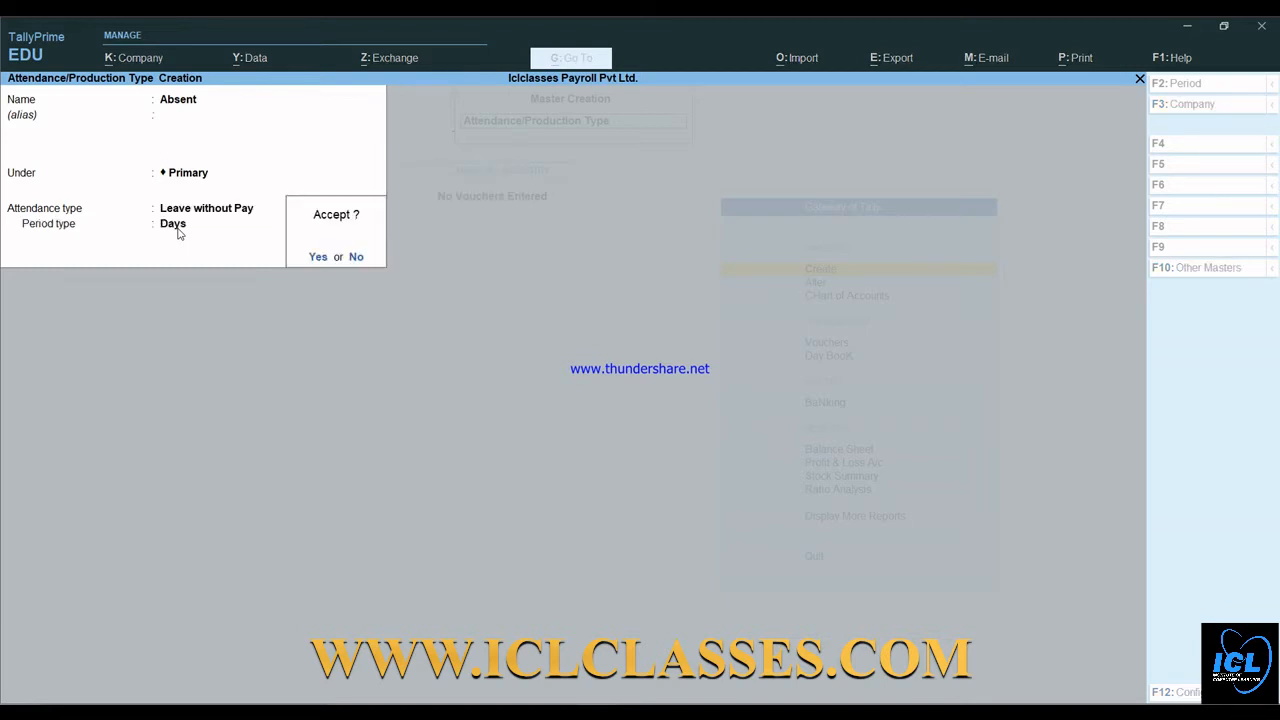
key(Return)
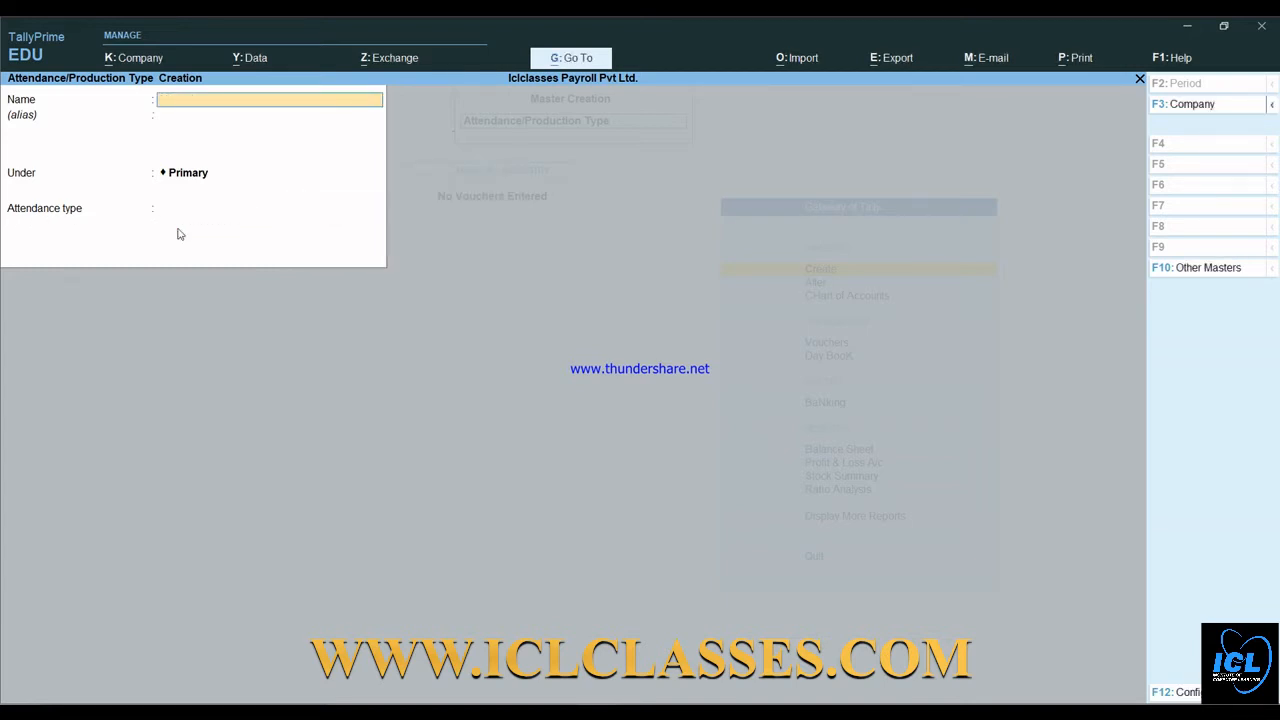
- Save Overtime as a Production type with unit hrs, then quit back to Master Creation
text(Overtim)
key(Return)
key(Return)
key(Return)
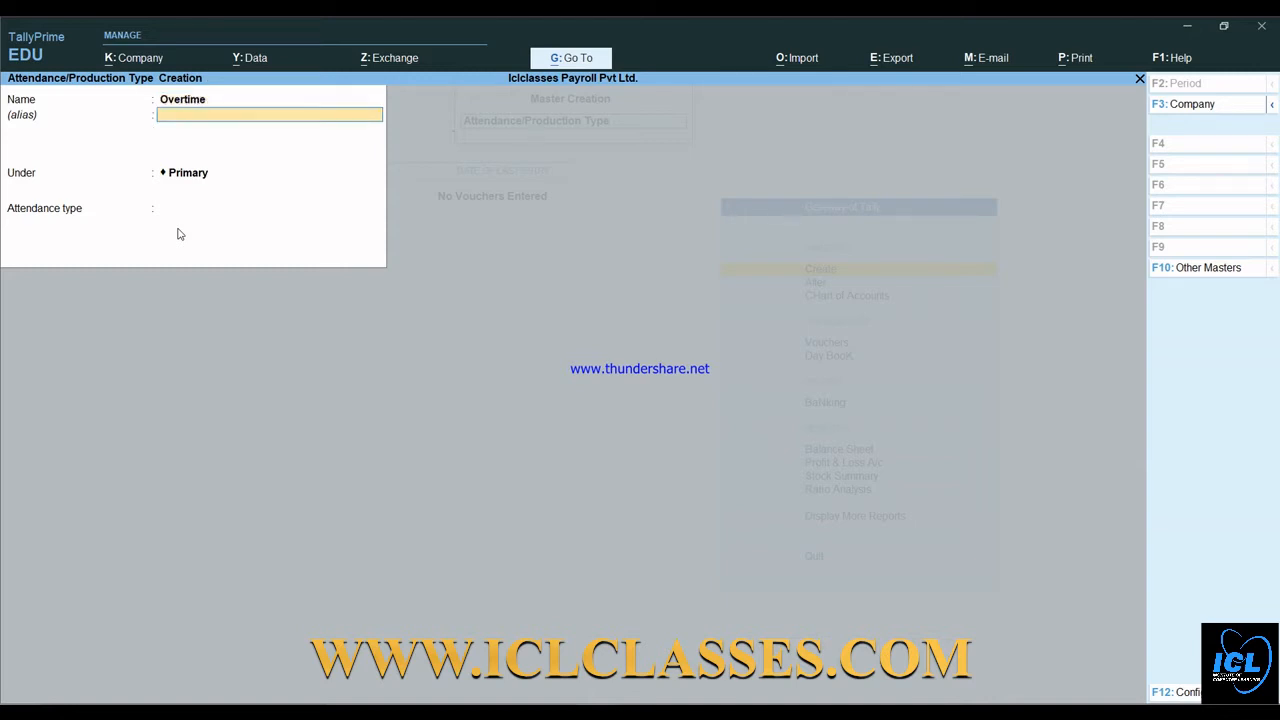
key(Down)
key(Down)
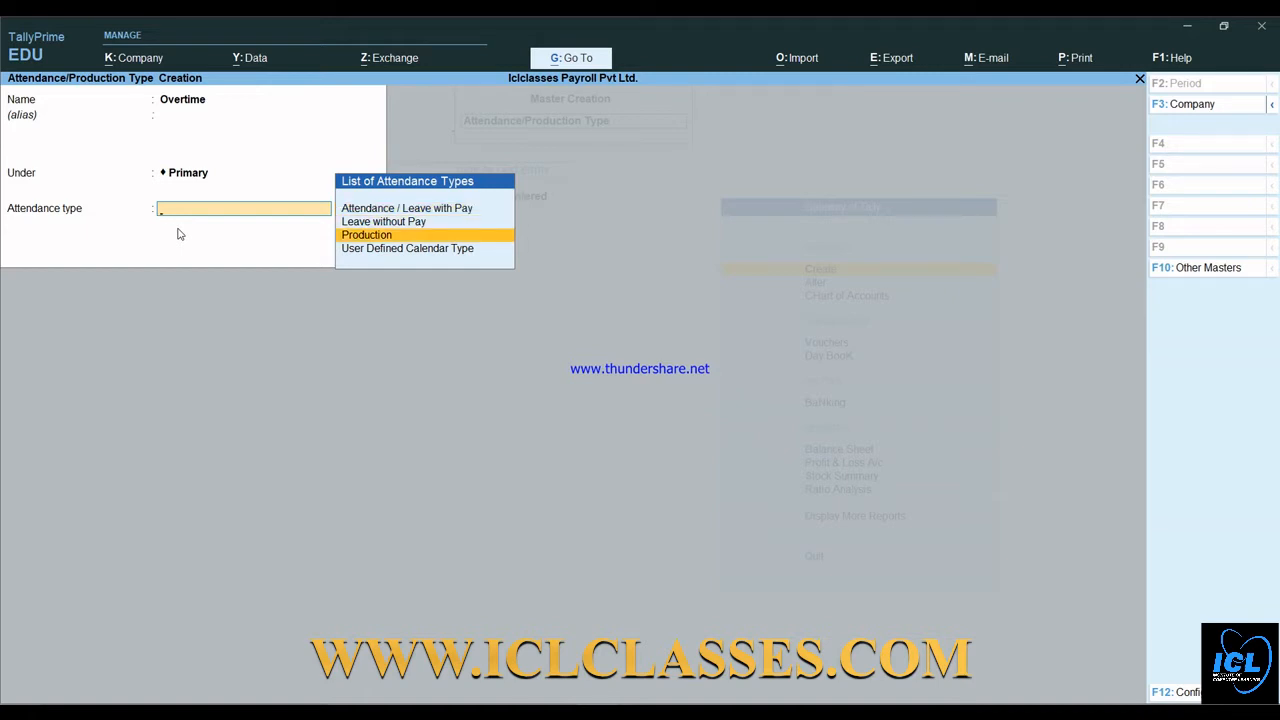
key(Return)
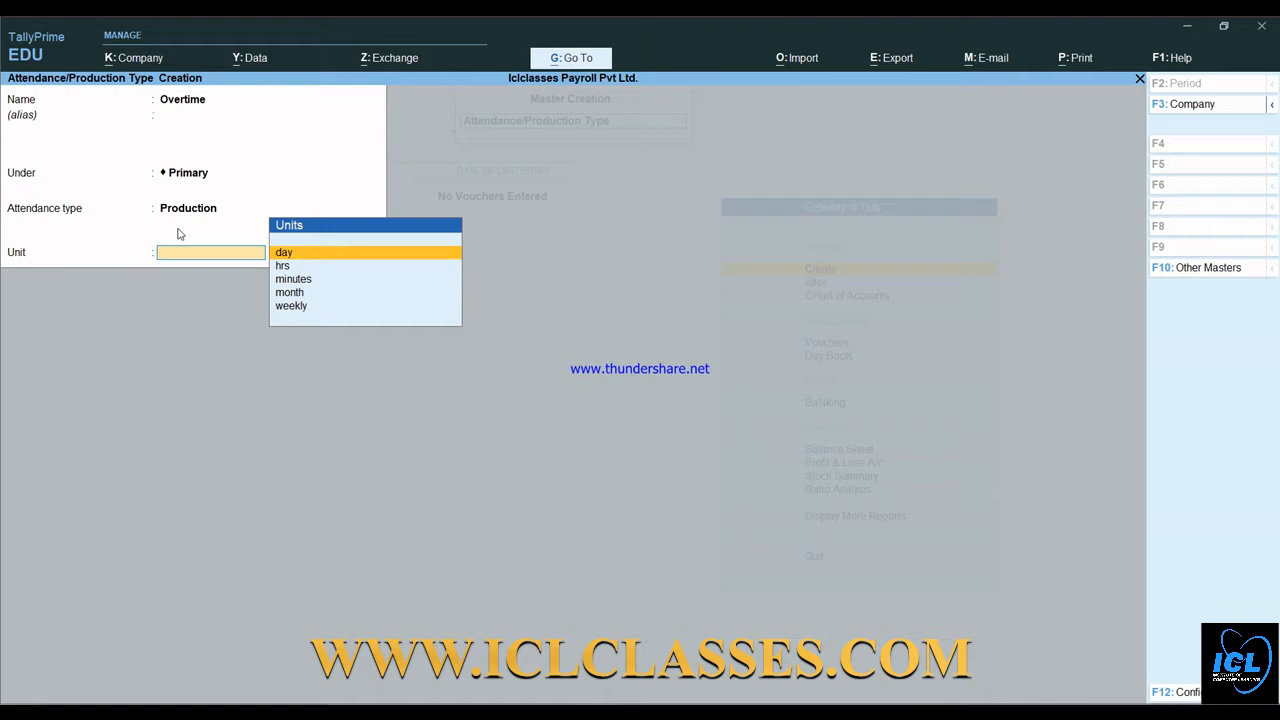
key(Down)
key(Down)
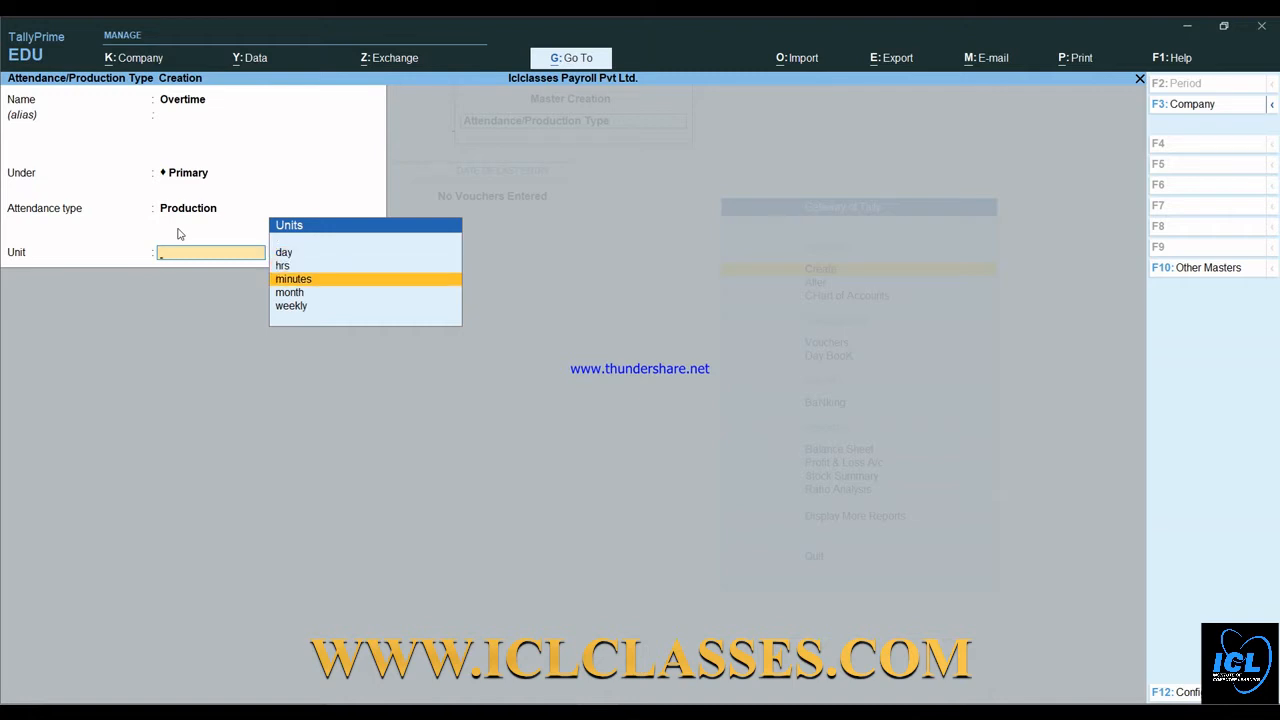
key(Up)
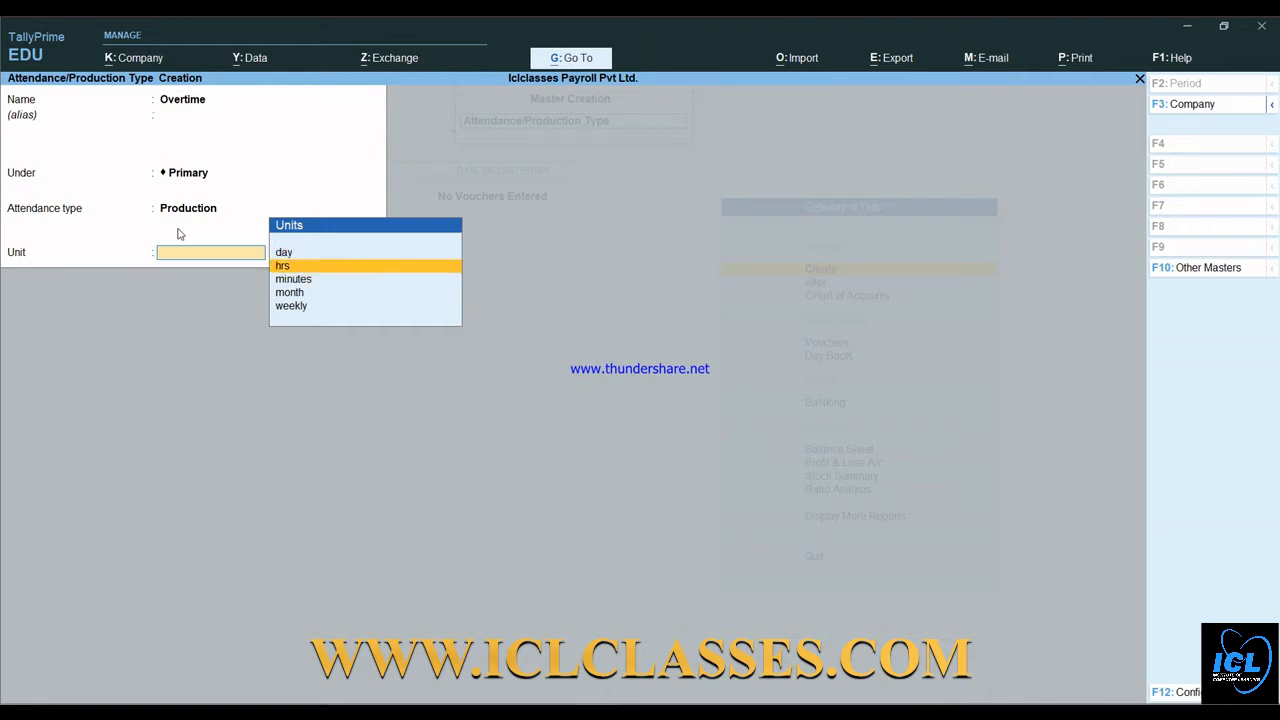
key(Return)
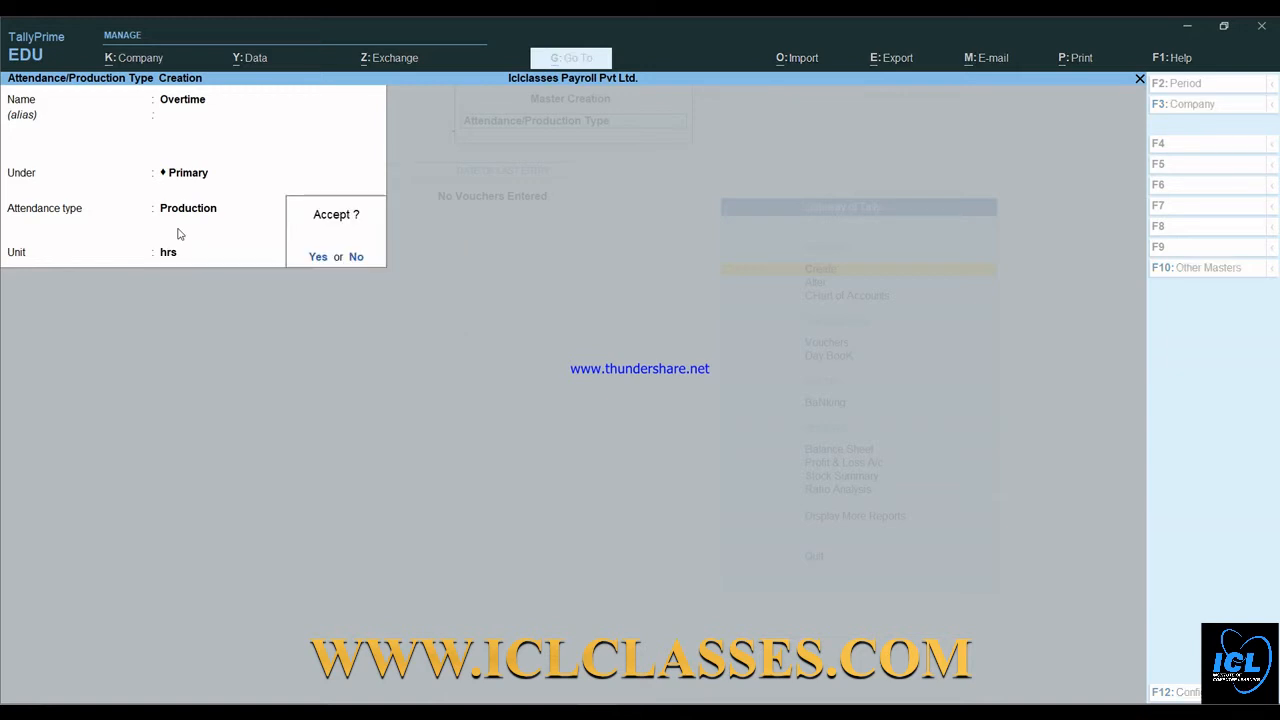
key(Return)
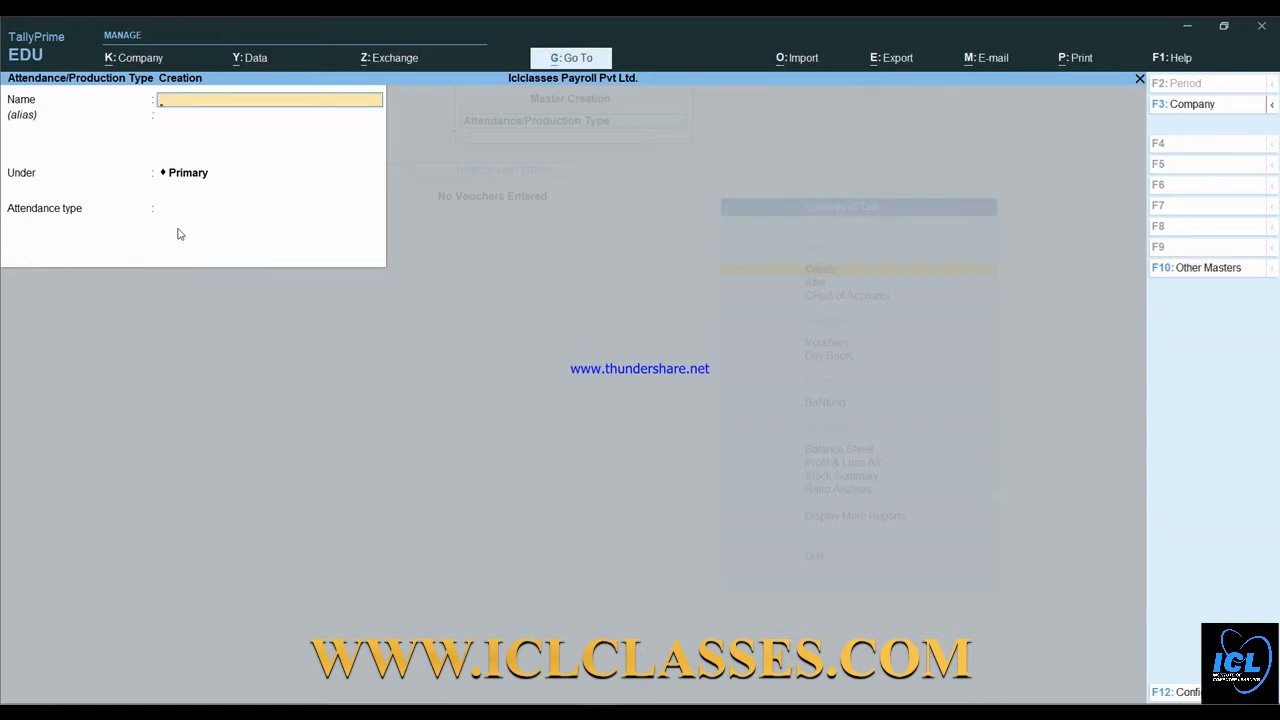
key(Escape)
key(Return)
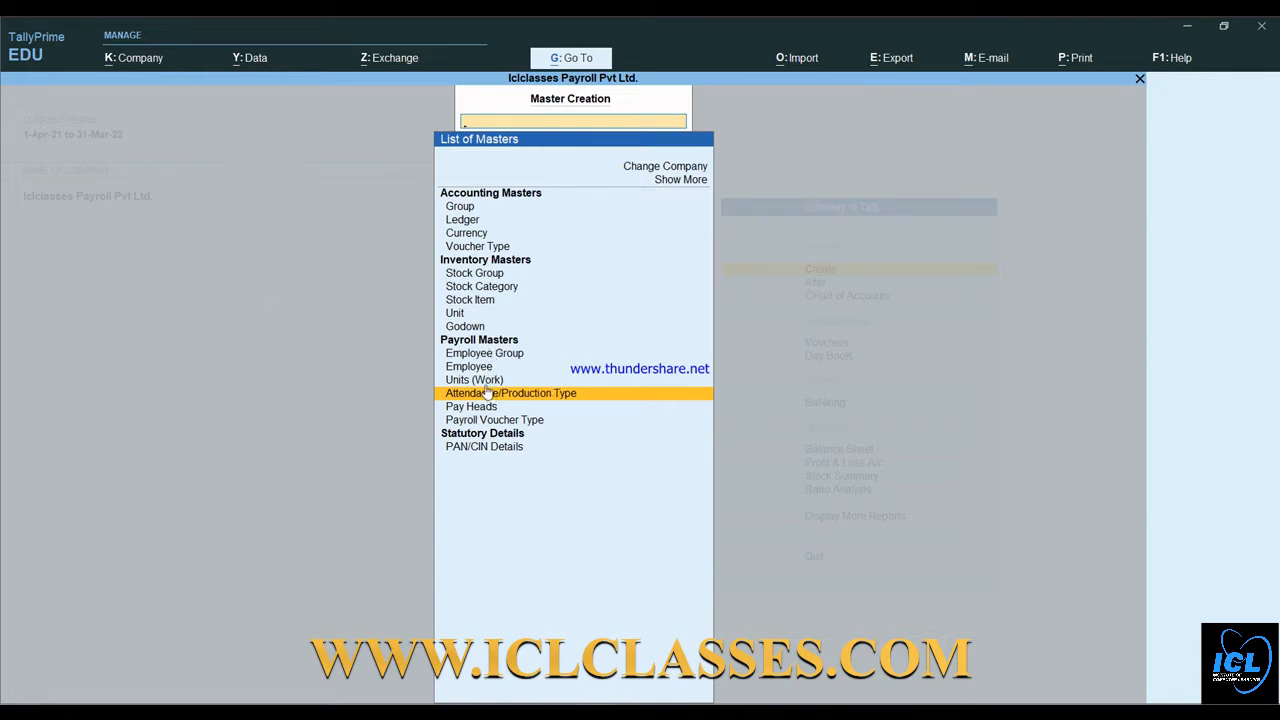
- Select Pay Heads under Payroll Masters to open a new pay head form
click(481, 369)
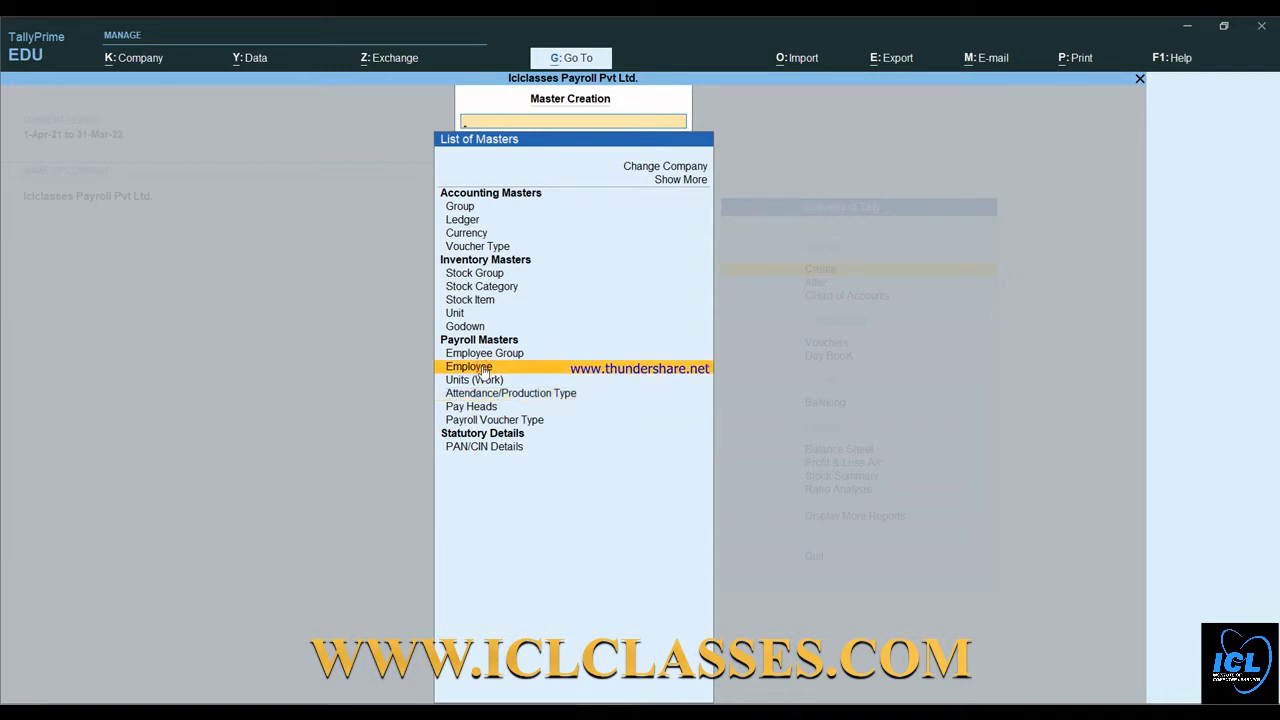
key(Down)
key(Down)
key(Down)
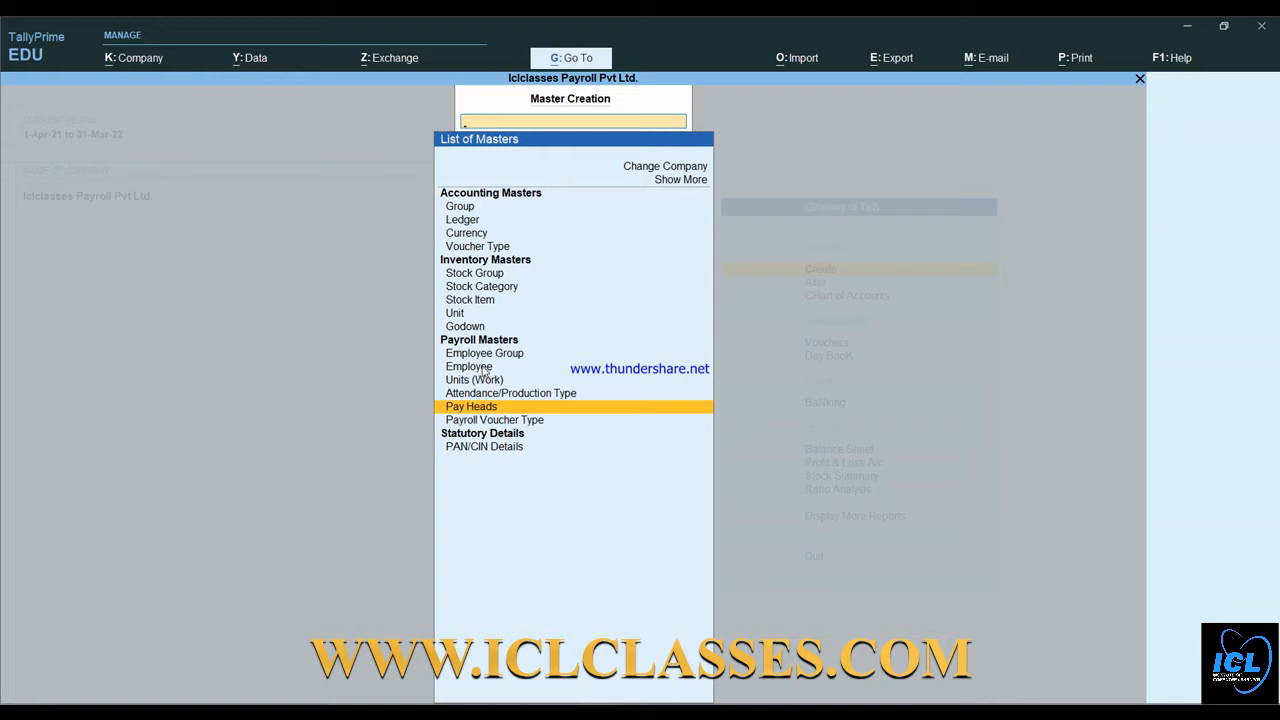
key(Return)
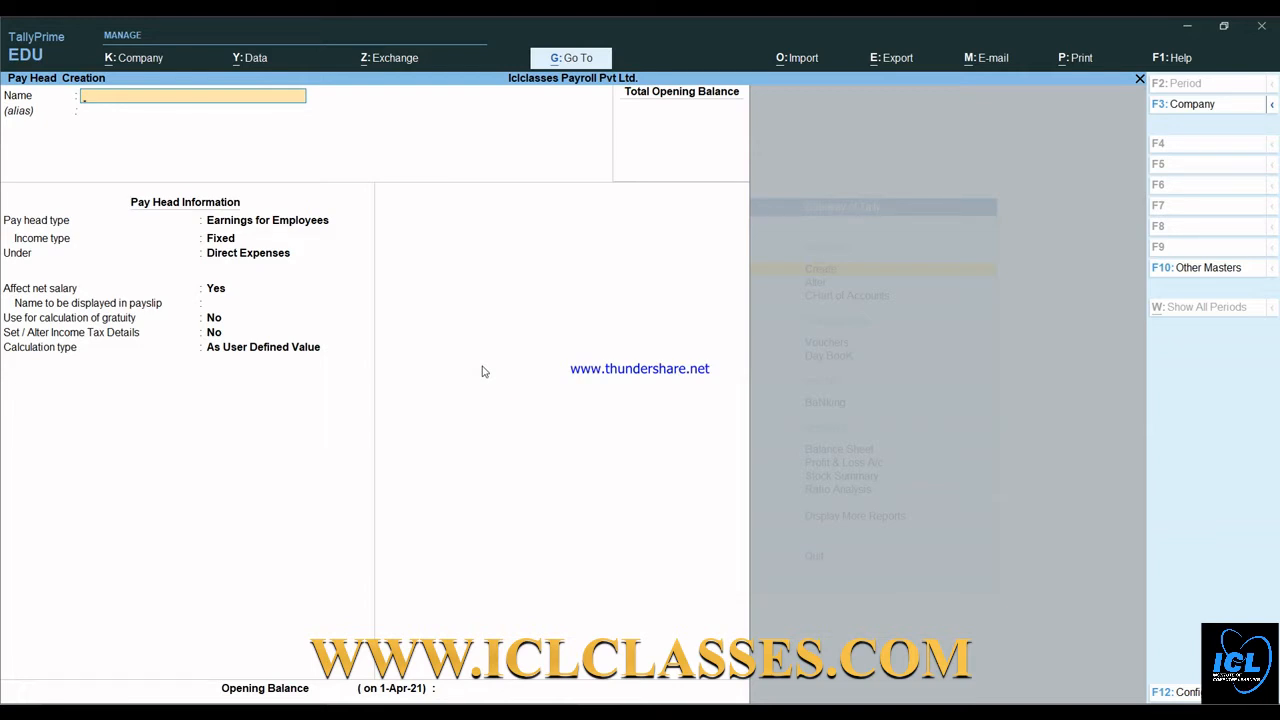
- Name the pay head Basic Salary, a Fixed Earnings for Employees under Indirect Expenses
text(Basic Salary)
key(Return)
key(Return)
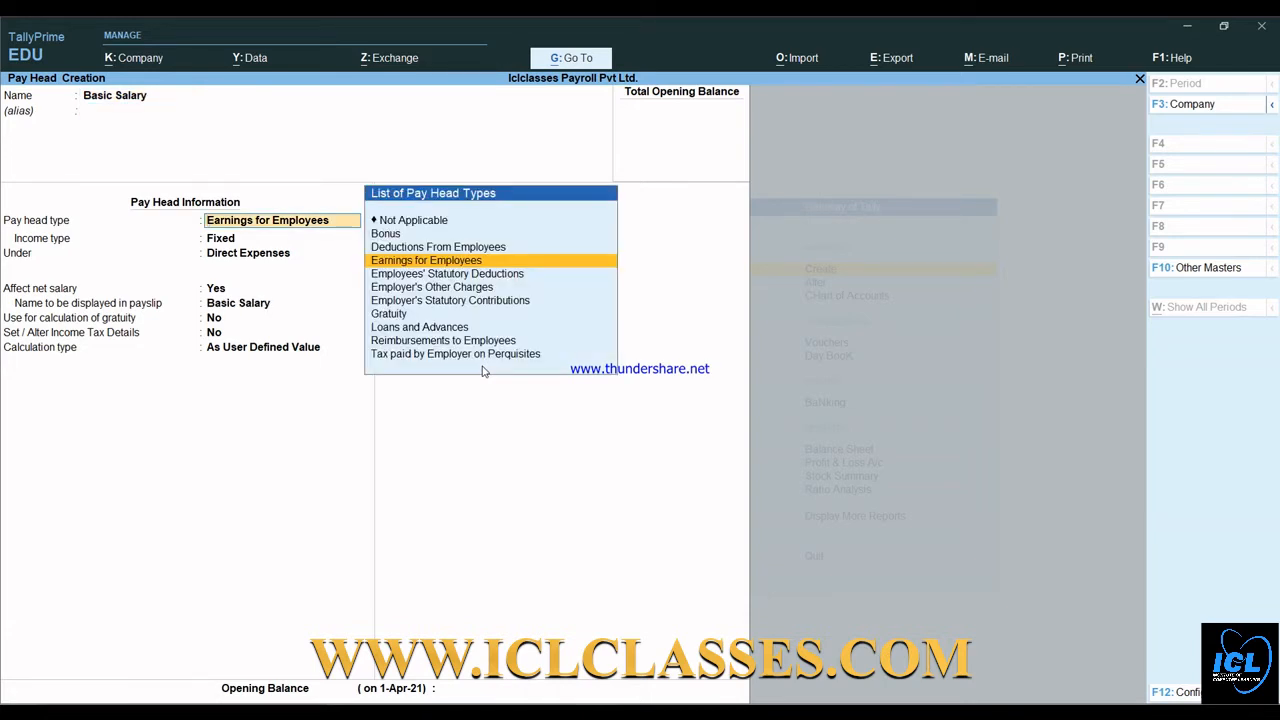
key(Down)
key(Down)
key(Down)
key(Down)
key(Down)
key(Down)
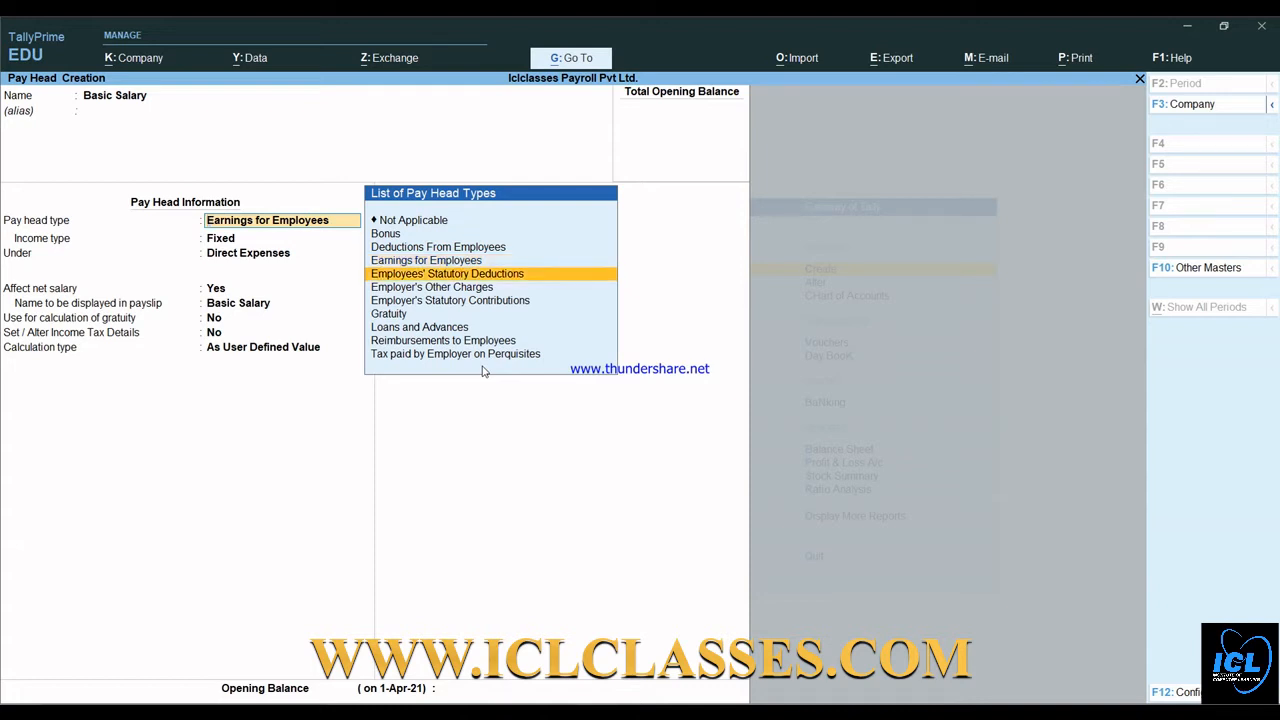
key(Up)
key(Up)
key(Up)
key(Up)
key(Up)
key(Up)
key(Up)
key(Up)
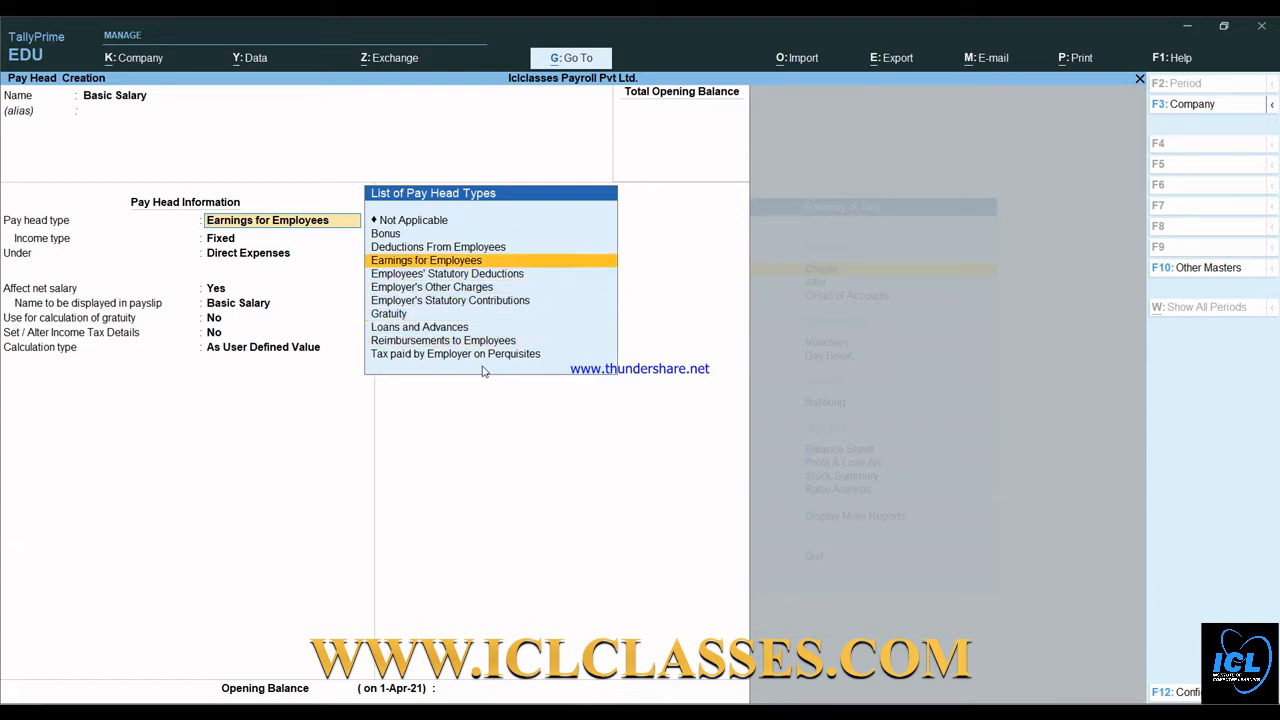
key(Down)
key(Down)
key(Return)
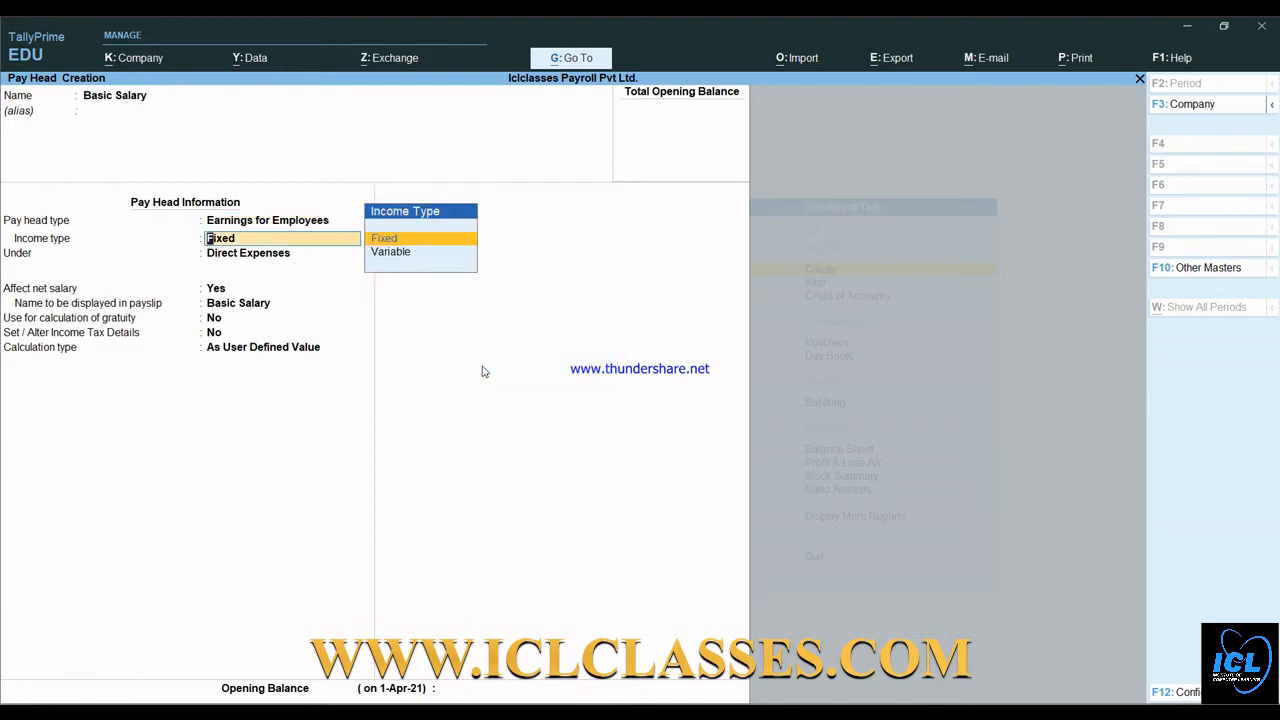
key(Return)
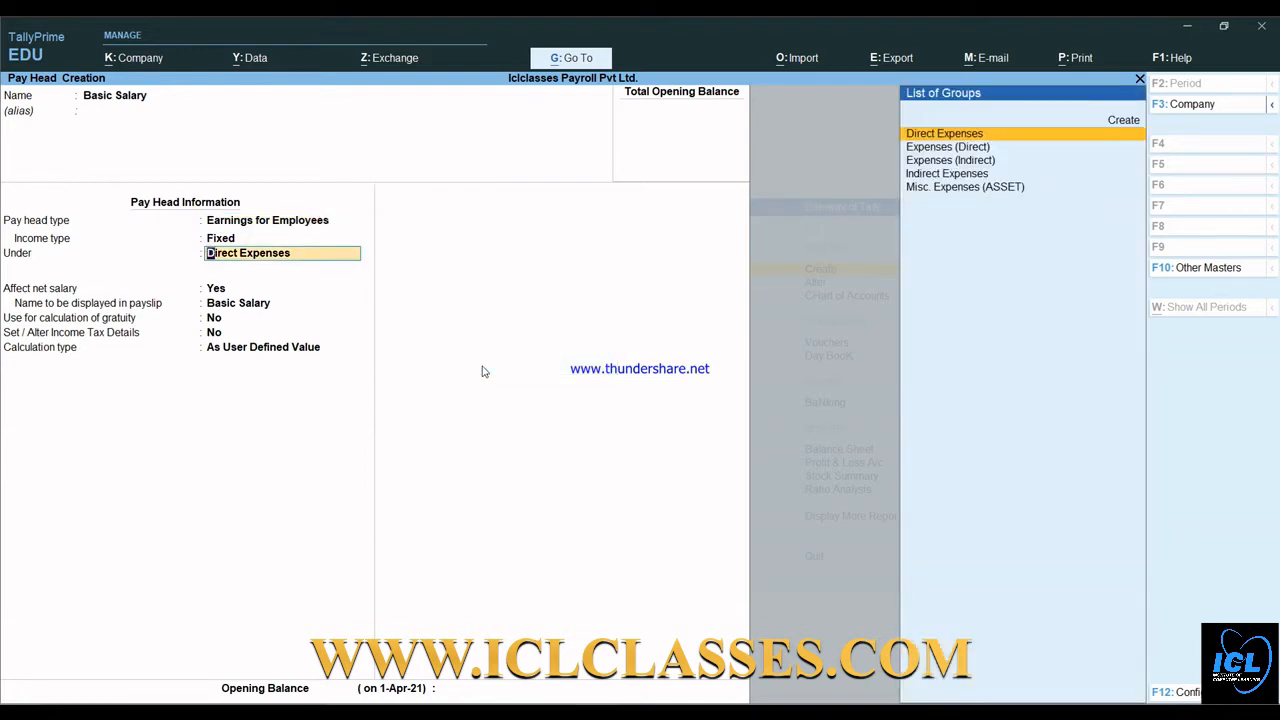
key(Down)
key(Down)
key(Down)
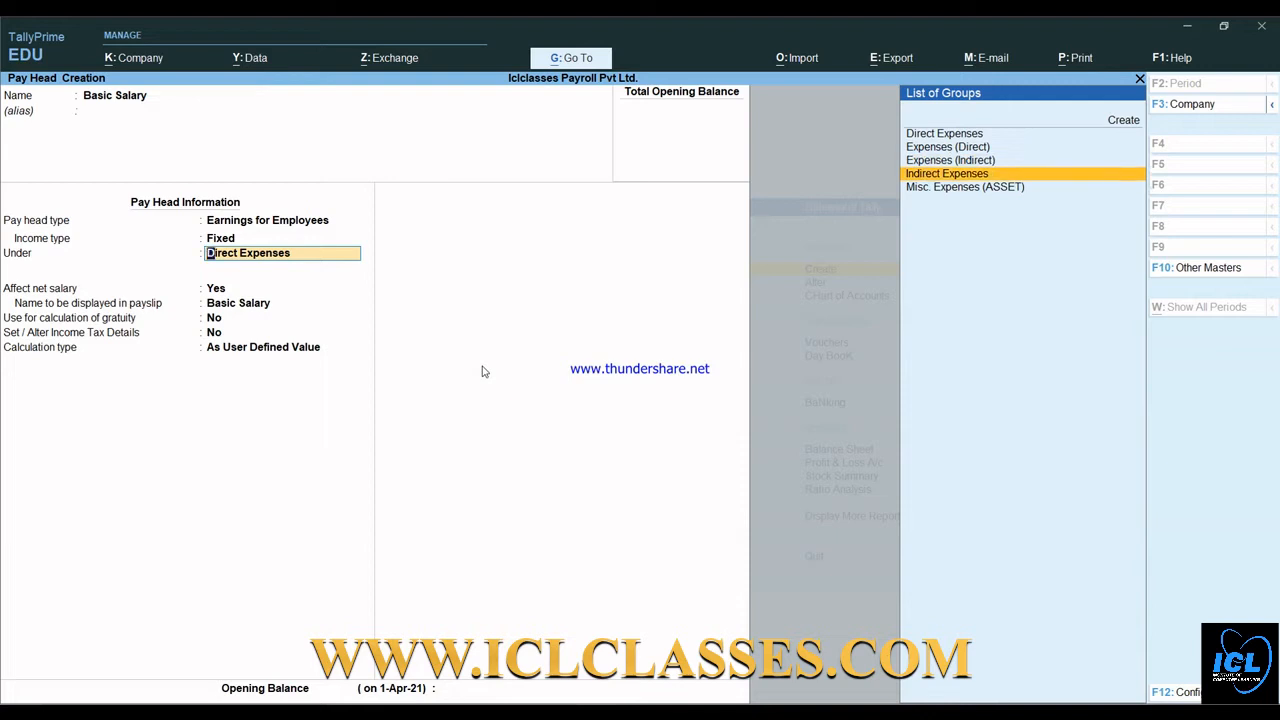
key(Return)
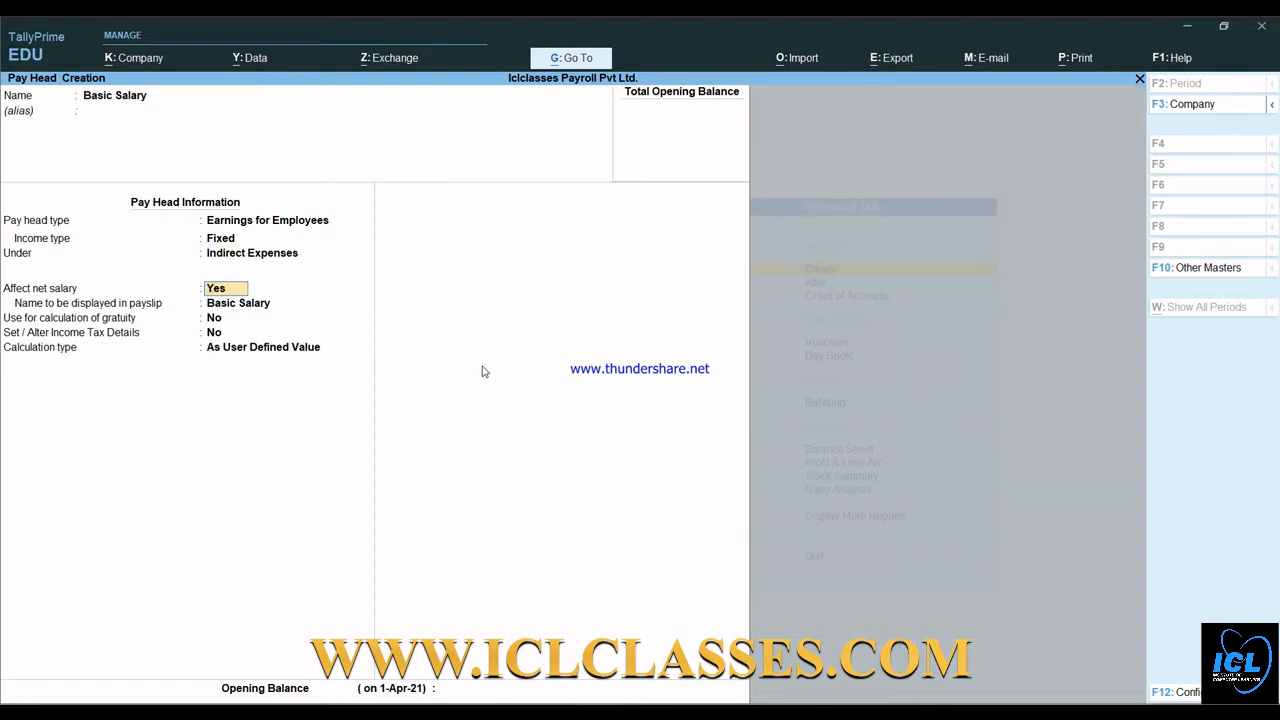
- Keep Basic Salary affecting net salary and as payslip name, and include it in gratuity
key(Return)
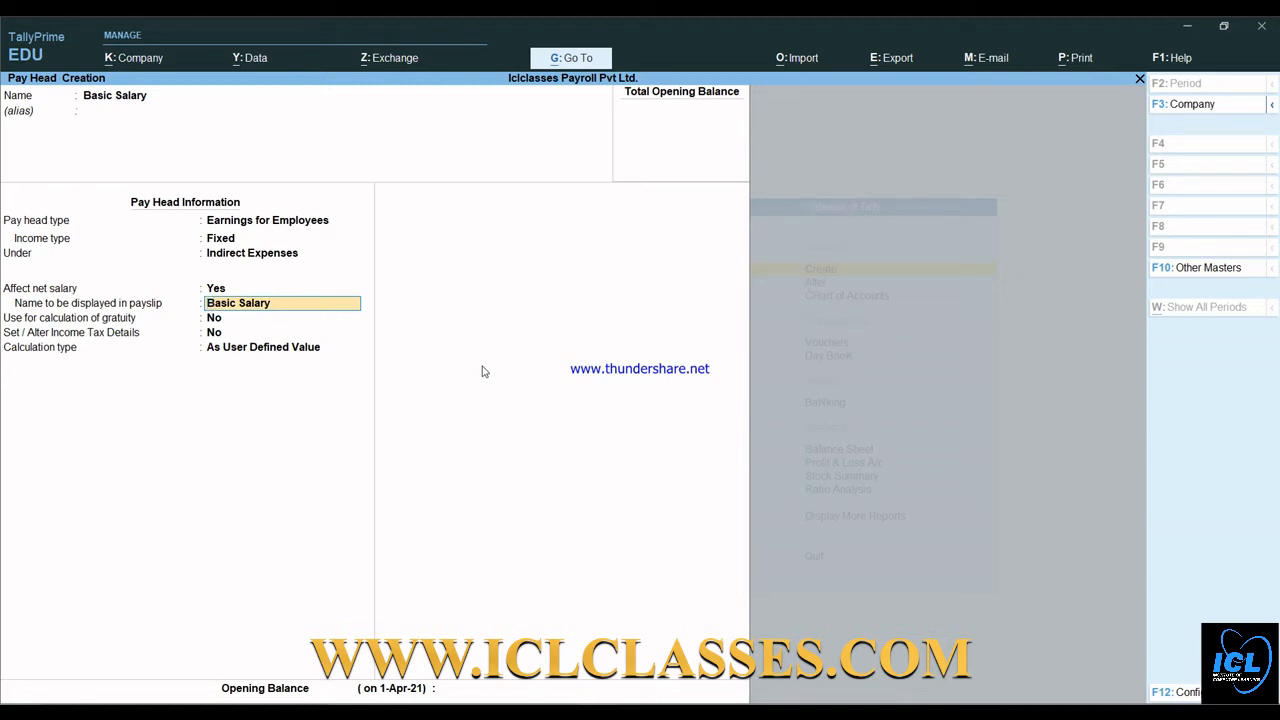
key(Return)
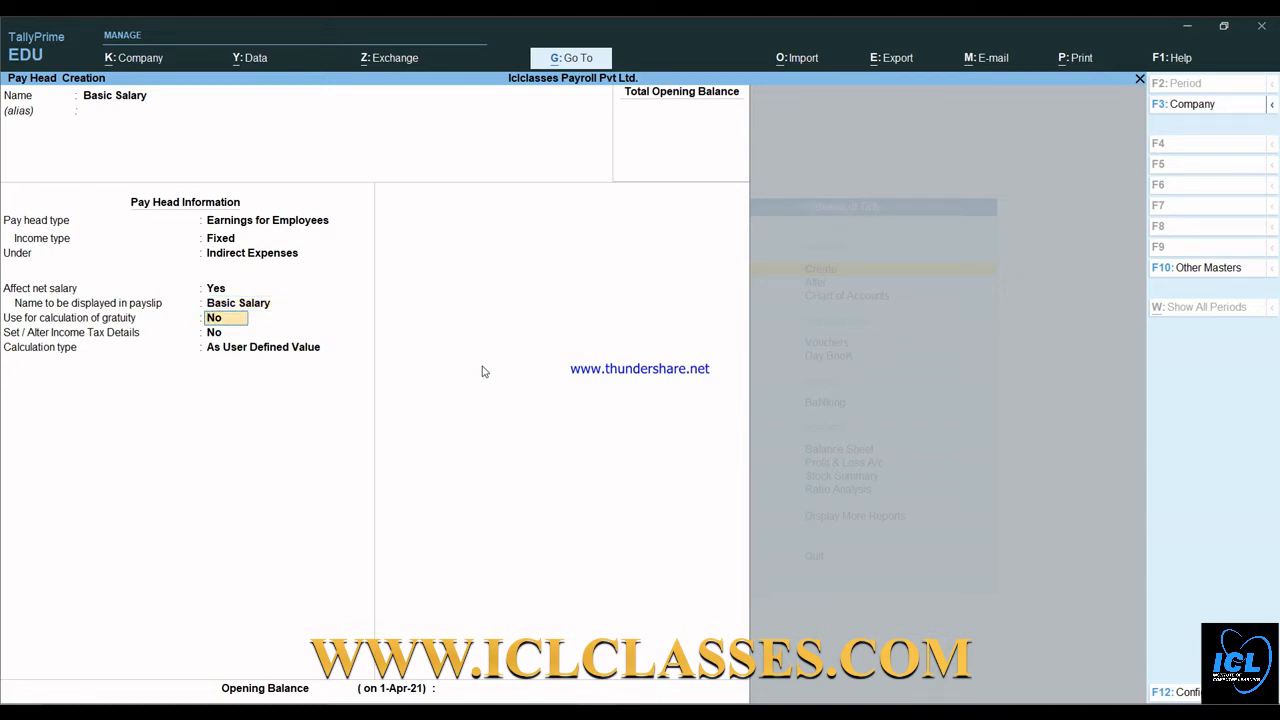
text(y)
key(Return)
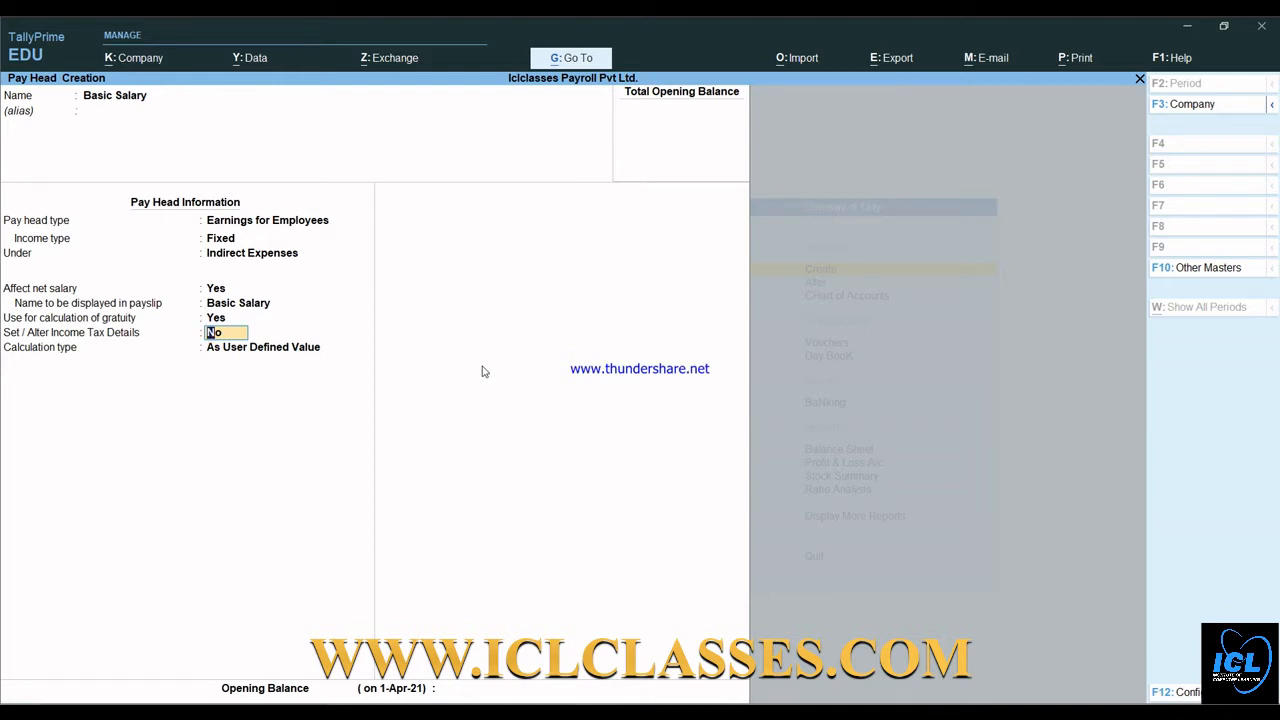
key(Return)
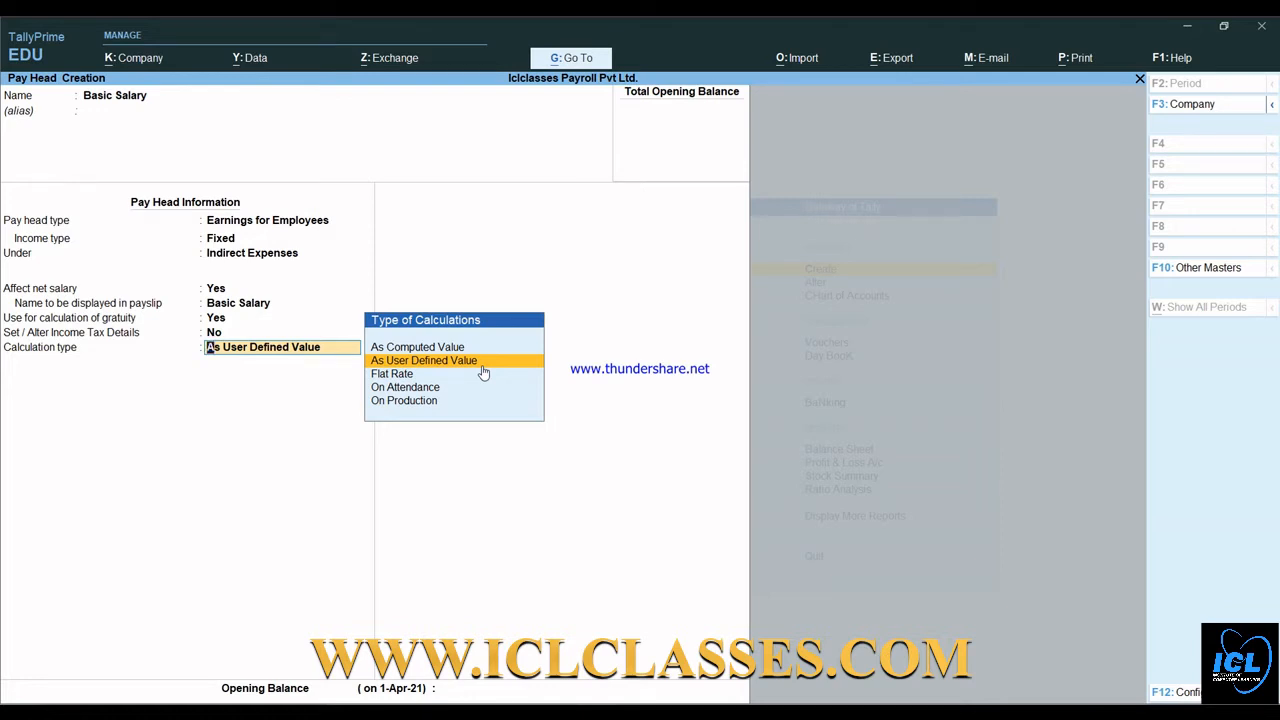
- Calculate Basic Salary On Attendance: Not Applicable for attendance with pay, Absent for leave without pay
key(Up)
key(Down)
key(Down)
key(Down)
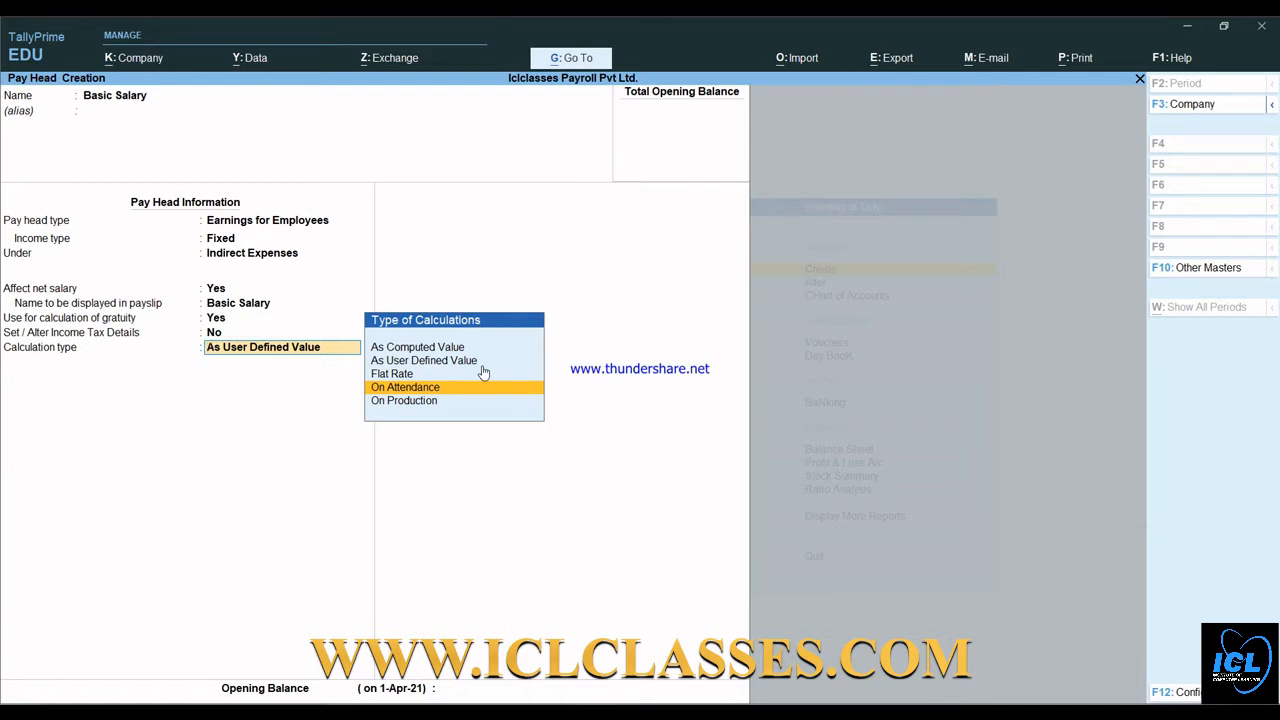
key(Return)
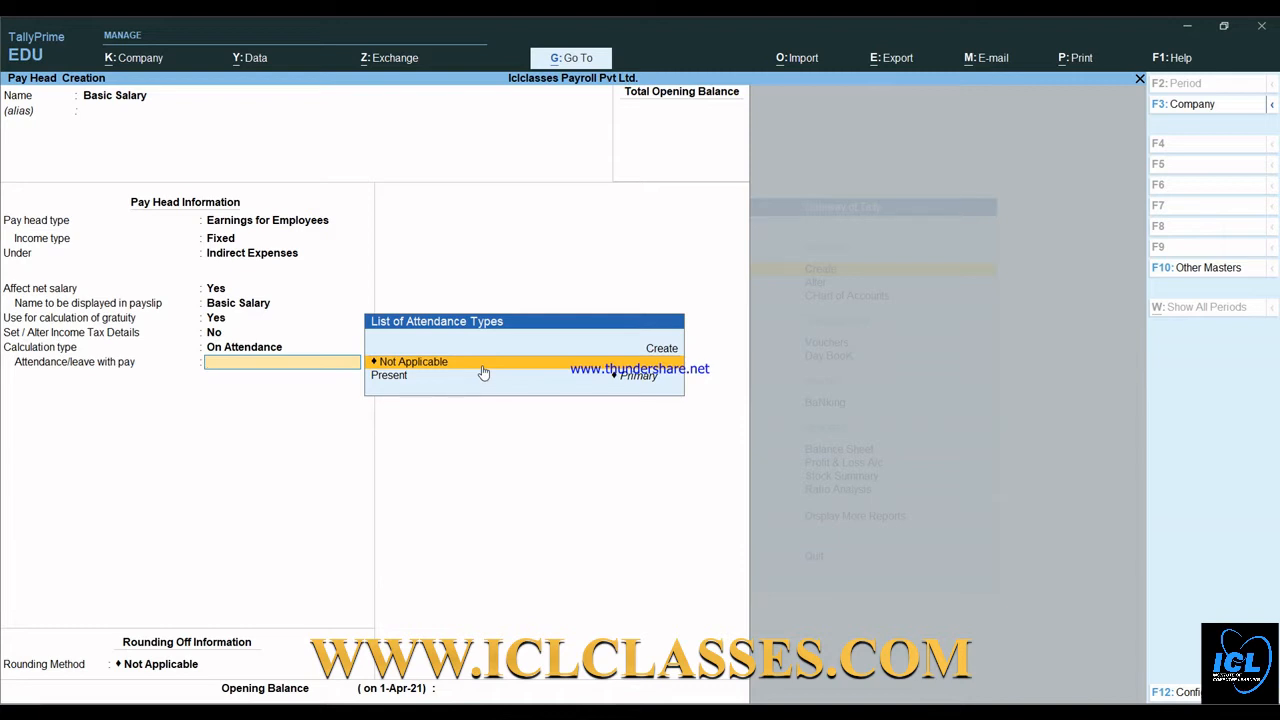
click(483, 368)
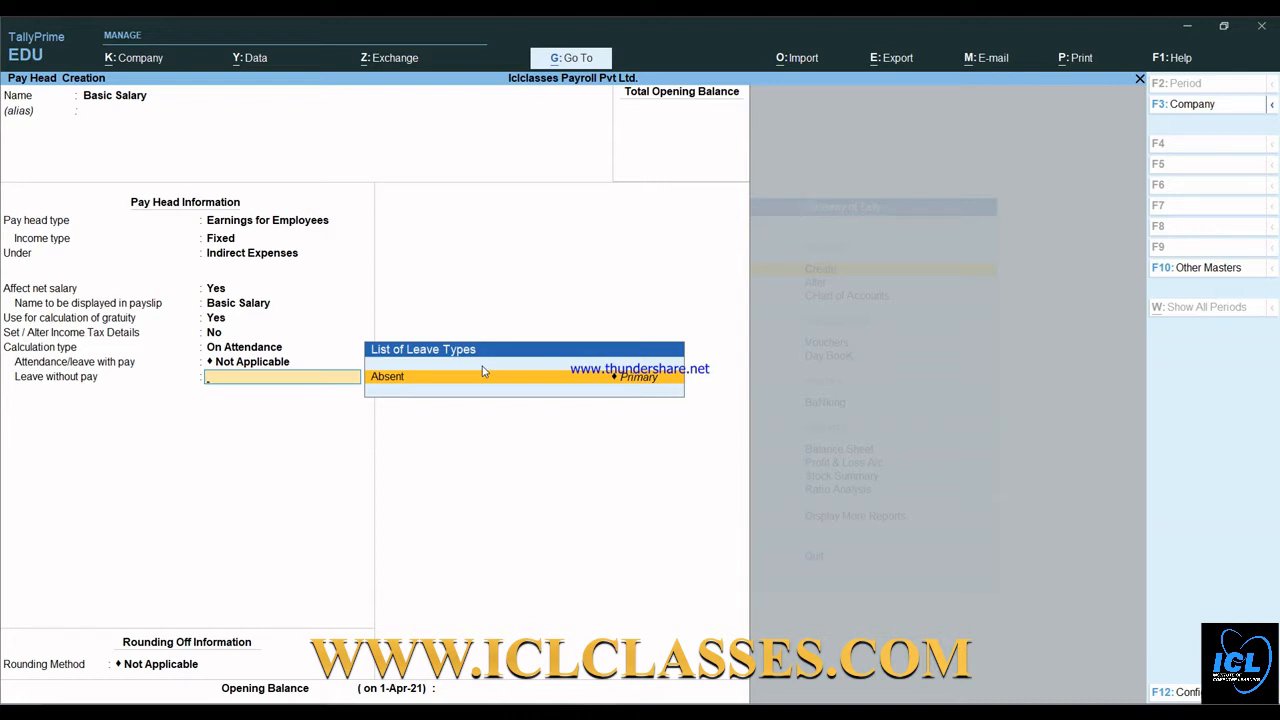
key(BackSpace)
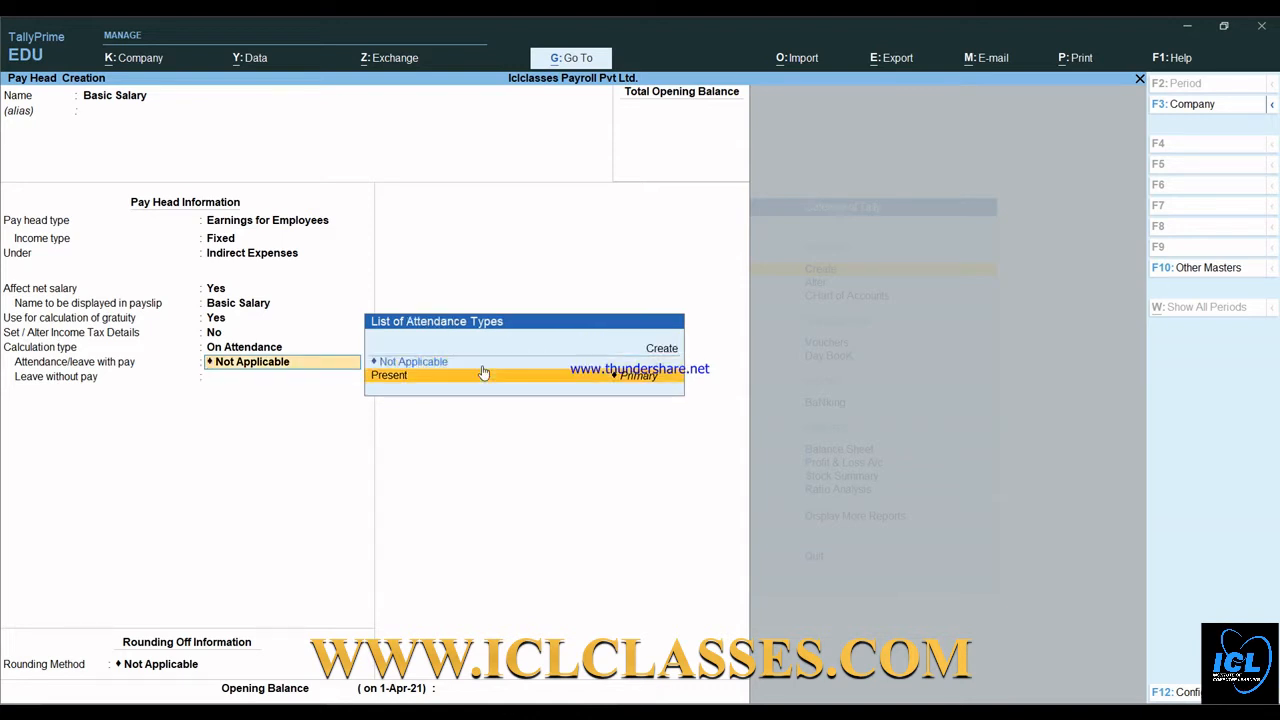
click(485, 375)
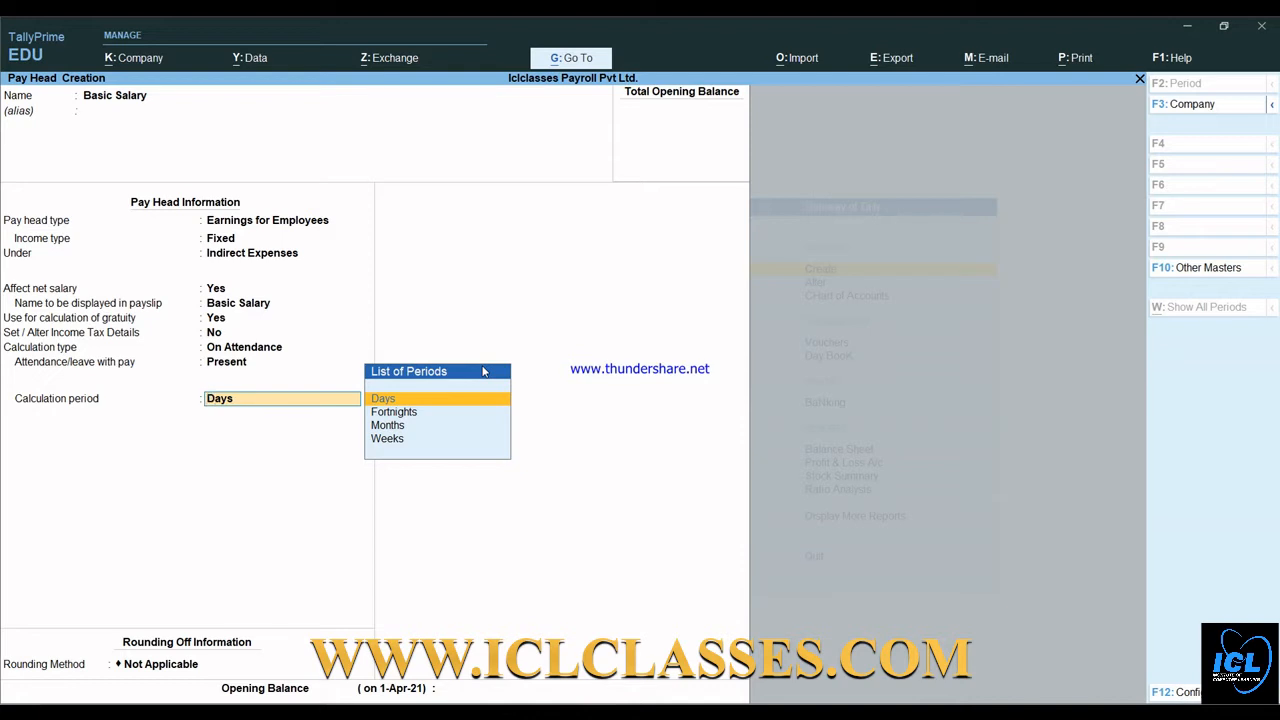
key(BackSpace)
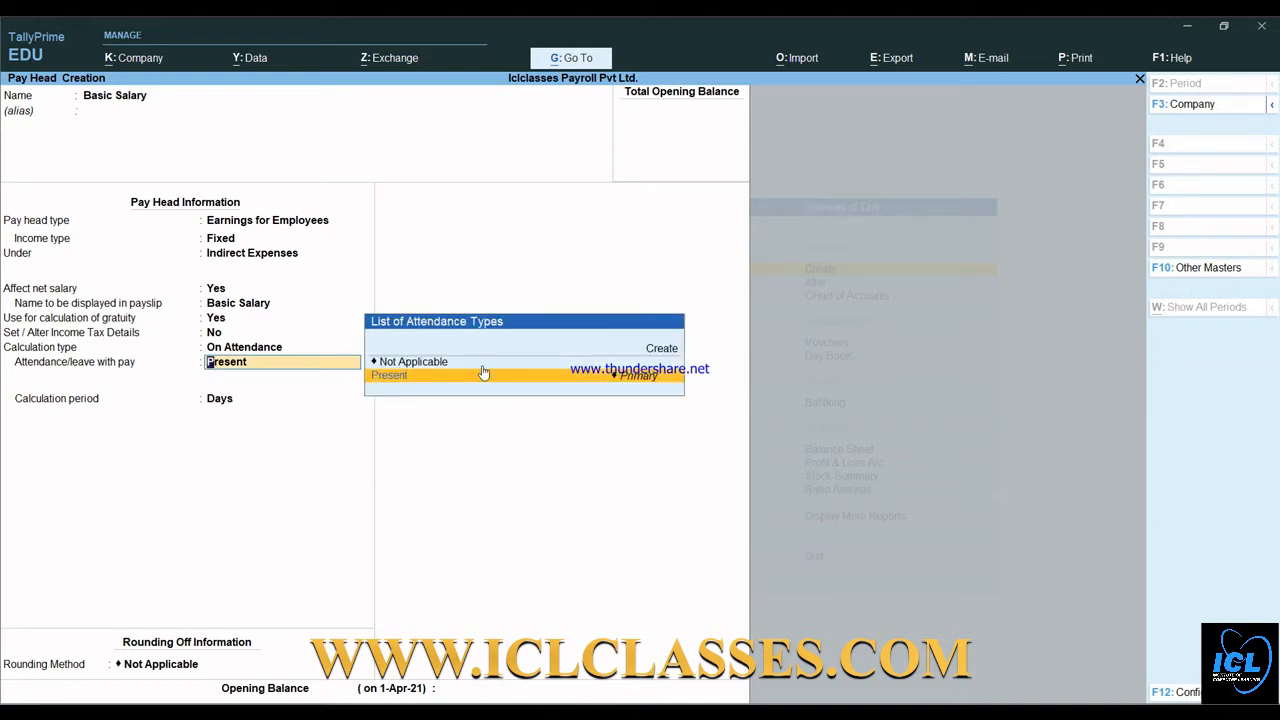
click(483, 372)
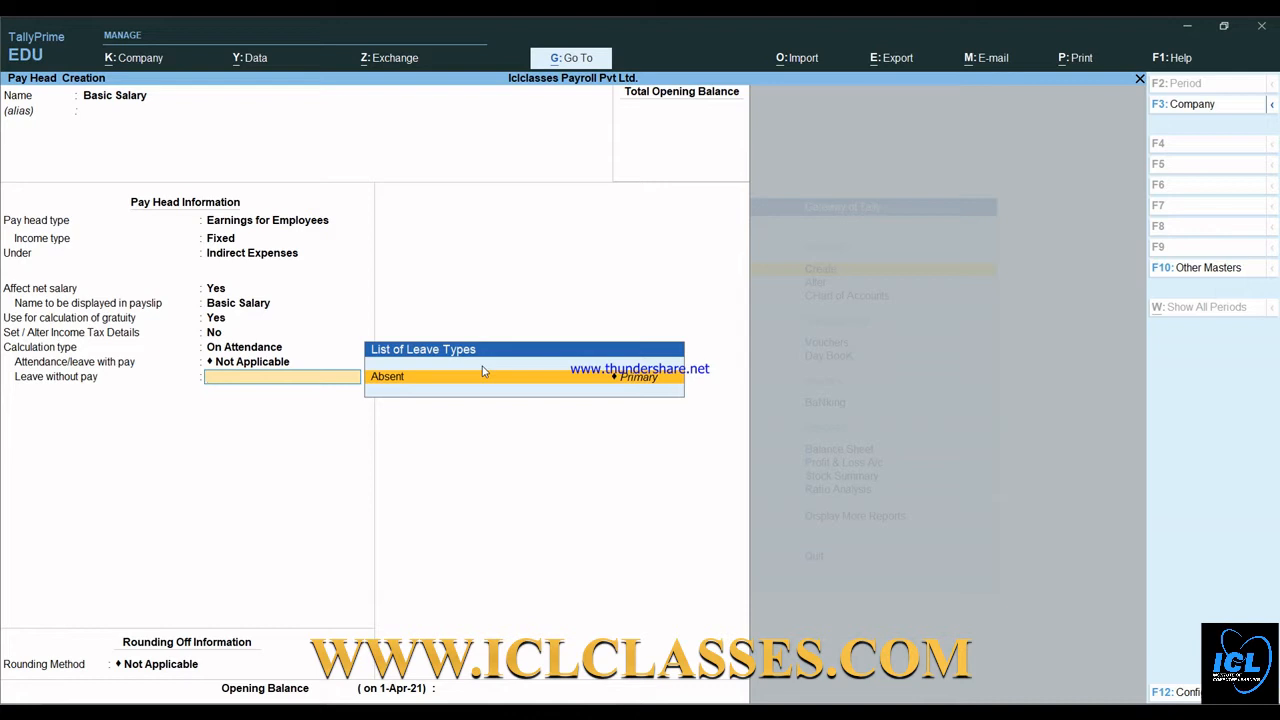
click(482, 373)
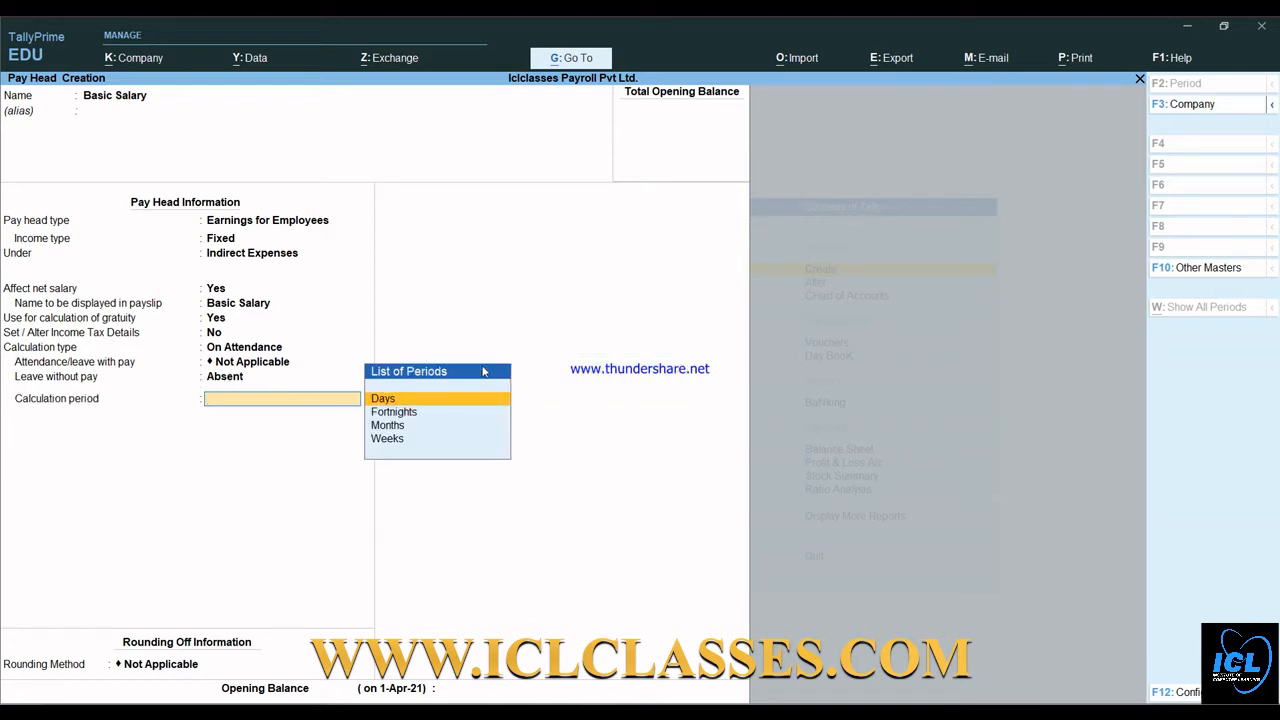
- Set the calculation period to Months and try the User Defined basis option
key(Down)
key(Down)
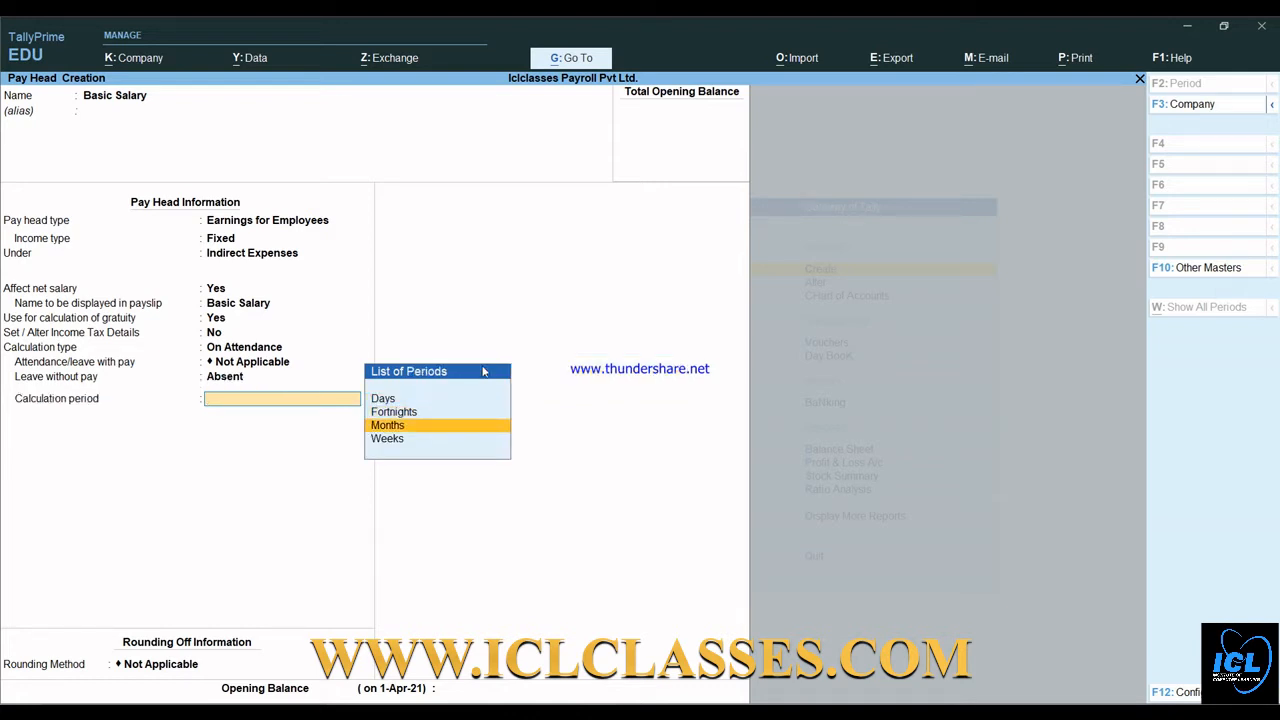
key(Return)
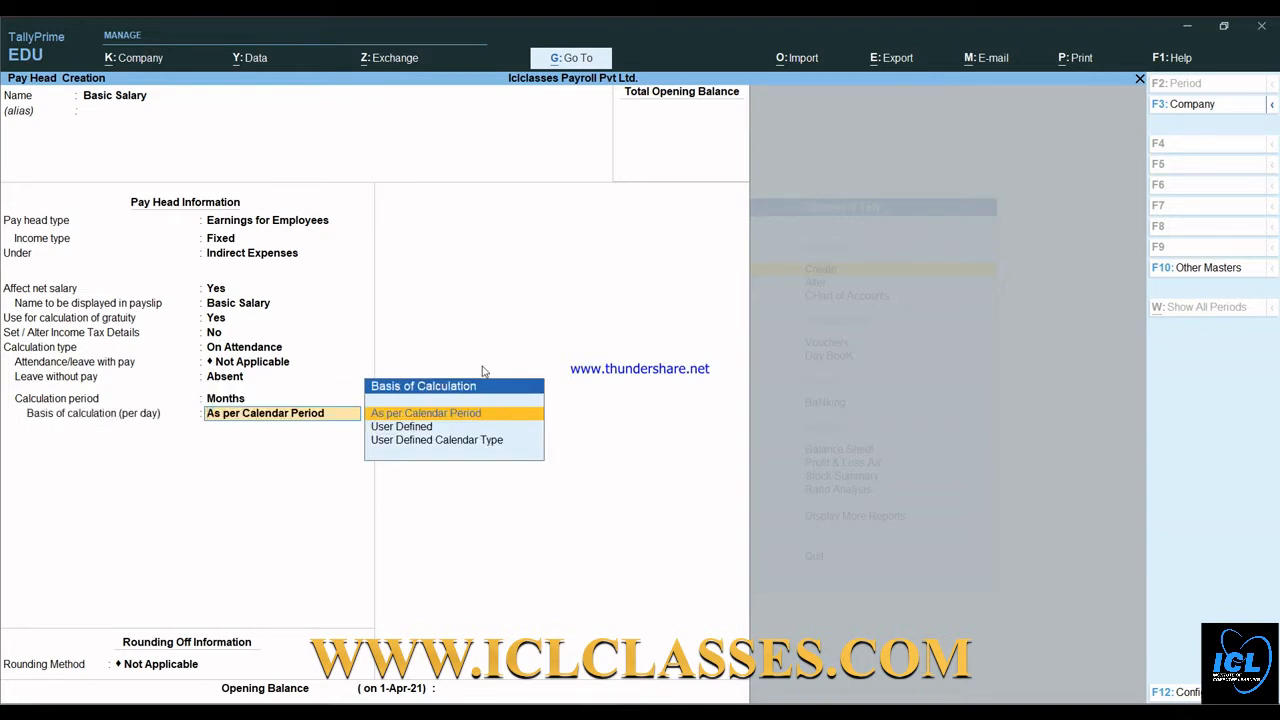
key(Down)
key(Down)
key(Up)
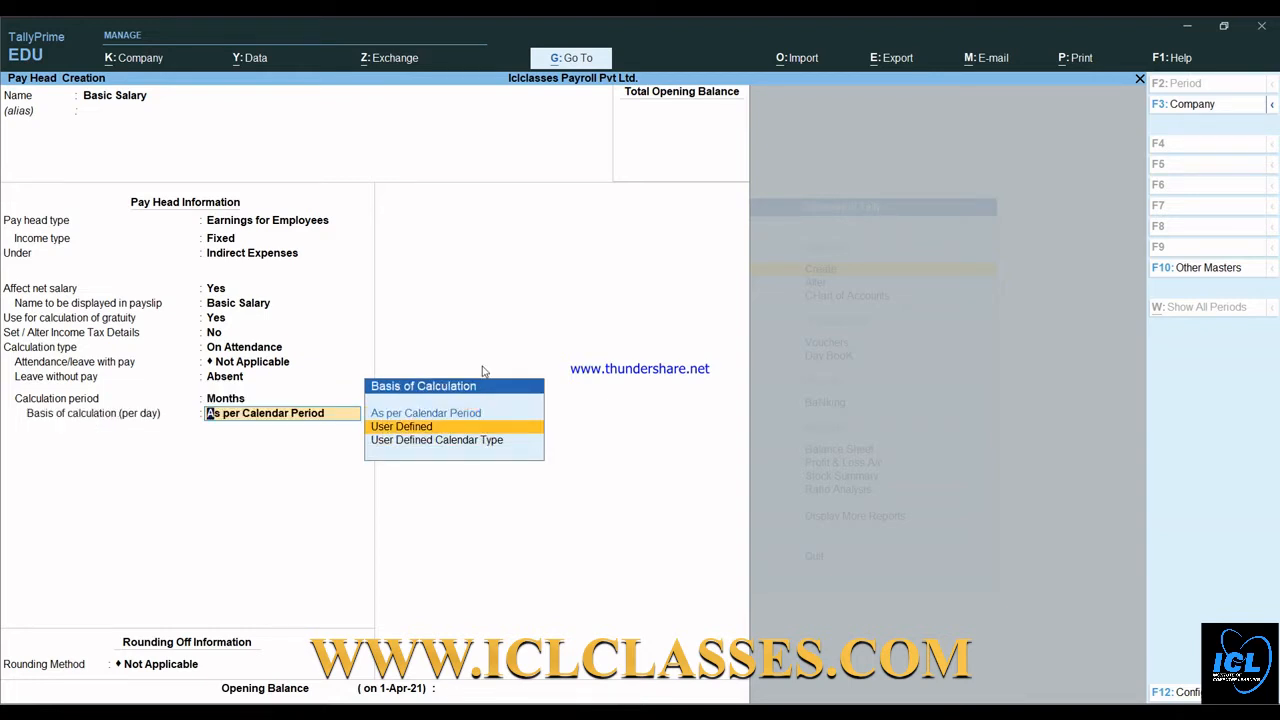
key(Down)
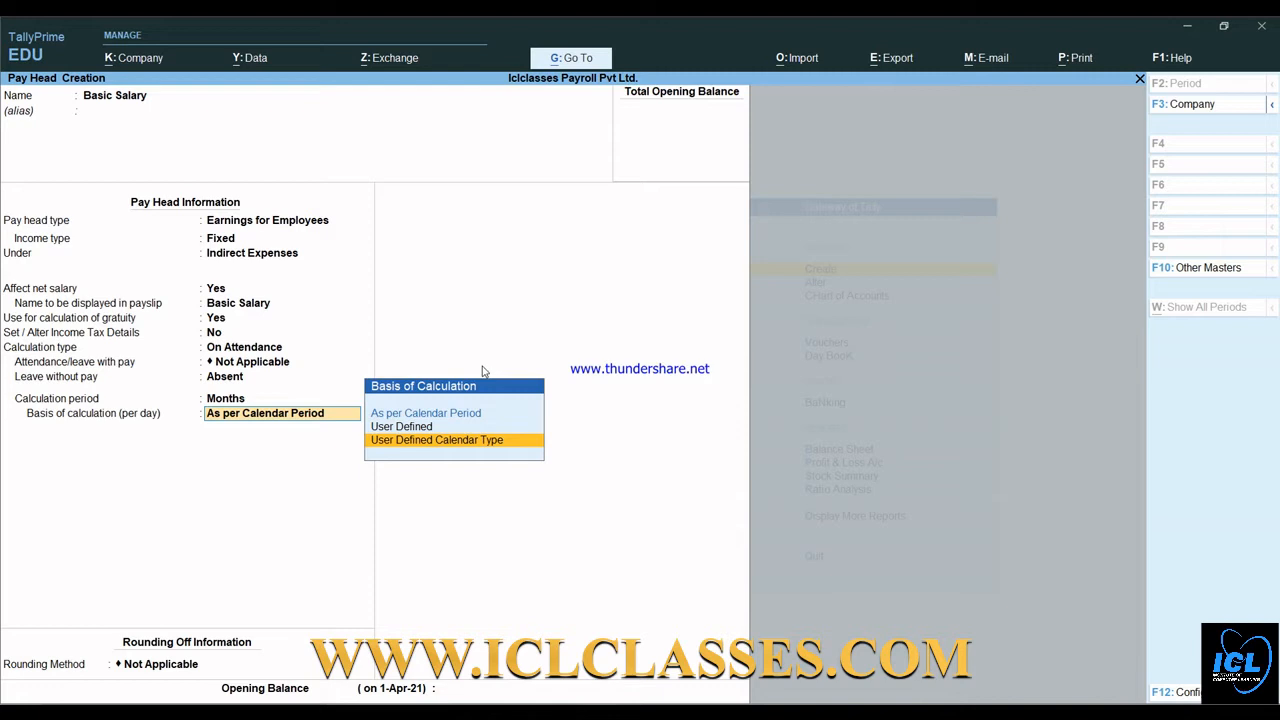
key(Up)
key(Up)
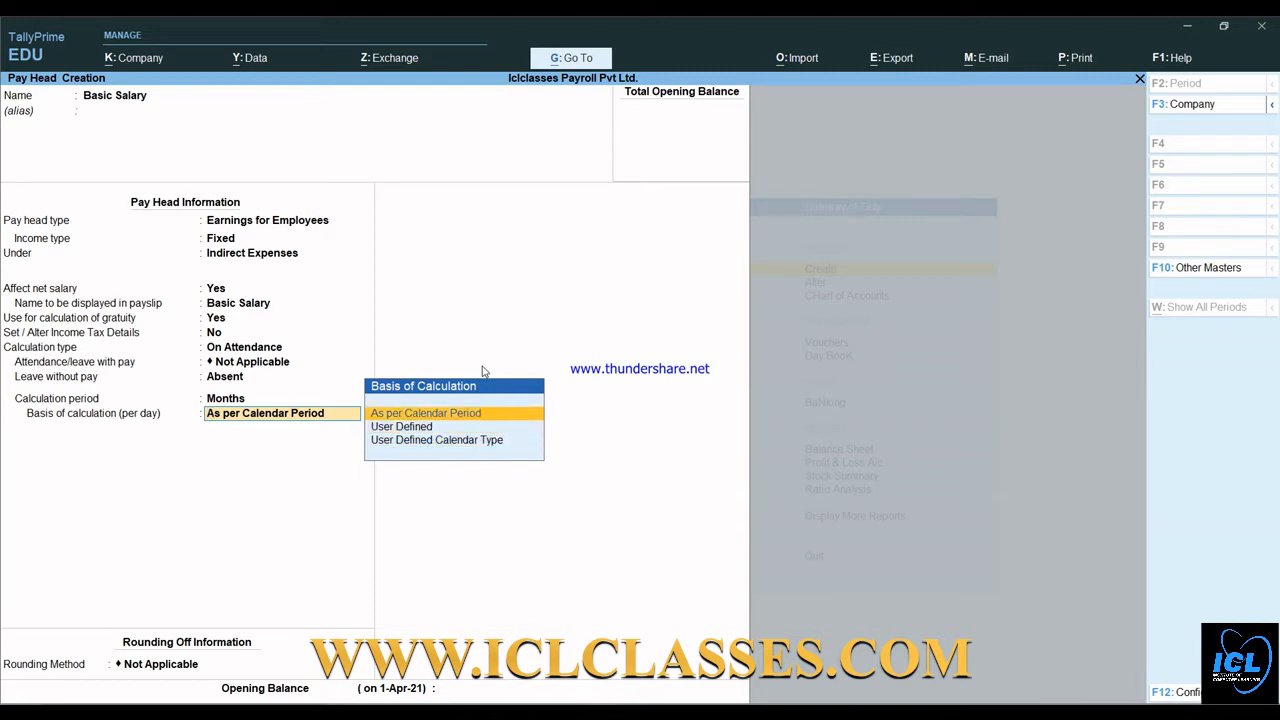
key(Down)
key(Return)
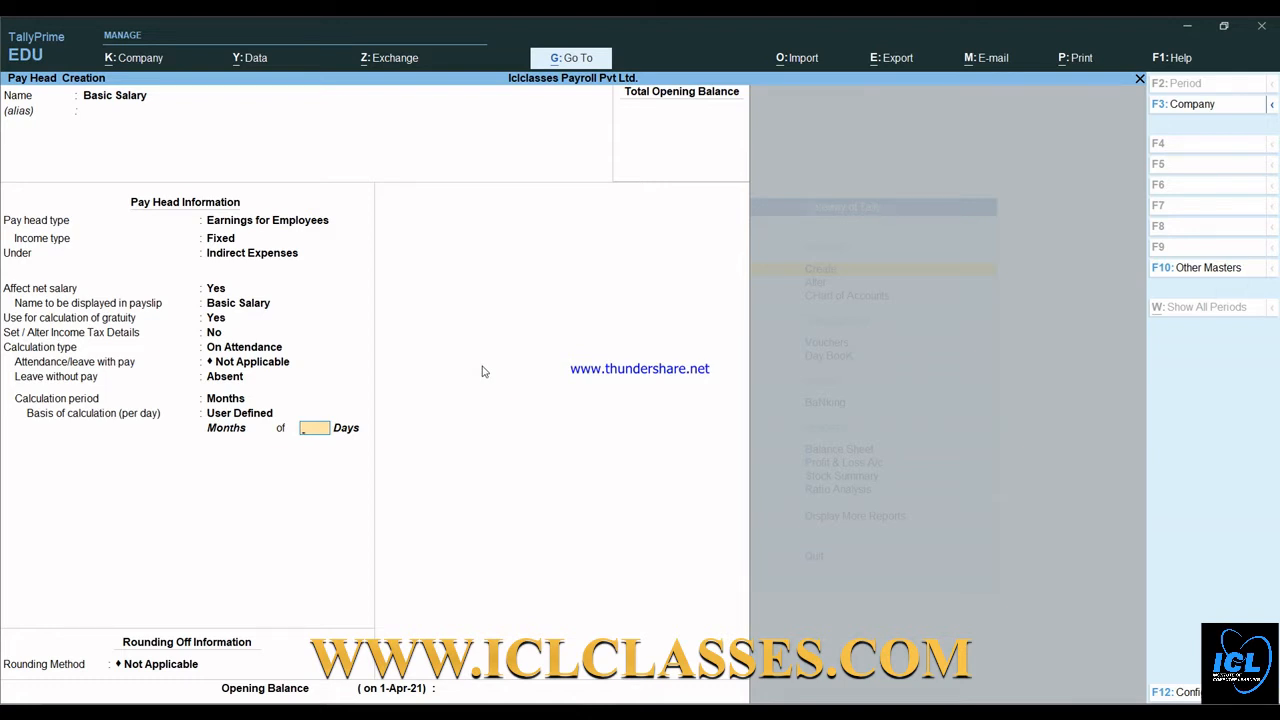
- Settle the basis on As per Calendar Period with Not Applicable rounding
key(BackSpace)
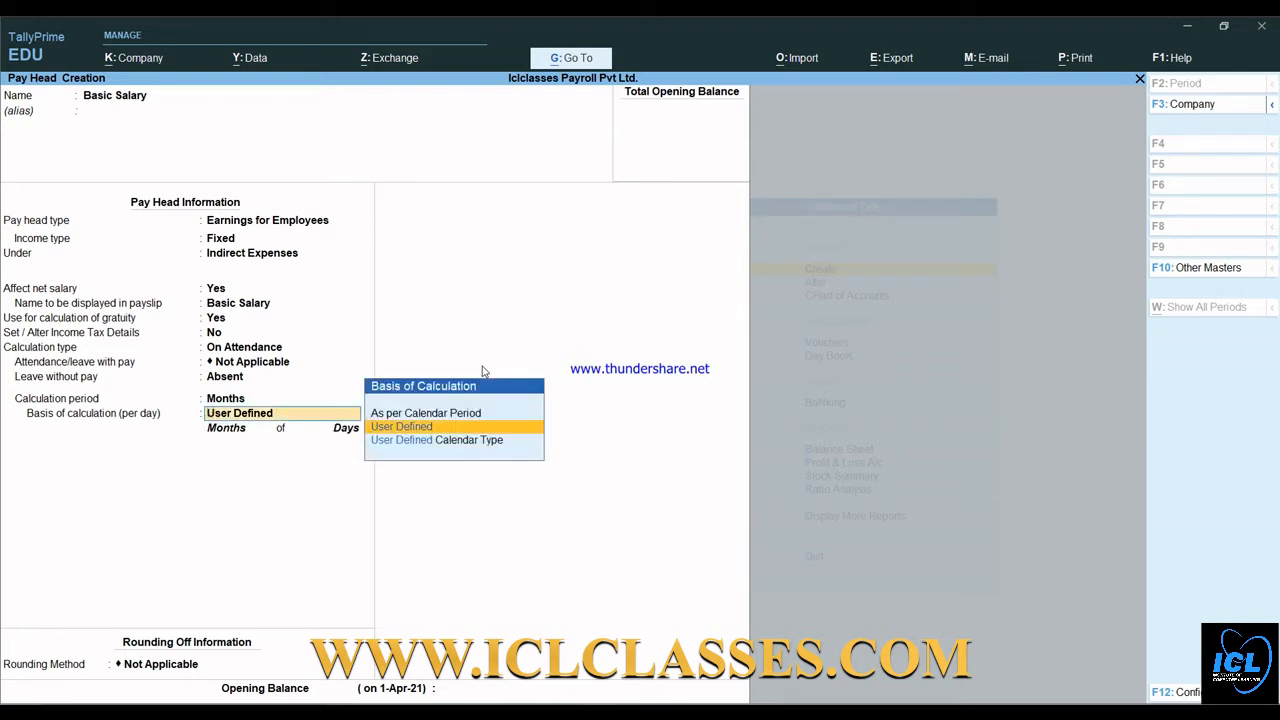
key(Down)
key(Return)
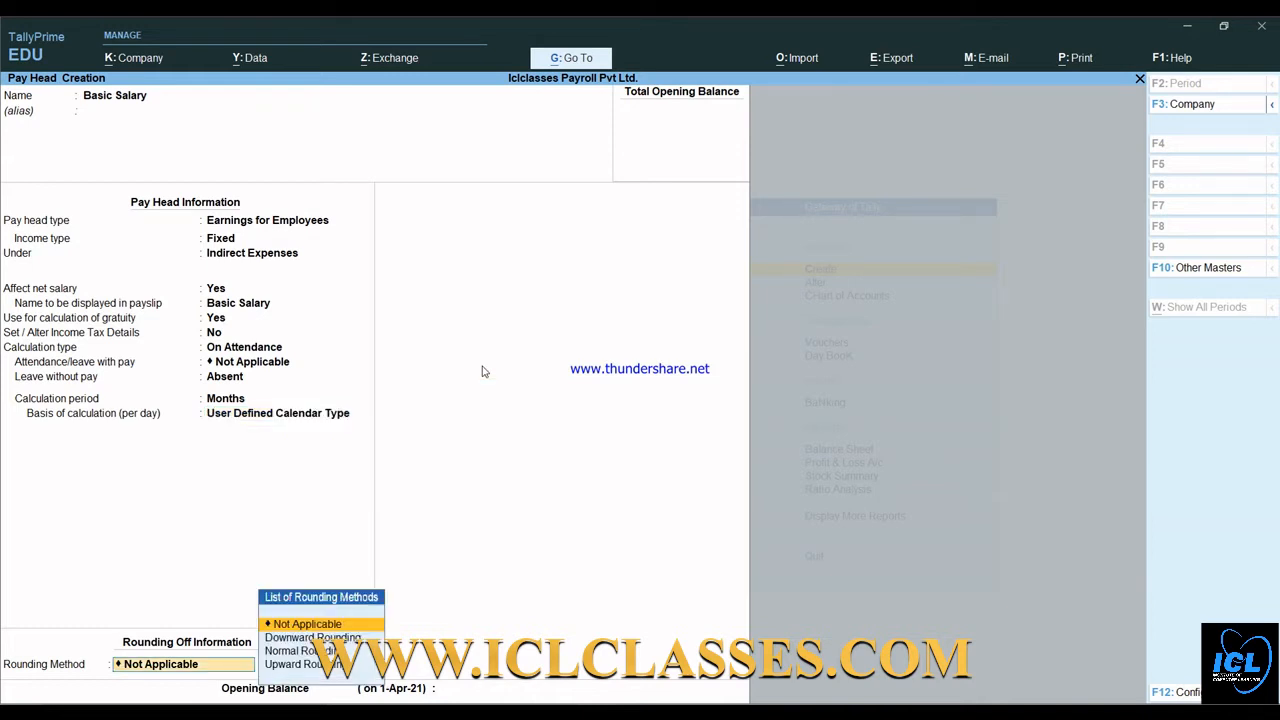
key(BackSpace)
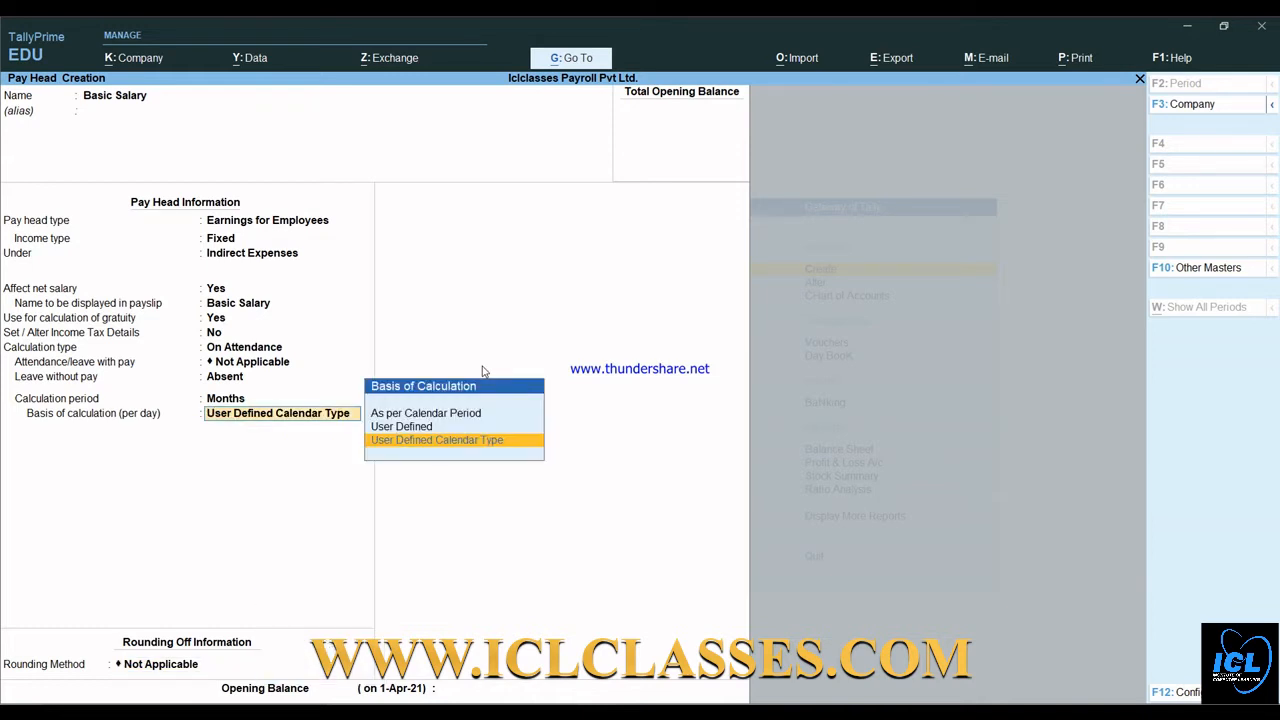
key(Up)
key(Up)
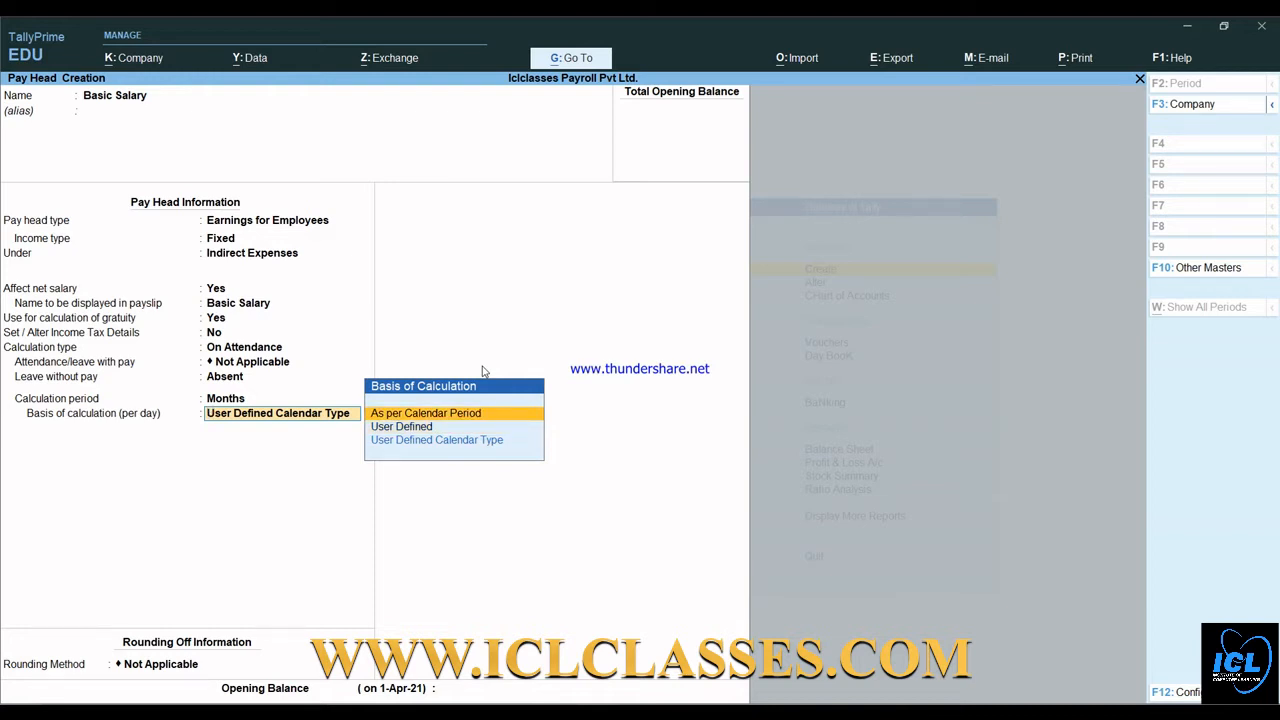
key(Return)
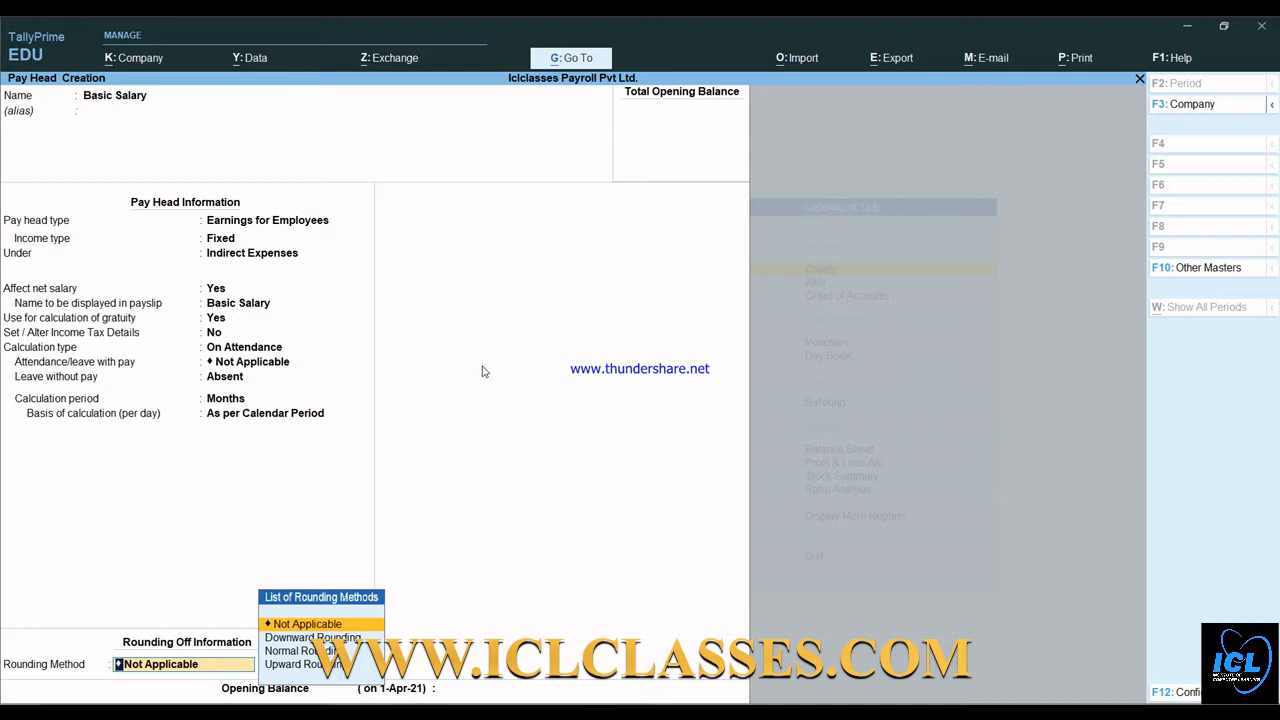
key(Return)
key(Return)
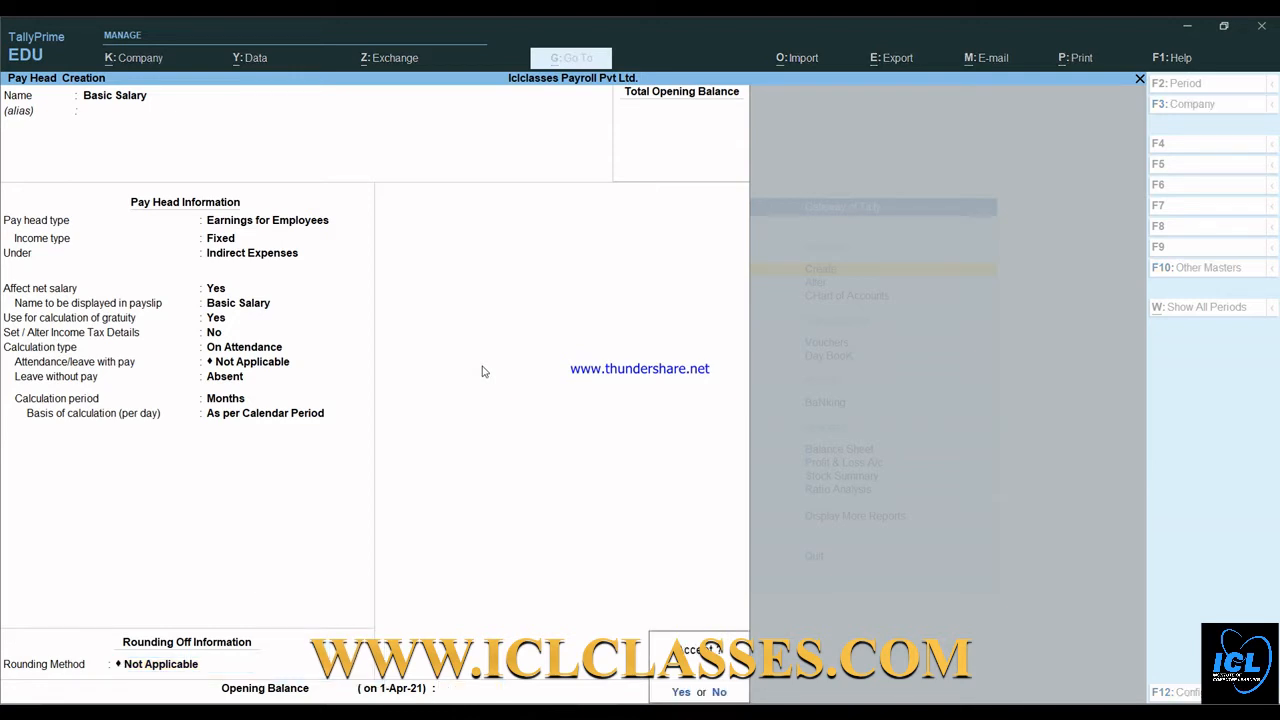
key(Return)
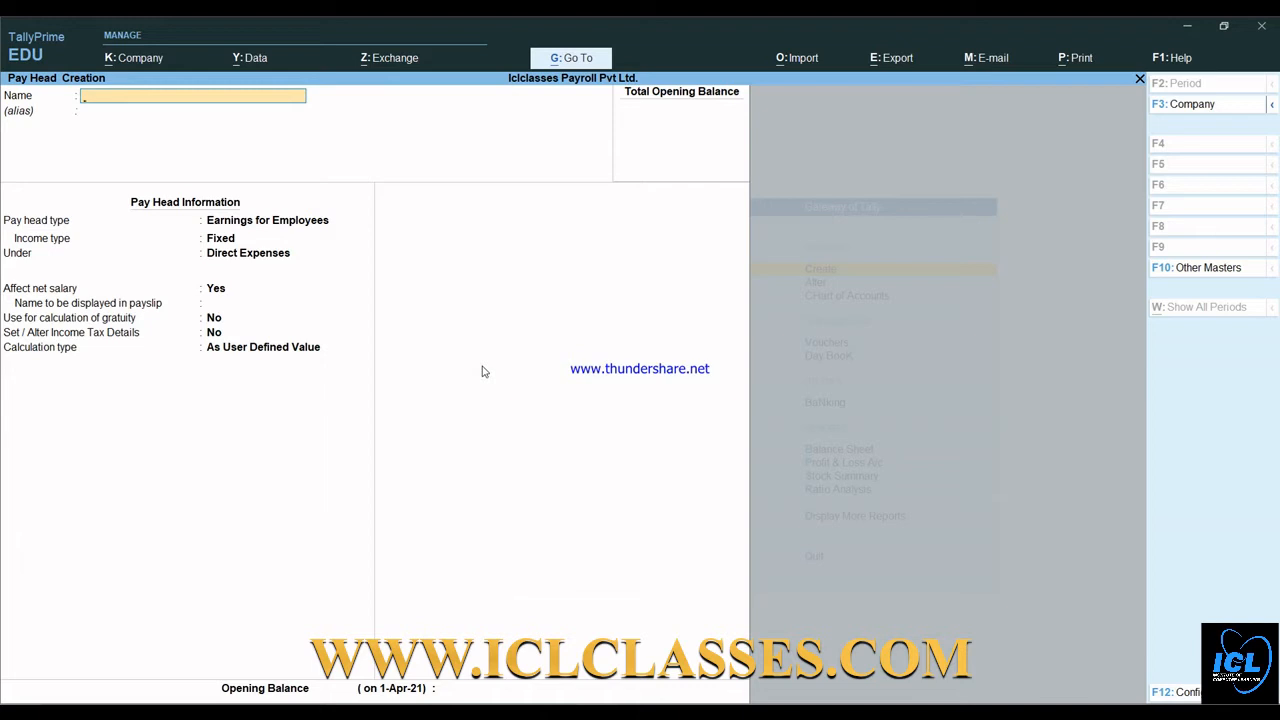
- Save Basic Salary and name the next pay head Hra(House Rent Allowance)
text(Hra(House Rent allowan)
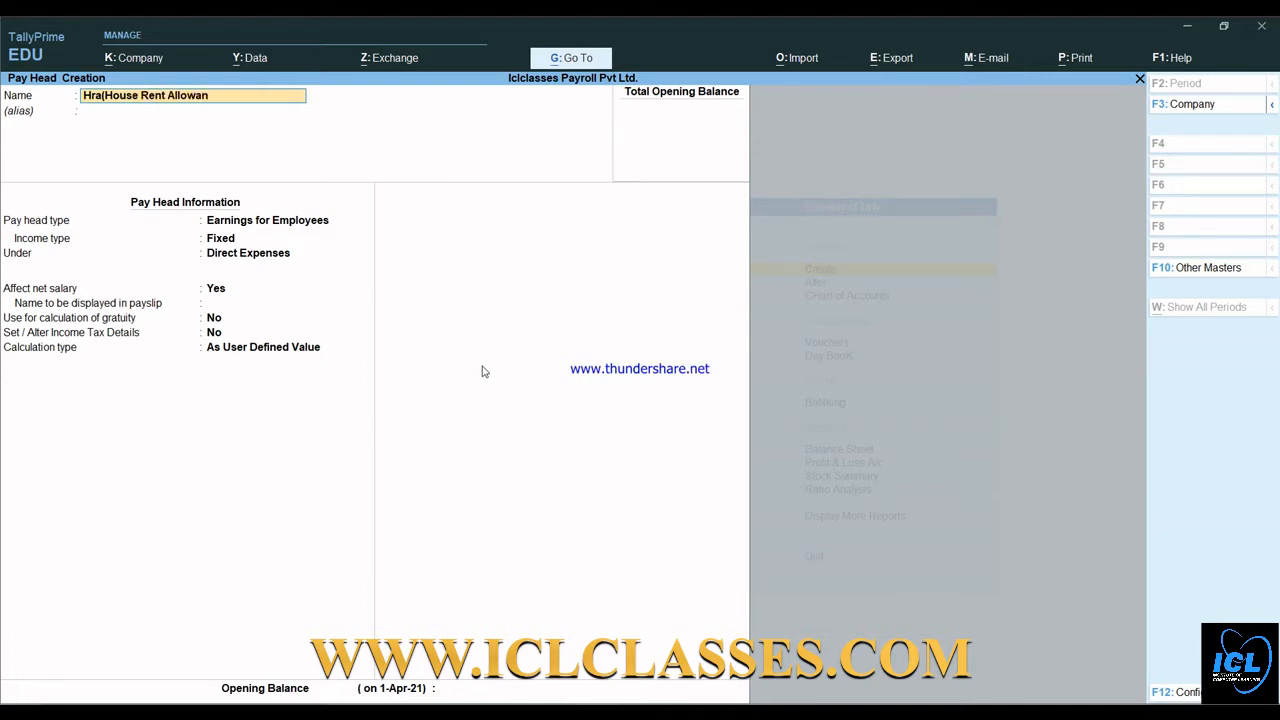
text(ce)
key(Return)
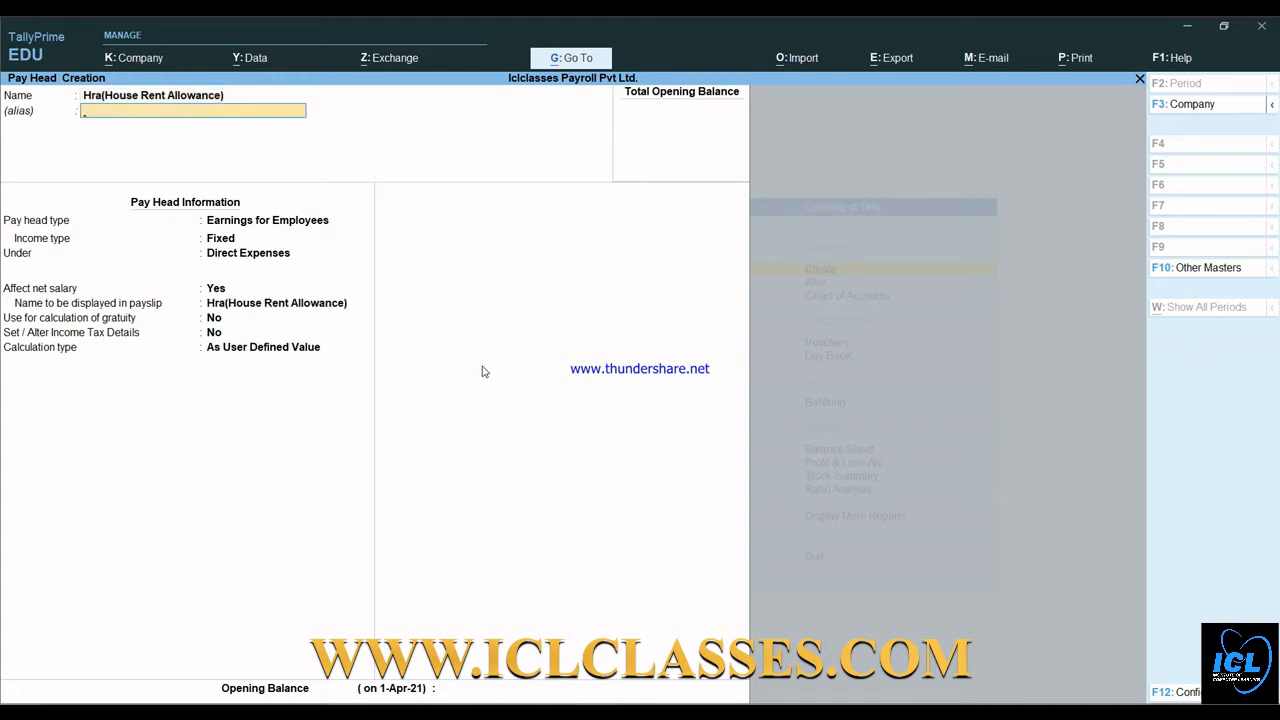
key(Return)
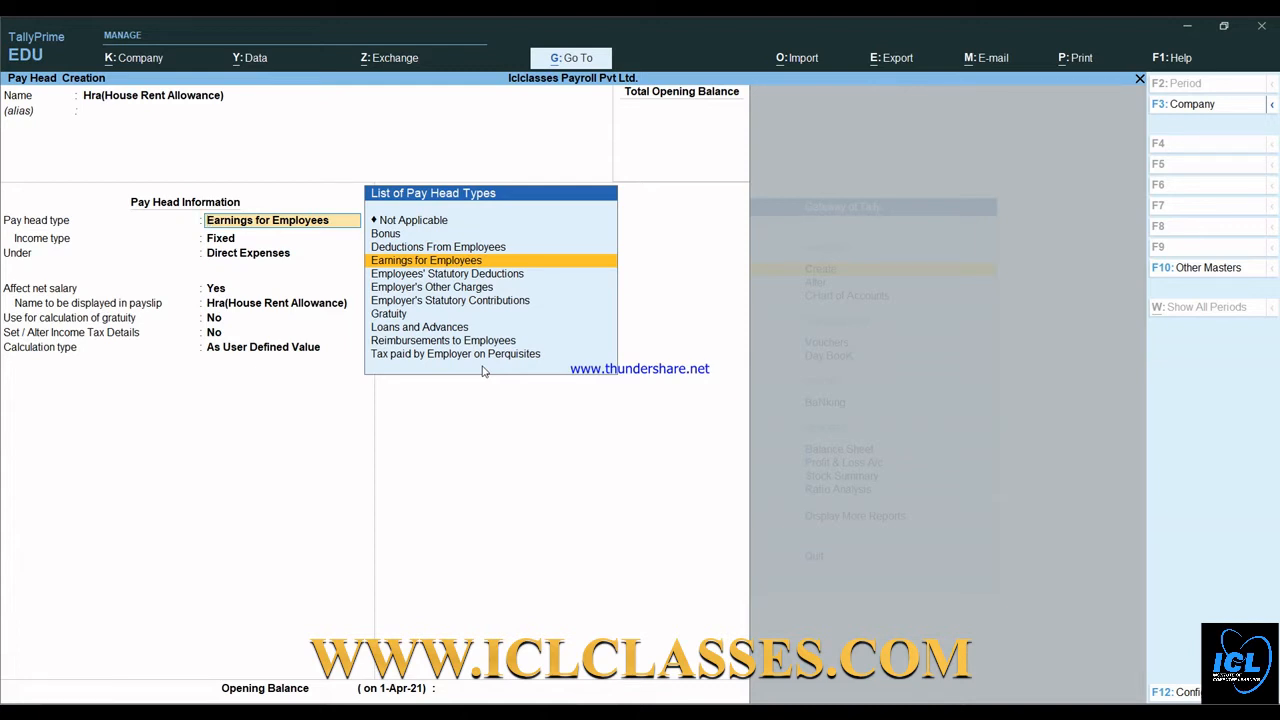
- Make HRA a Fixed earning under Indirect Expenses, As Computed Value with no rounding
key(Return)
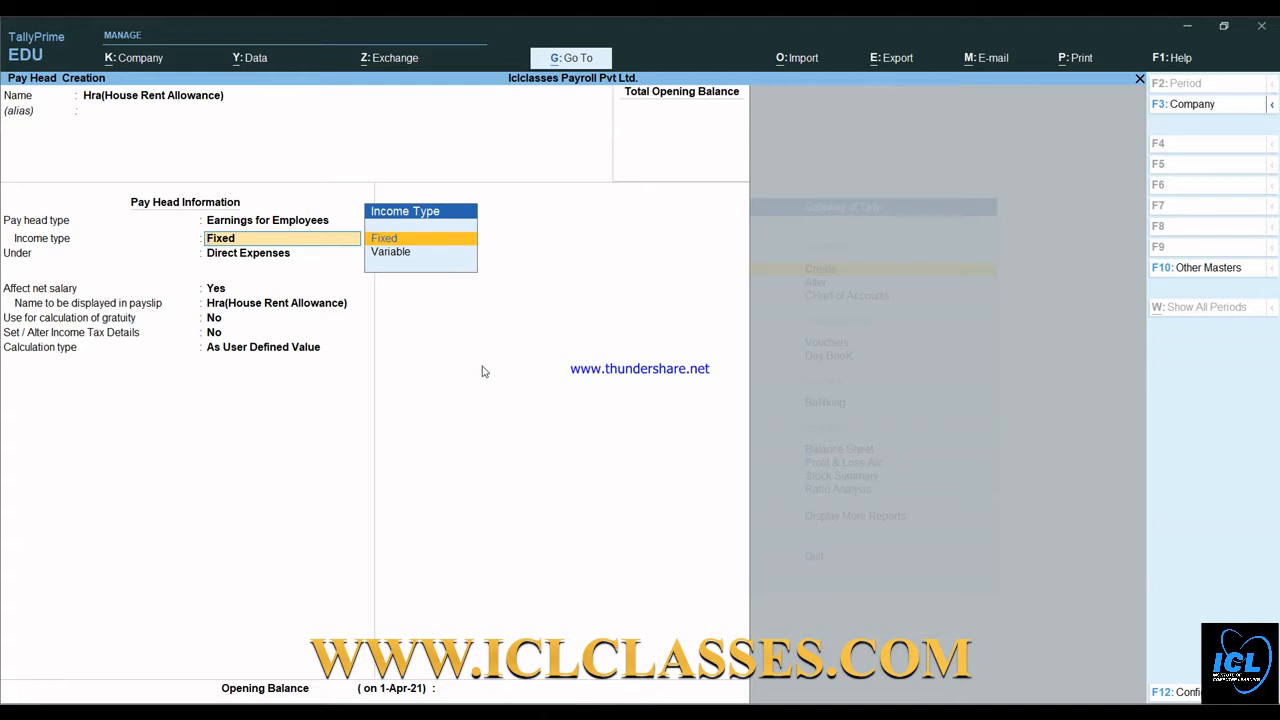
key(Return)
key(Down)
key(Down)
key(Down)
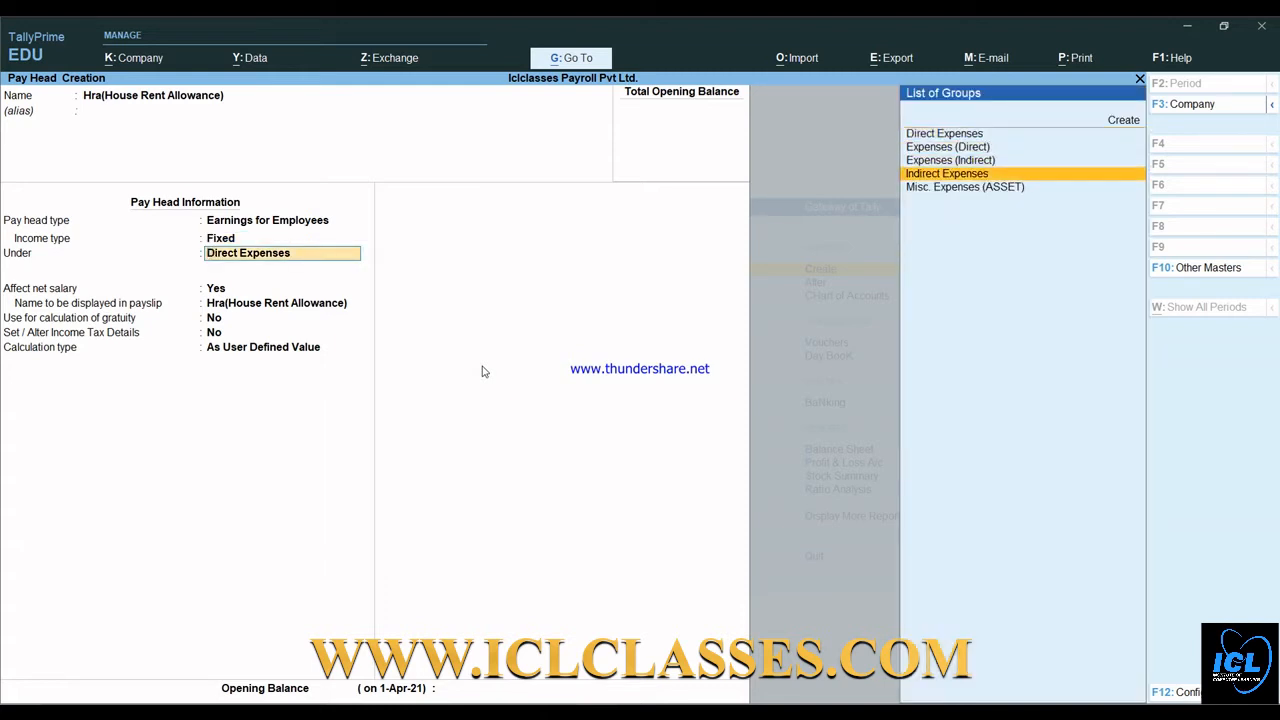
key(Return)
key(Return)
key(Return)
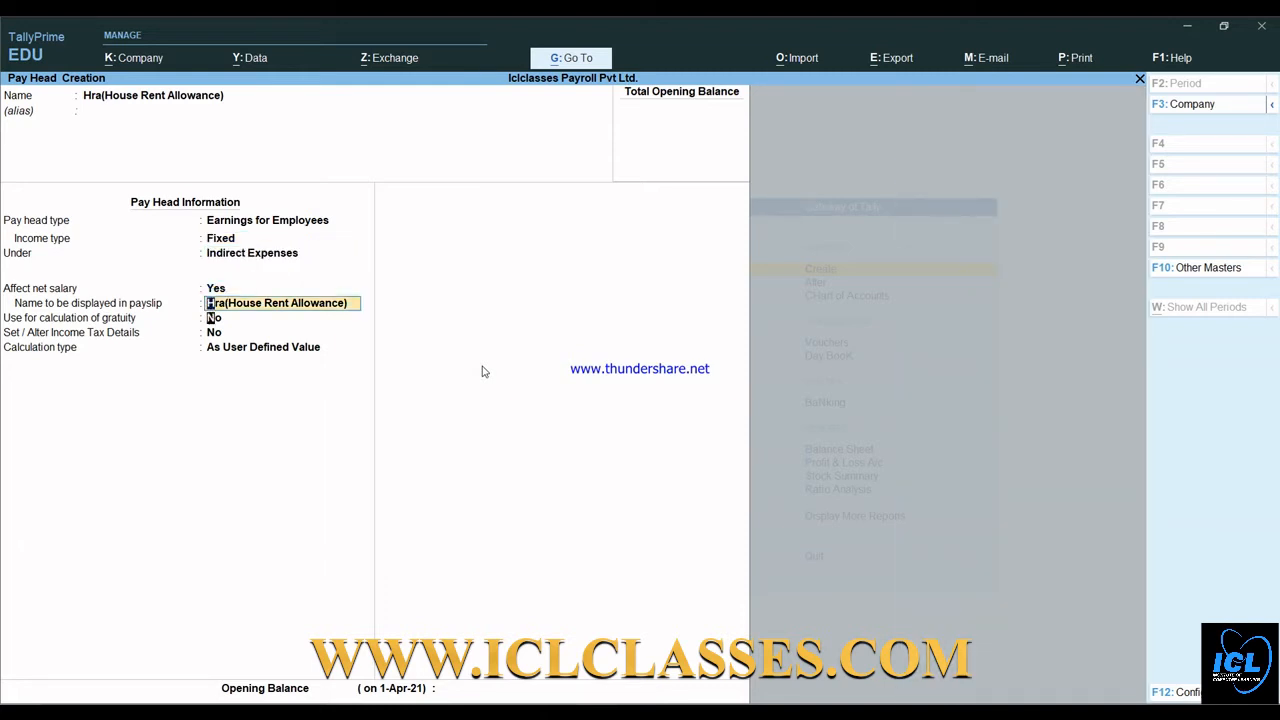
key(Return)
key(Return)
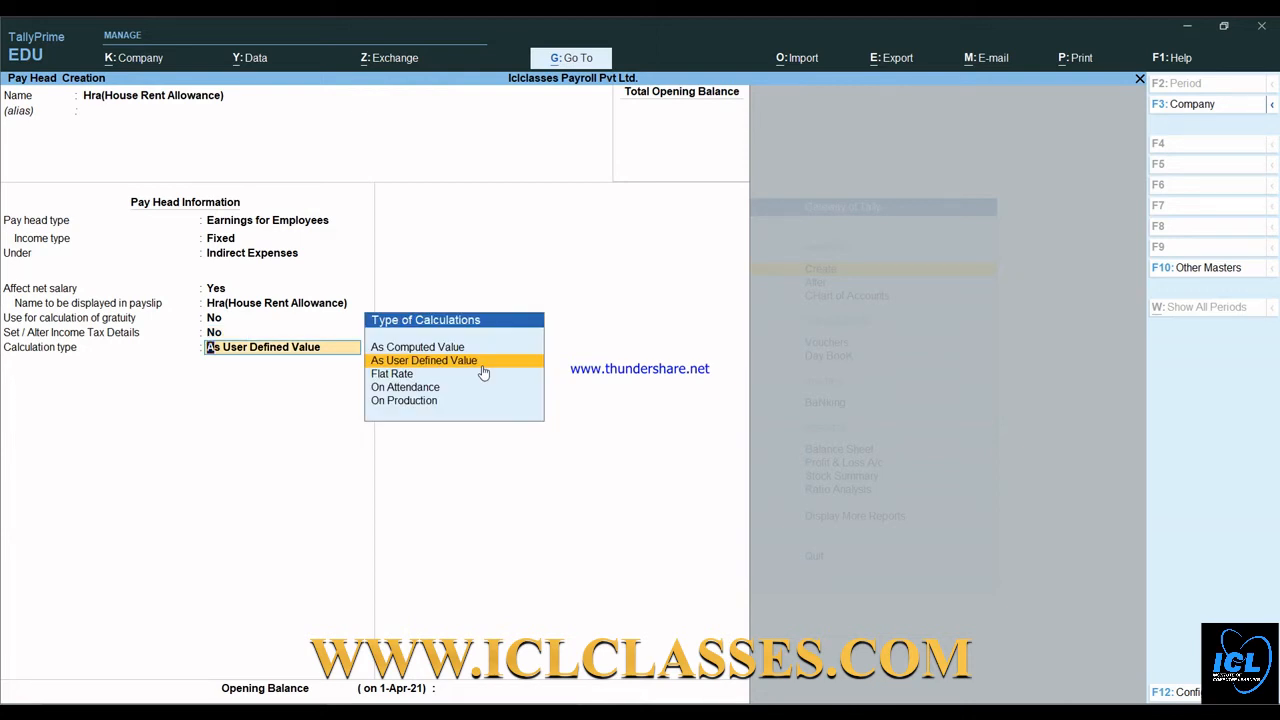
key(Up)
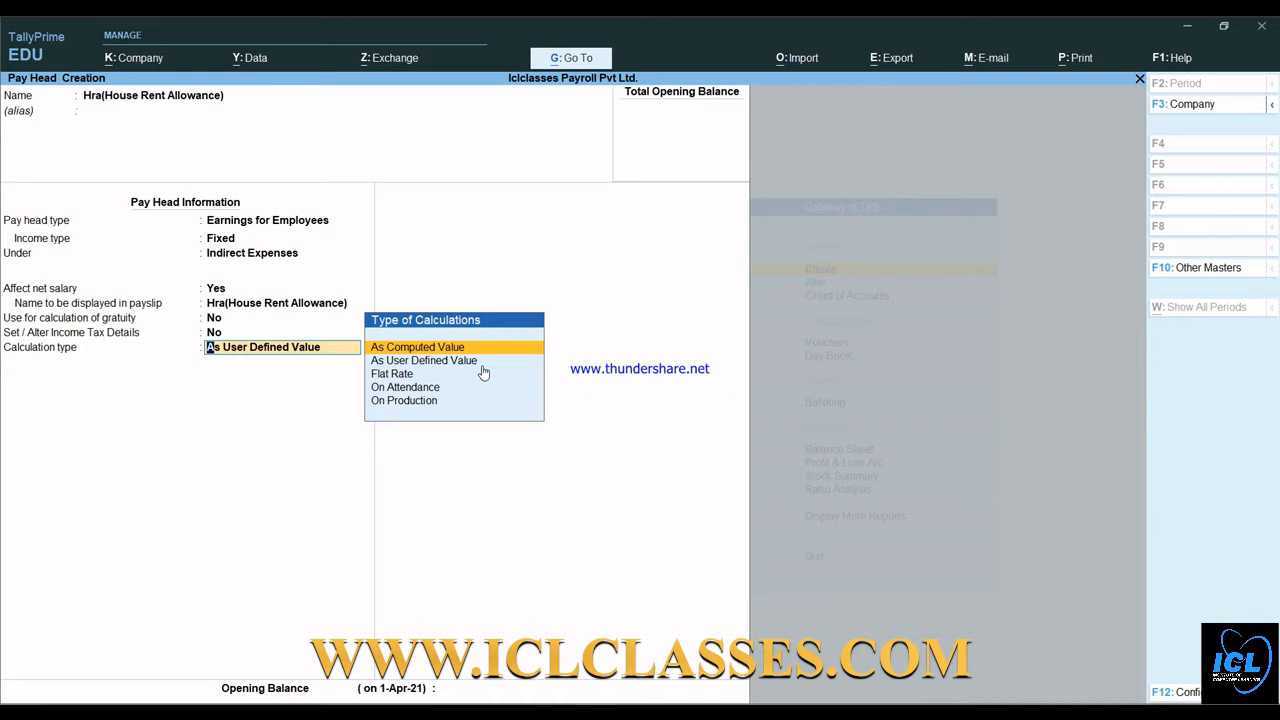
key(Return)
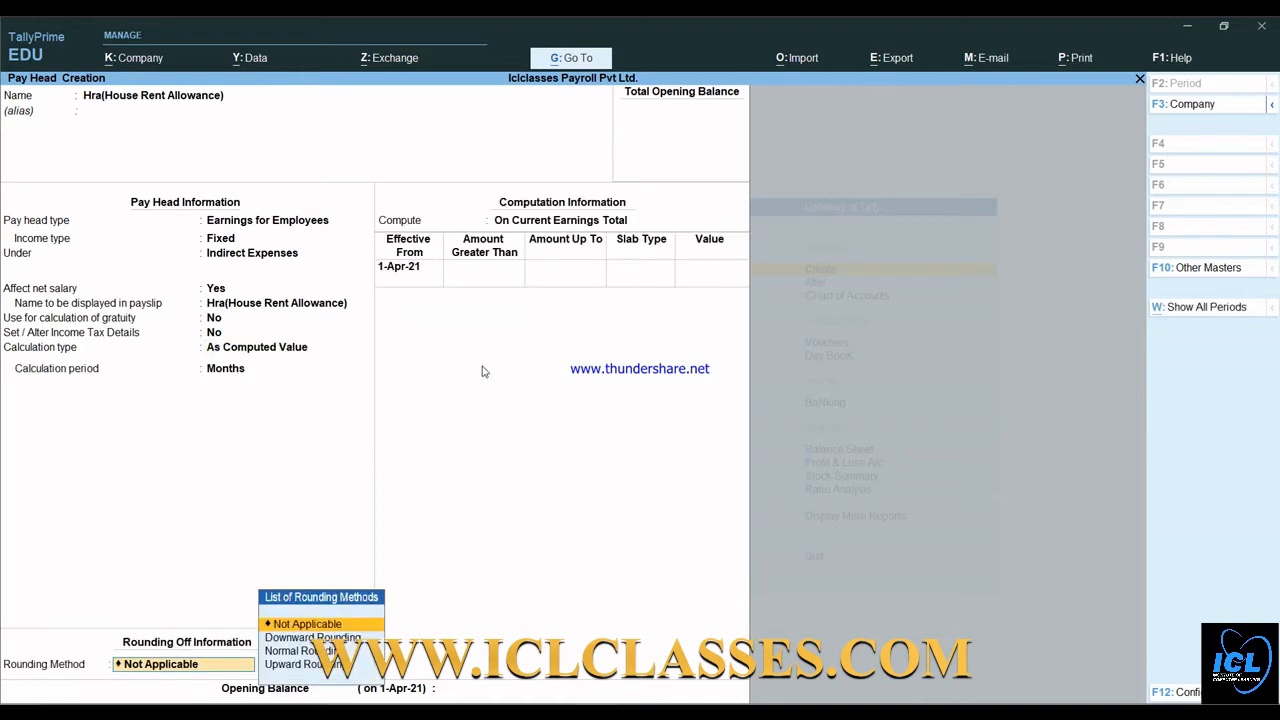
key(Return)
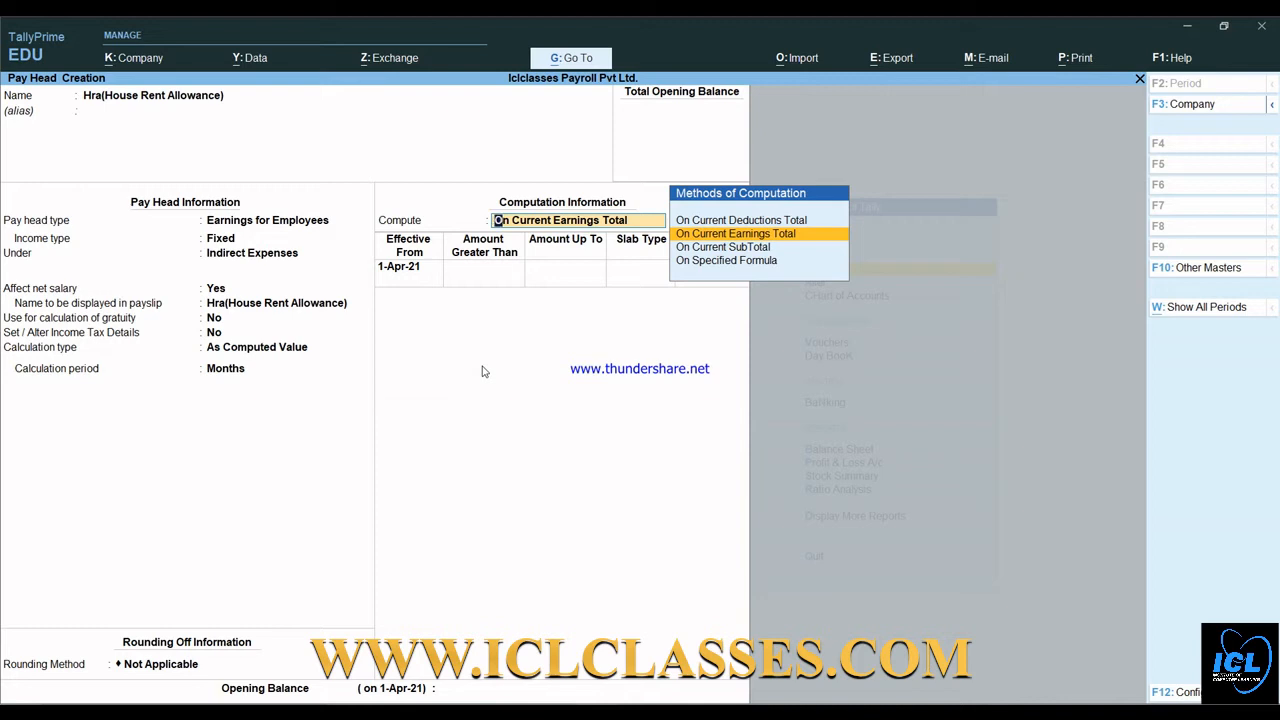
- Compute HRA as 40% of Basic Salary from 1-Apr-21 and save it
key(Down)
key(Down)
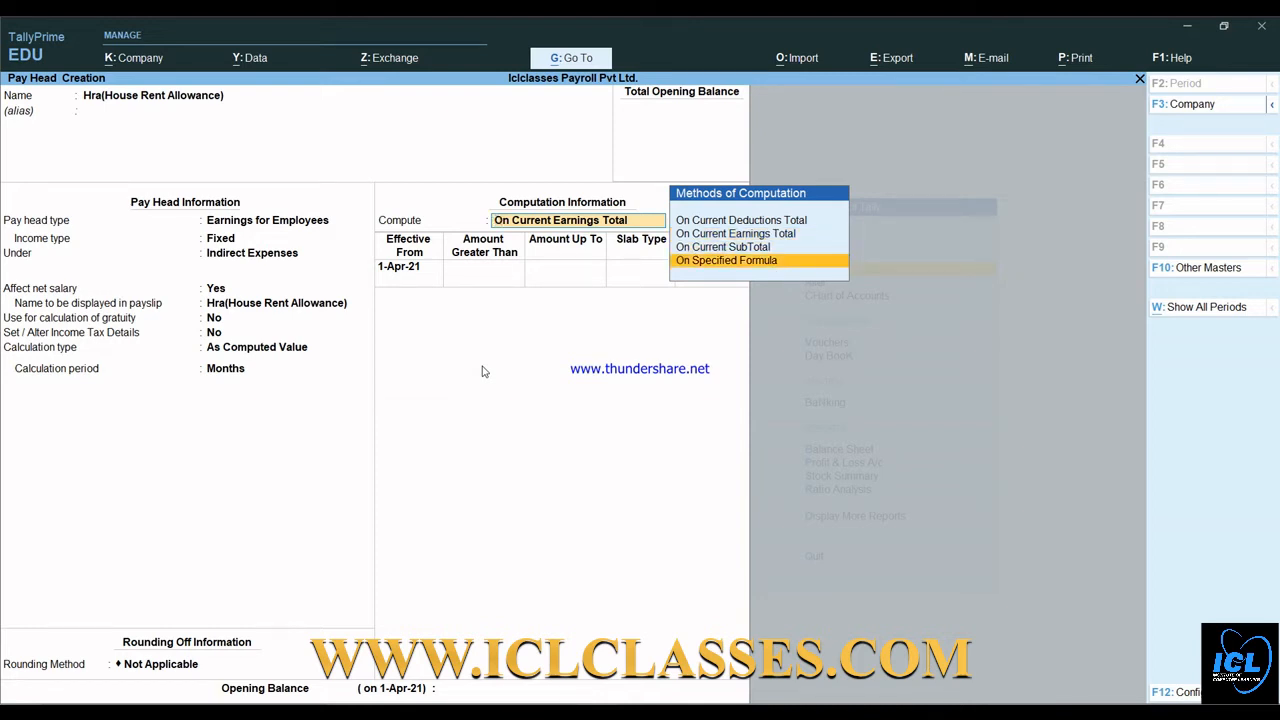
key(Return)
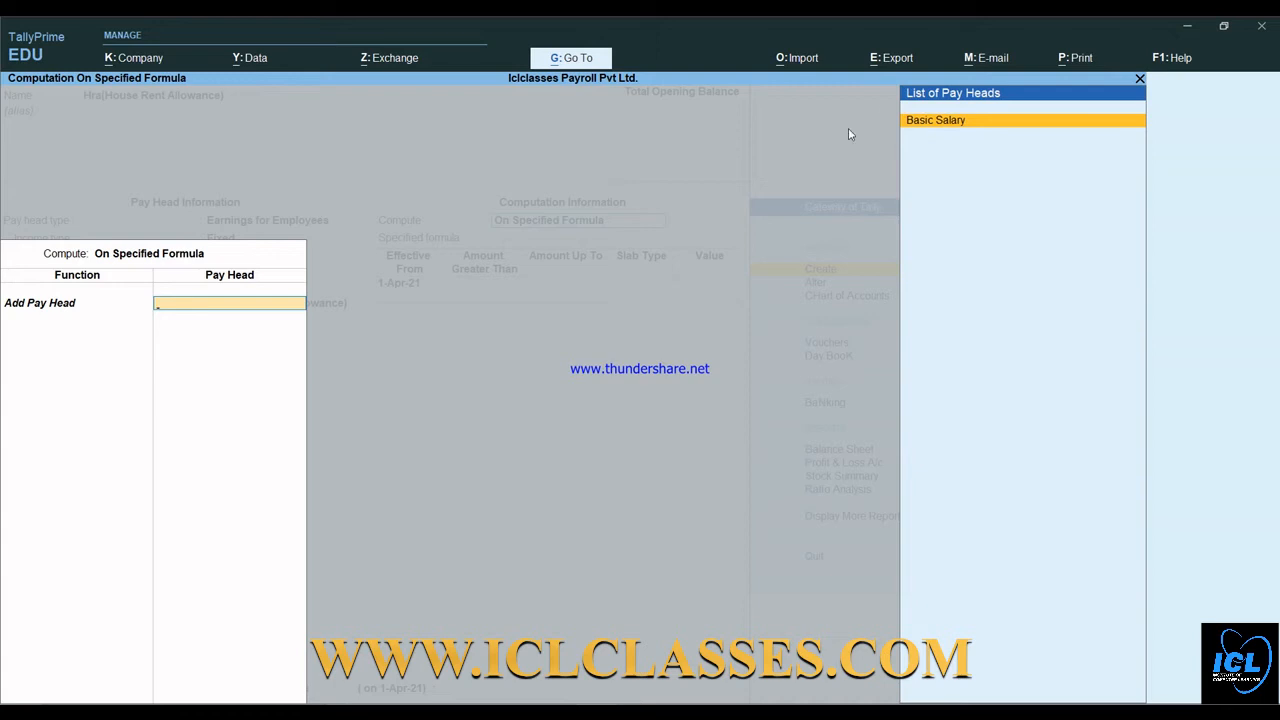
key(Return)
key(Return)
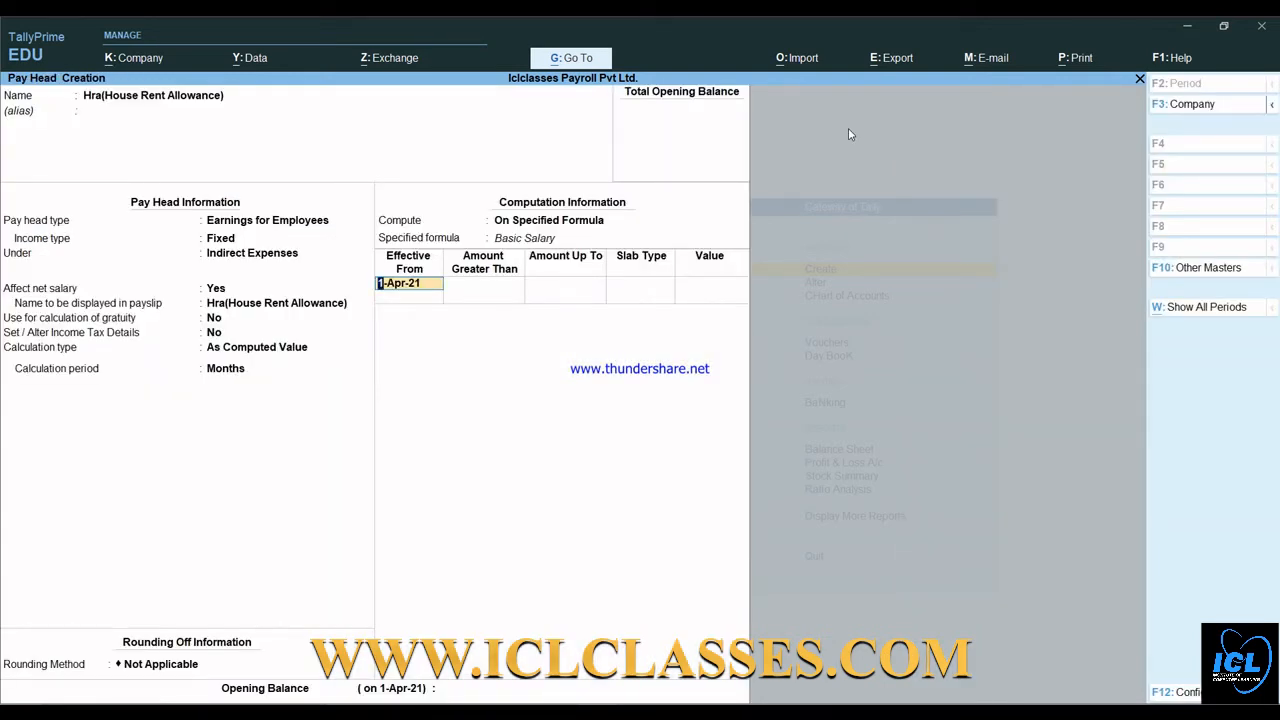
key(Return)
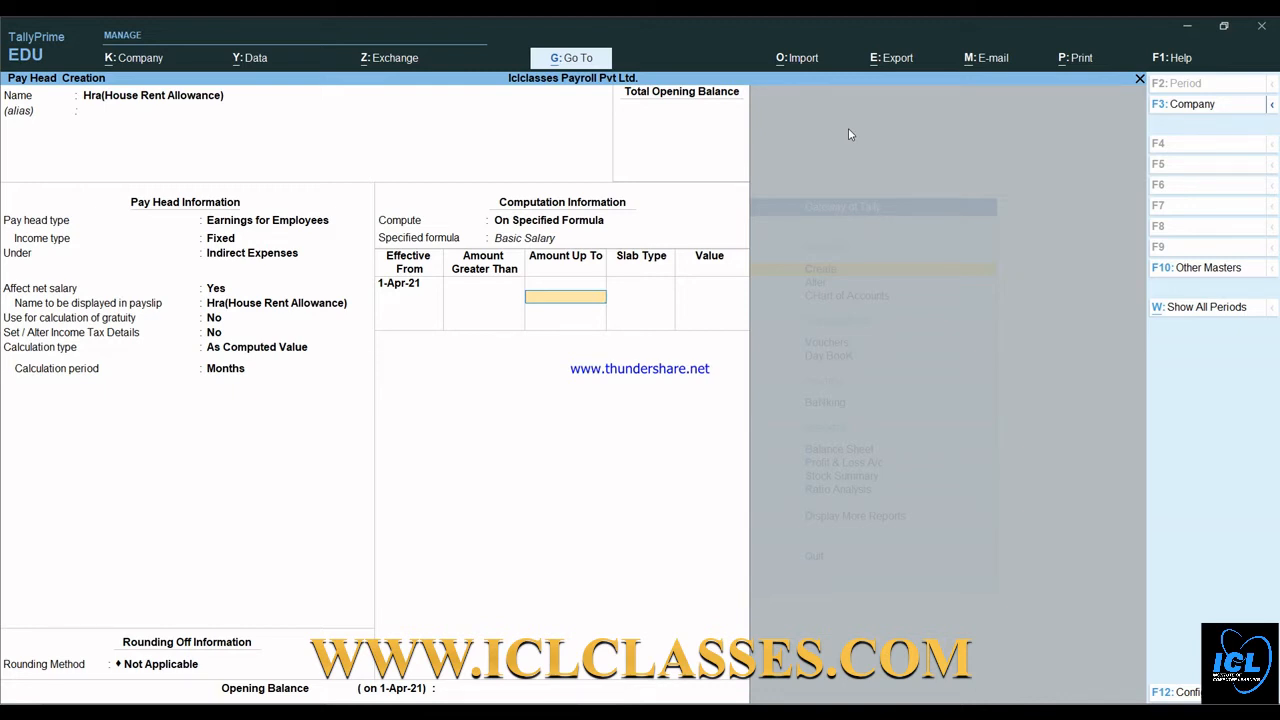
key(Return)
key(Return)
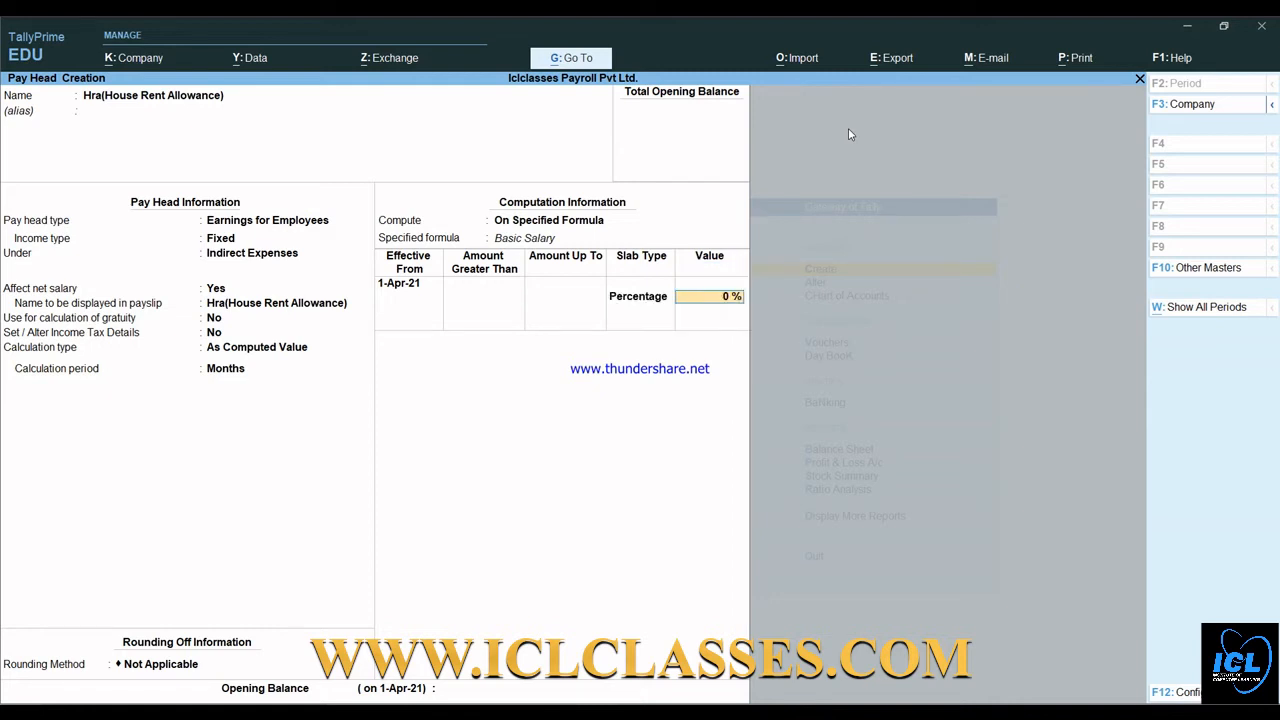
text(40)
key(Return)
key(Return)
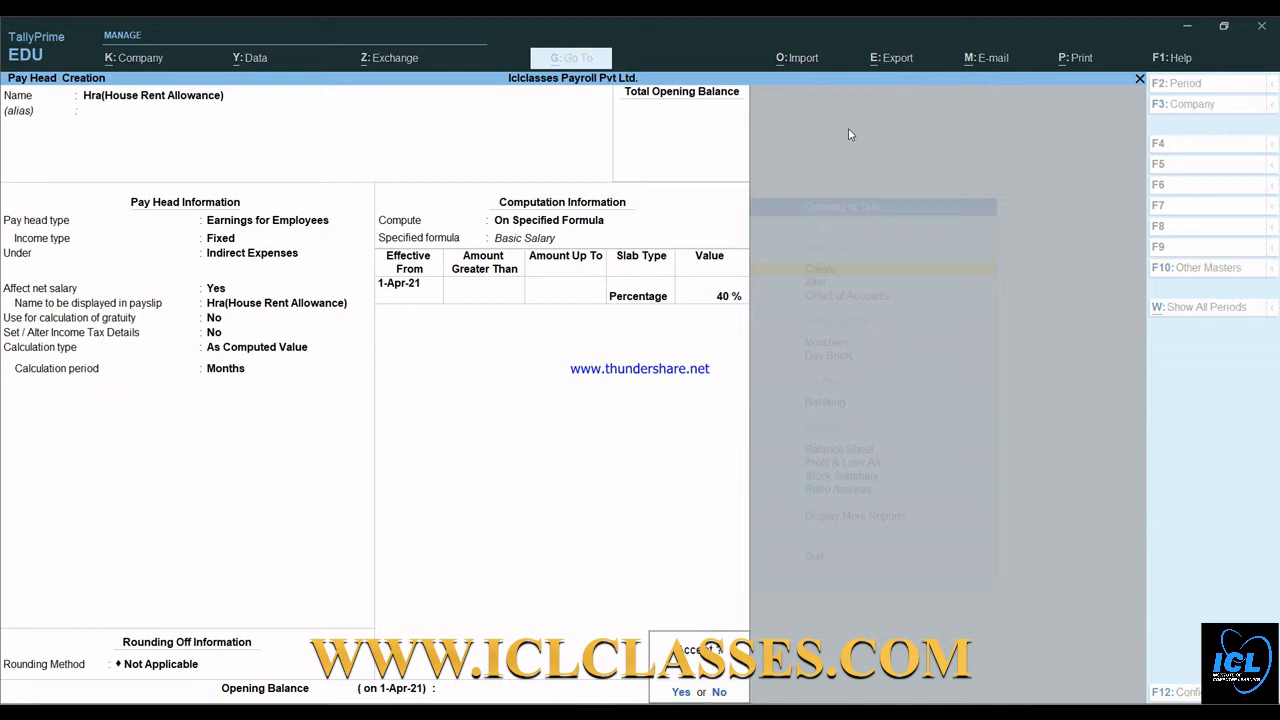
key(Return)
key(Return)
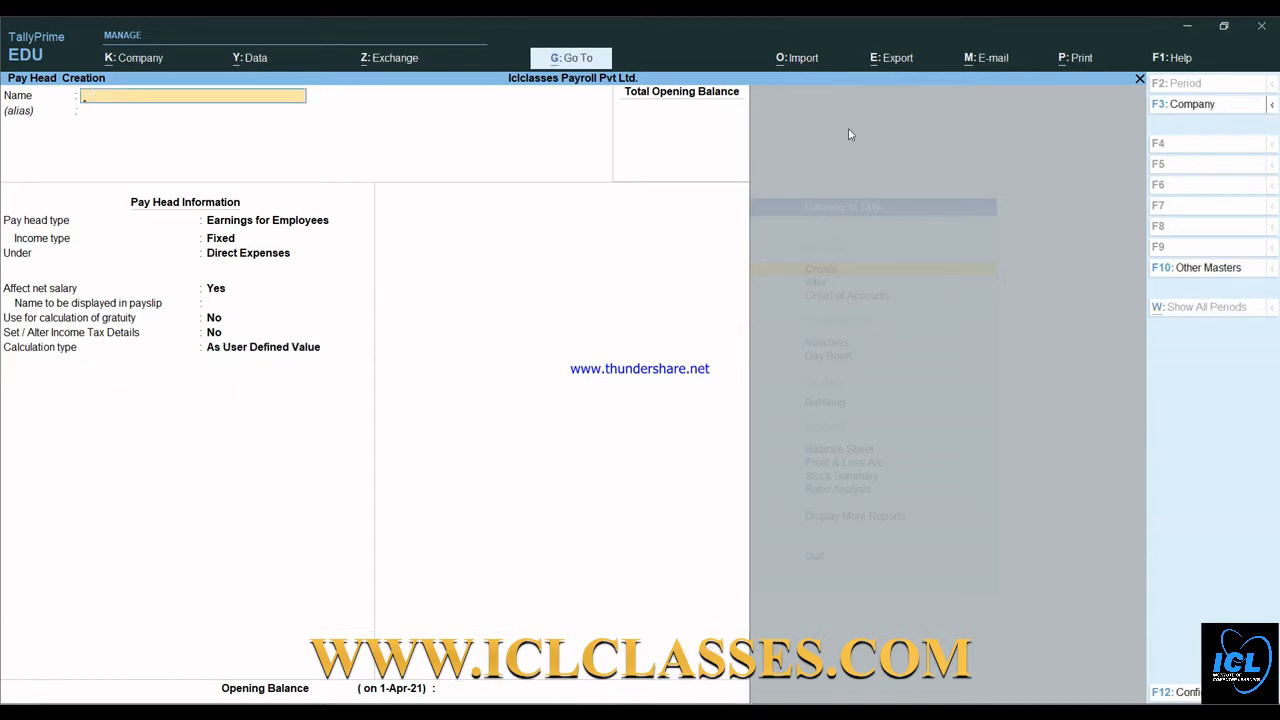
- Name the pay head Da(Dearness Allowance): Fixed earning, Indirect Expenses, As Computed Value
text(Da(Dearness allowance)
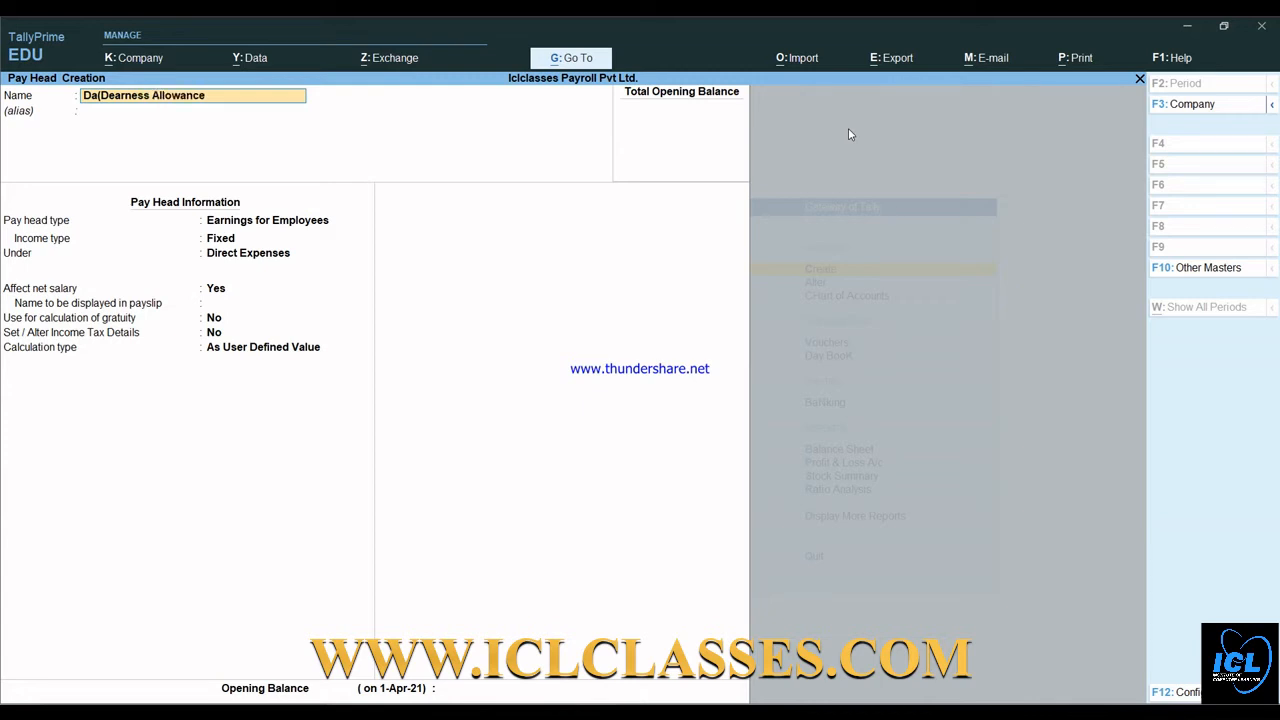
key(Return)
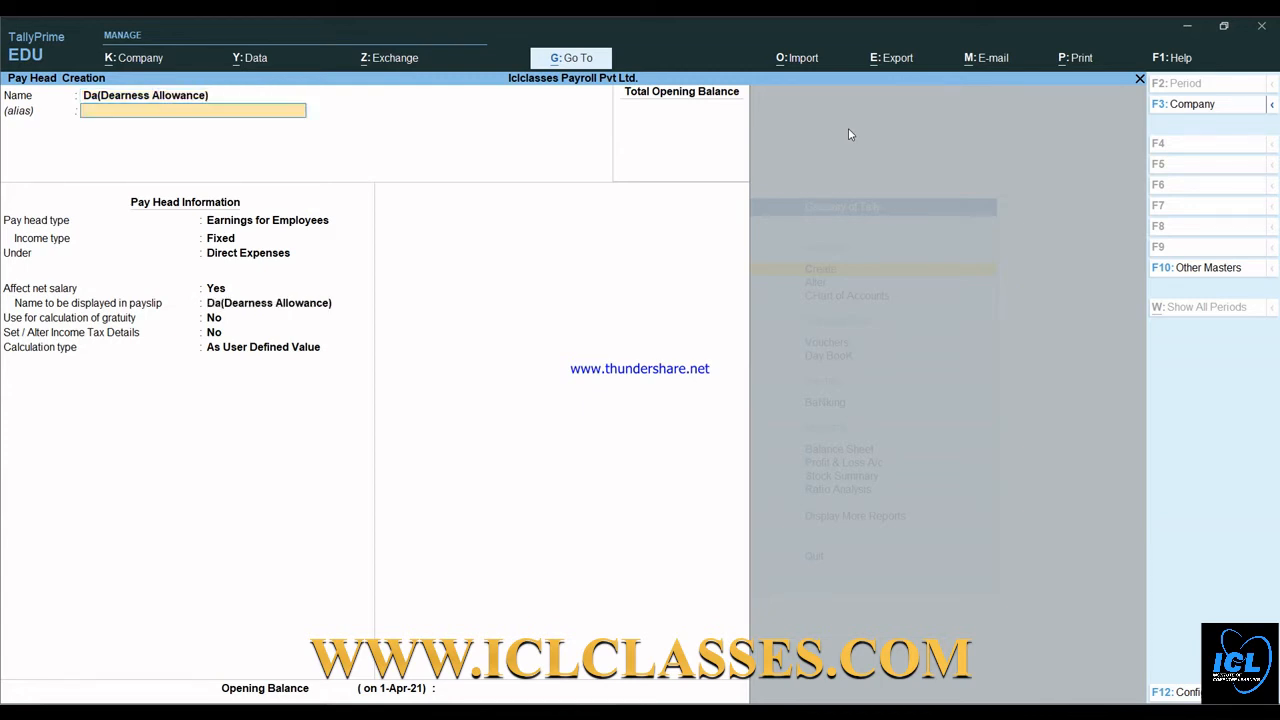
key(Return)
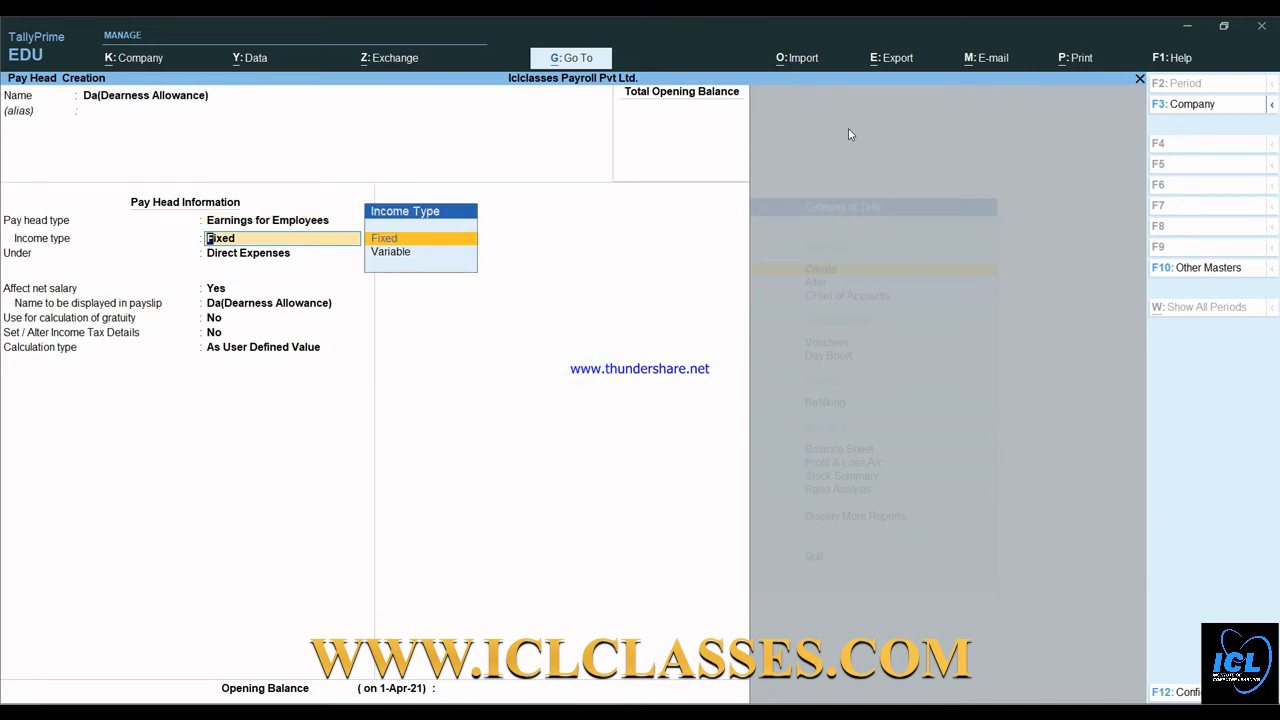
key(Return)
key(Down)
key(Down)
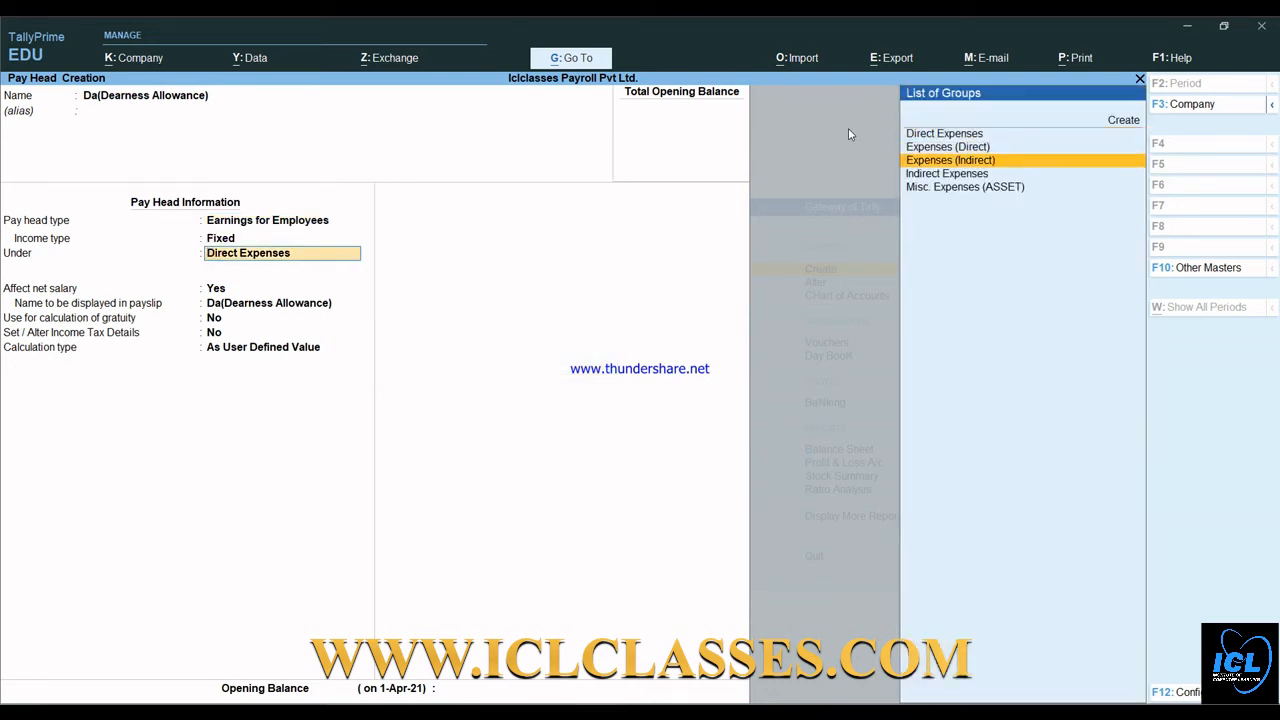
key(Down)
key(Return)
key(Return)
key(Return)
key(Return)
key(Return)
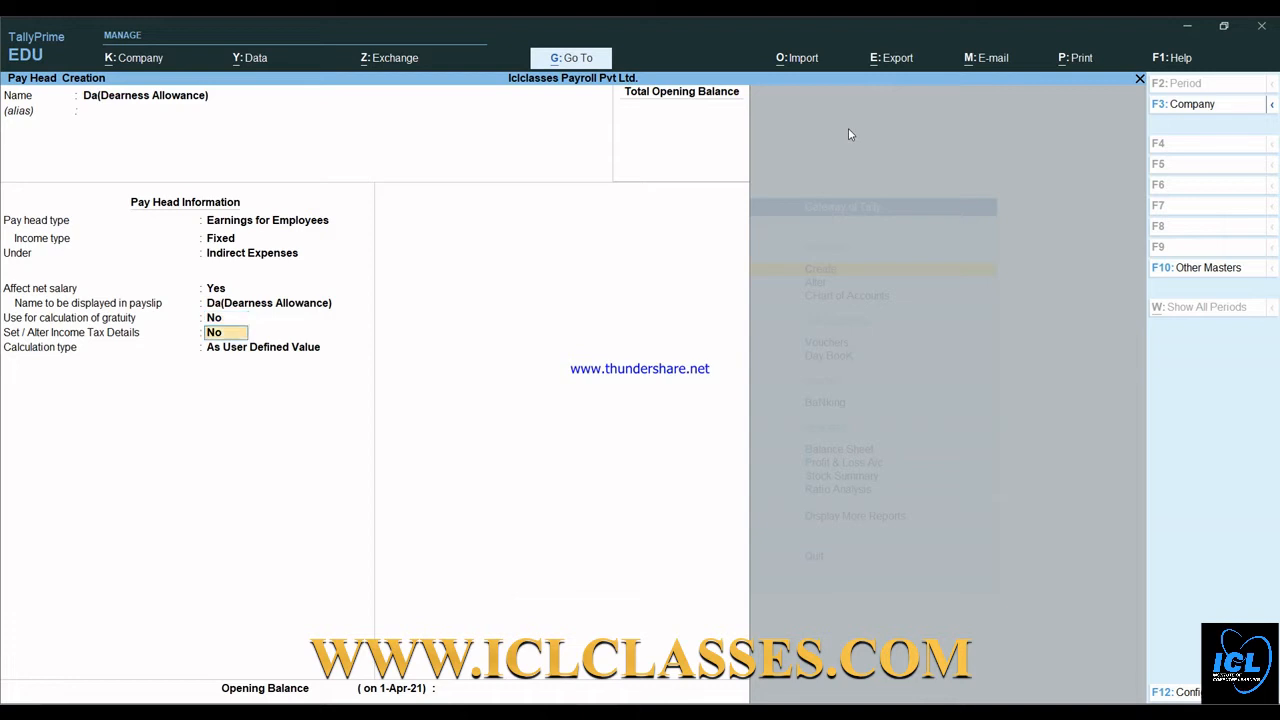
key(Up)
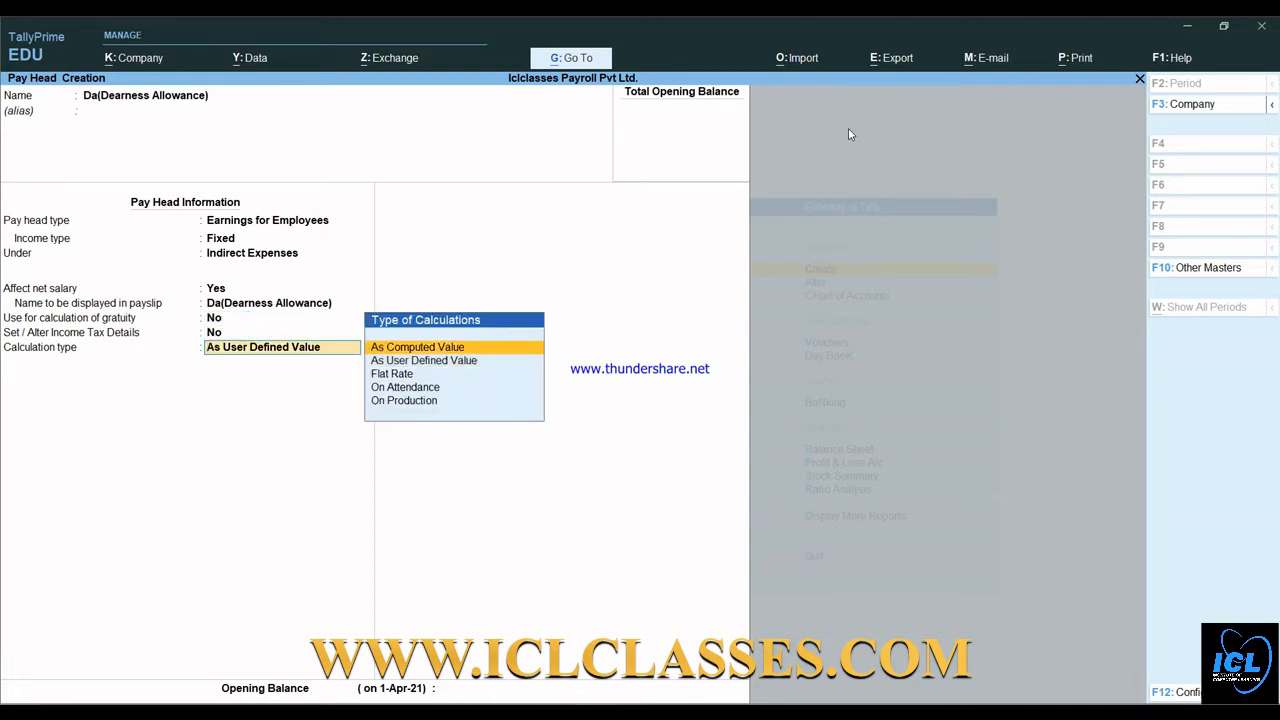
key(Return)
key(Return)
key(Return)
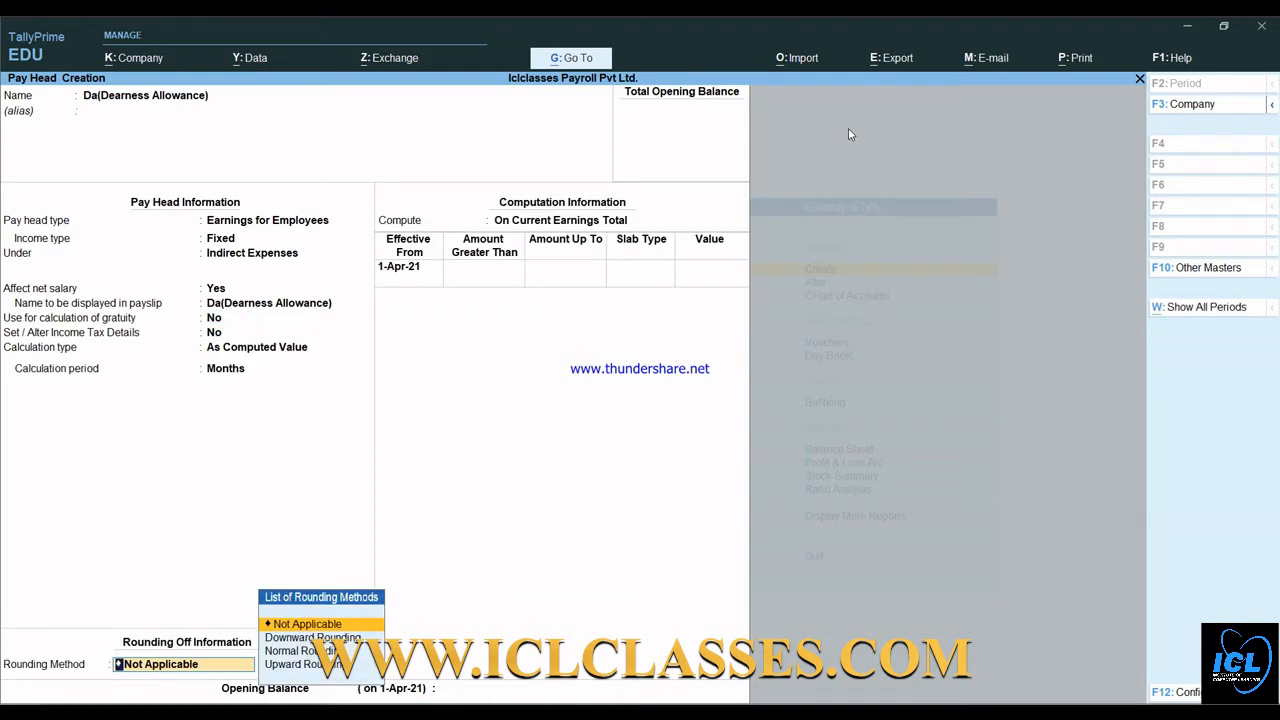
key(BackSpace)
key(Down)
key(Down)
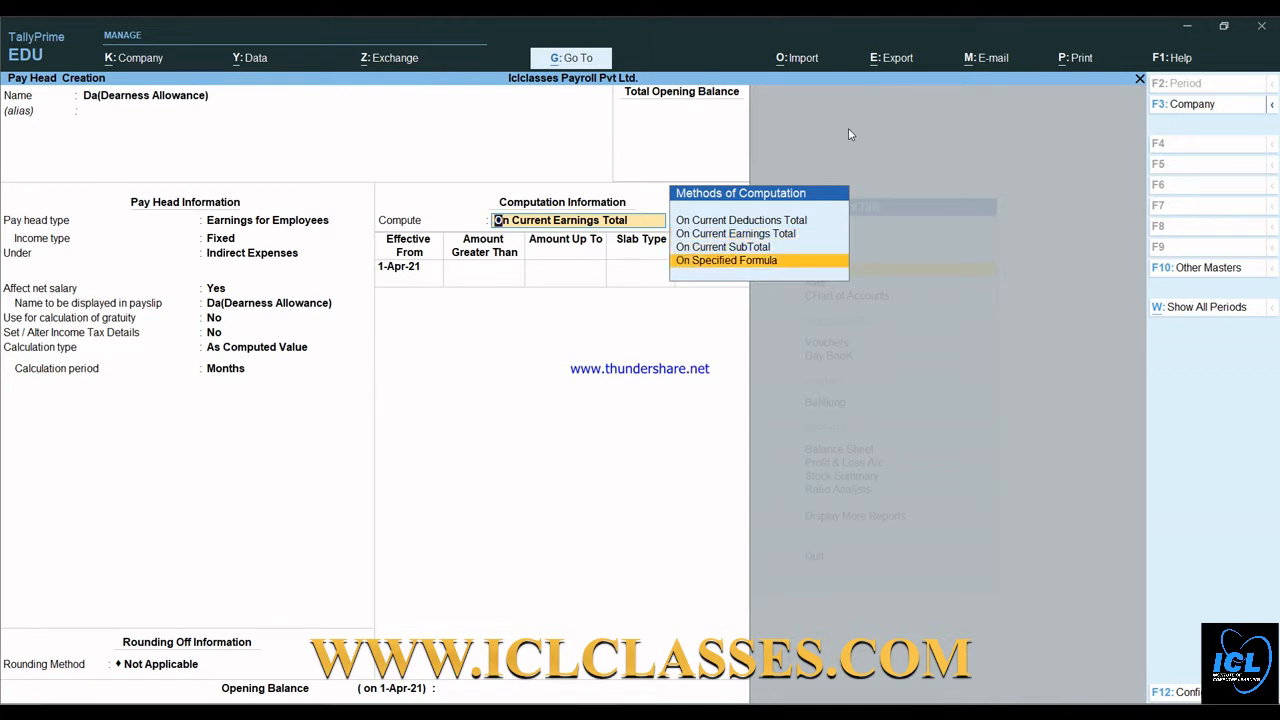
- Compute Da as 20% of Basic Salary on a specified formula and save it
key(Return)
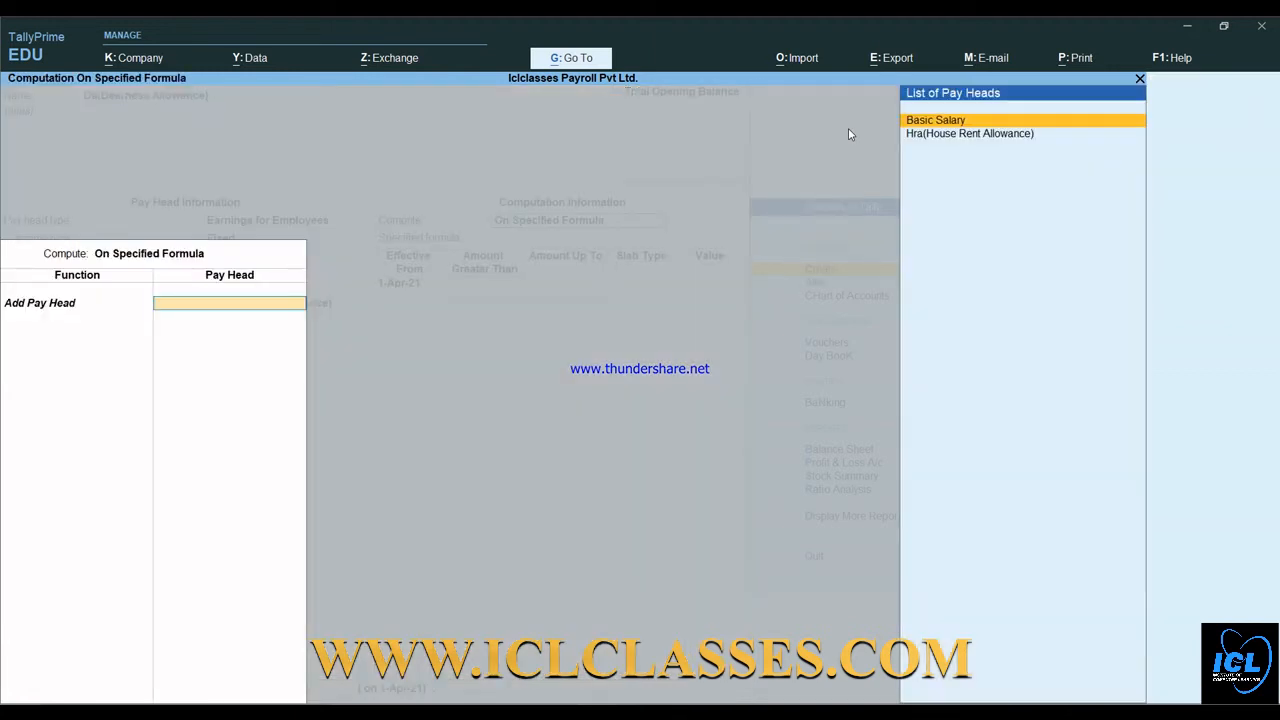
key(Return)
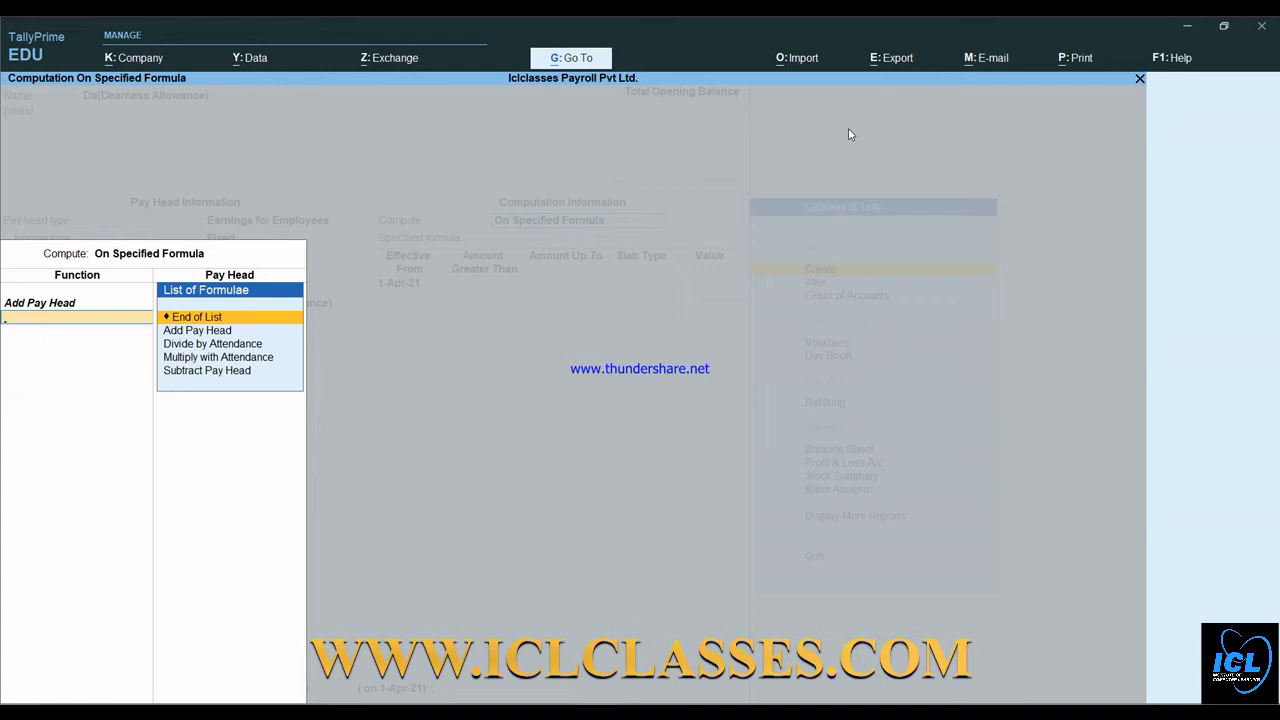
key(Down)
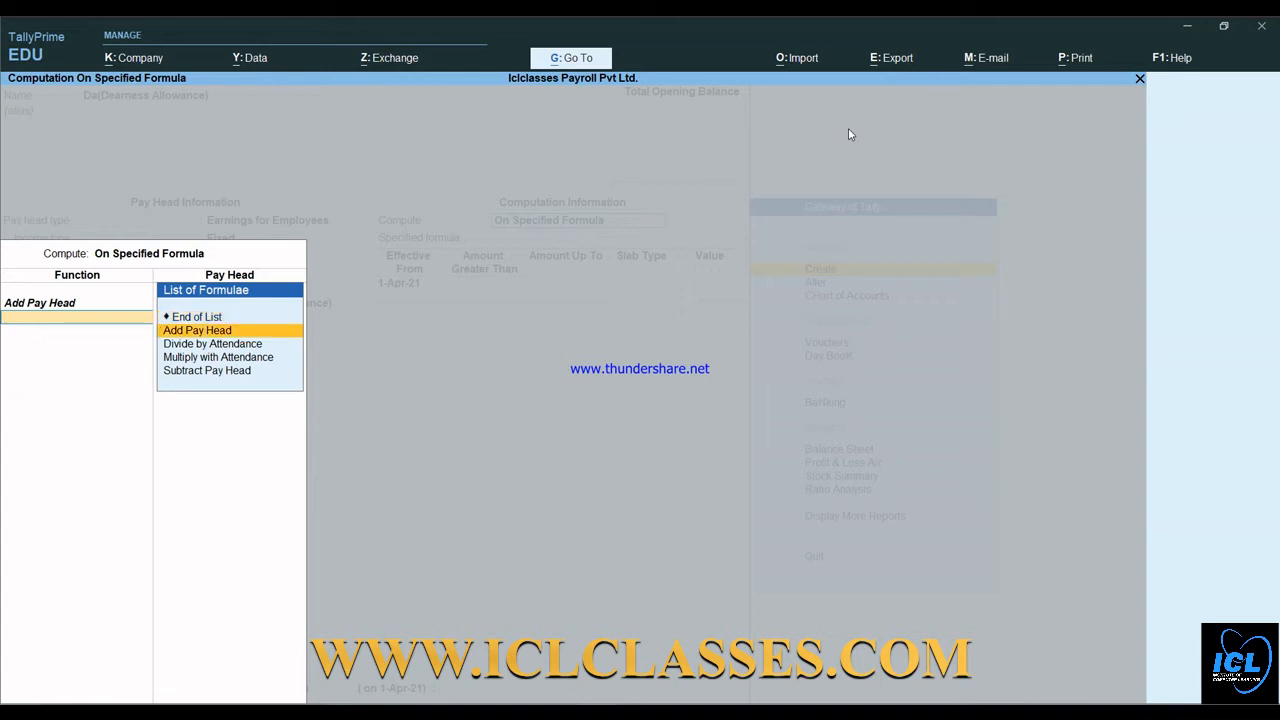
key(Up)
key(Return)
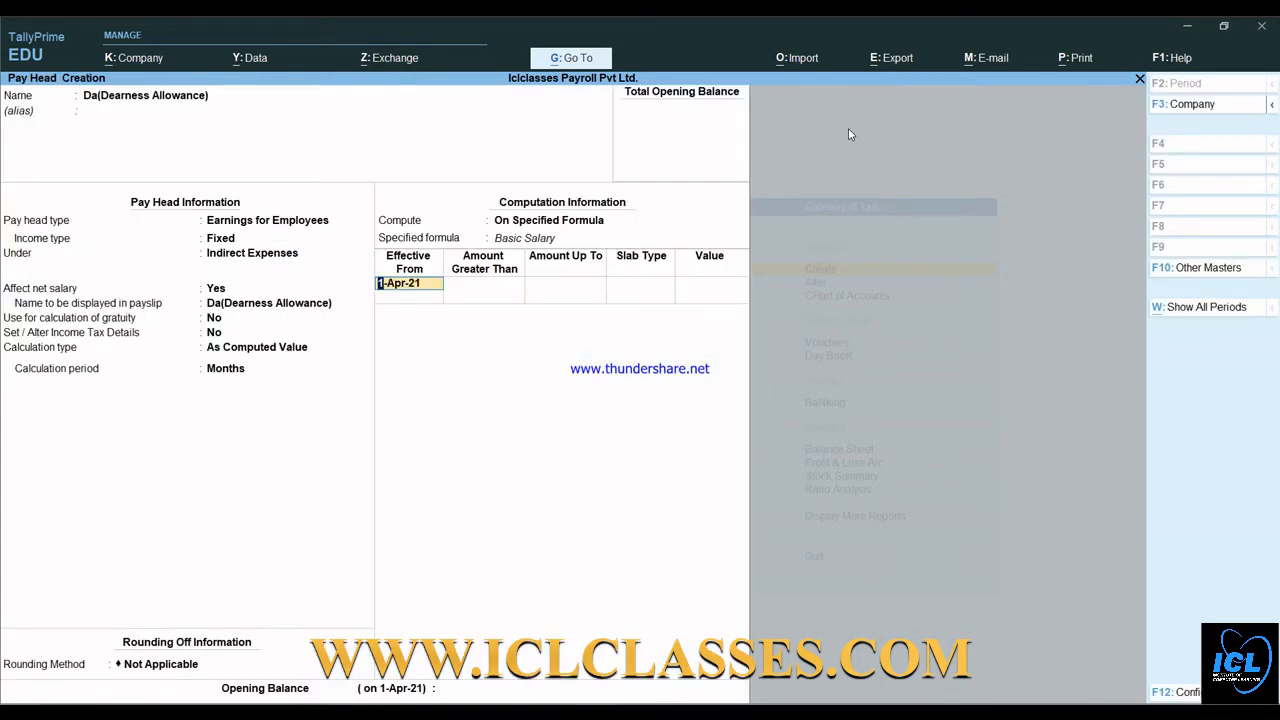
key(Return)
key(Return)
key(Return)
key(Return)
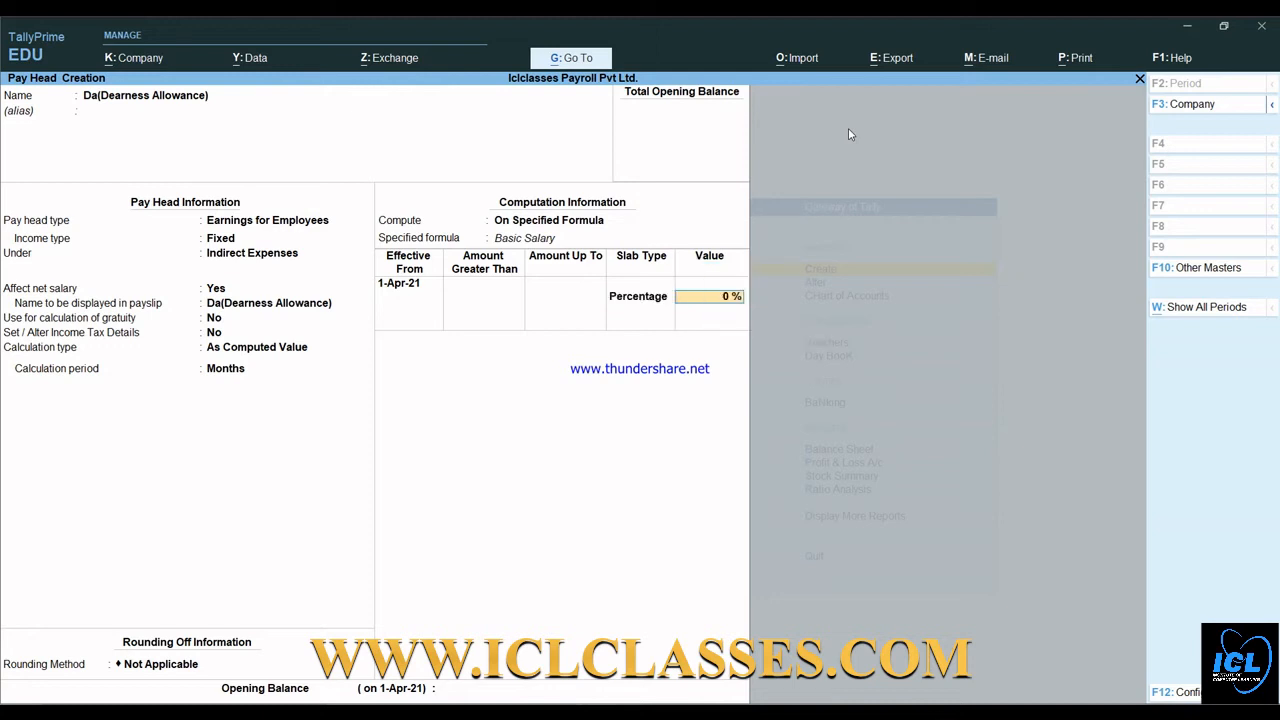
text(20)
key(Return)
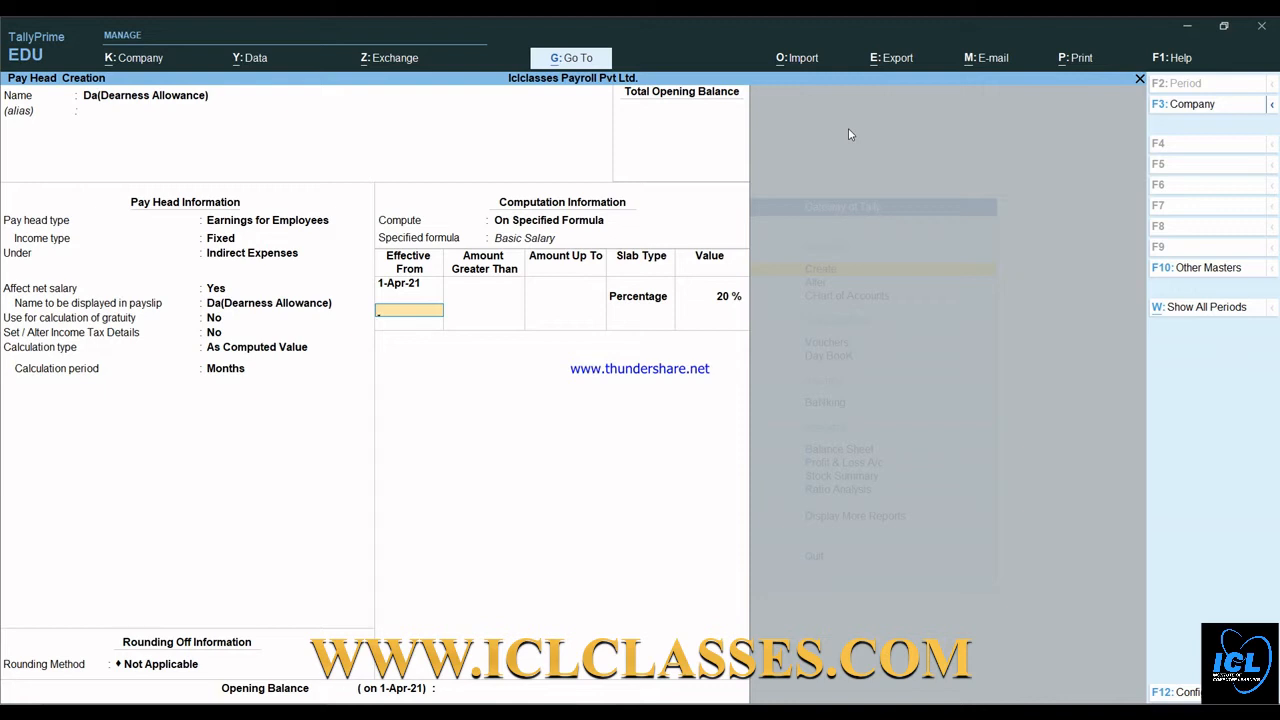
key(Return)
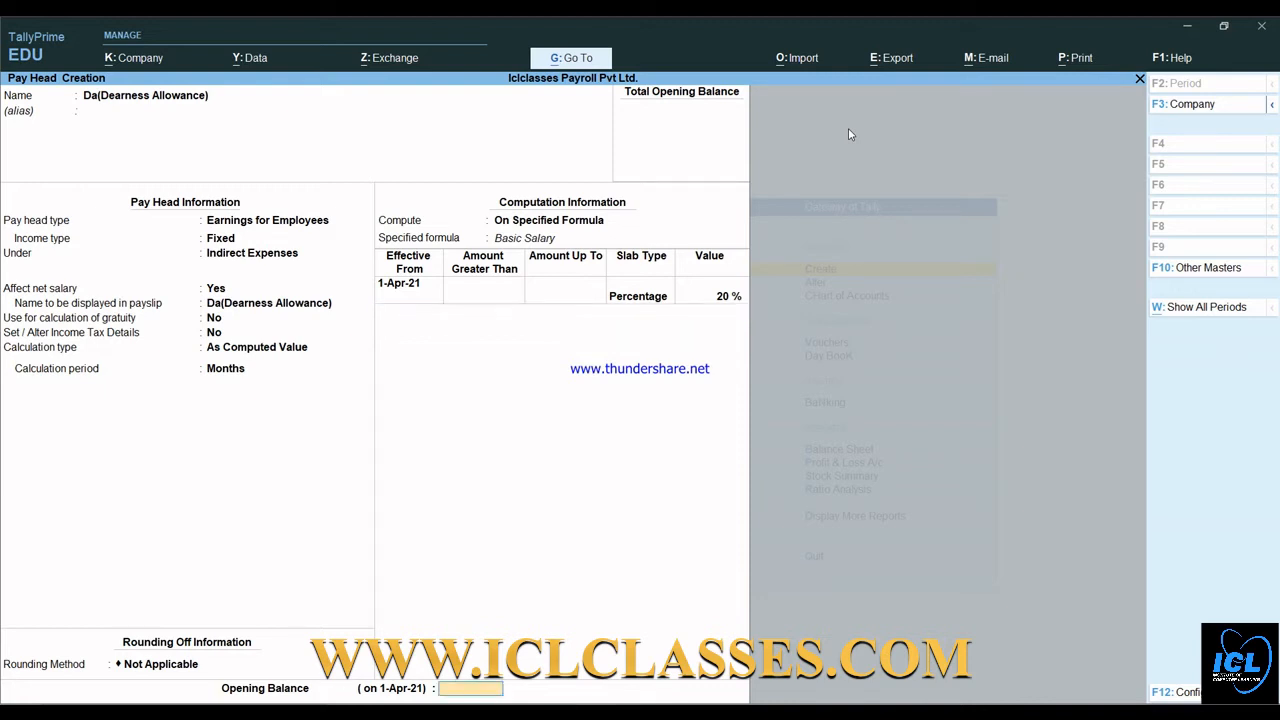
key(Return)
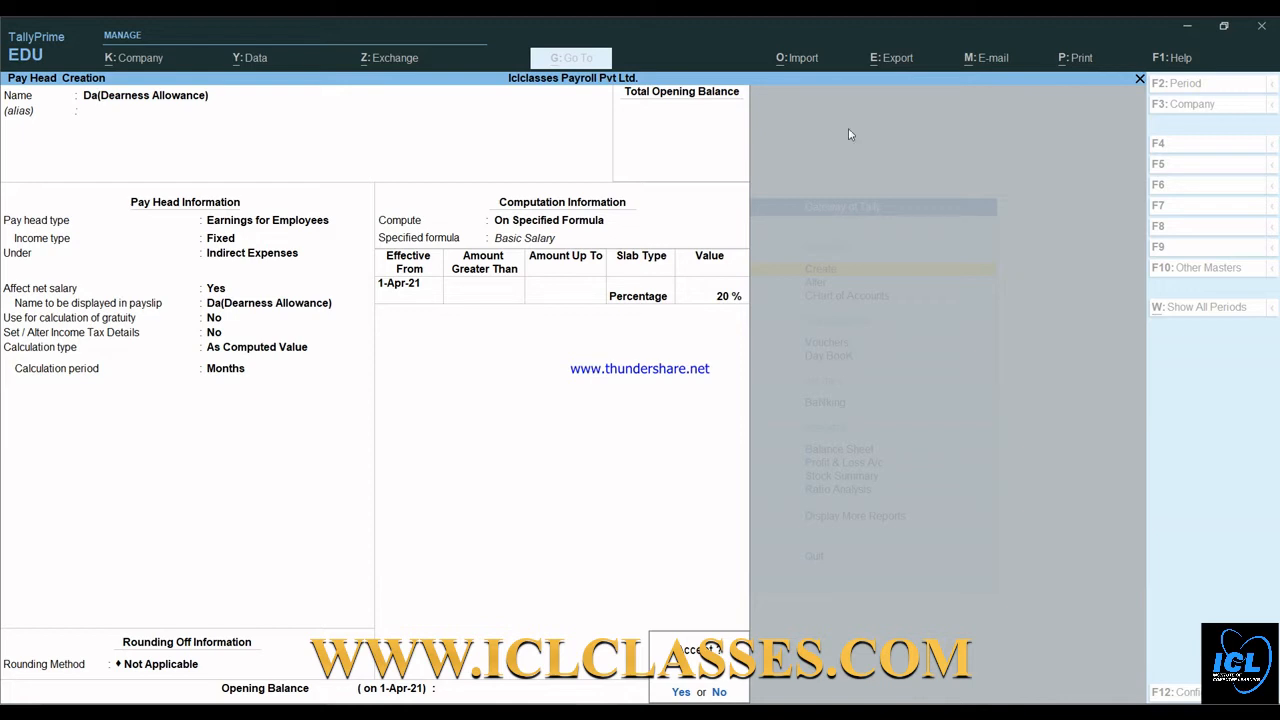
key(Return)
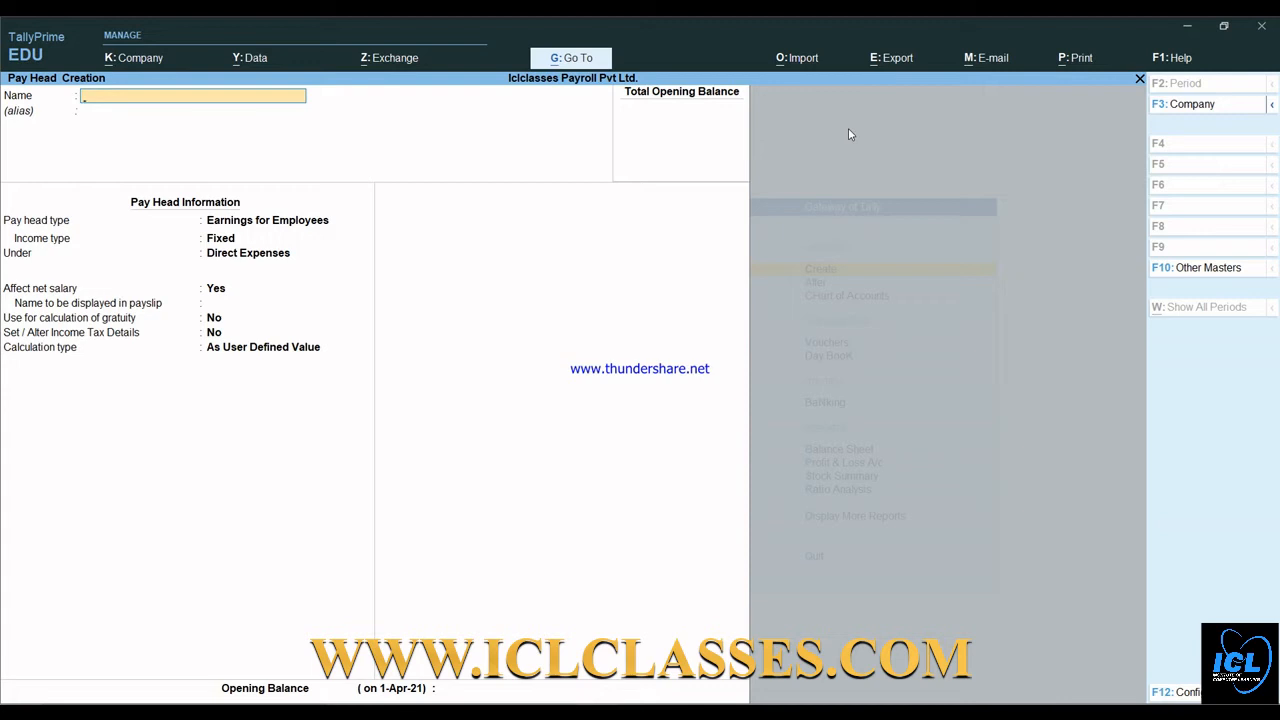
- Save Travelling allowance as a Fixed Indirect Expenses earning at a monthly Flat Rate, no rounding
text(Travelling allowance)
key(Return)
key(Return)
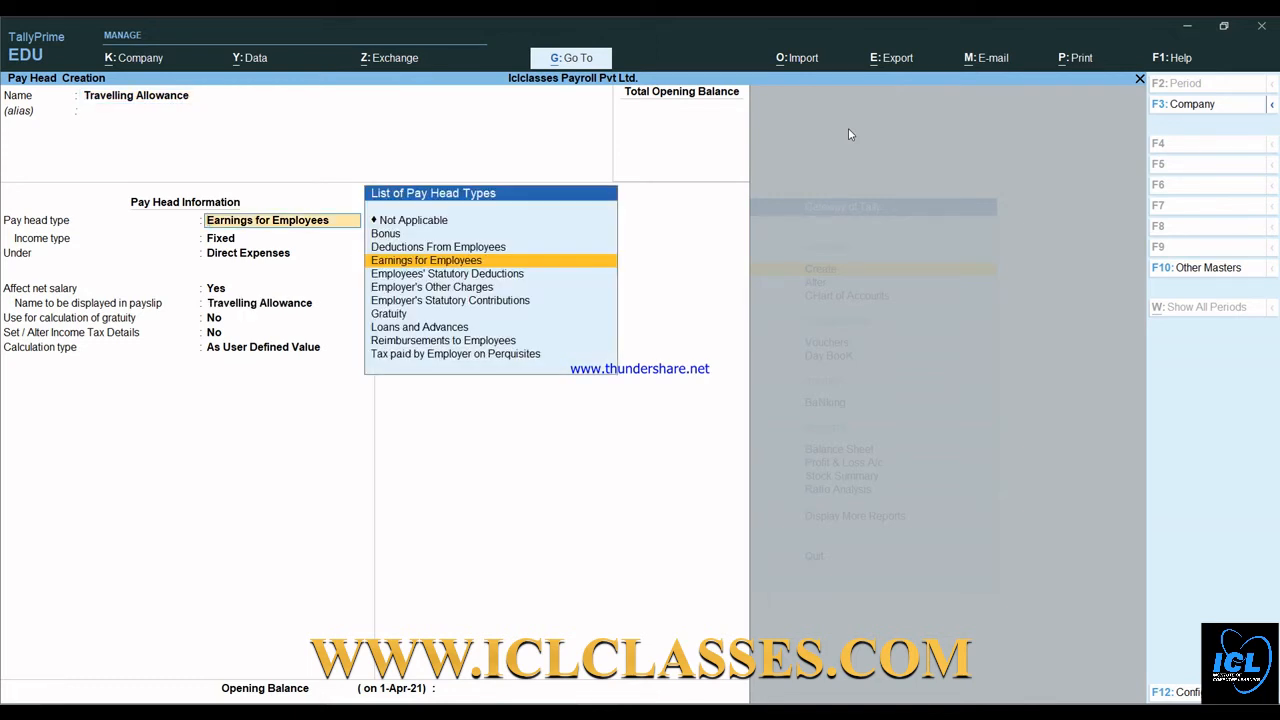
key(Return)
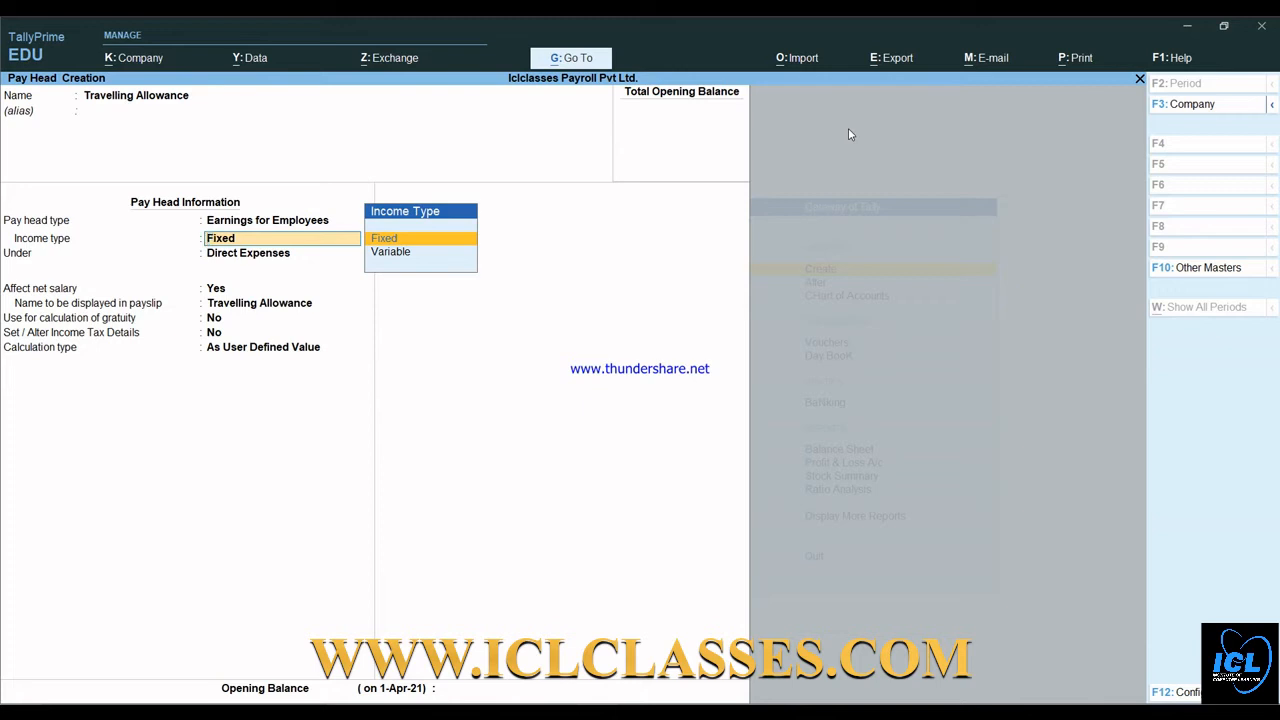
key(Return)
key(Down)
key(Down)
key(Down)
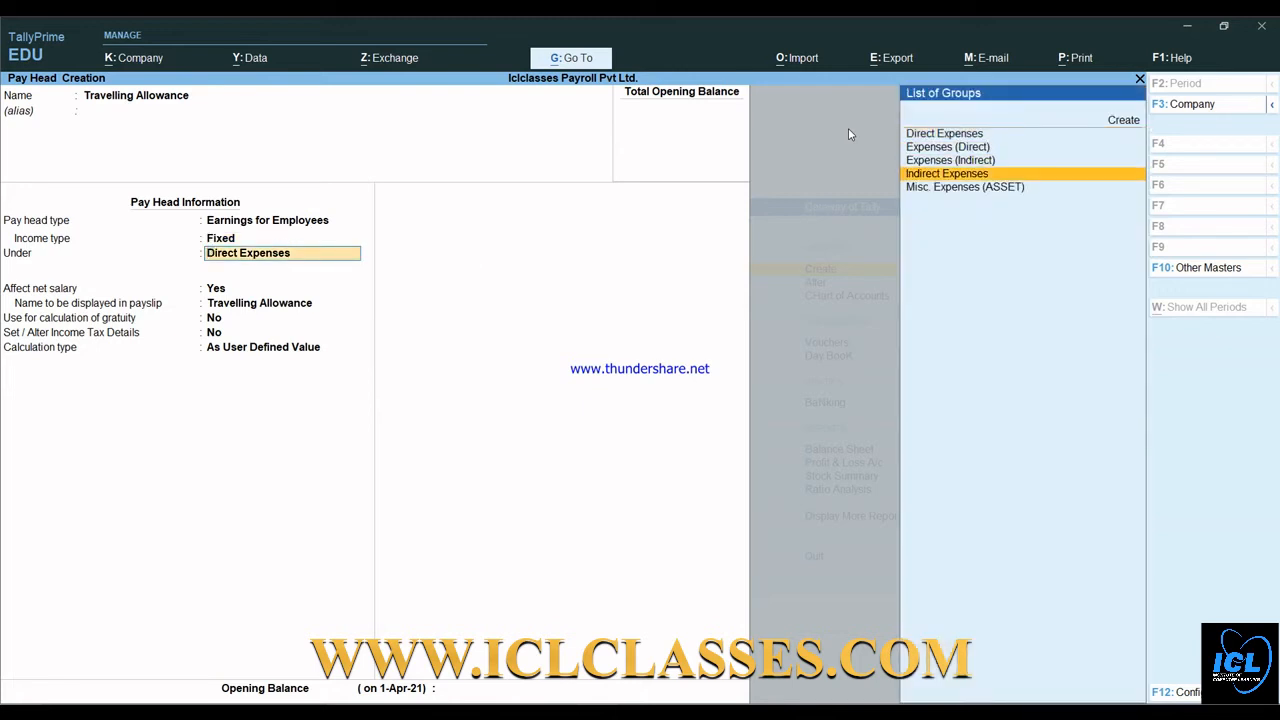
key(Return)
key(Return)
key(Return)
key(Return)
key(Return)
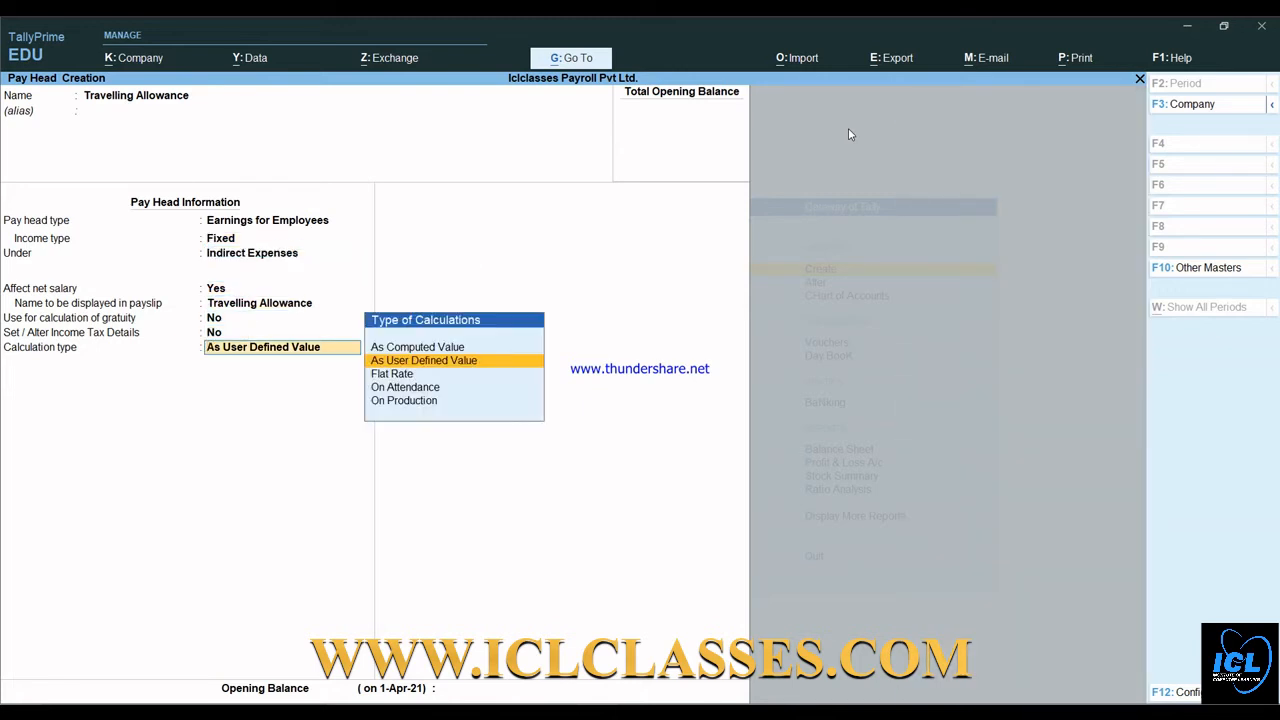
key(Down)
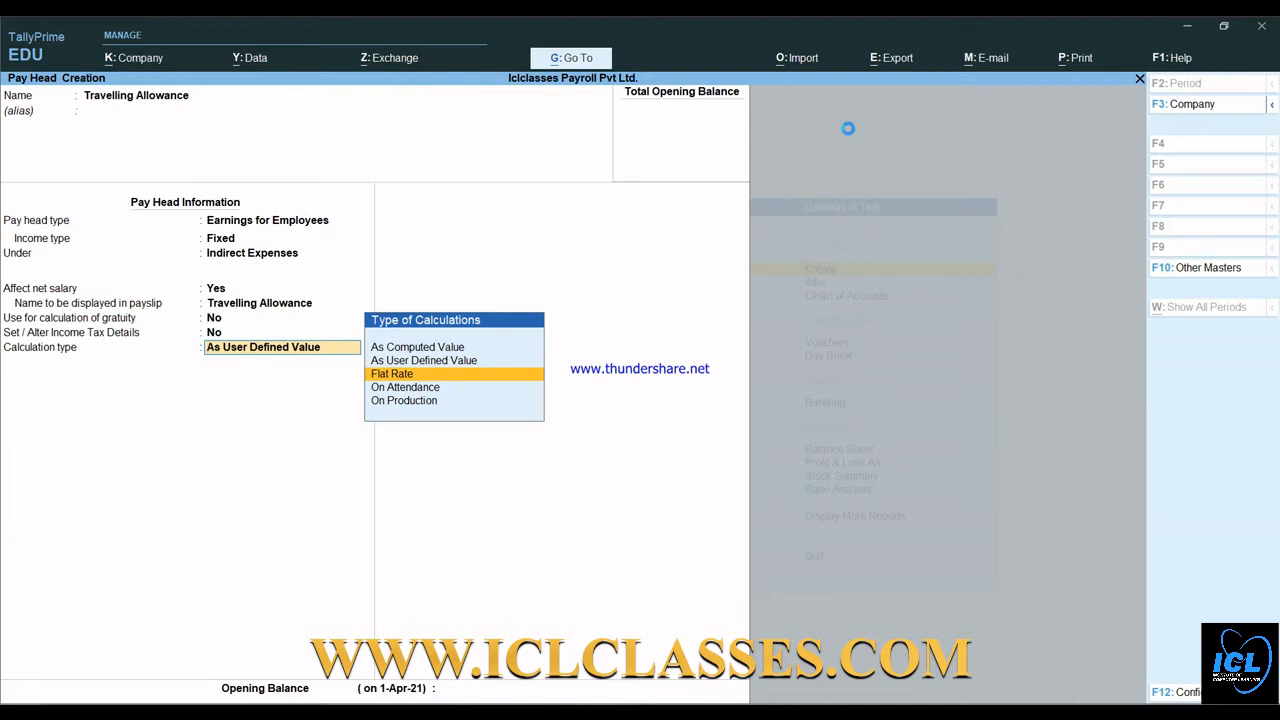
key(Return)
key(Down)
key(Down)
key(Return)
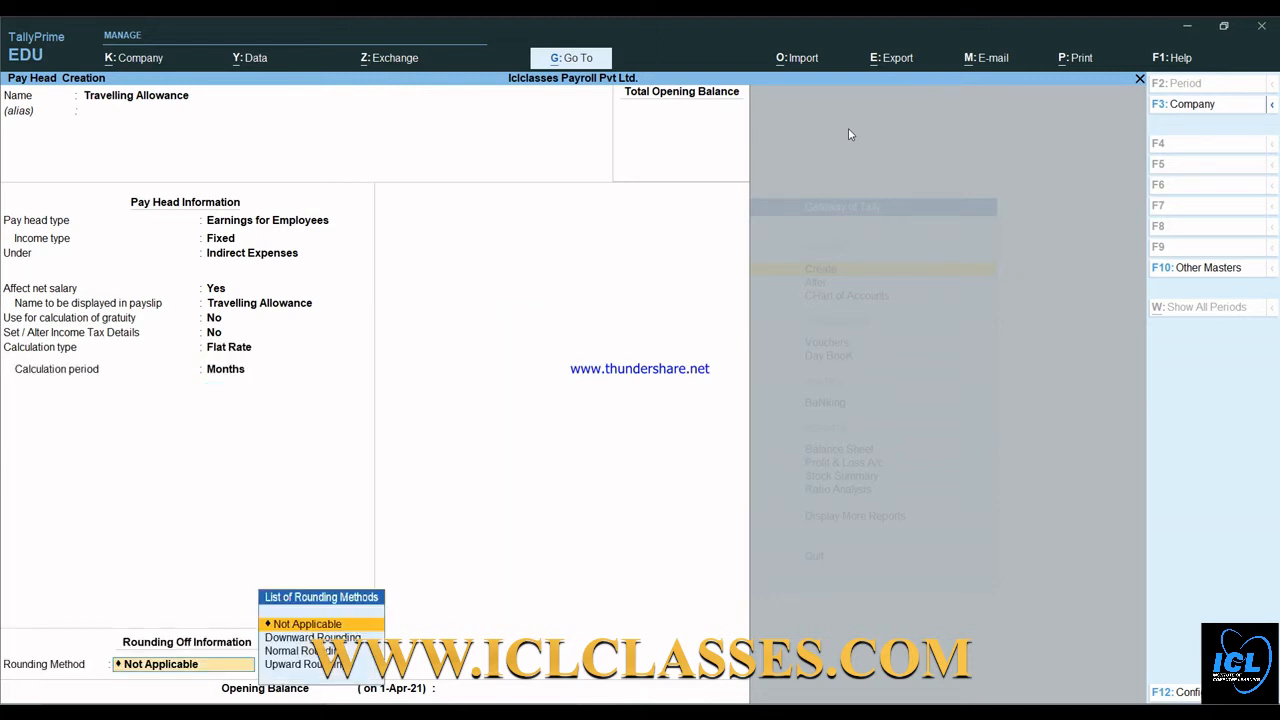
key(Return)
key(Return)
key(Return)
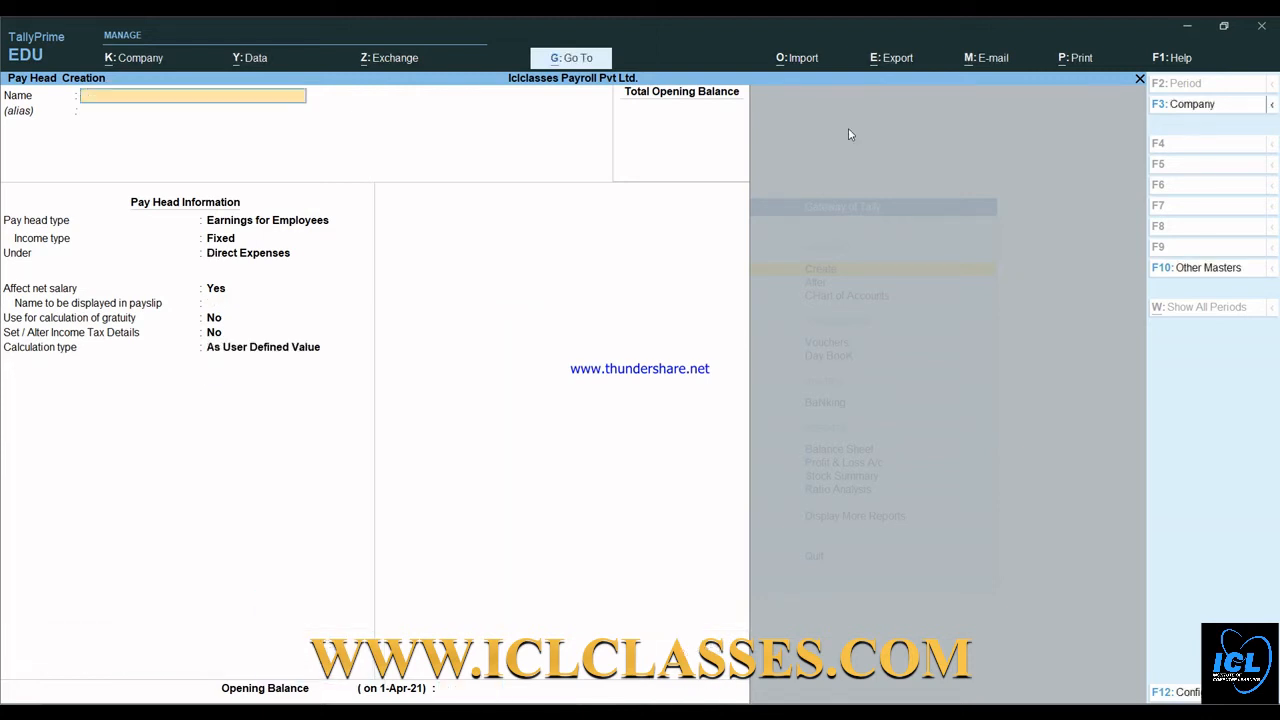
- Set up Tea Allowance as a Fixed Indirect Expenses earning, monthly Flat Rate, no rounding
text(Tea Allowance)
key(Return)
key(Return)
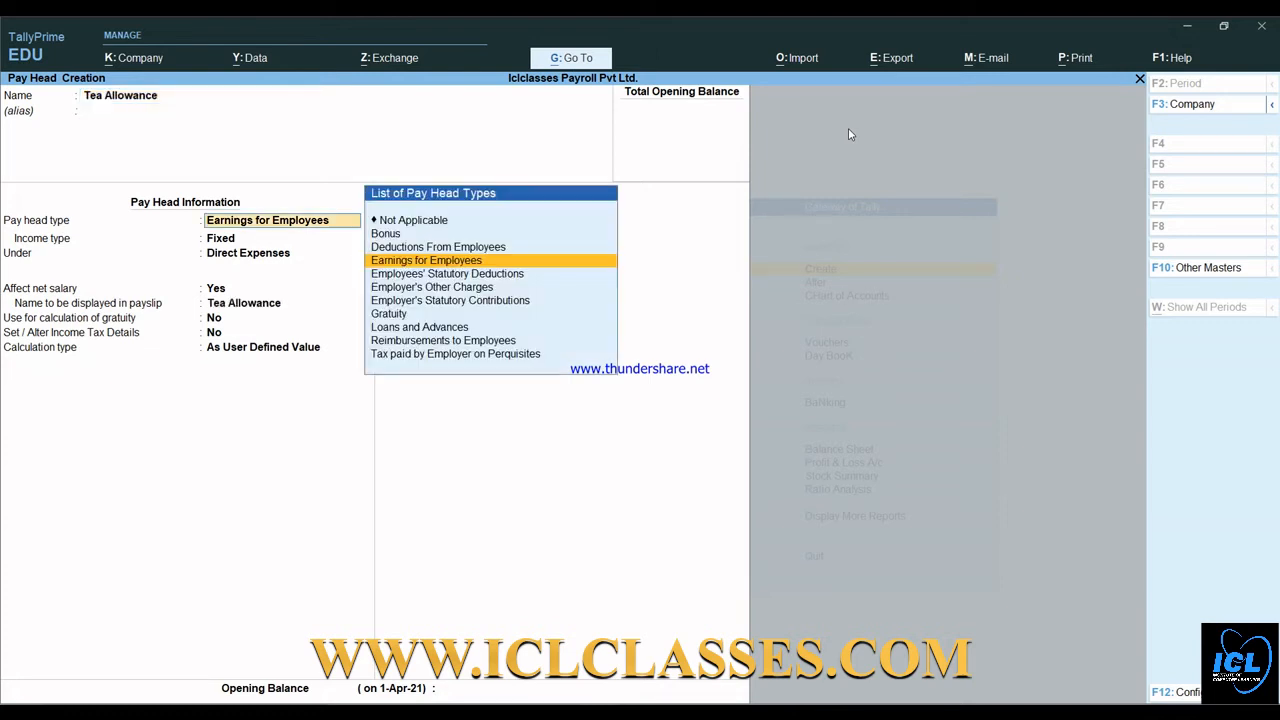
key(Return)
key(Return)
key(Down)
key(Down)
key(Down)
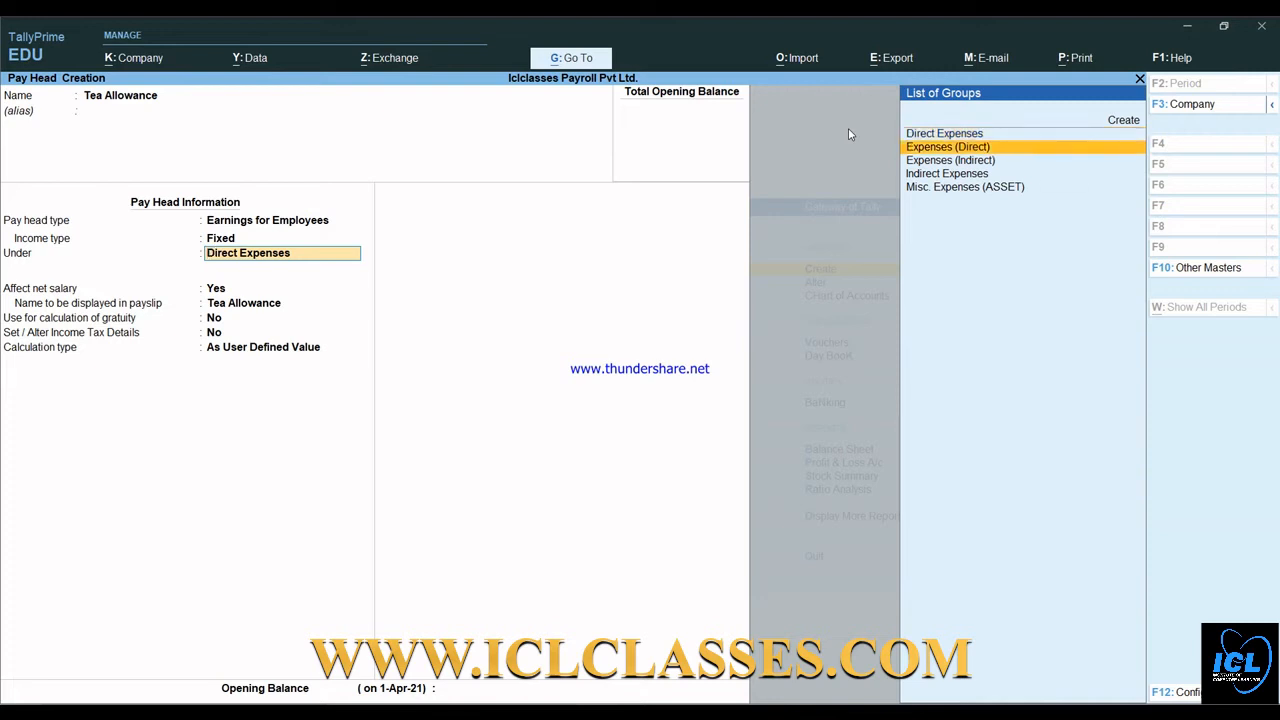
key(Return)
key(Return)
key(Return)
key(Return)
key(Return)
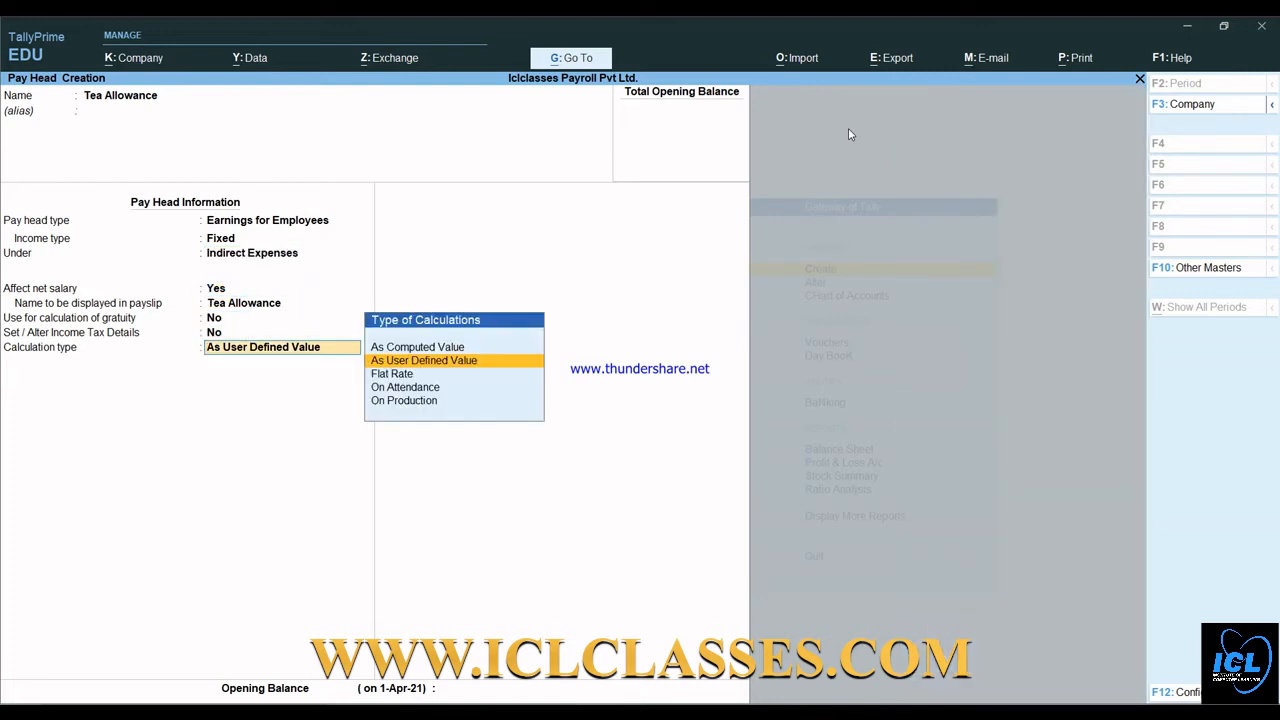
key(Down)
key(Return)
key(Down)
key(Down)
key(Return)
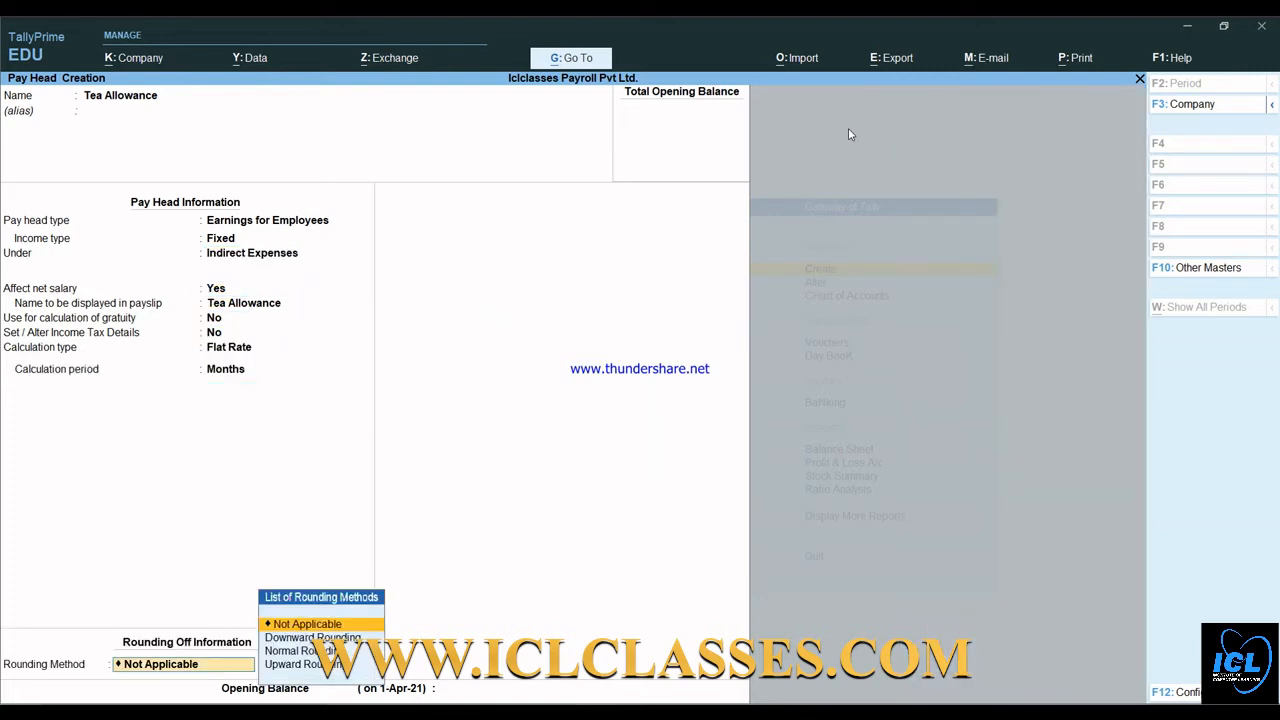
key(Return)
key(Return)
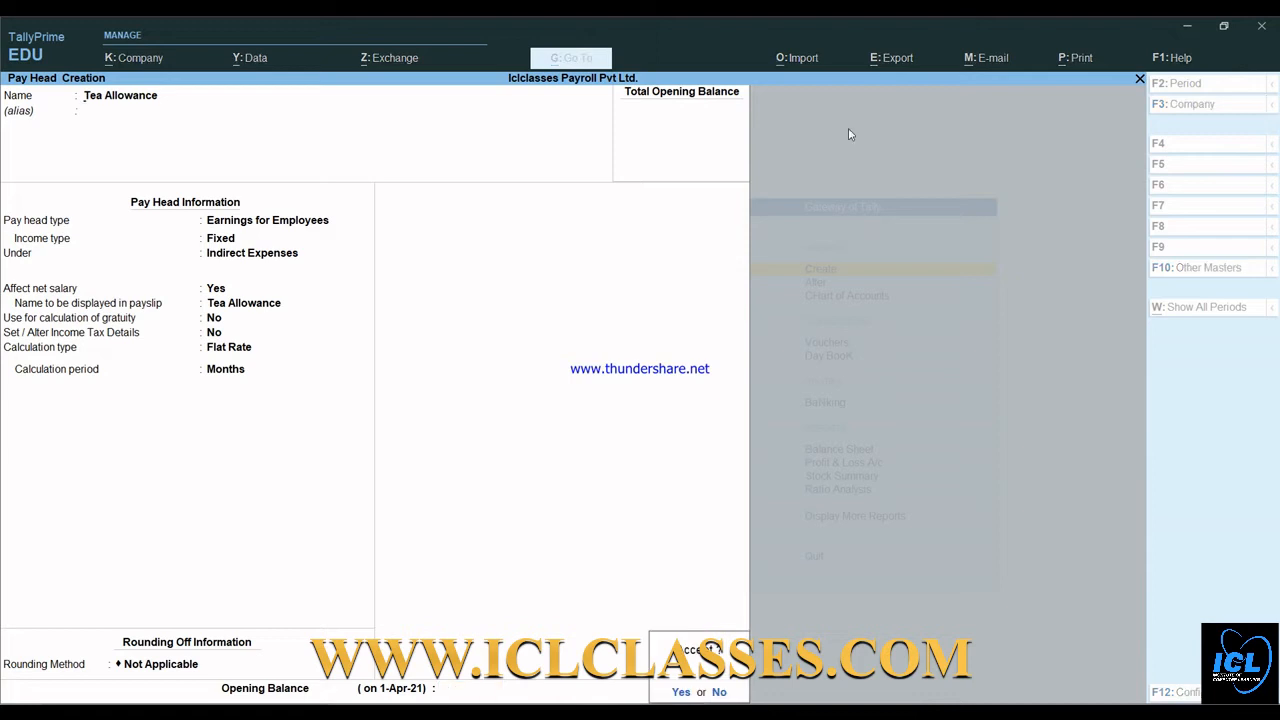
key(Return)
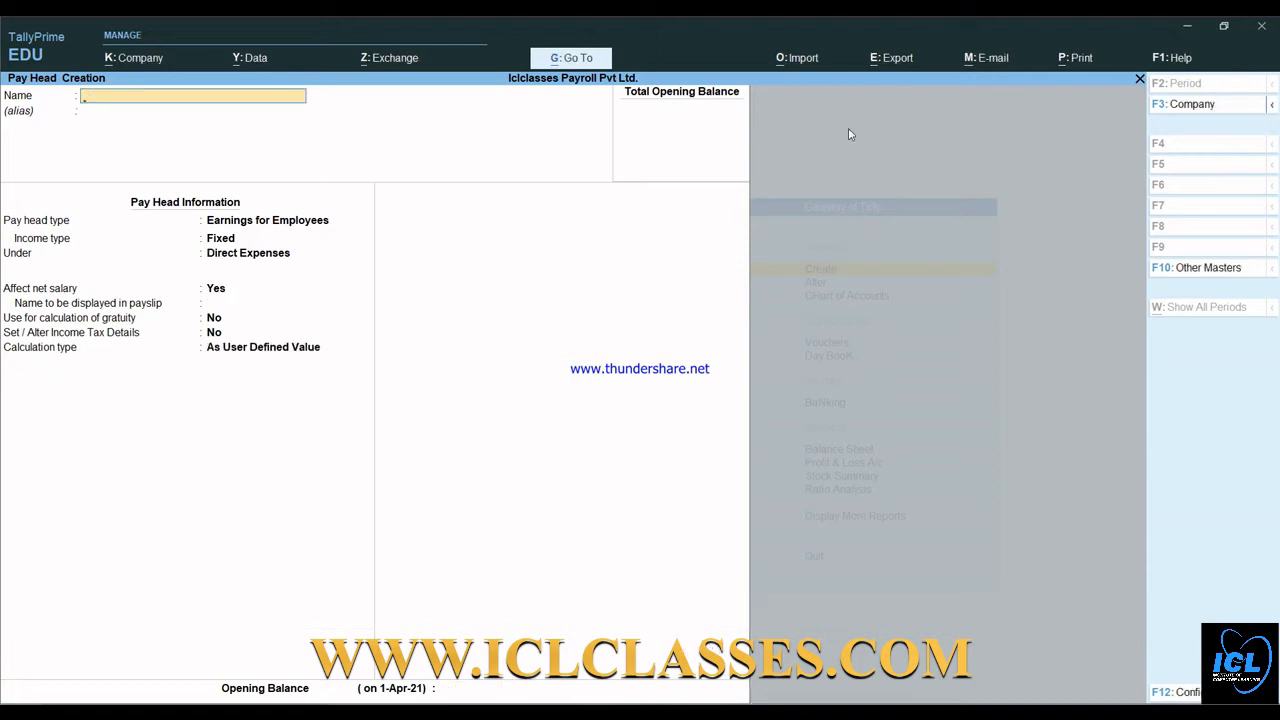
- Name the pay head Telephone Allowance as a Fixed employee earning under Indirect Expenses
text(Telephone allowance)
key(Return)
key(Return)
key(Return)
key(Down)
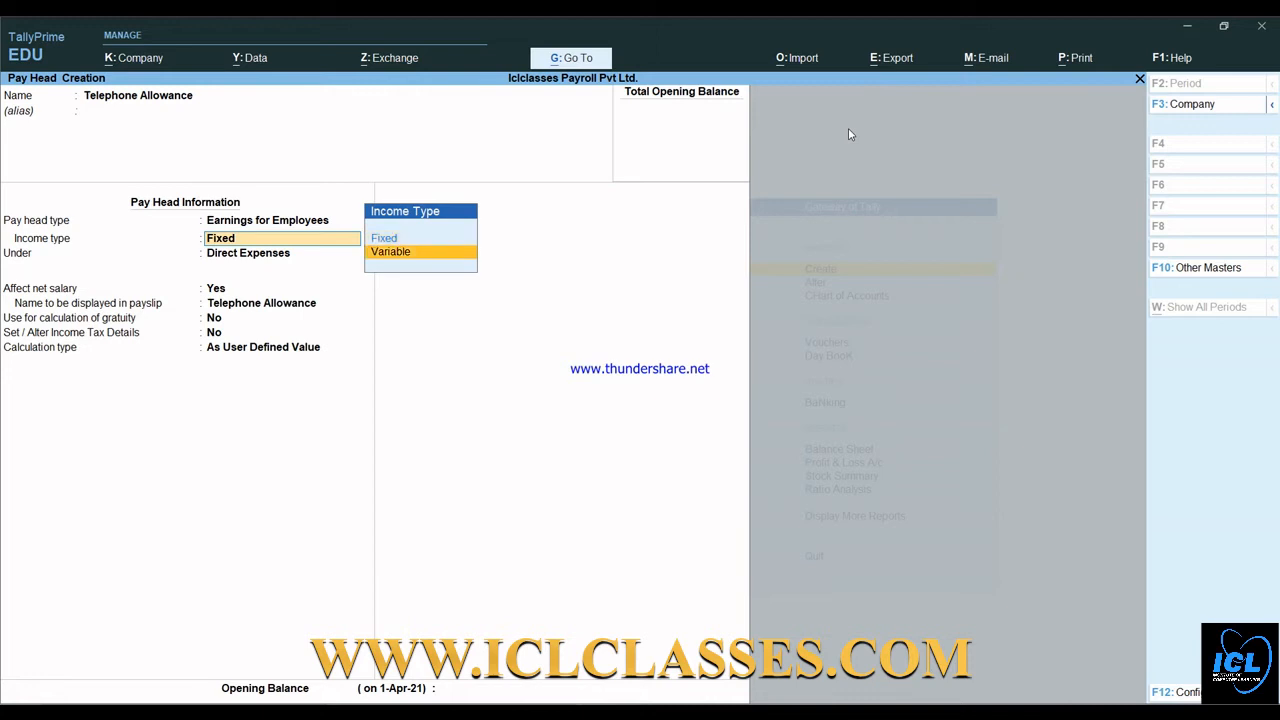
key(Up)
key(Return)
key(Down)
key(Down)
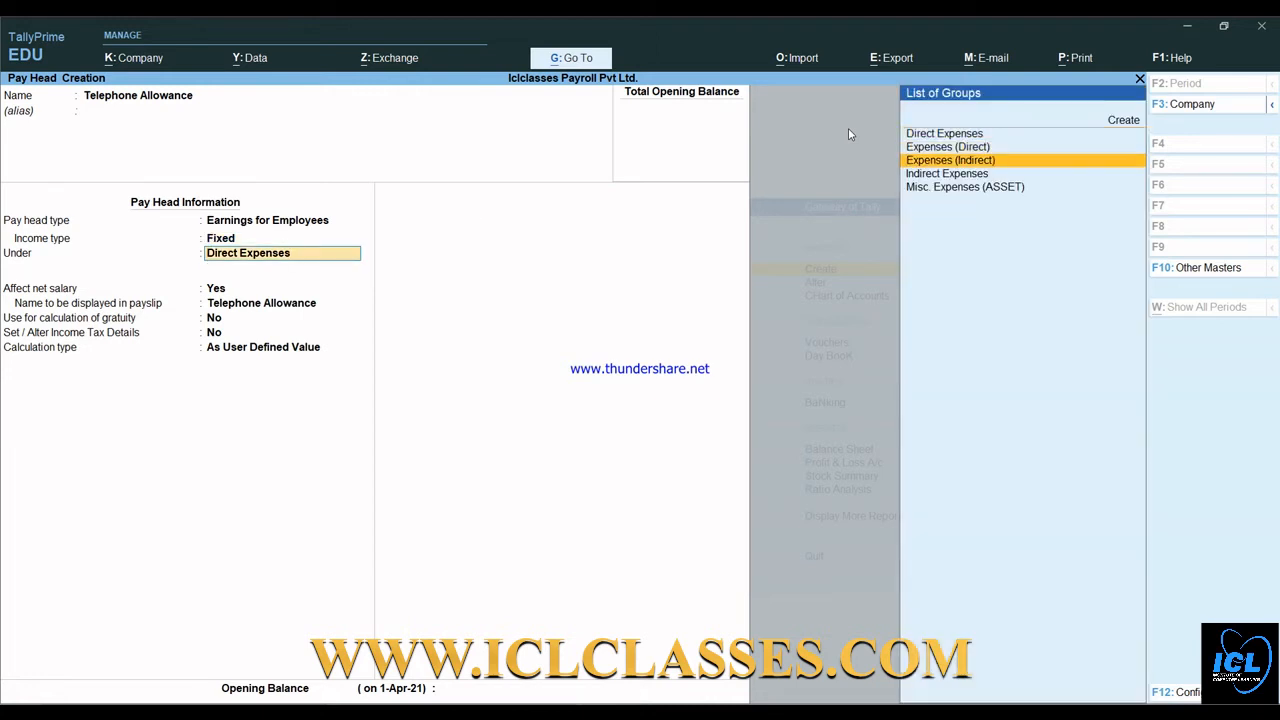
key(Down)
key(Return)
key(Return)
key(Return)
key(Return)
key(Return)
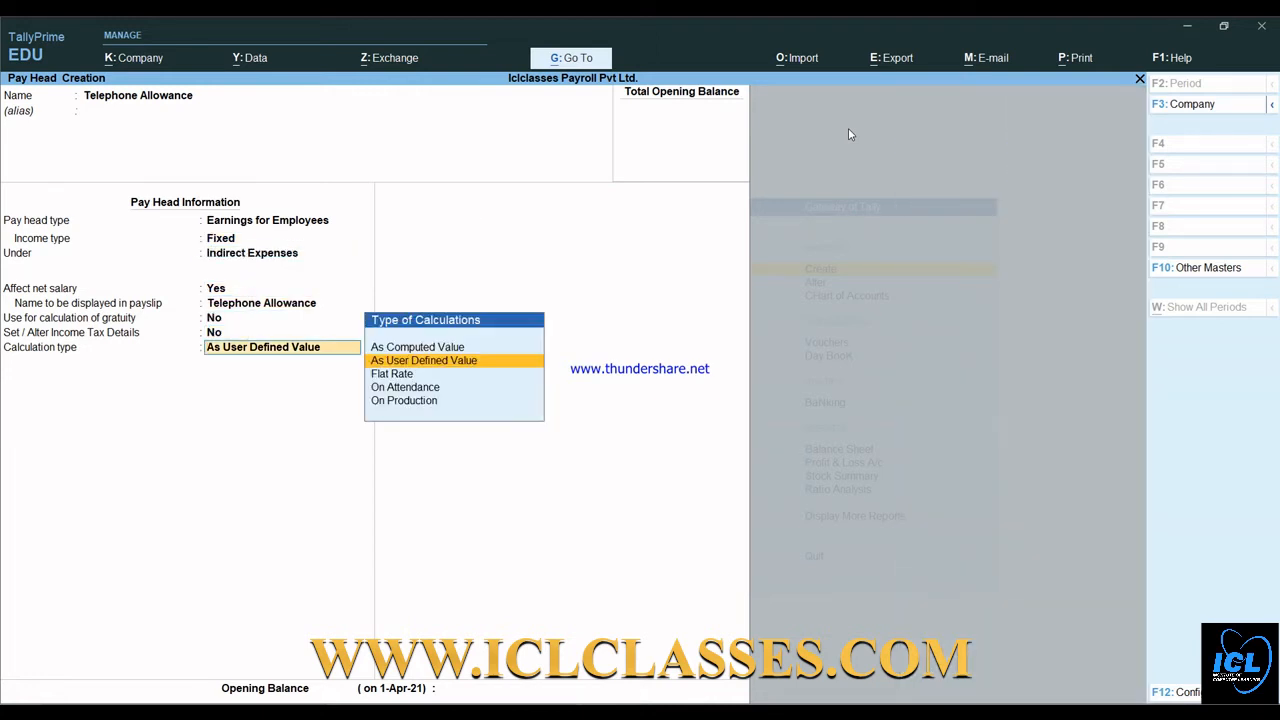
- Calculate the Telephone Allowance at a monthly Flat Rate with no rounding, and accept it
key(Down)
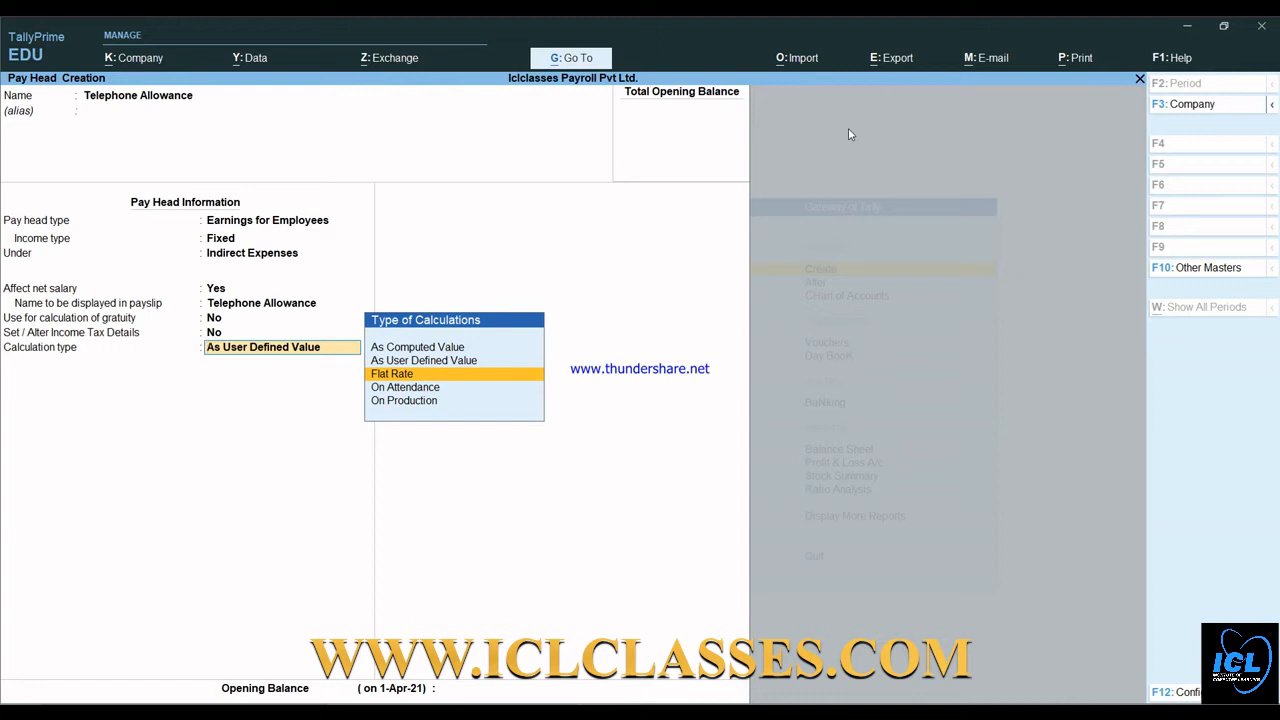
key(Return)
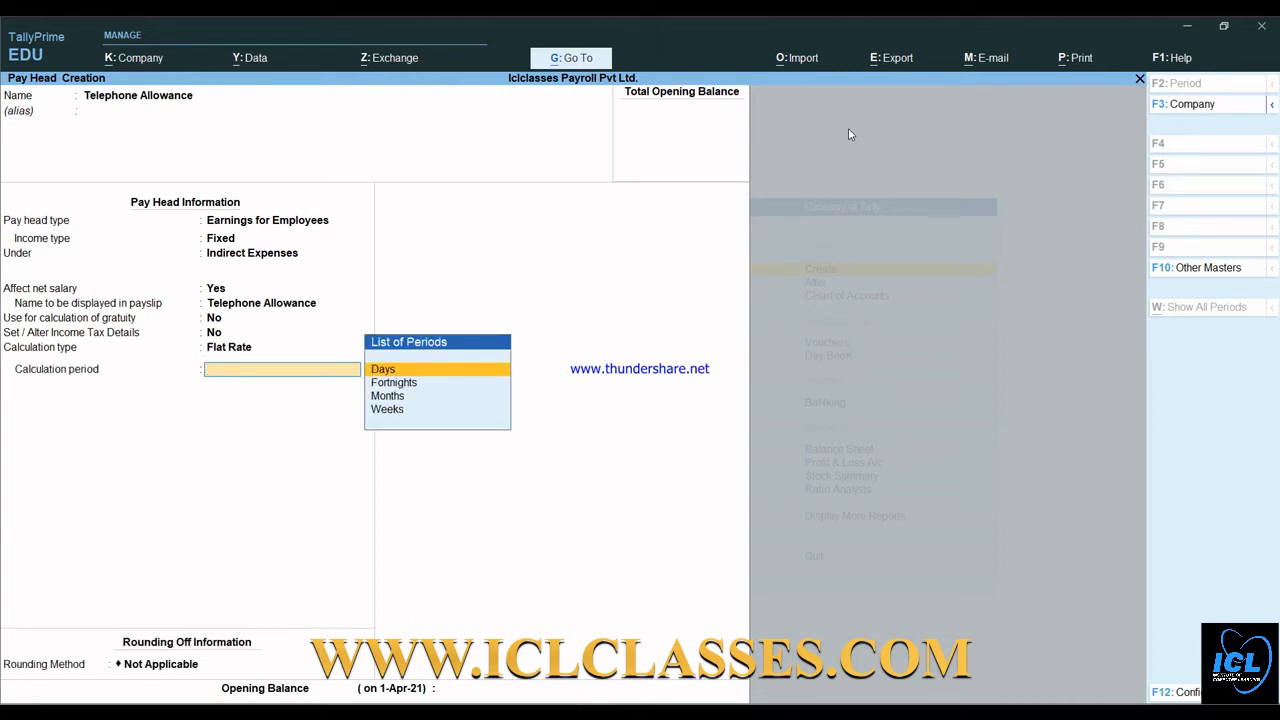
key(Down)
key(Down)
key(Return)
key(Return)
key(Return)
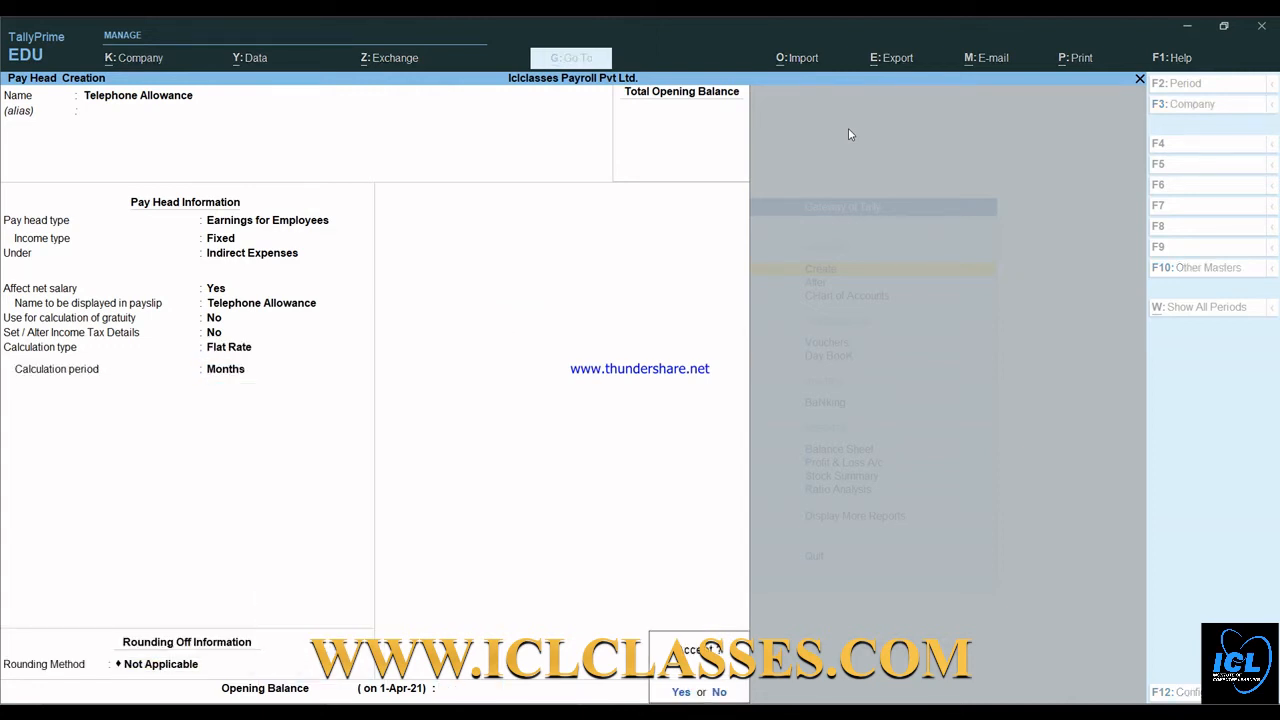
key(Return)
- Create the Overtime pay head: Fixed earning under Indirect Expenses, On Production using the Overtime production type, no rounding
text(Overtime)
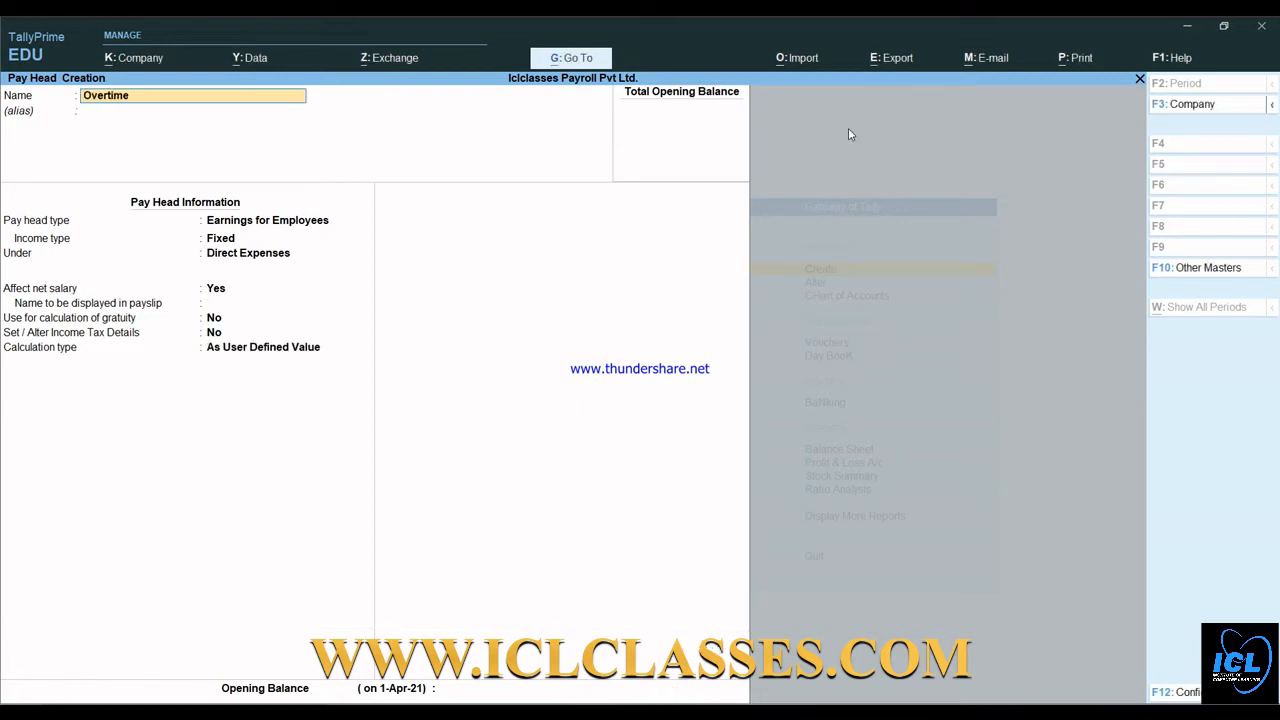
key(Return)
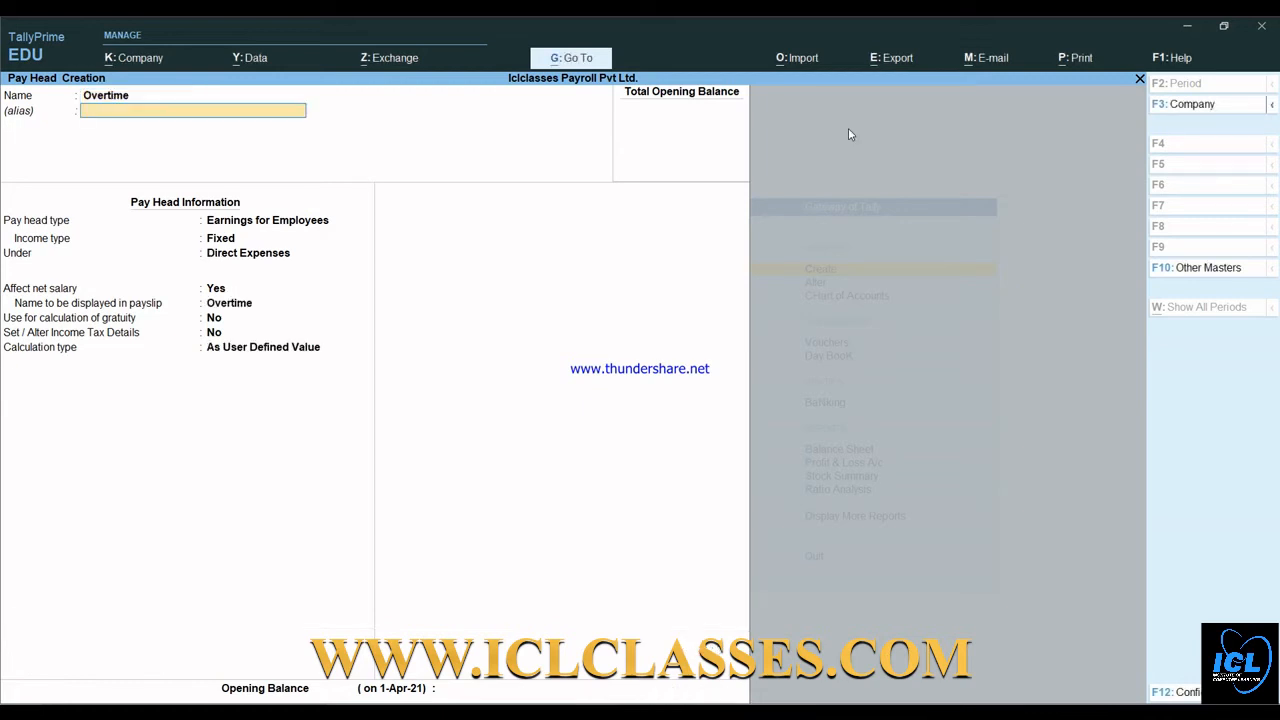
key(Return)
key(Return)
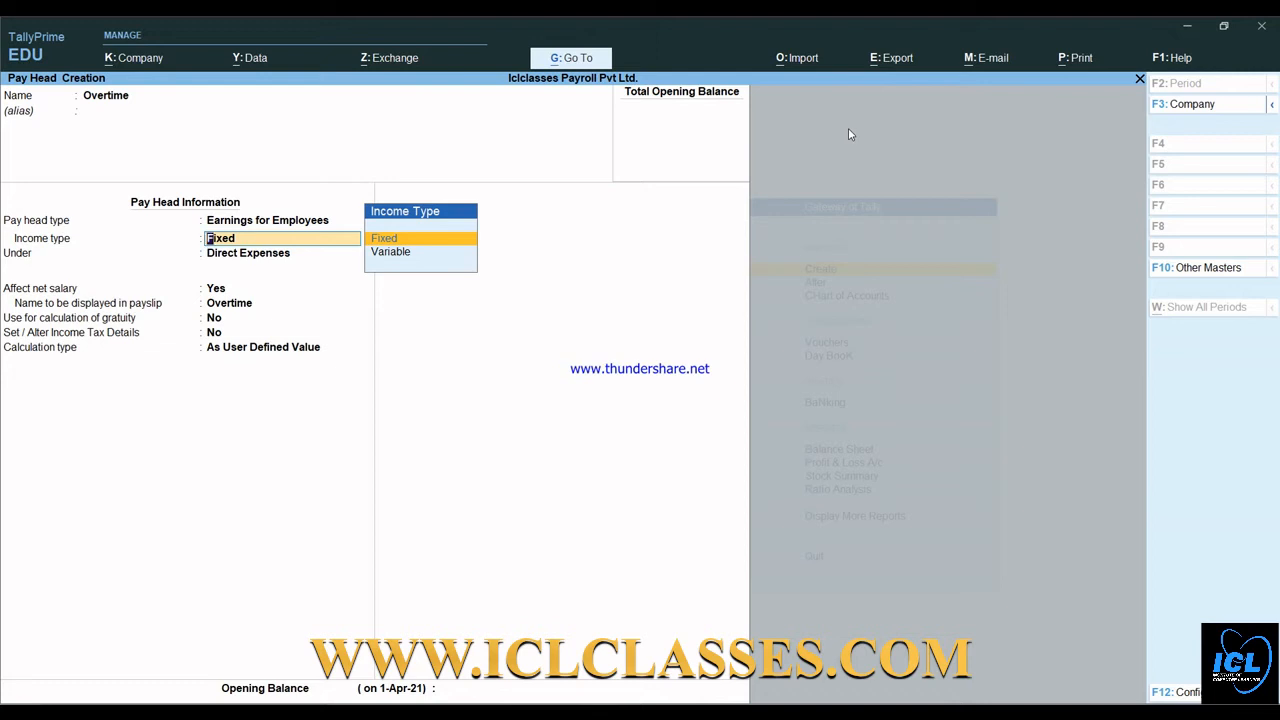
key(Return)
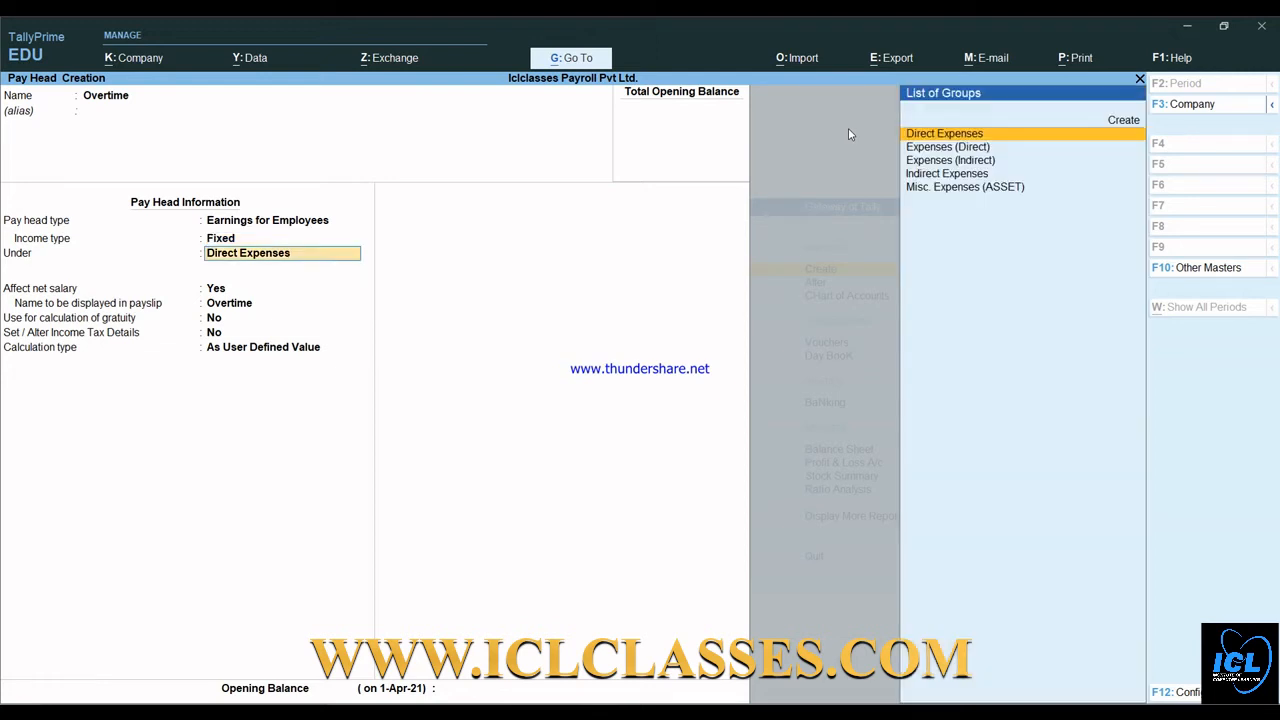
key(Down)
key(Down)
key(Down)
key(Return)
key(Return)
key(Return)
key(Return)
key(Return)
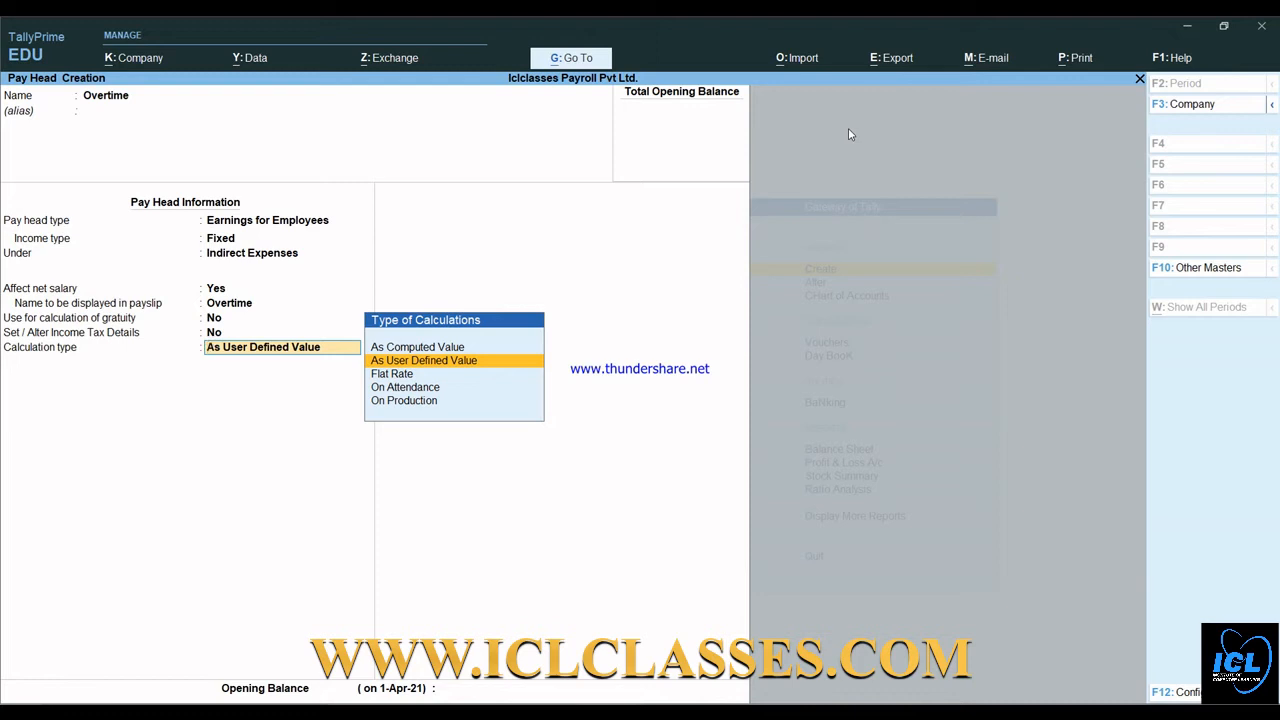
key(Down)
key(Down)
key(Down)
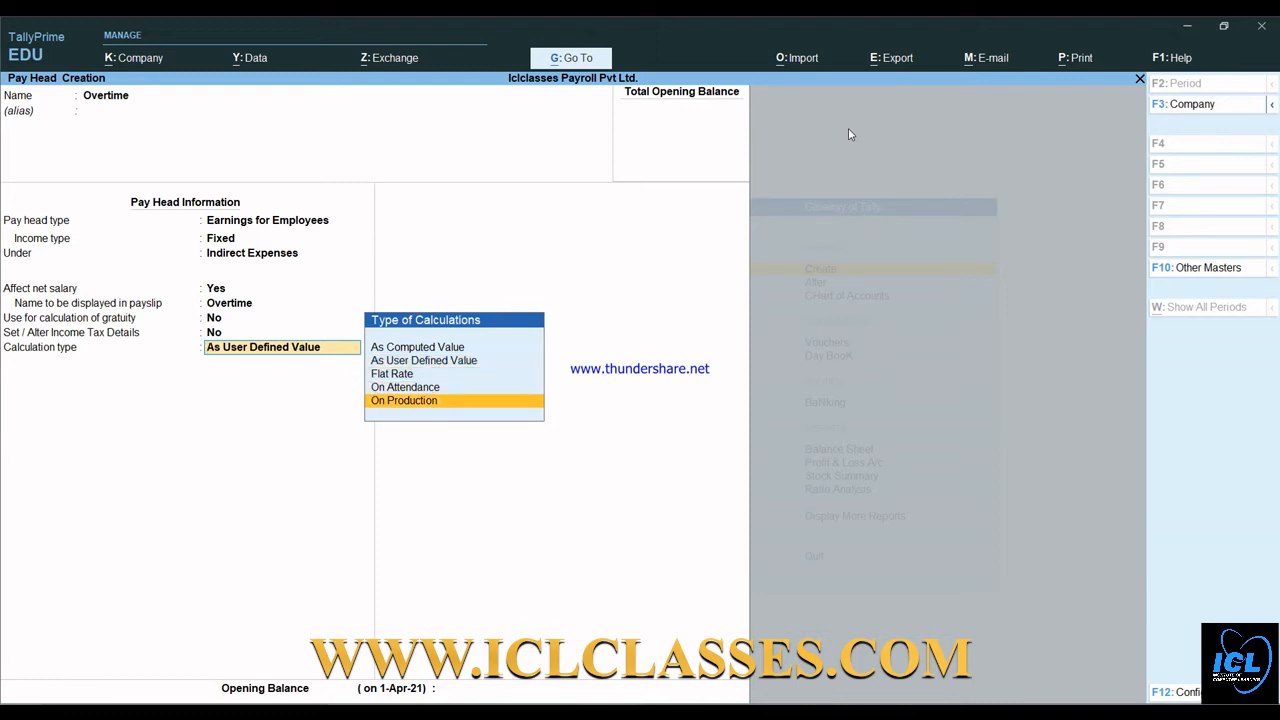
key(Return)
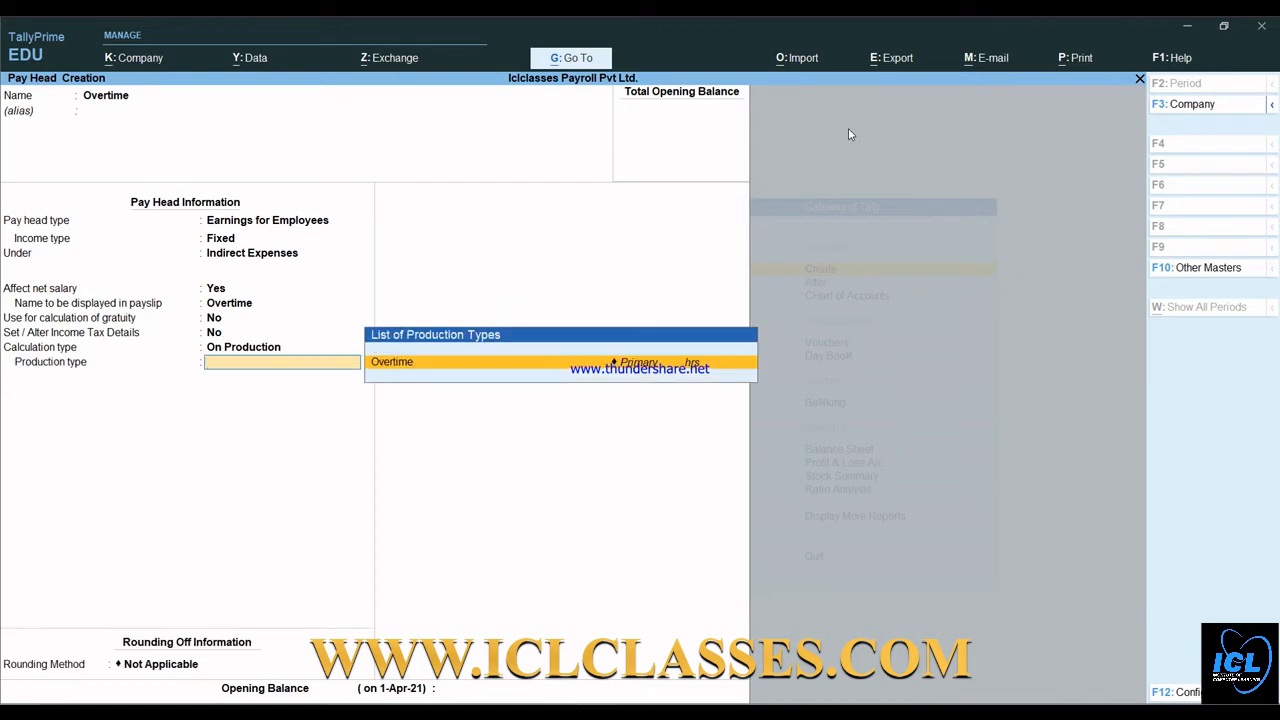
key(Return)
key(Return)
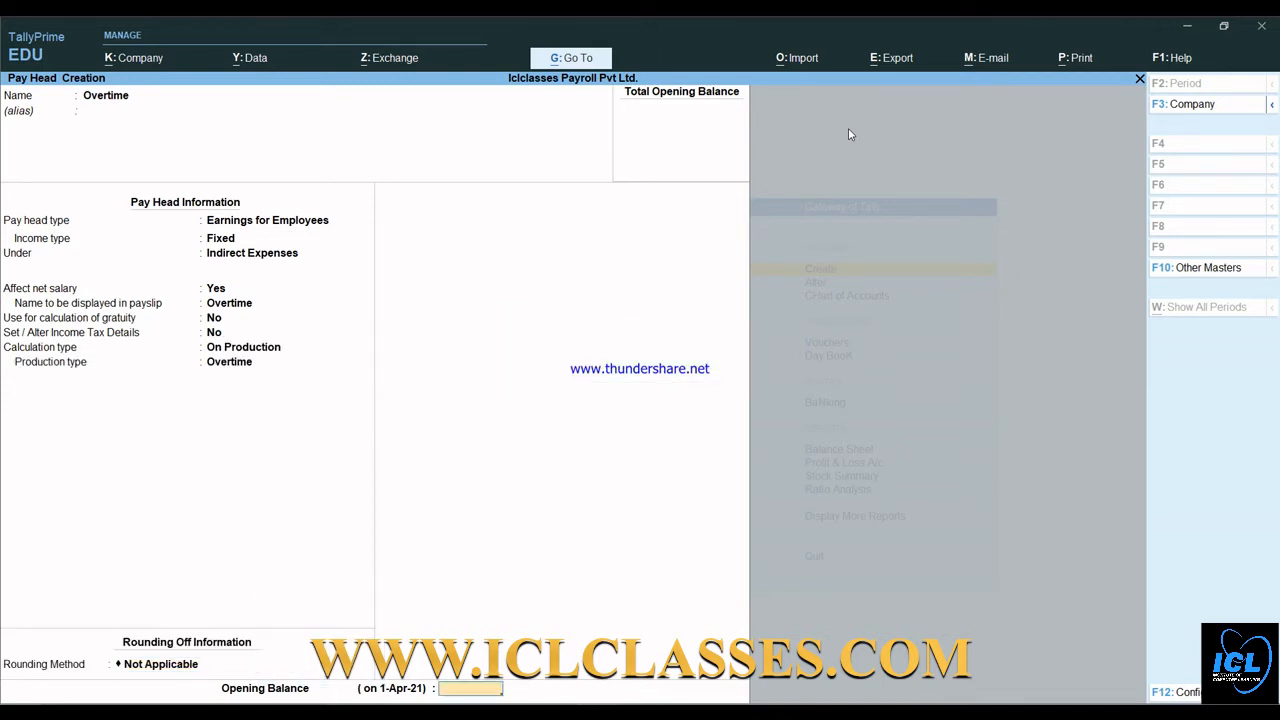
key(Return)
key(Return)
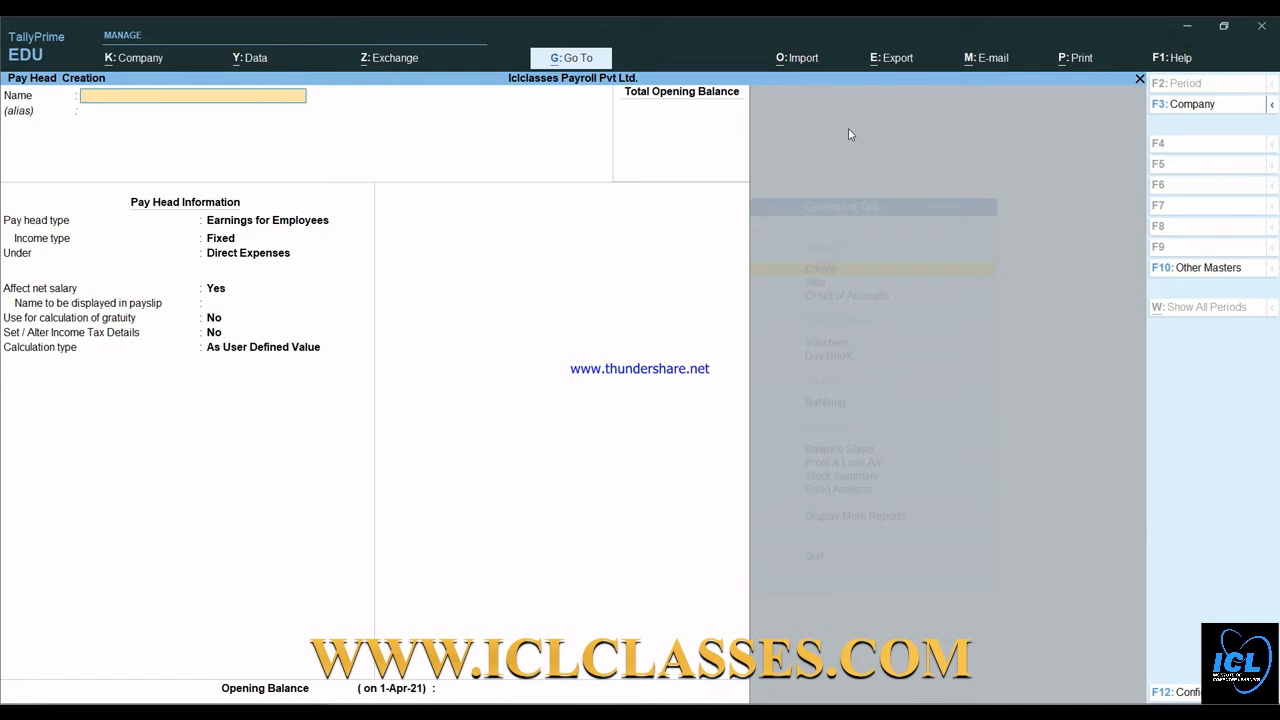
- Name the pay head Pf(Provident Fund) as a Deductions From Employees head under Indirect Expenses
text(Pf(Provident fund))
key(Return)
key(Return)
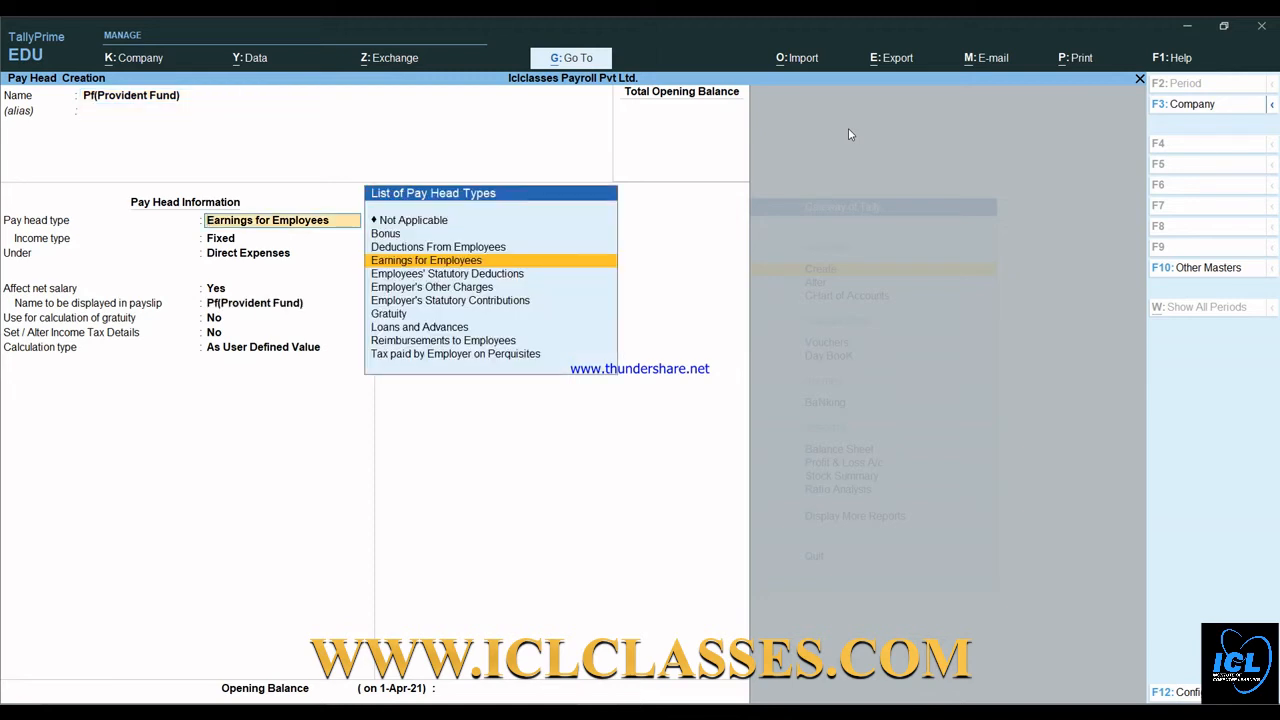
key(Up)
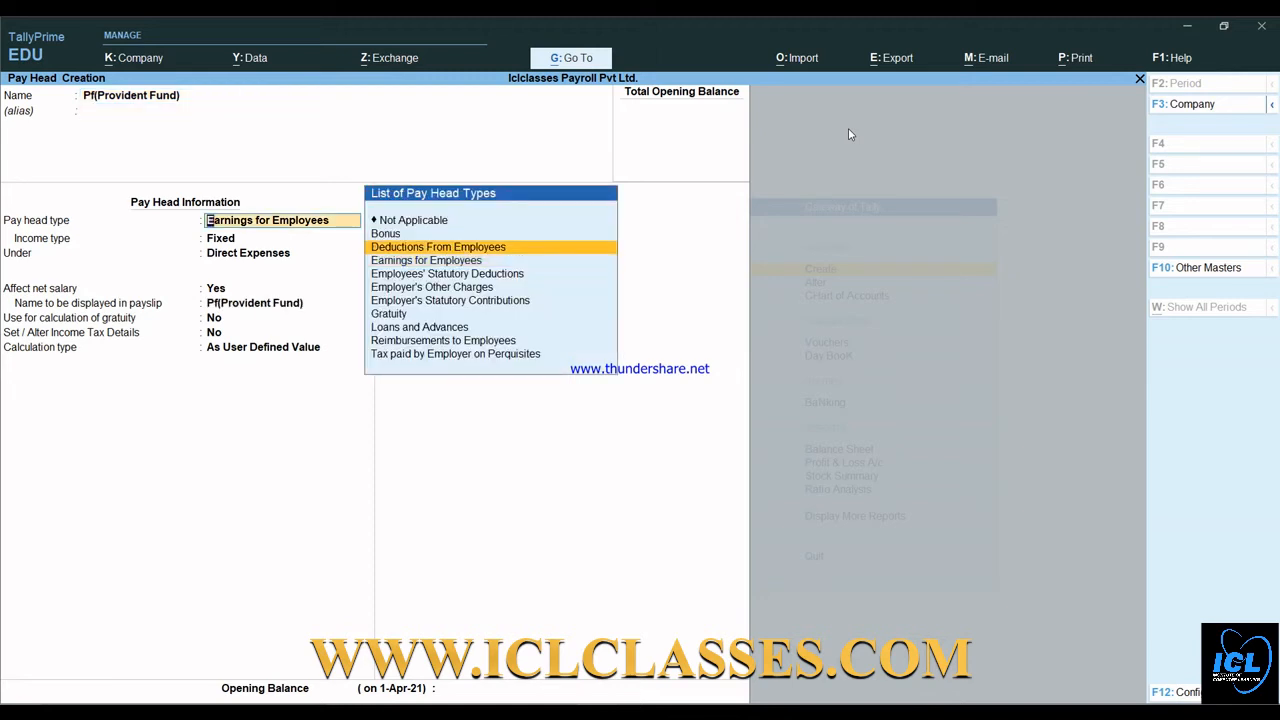
key(Return)
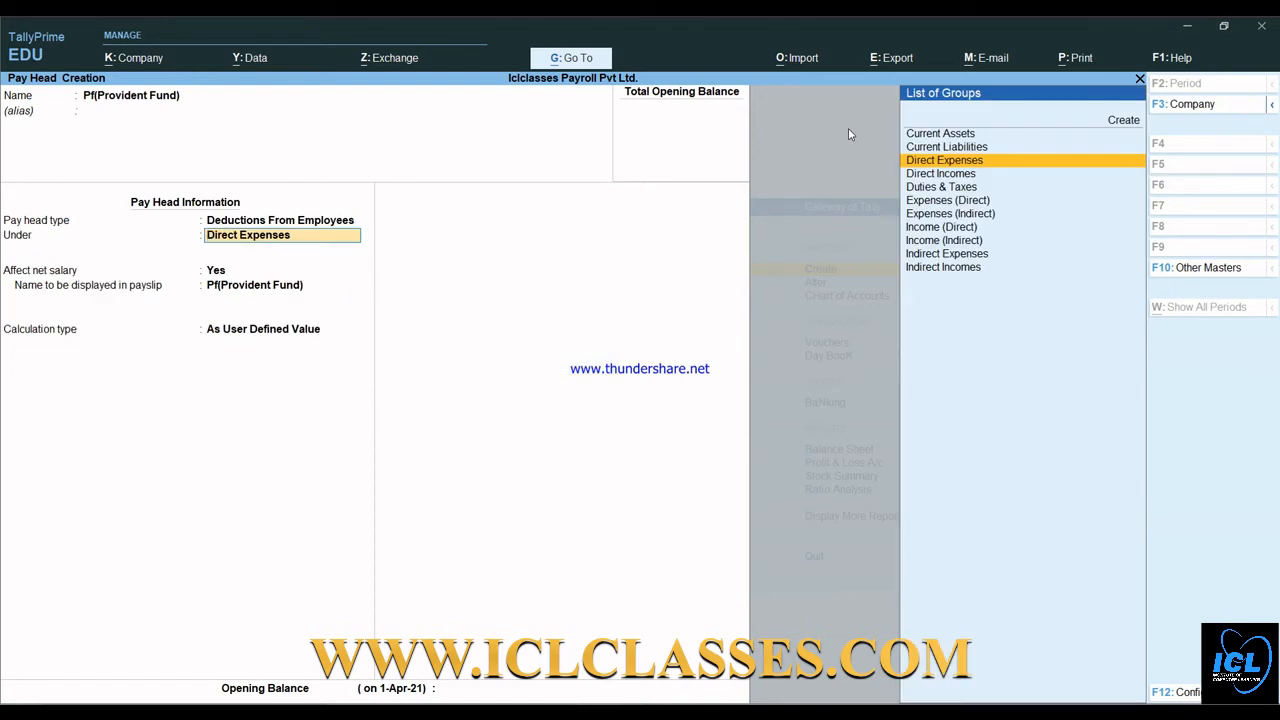
key(Down)
key(Down)
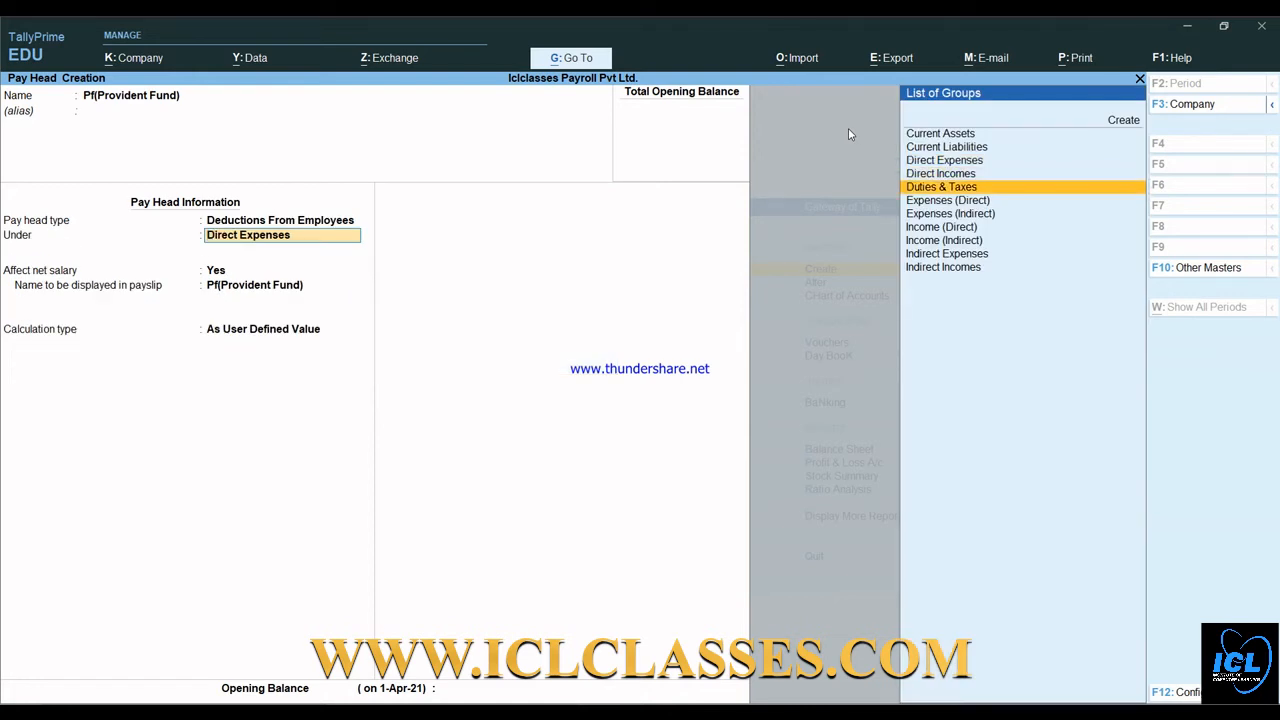
key(Up)
key(Down)
key(Down)
key(Down)
key(Down)
key(Down)
key(Down)
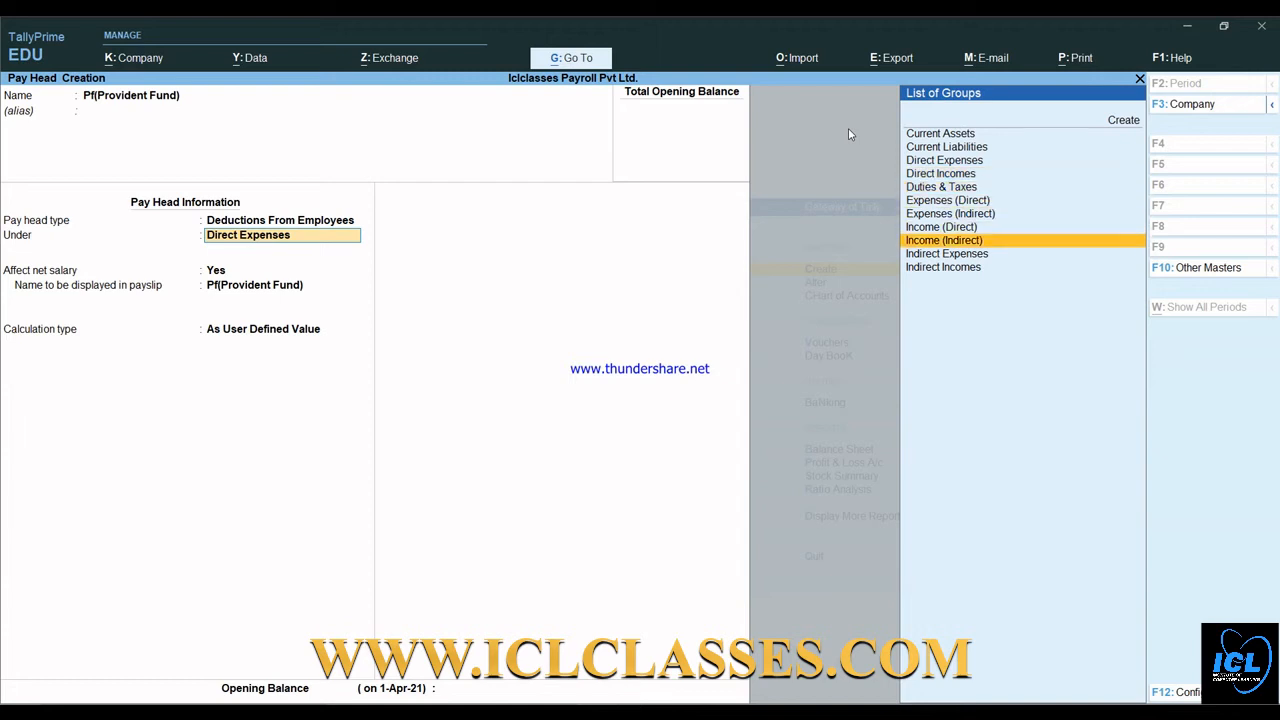
key(Return)
- Set the calculation type to As Computed Value, monthly, with no rounding
key(Return)
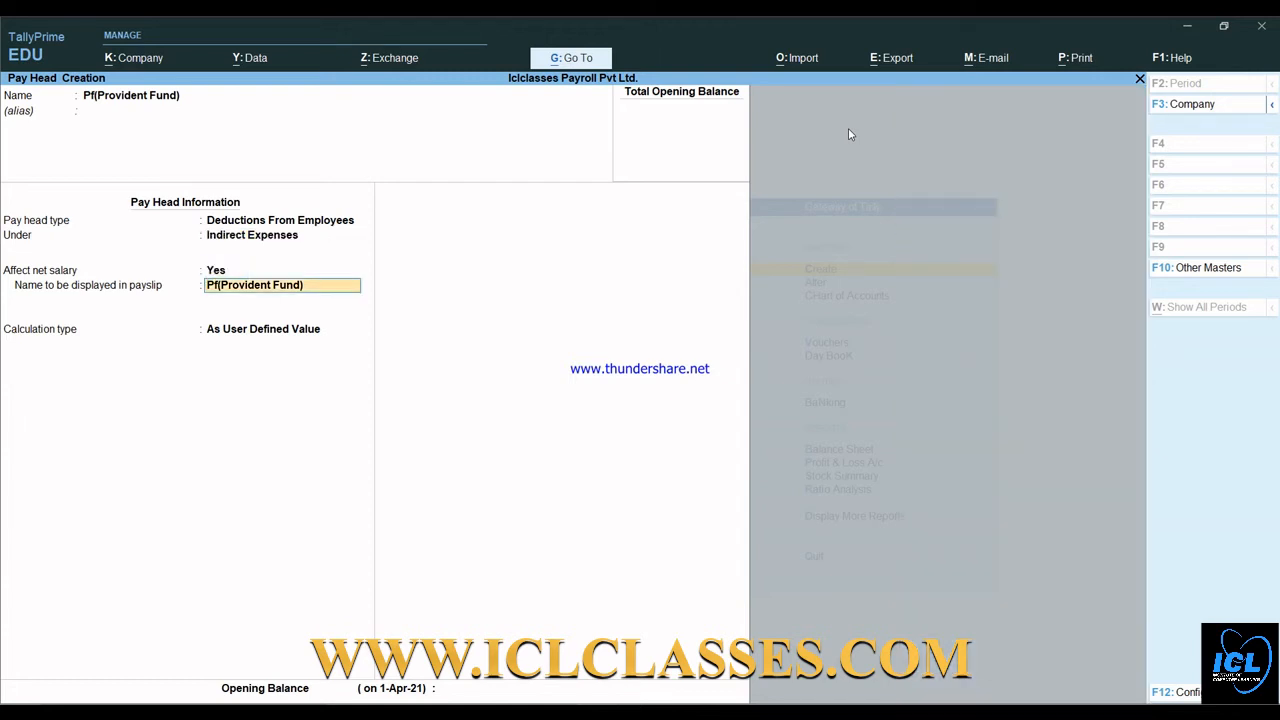
key(Return)
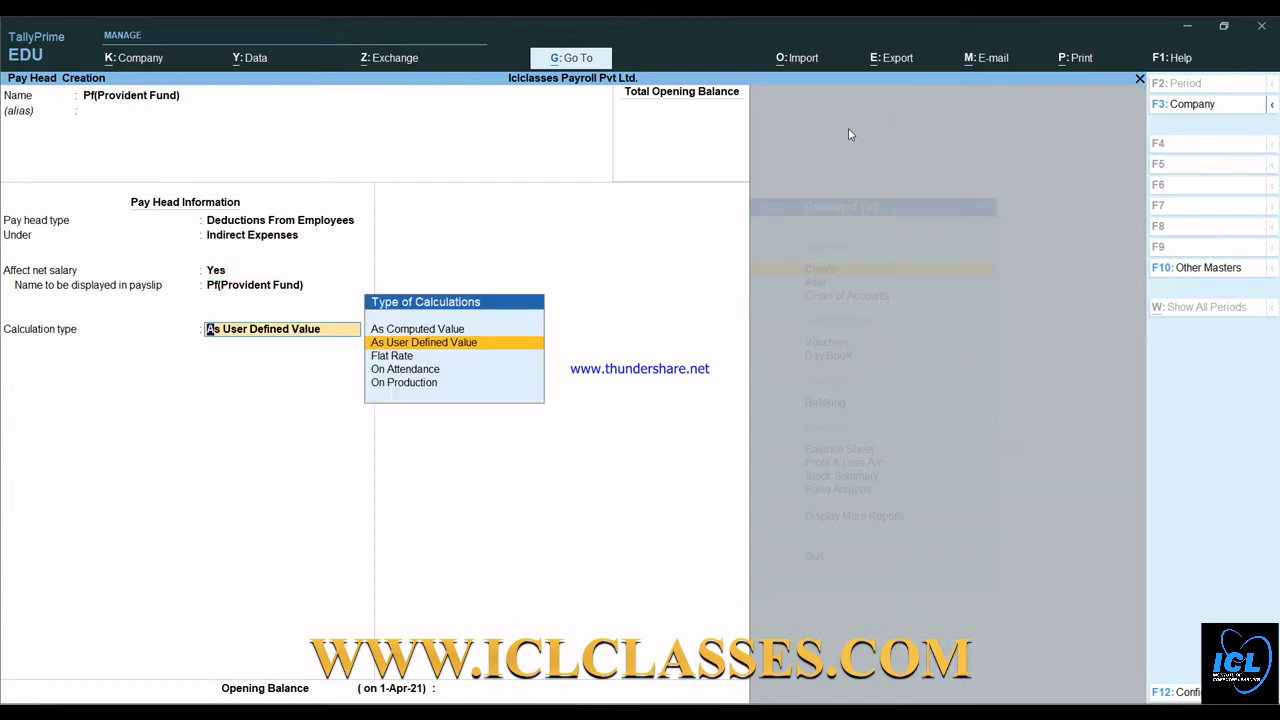
key(Up)
key(Return)
key(Return)
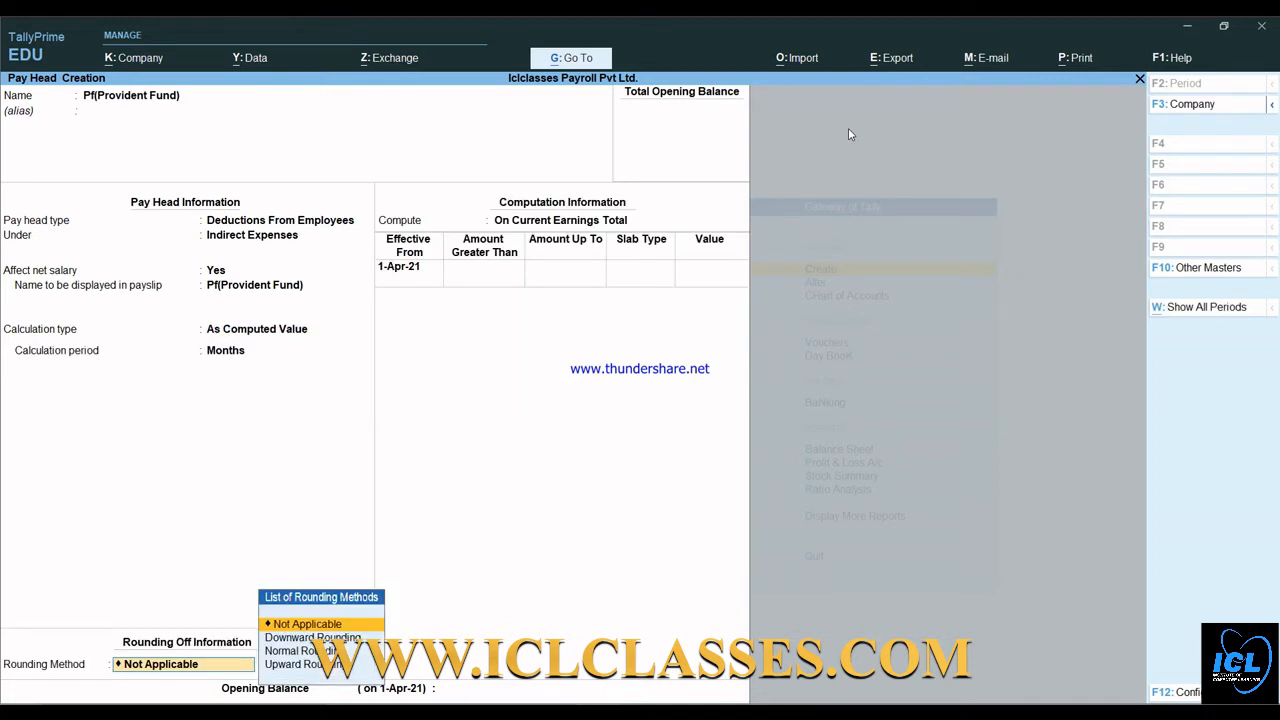
key(Return)
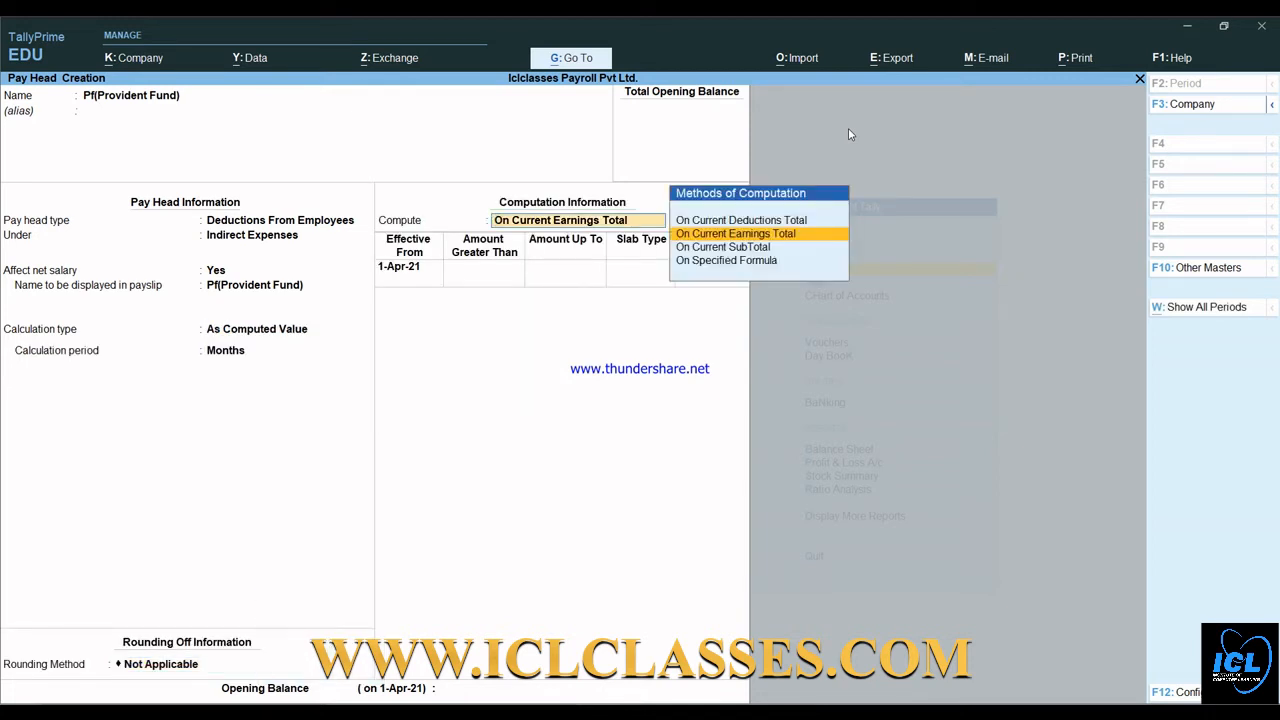
- Compute PF on a specified formula of Basic Salary at 12 percent, and accept the pay head
key(Down)
key(Down)
key(Return)
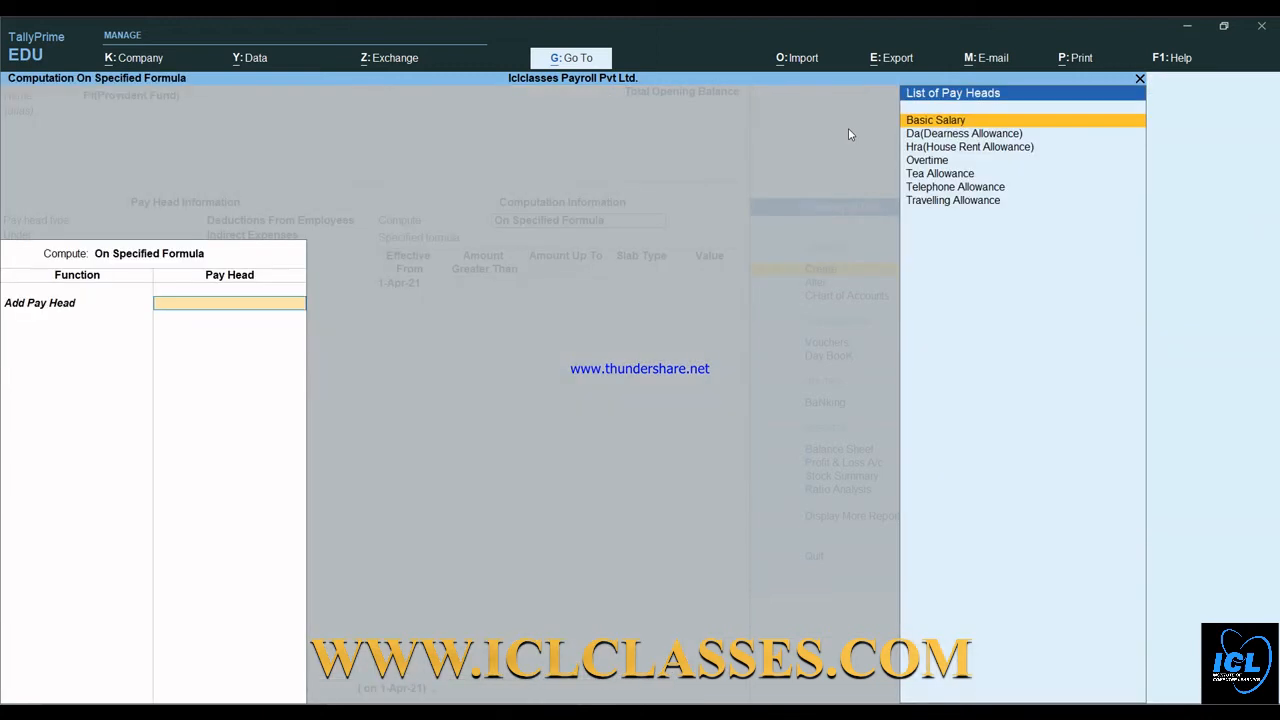
key(Return)
key(Return)
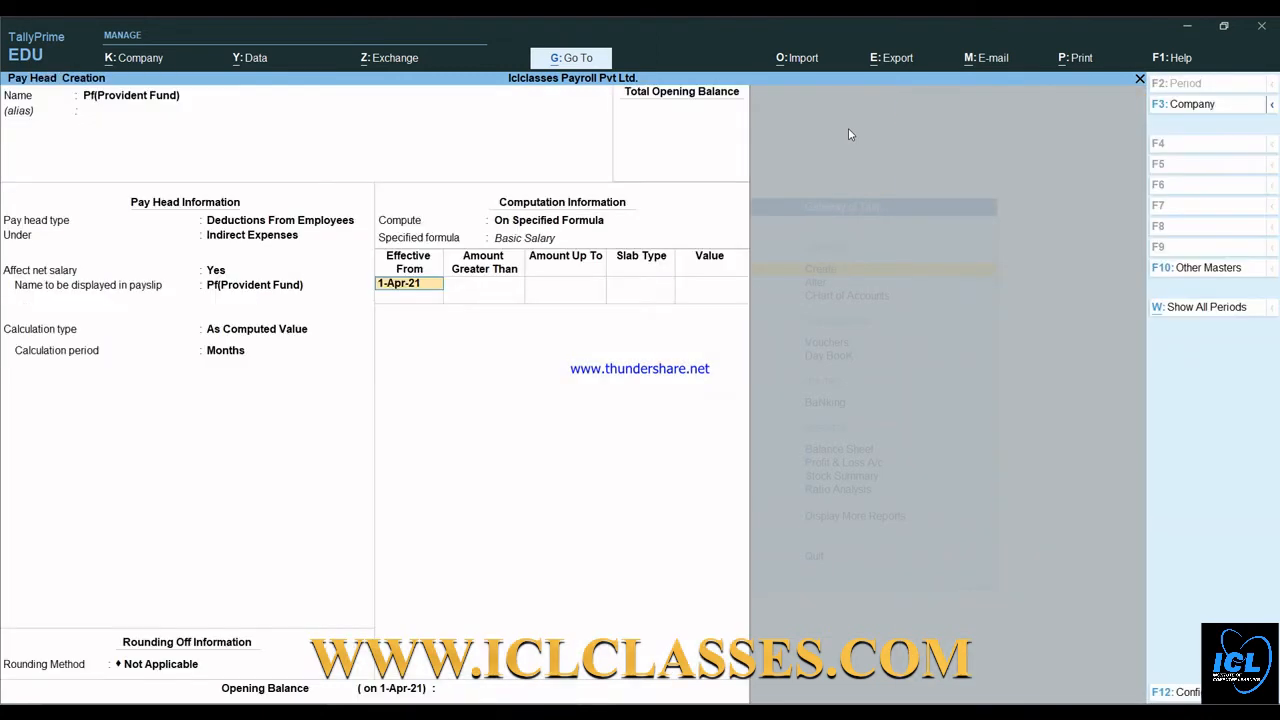
key(Return)
key(Return)
key(Return)
text(12)
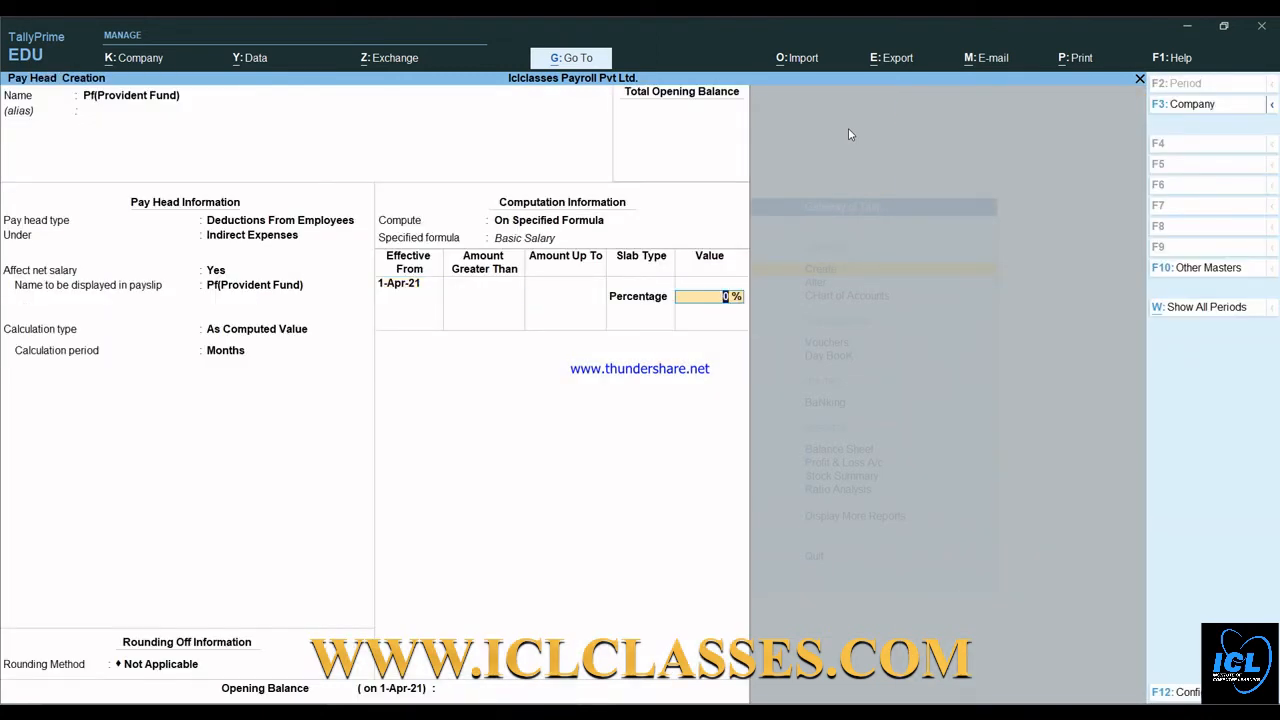
key(Return)
key(Return)
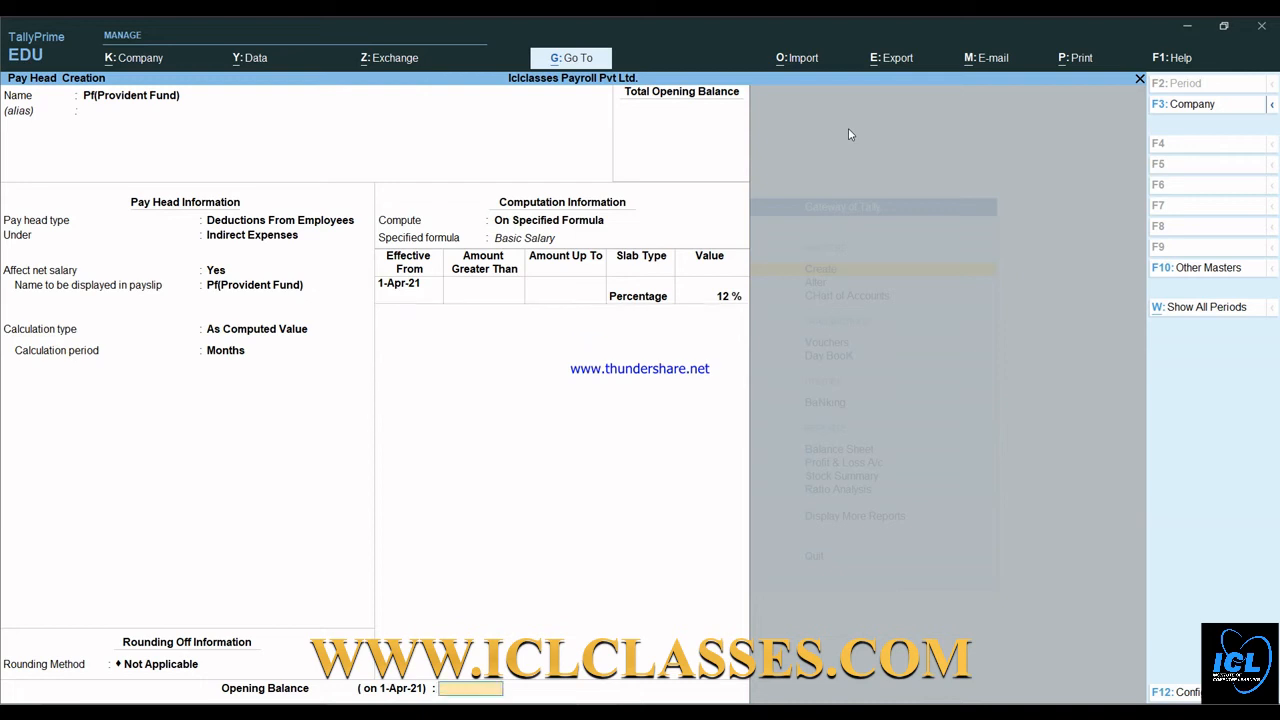
key(Return)
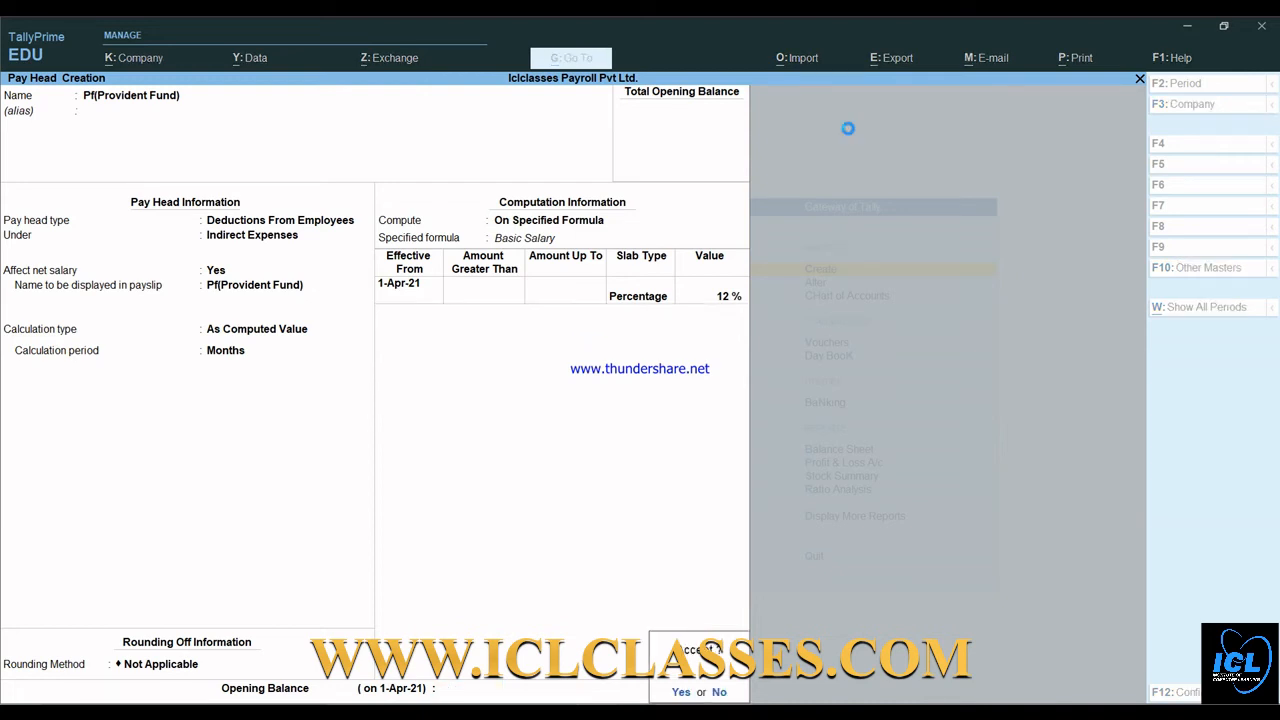
key(Return)
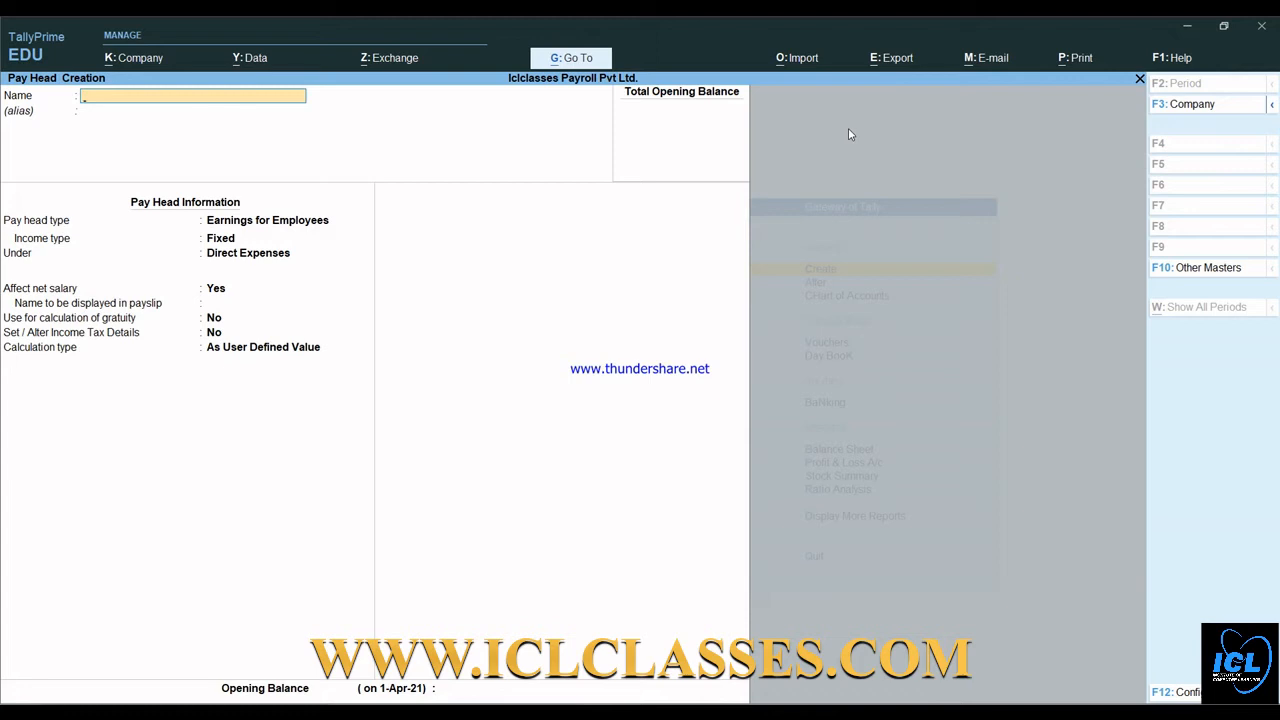
- Quit pay head creation and start a new Employee master from the List of Masters
key(Escape)
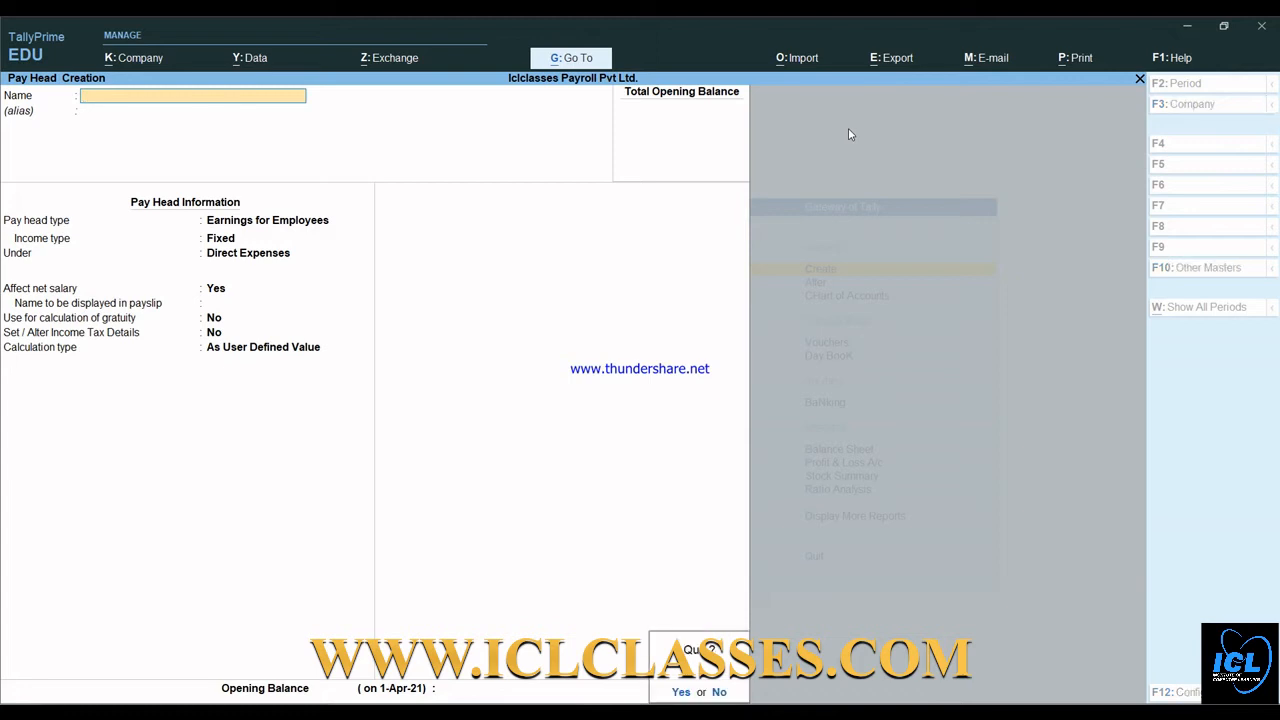
key(Return)
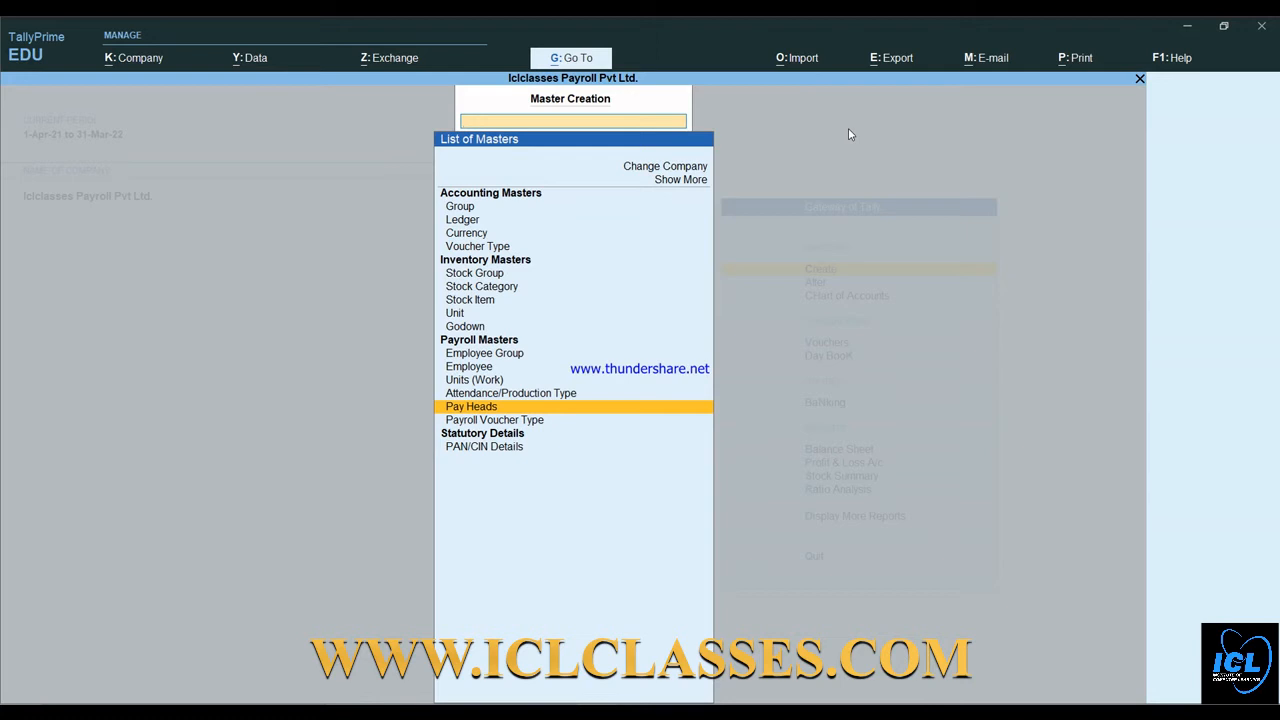
key(Up)
key(Up)
key(Up)
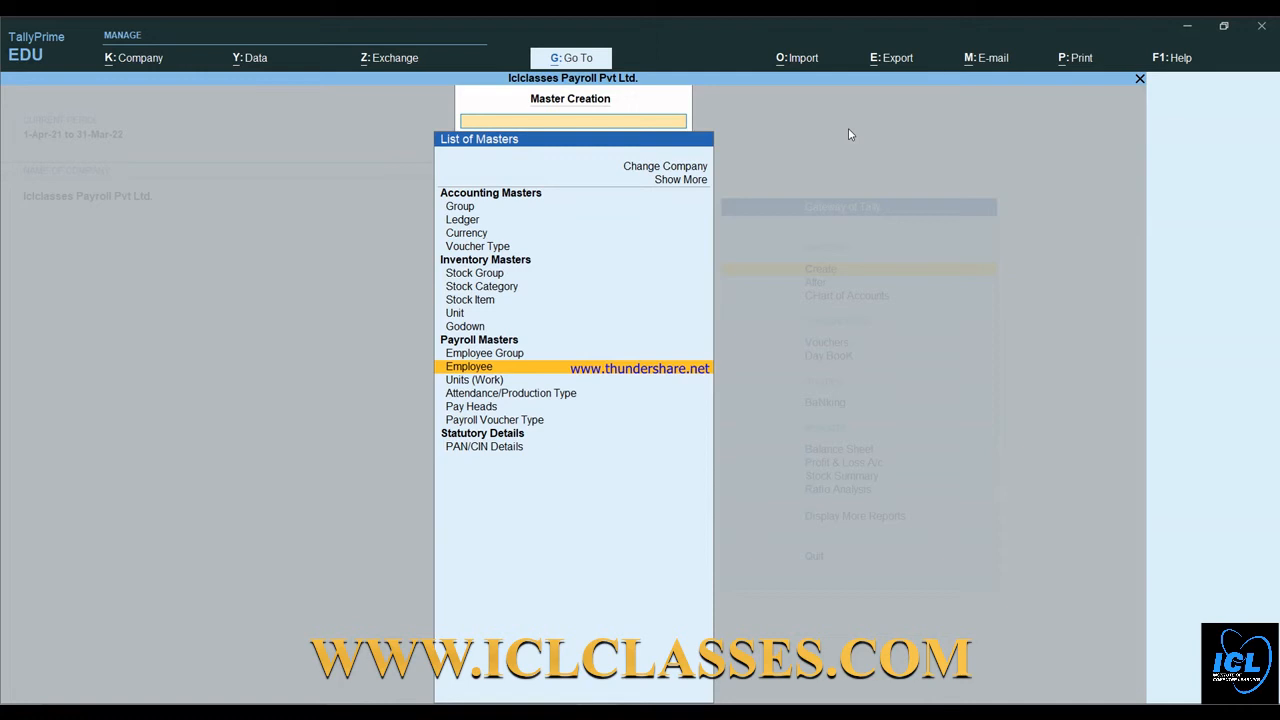
key(Return)
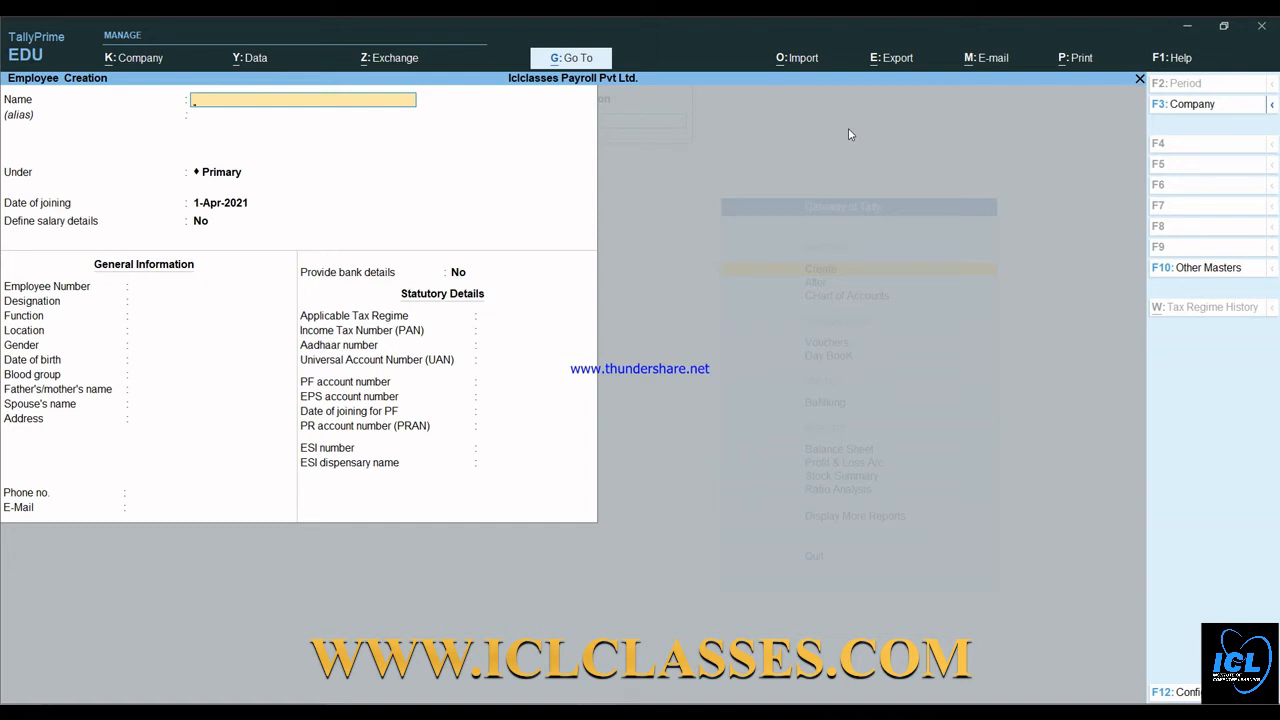
- Enter the employee's name, place them under the Finance group, and keep joining date 1-Apr-2021
key(Return)
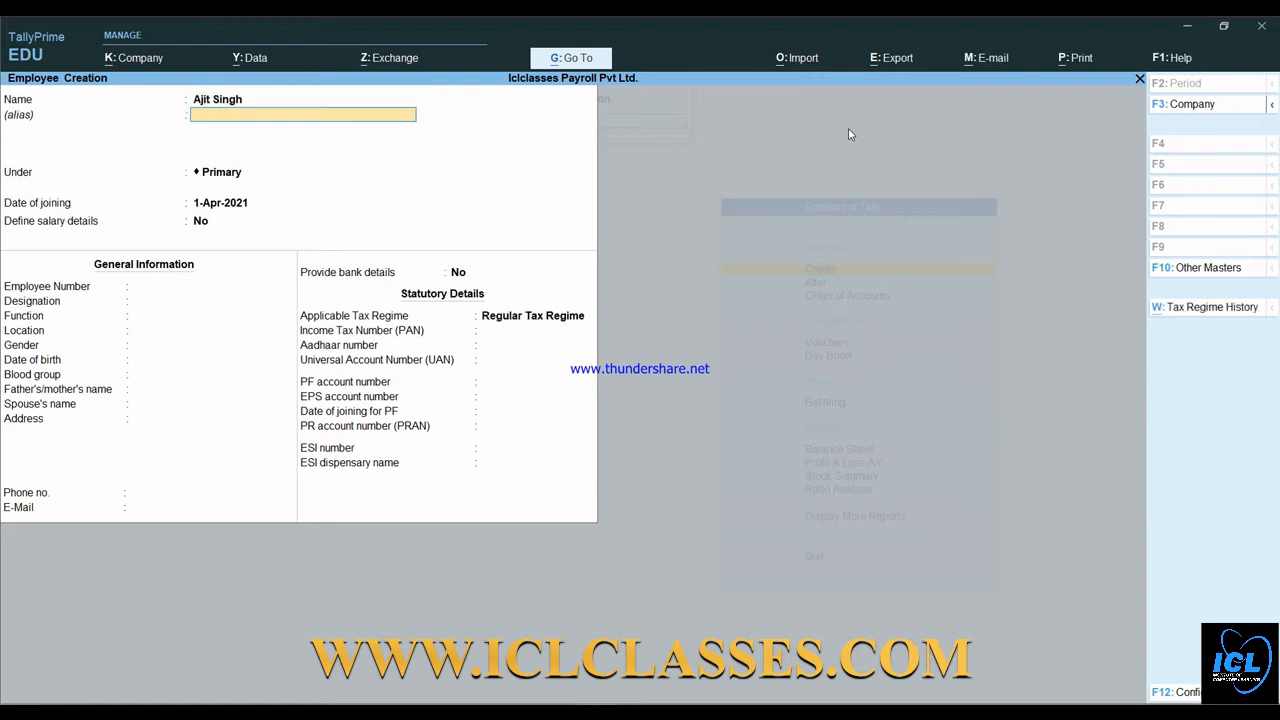
key(Return)
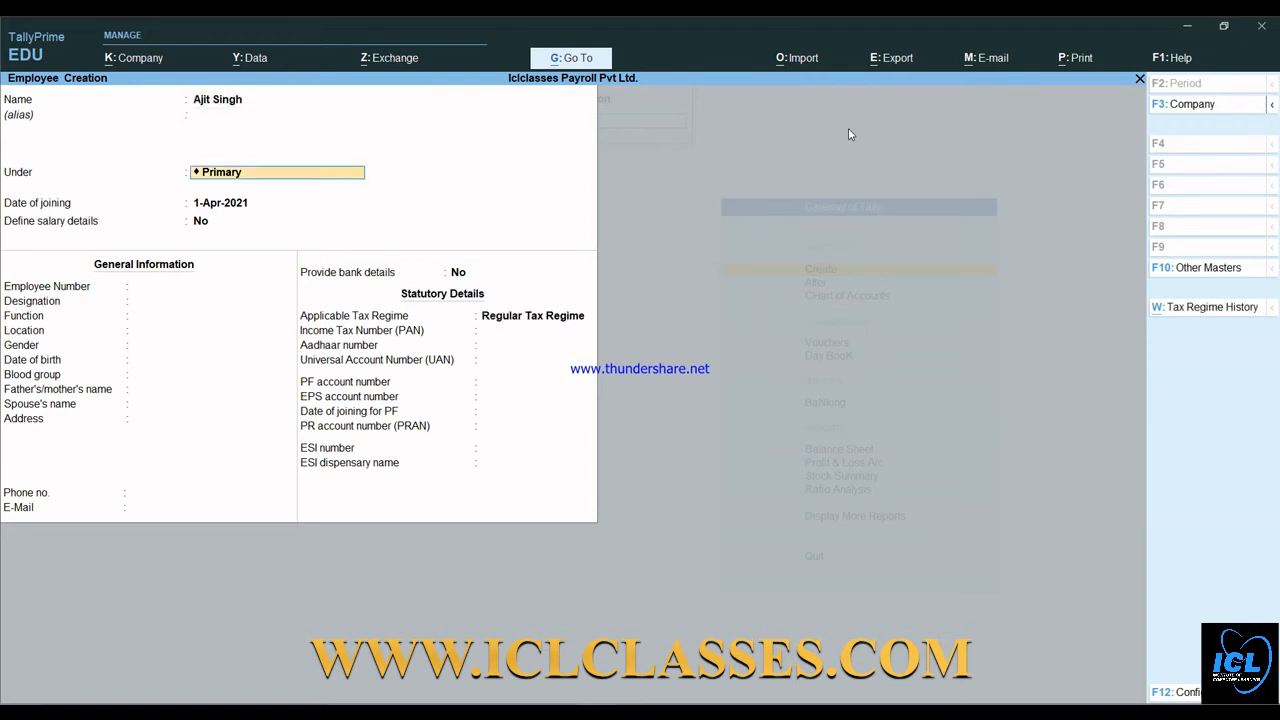
key(BackSpace)
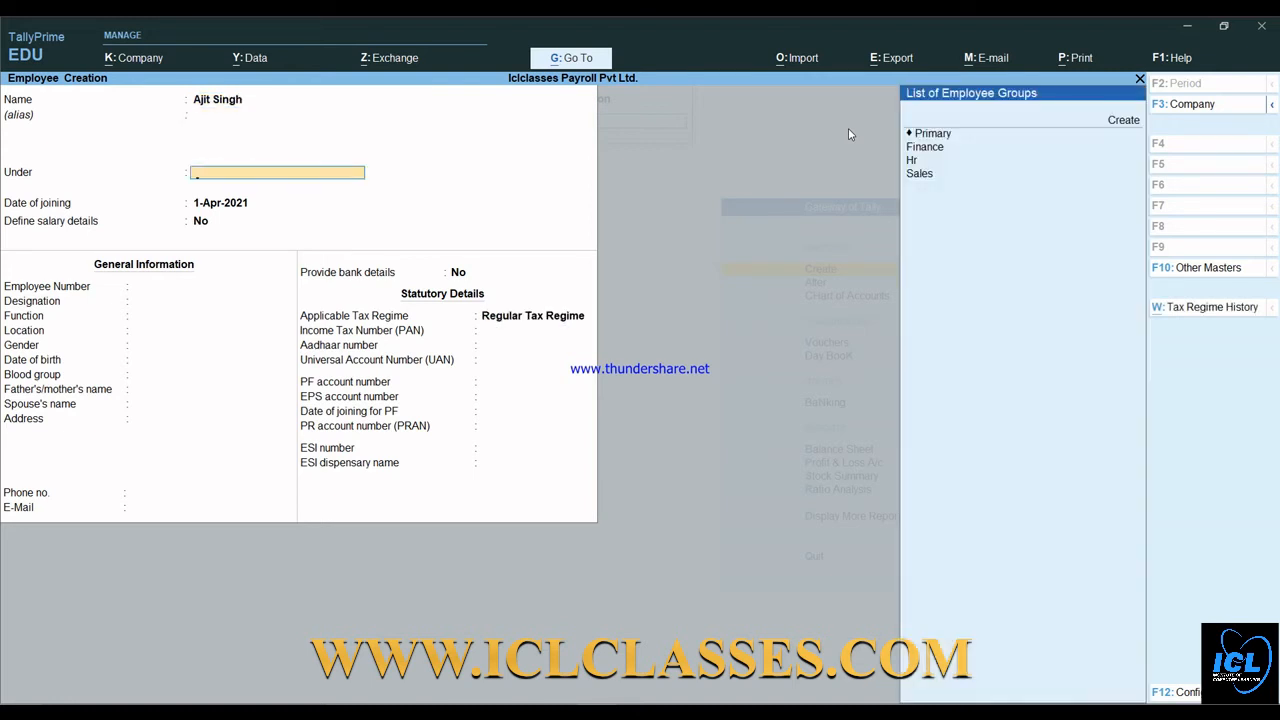
key(Down)
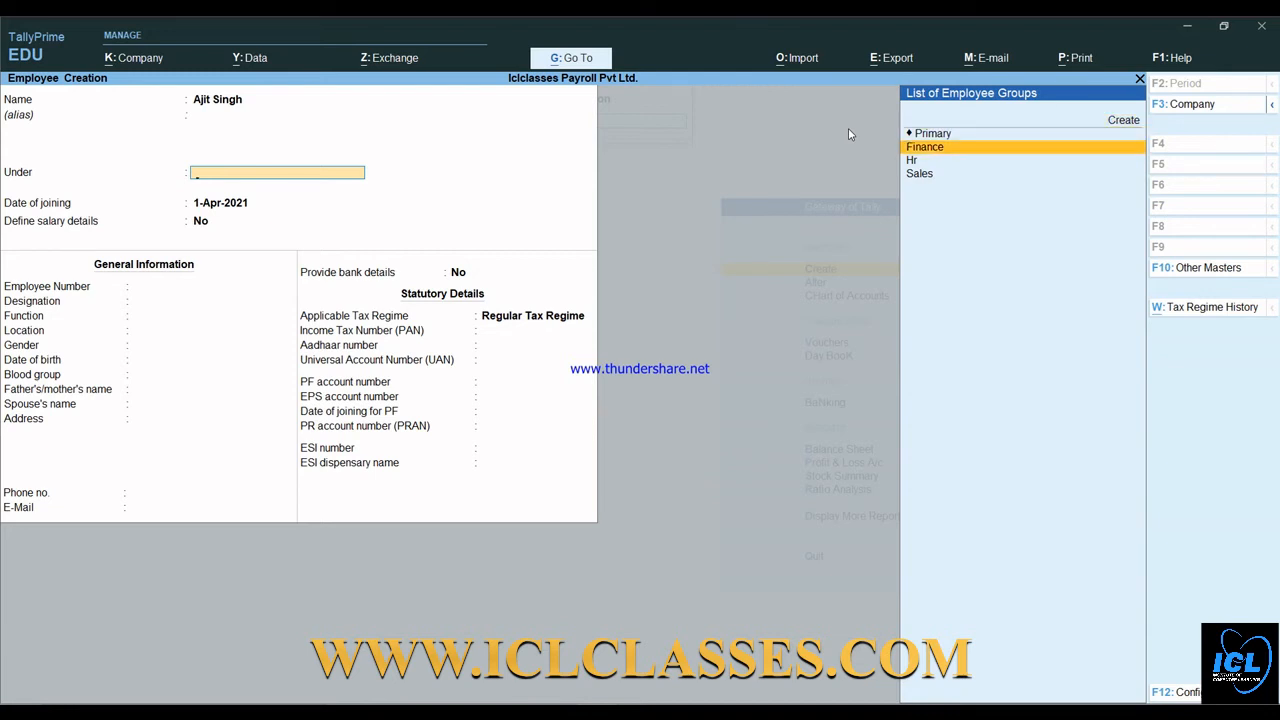
key(Return)
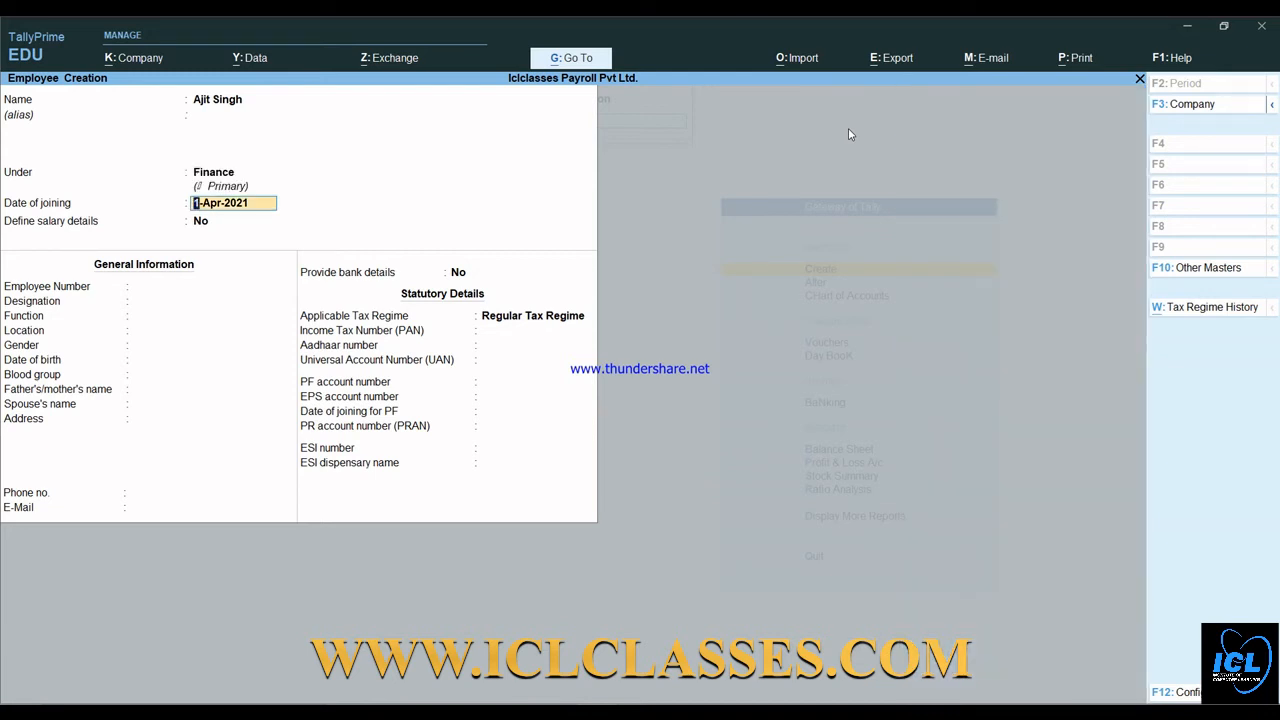
key(Return)
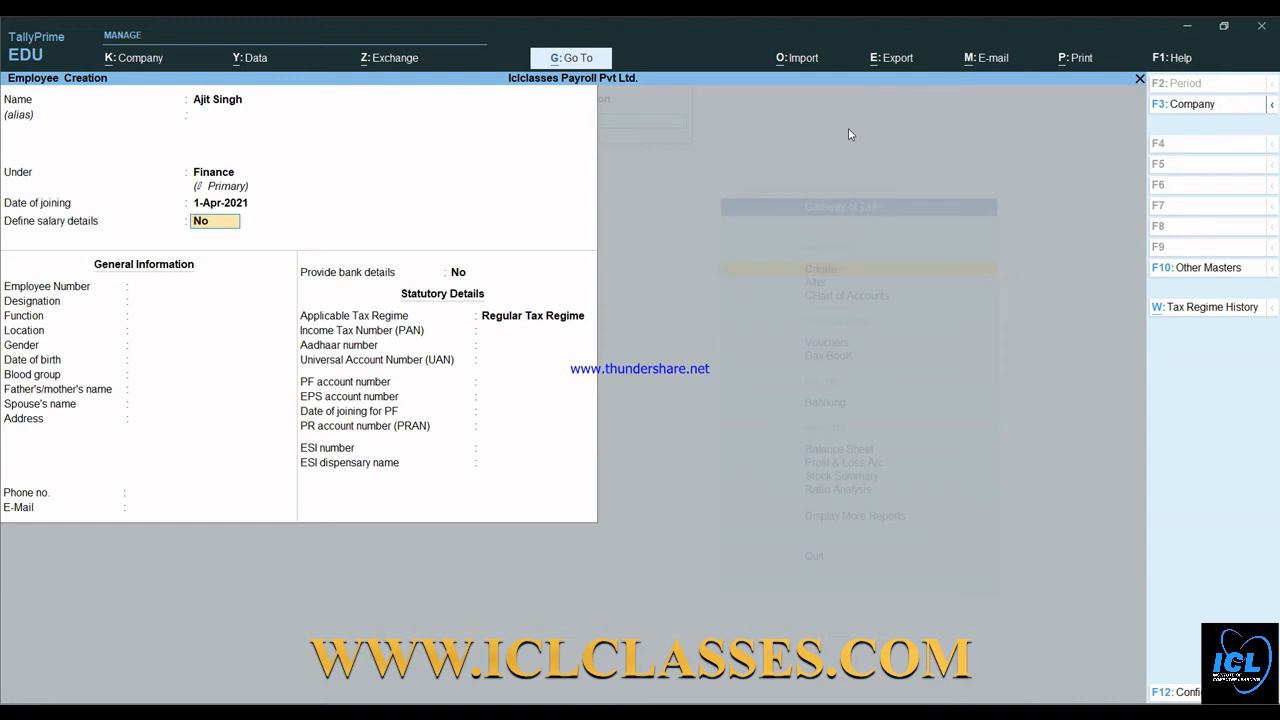
- Answer Yes to Define salary details to open the employee's Salary Details Creation screen
text(y)
key(Return)
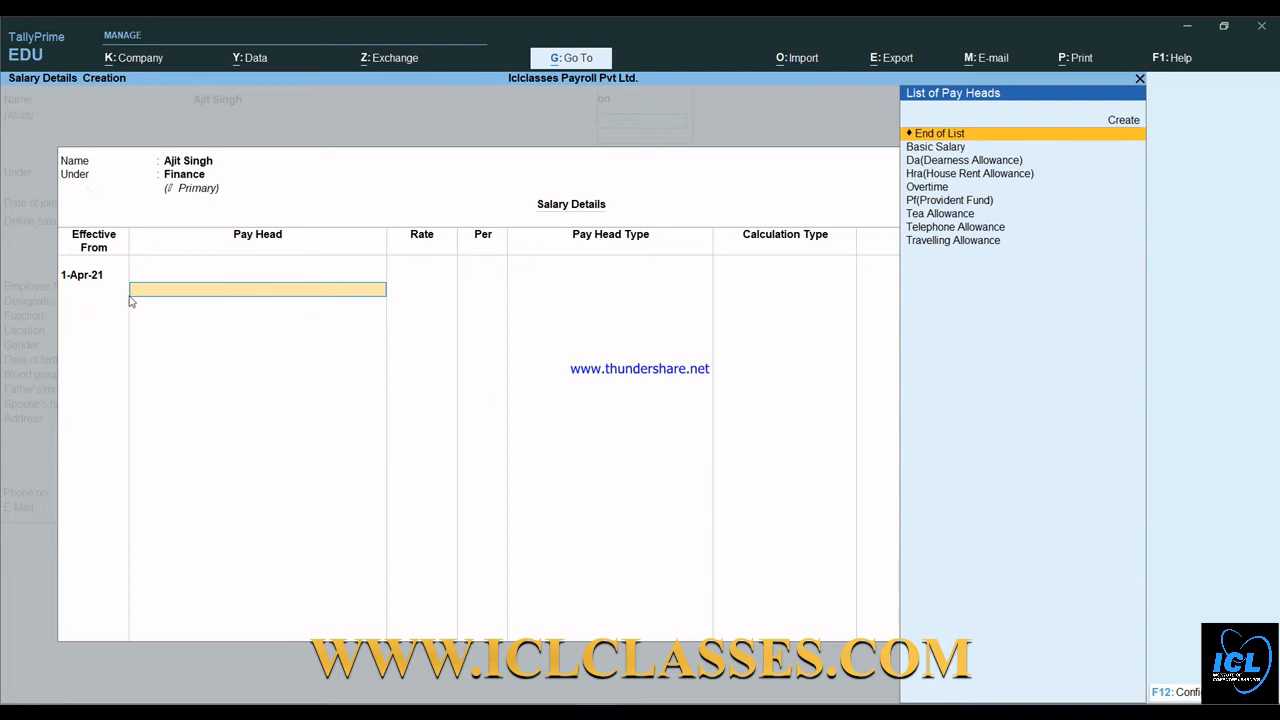
- Add Basic Salary as the first pay head at 20,000 per month
key(Down)
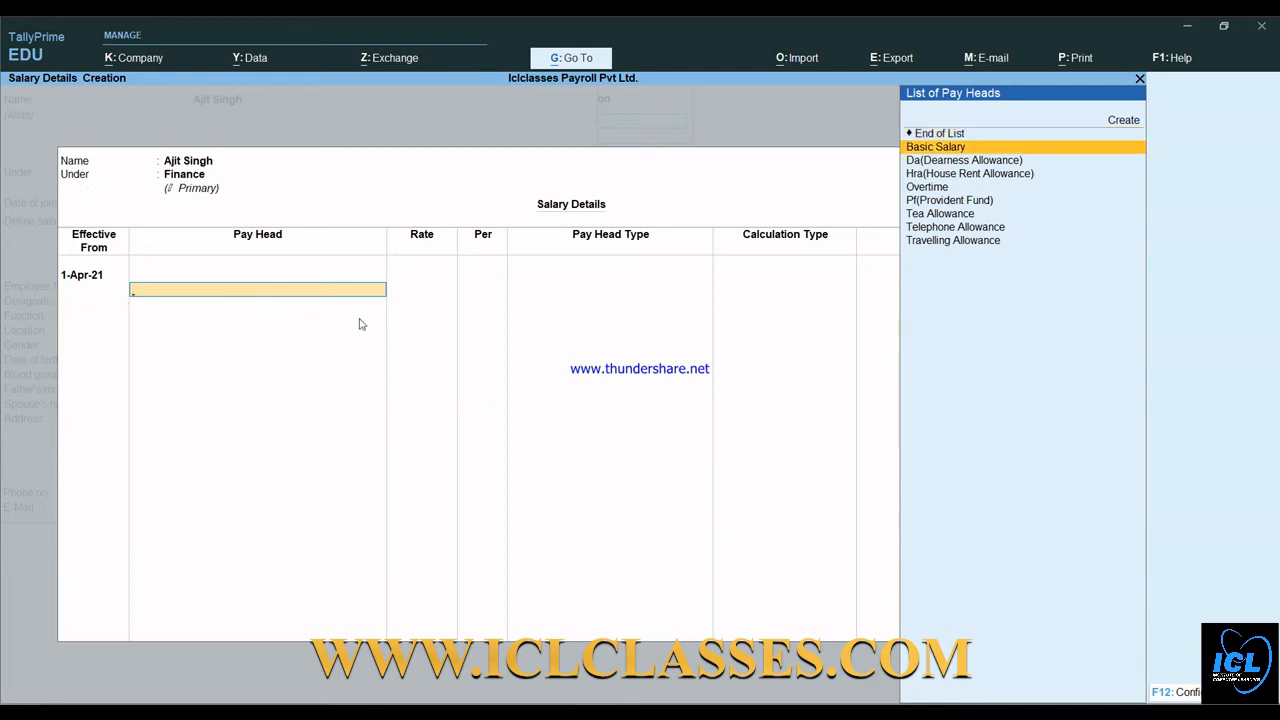
key(Return)
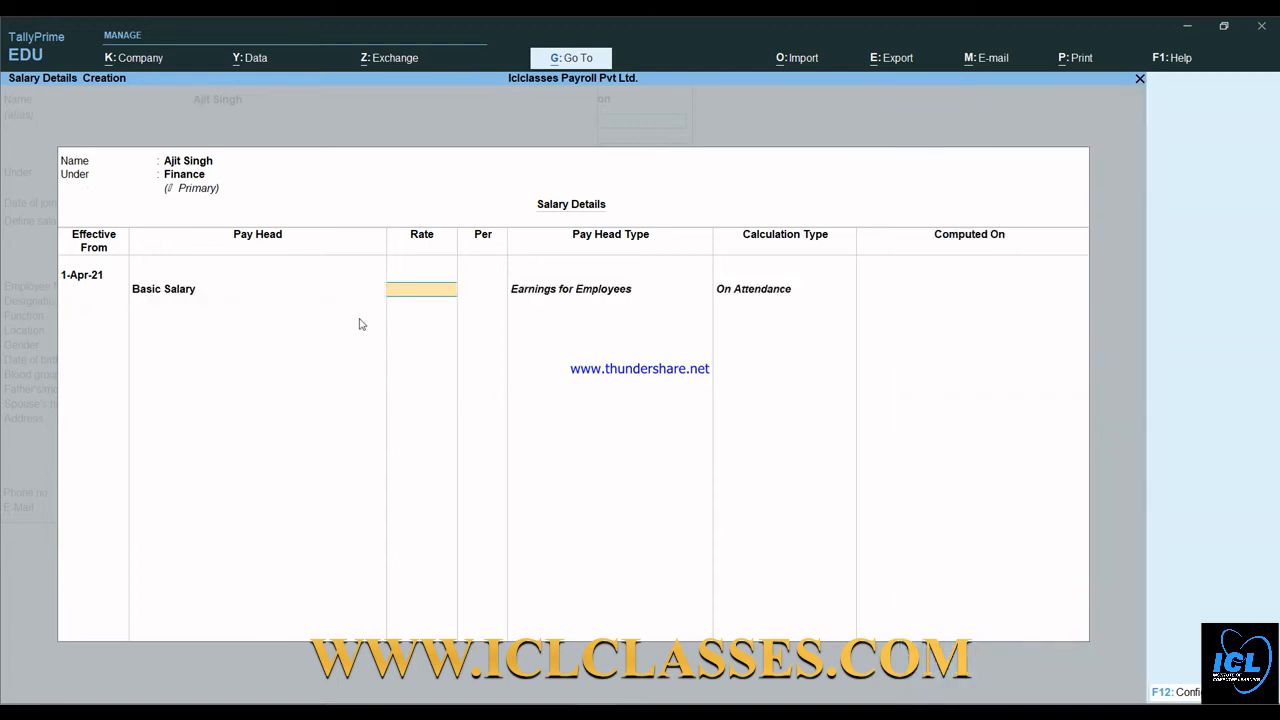
text(20,000)
key(Return)
- Add HRA, DA and Telephone Allowance at 2,000, then end the pay head list
key(Down)
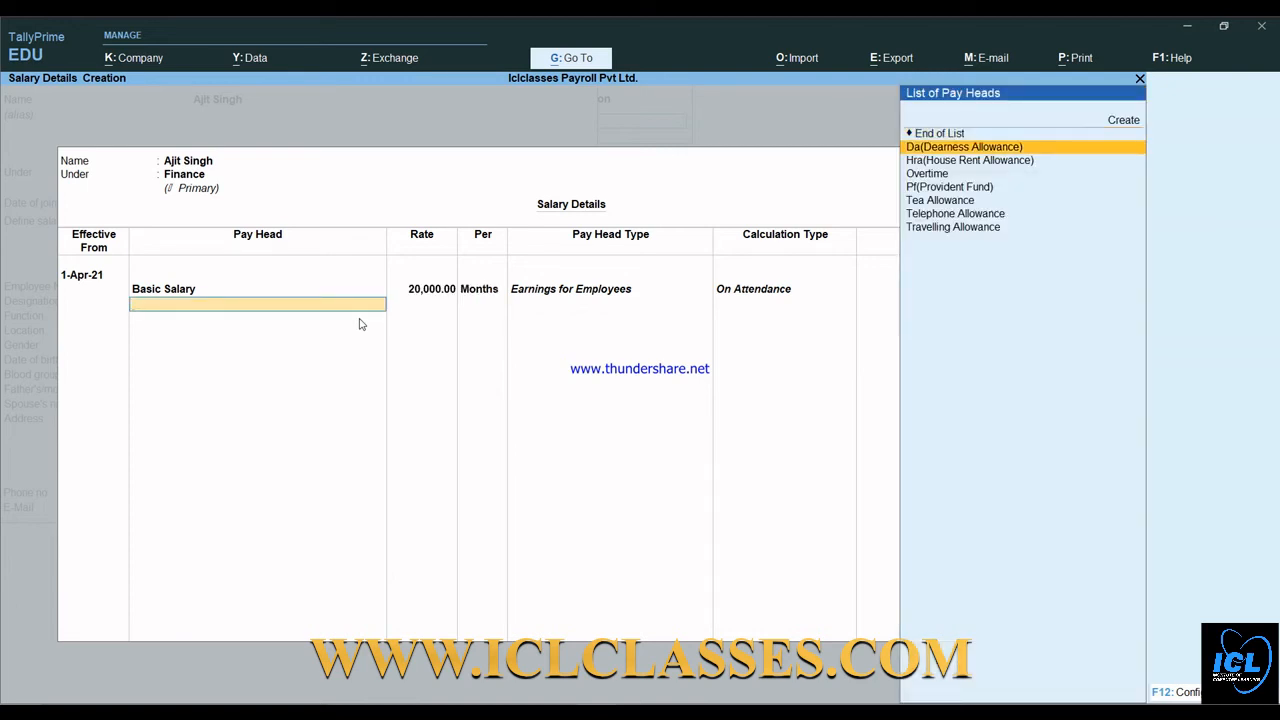
key(Down)
key(Return)
key(Down)
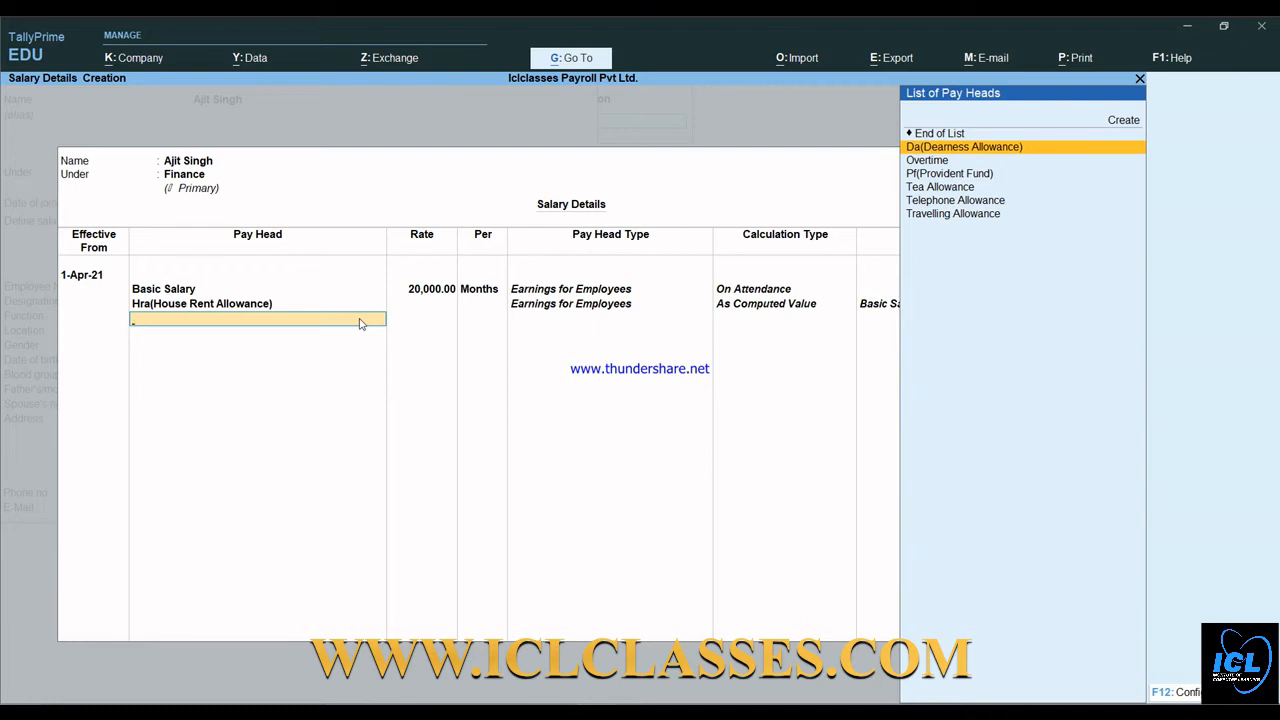
key(Return)
key(Down)
key(Down)
key(Down)
key(Down)
key(Return)
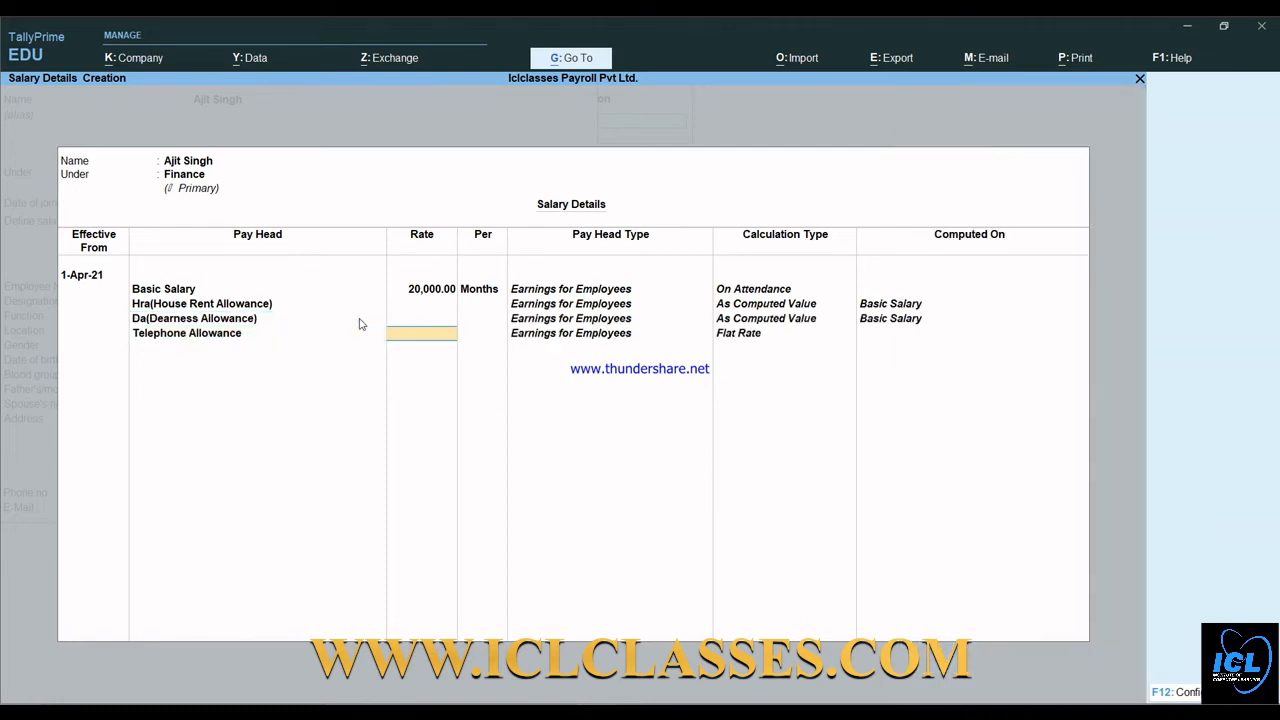
text(2000)
key(Return)
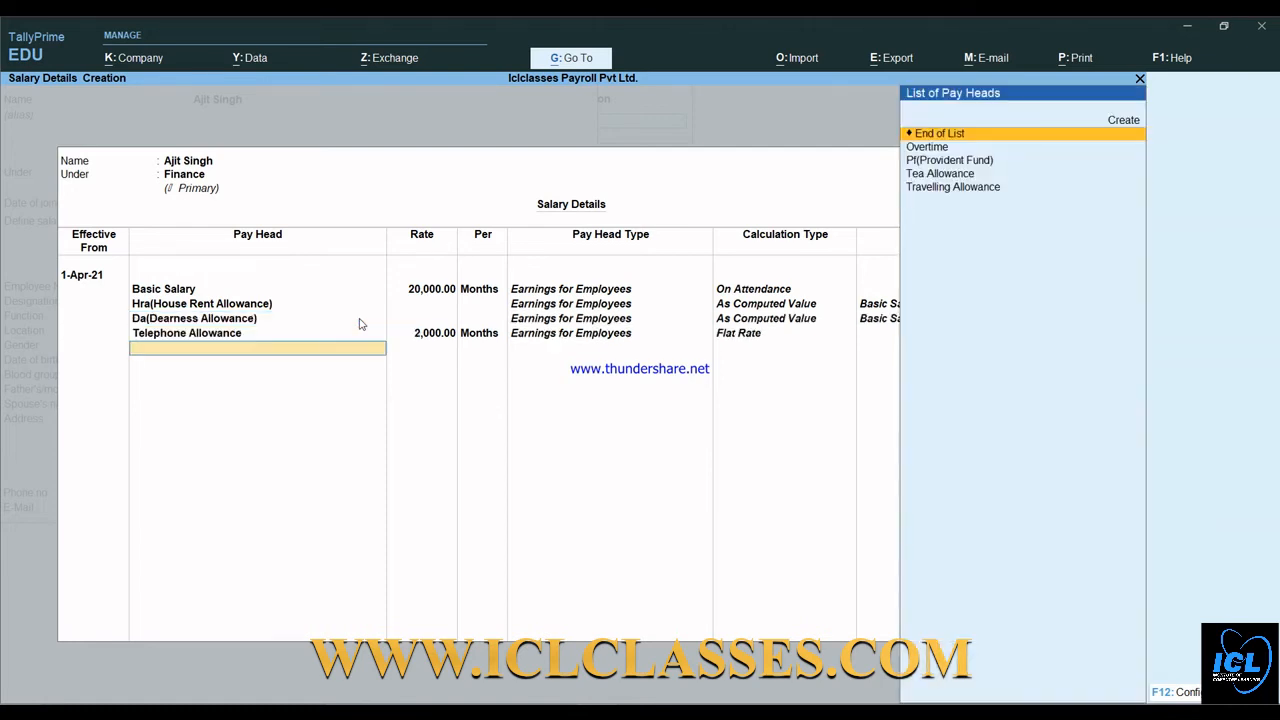
key(Return)
key(Return)
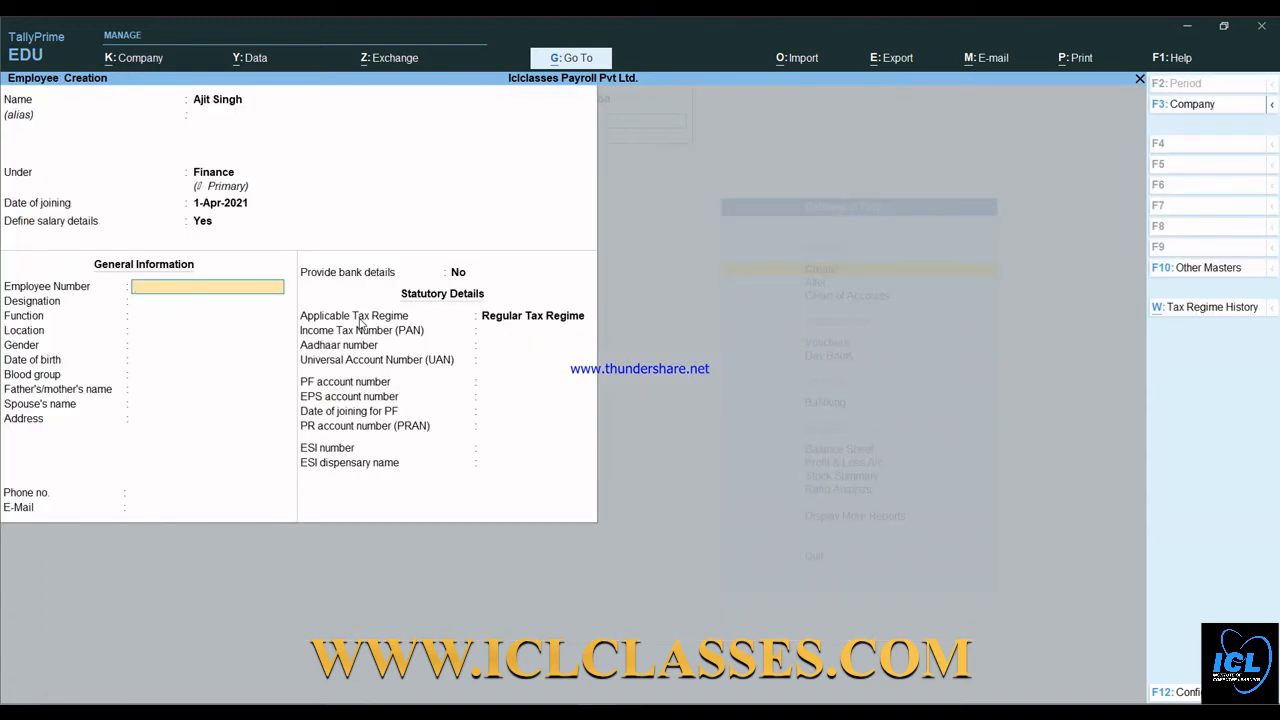
- Enter the employee number, designation Manager, function, location Delhi and gender Male
text(Emp0012021)
key(Return)
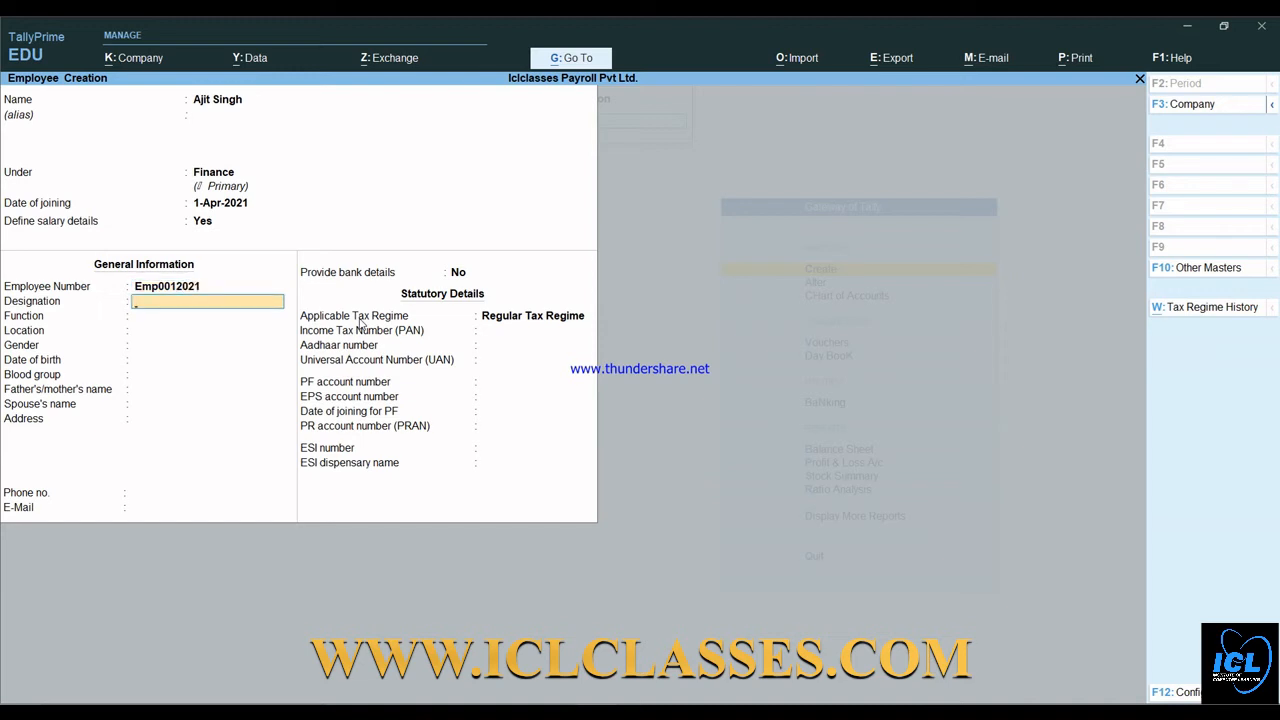
text(Manager)
key(Return)
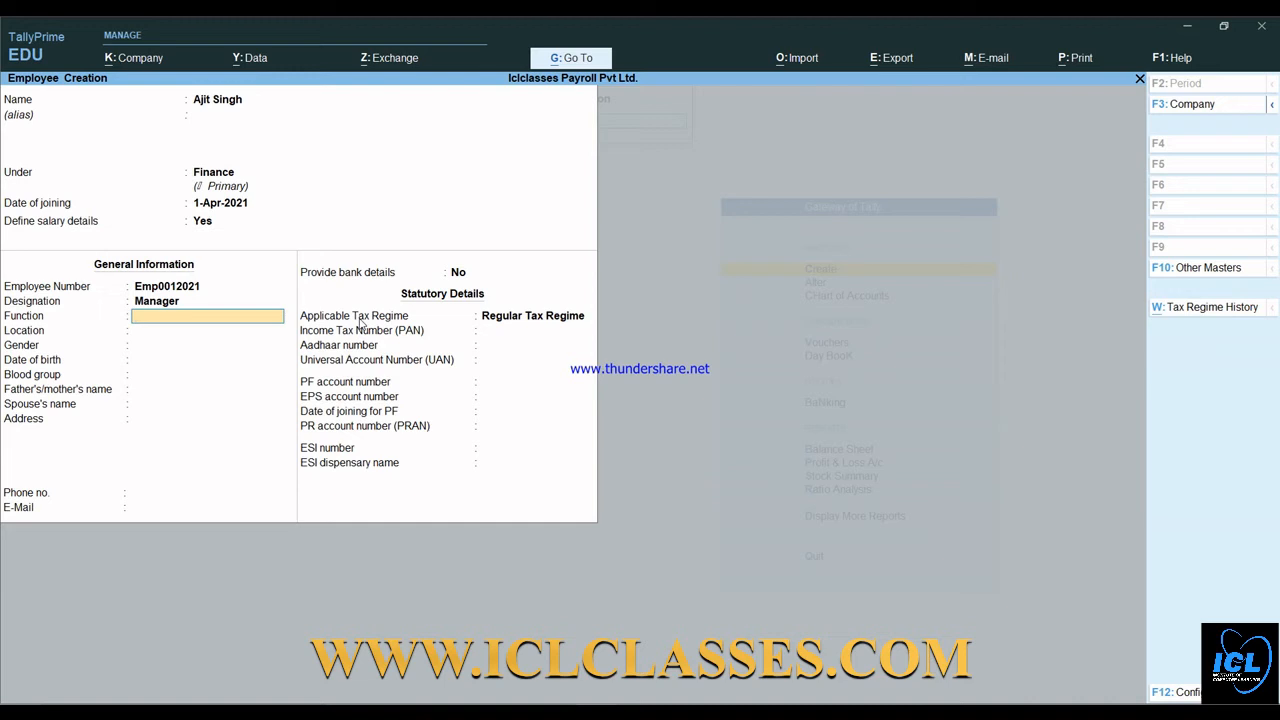
text(A Manger)
key(Return)
text(Delh)
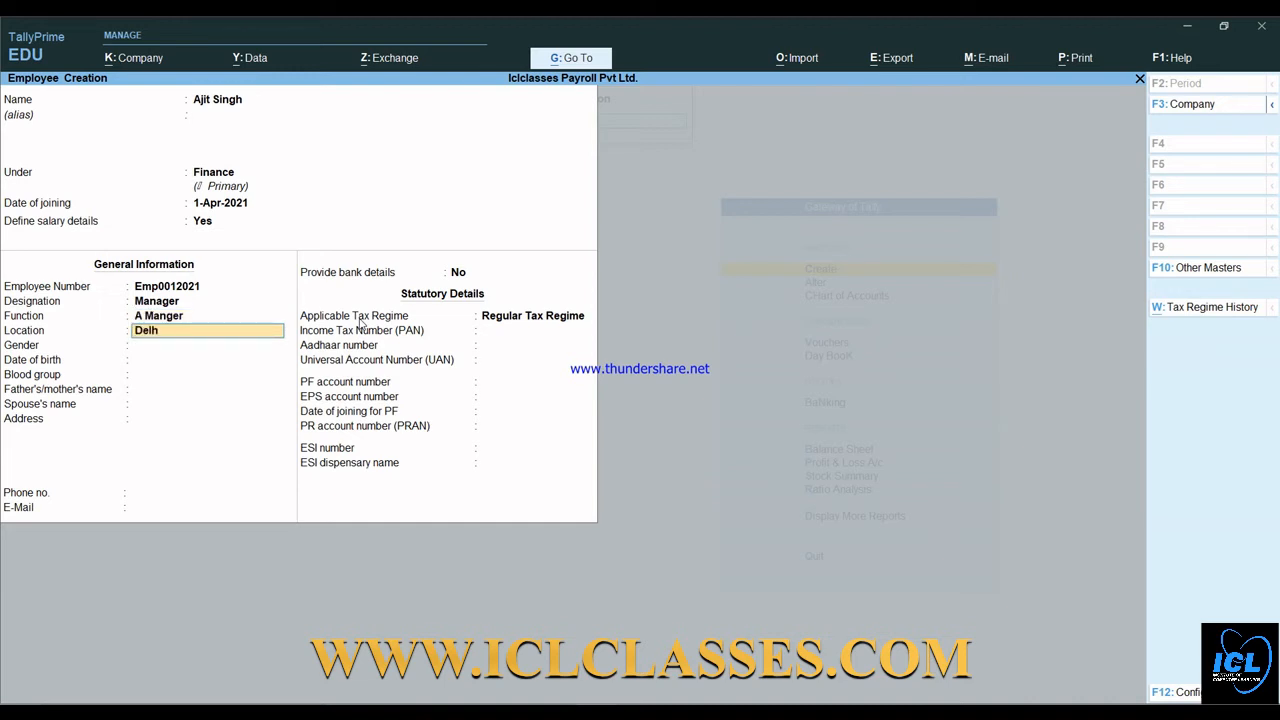
text(i)
key(Return)
key(Down)
key(Down)
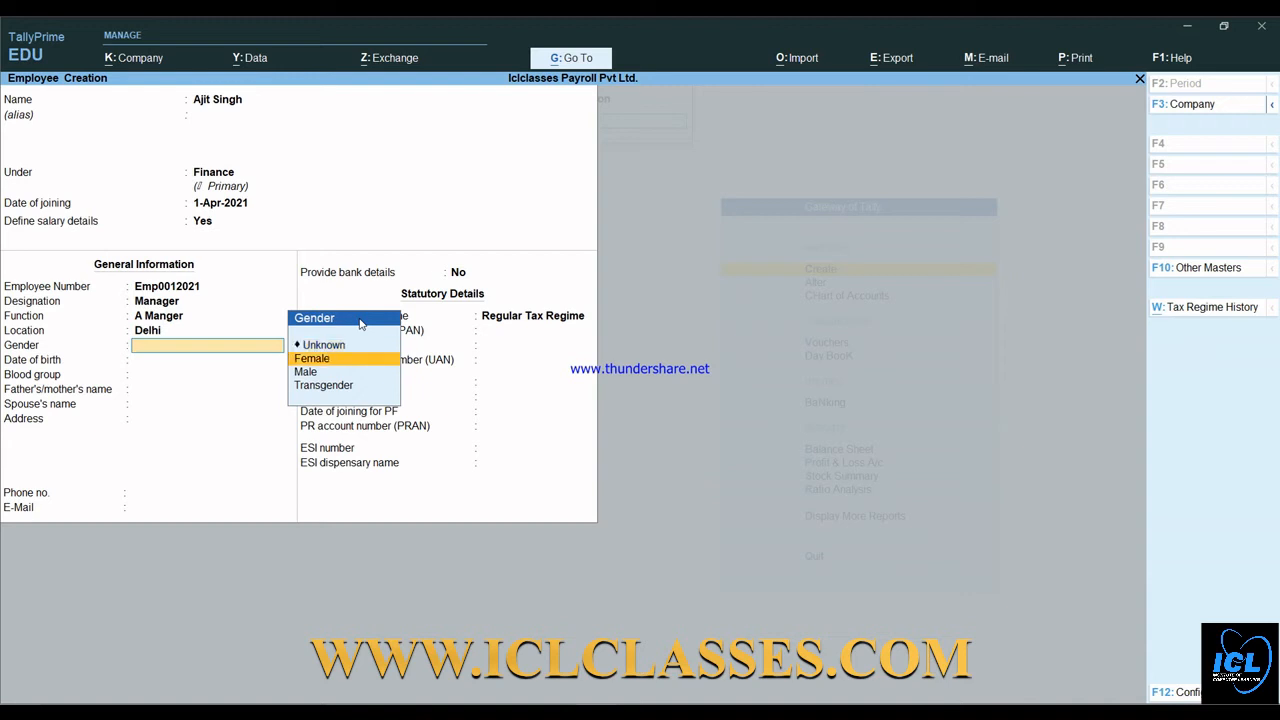
key(Return)
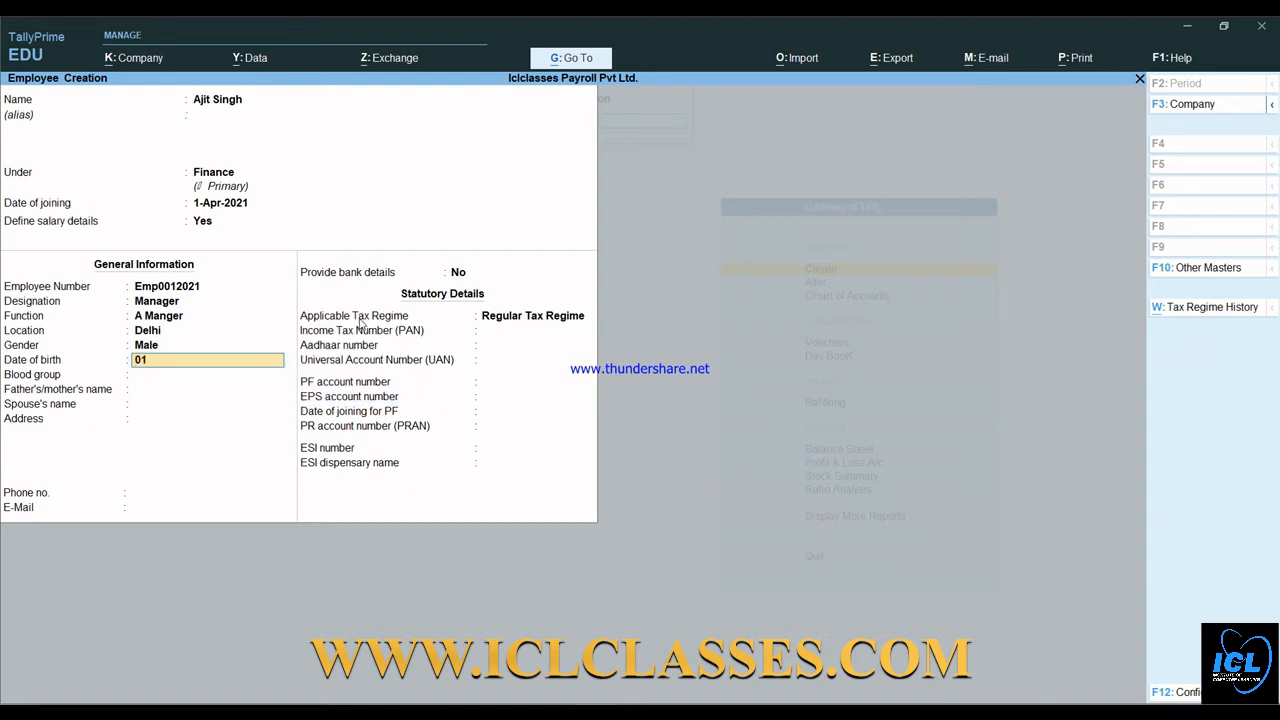
key(Return)
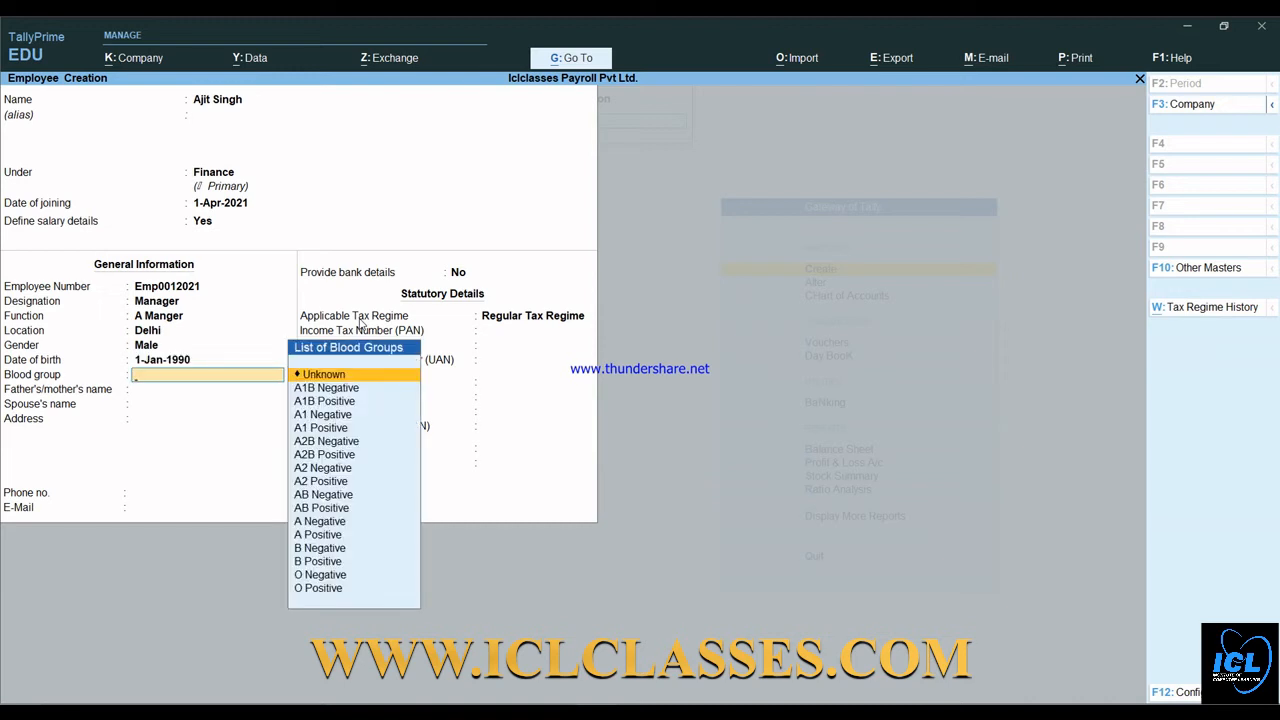
key(Down)
key(Return)
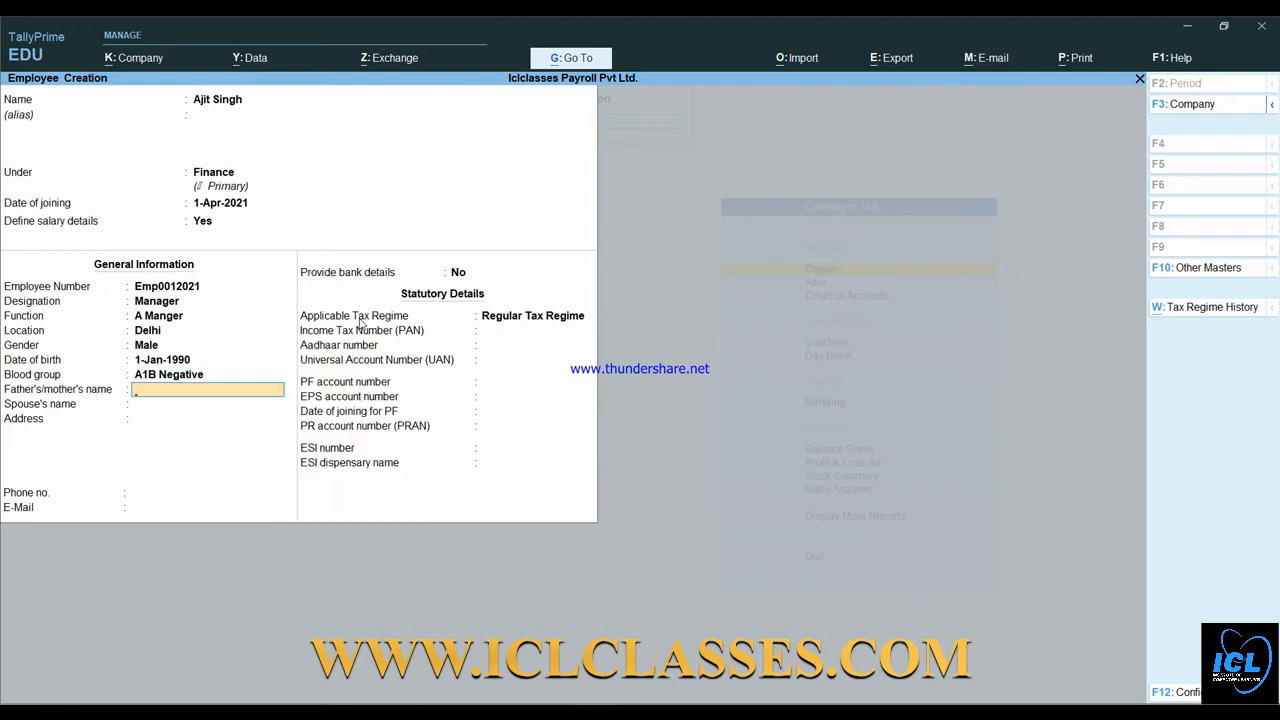
text(Aaa)
key(Return)
text(Aaaaa)
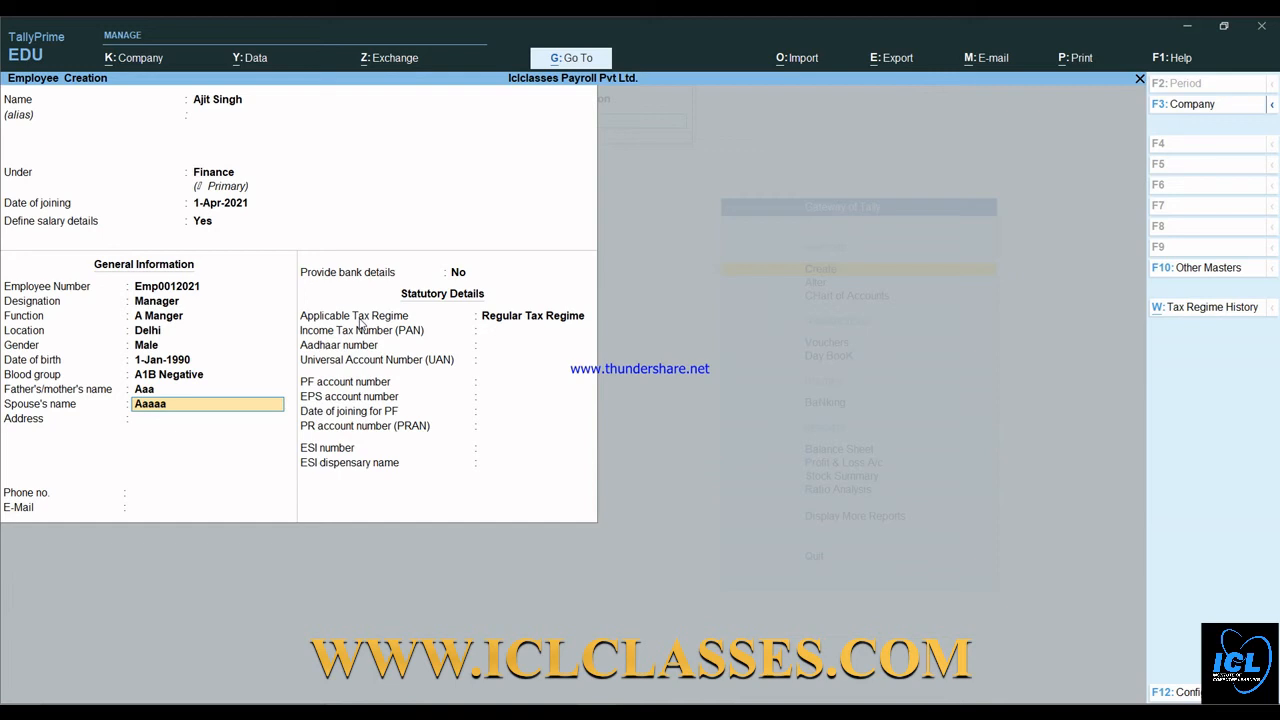
text(a)
key(Return)
- Fill in the employee's address, phone and e-mail, and choose Yes to provide bank details
text(Yam)
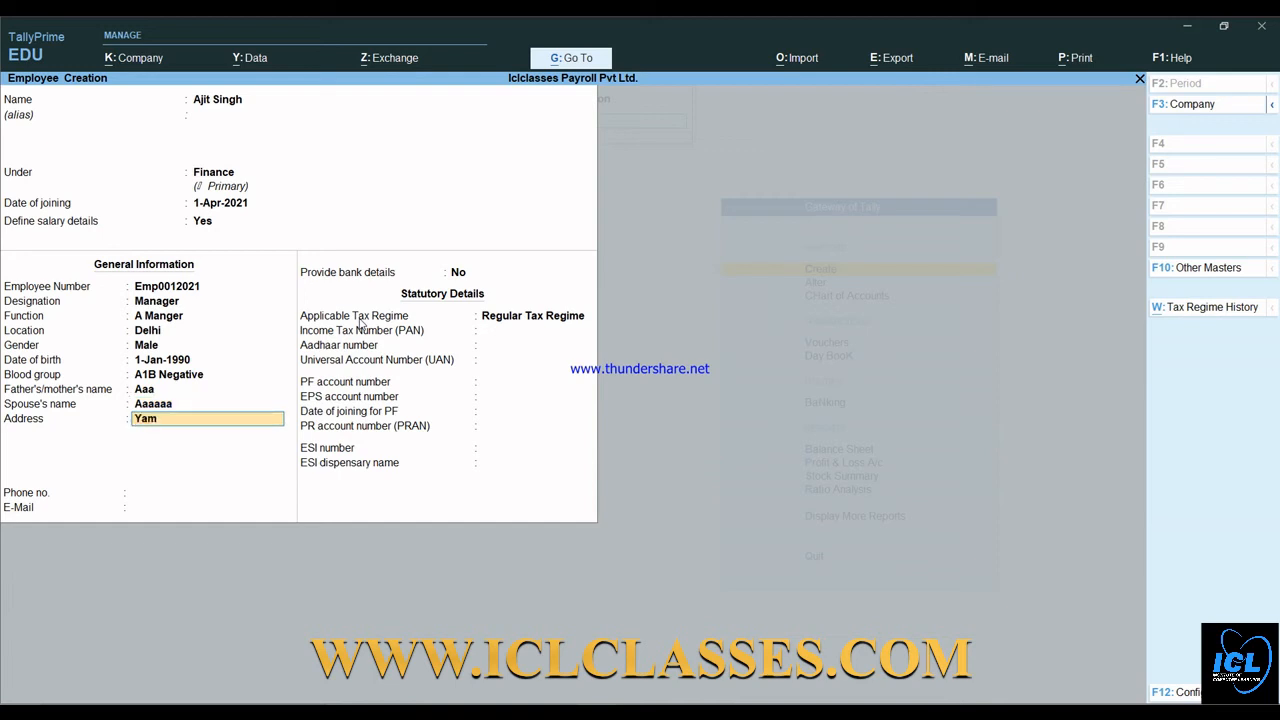
text(una Vihar)
key(Return)
key(Return)
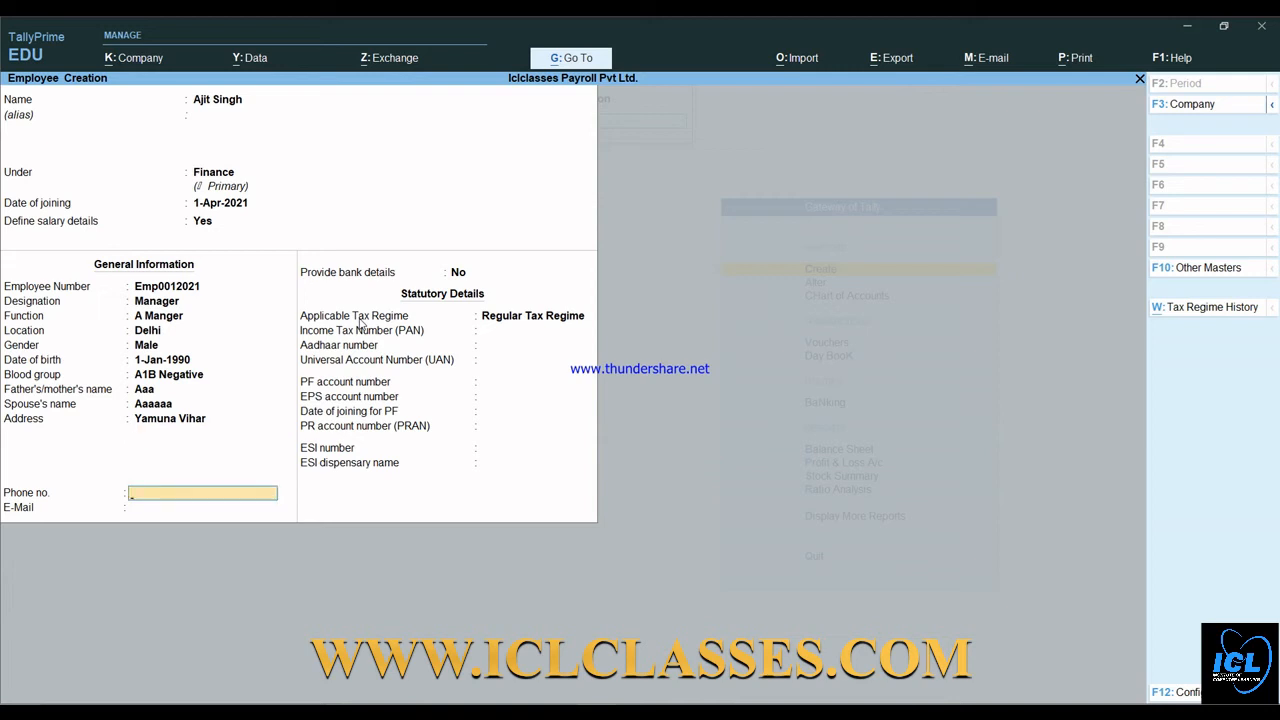
key(Return)
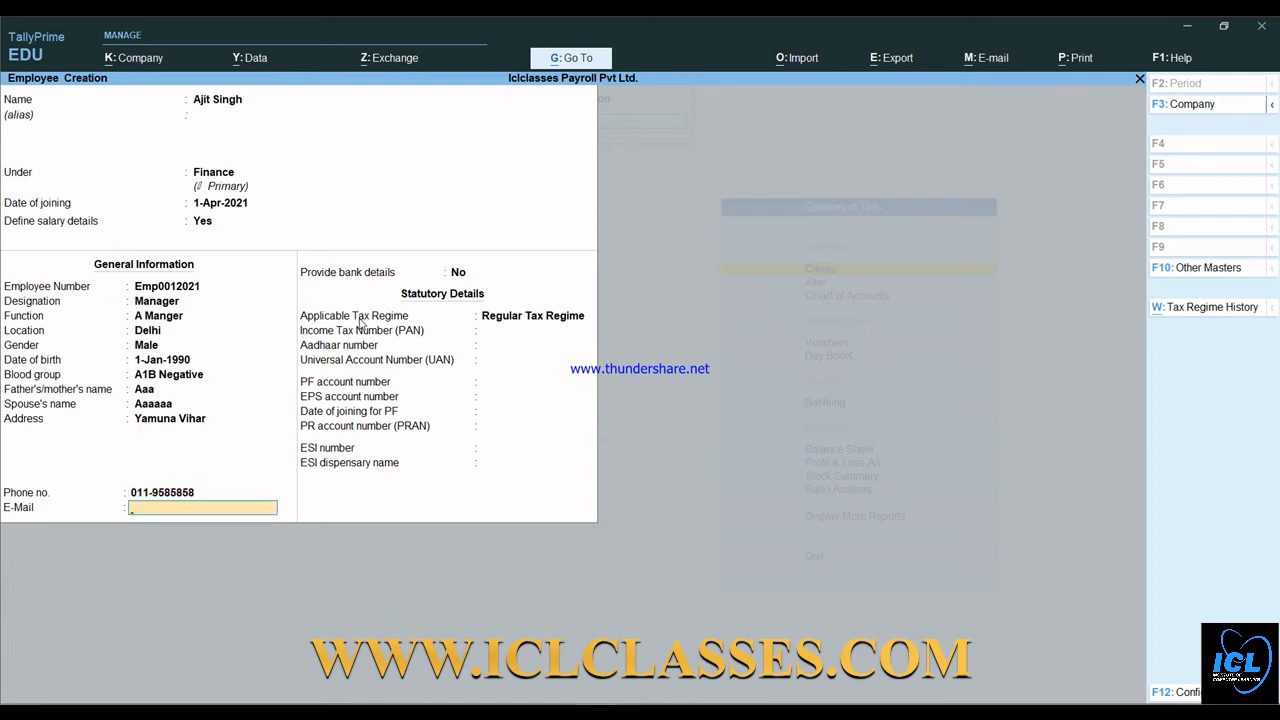
key(Return)
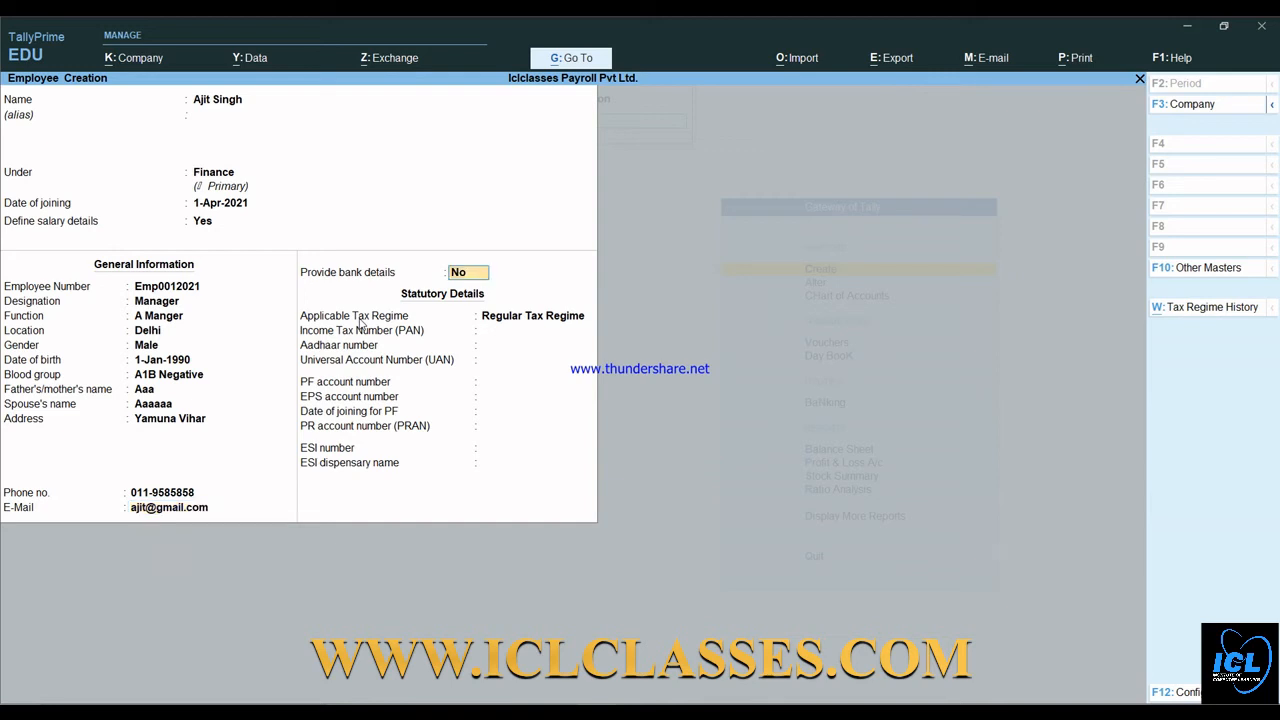
text(y)
key(Return)
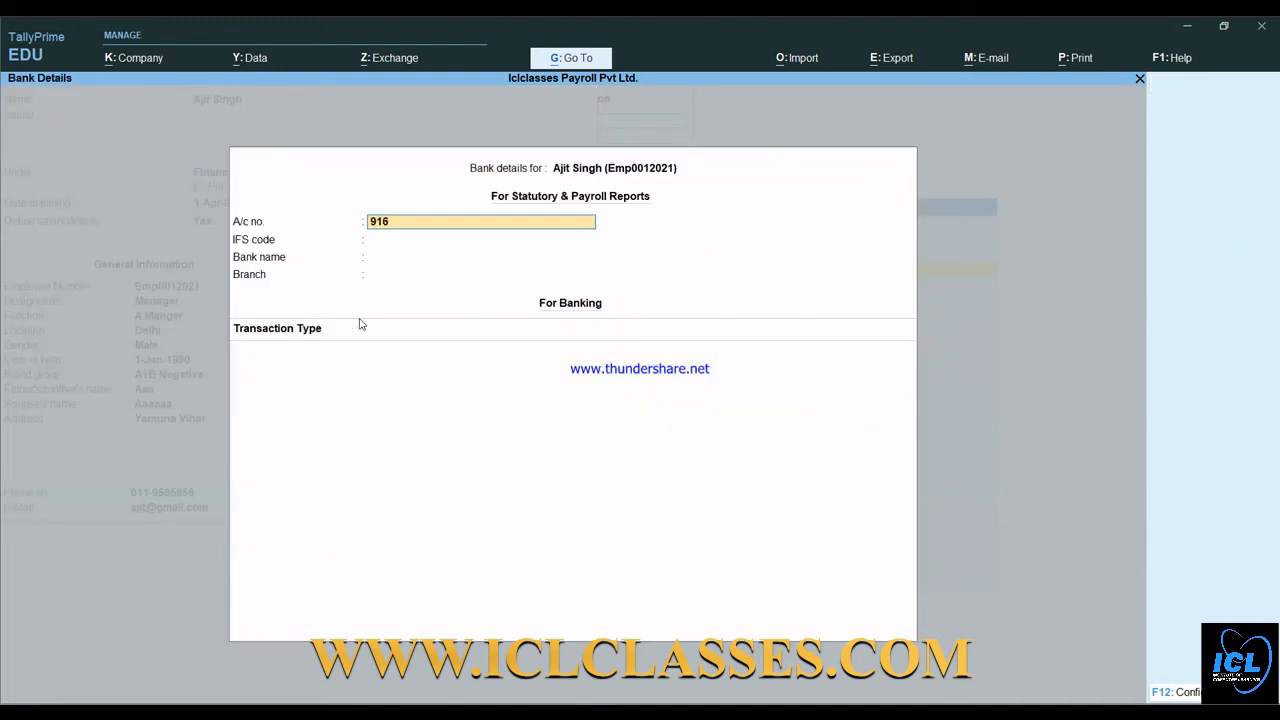
- Enter the employee's bank account number and IFS code UTIB0001145
key(Return)
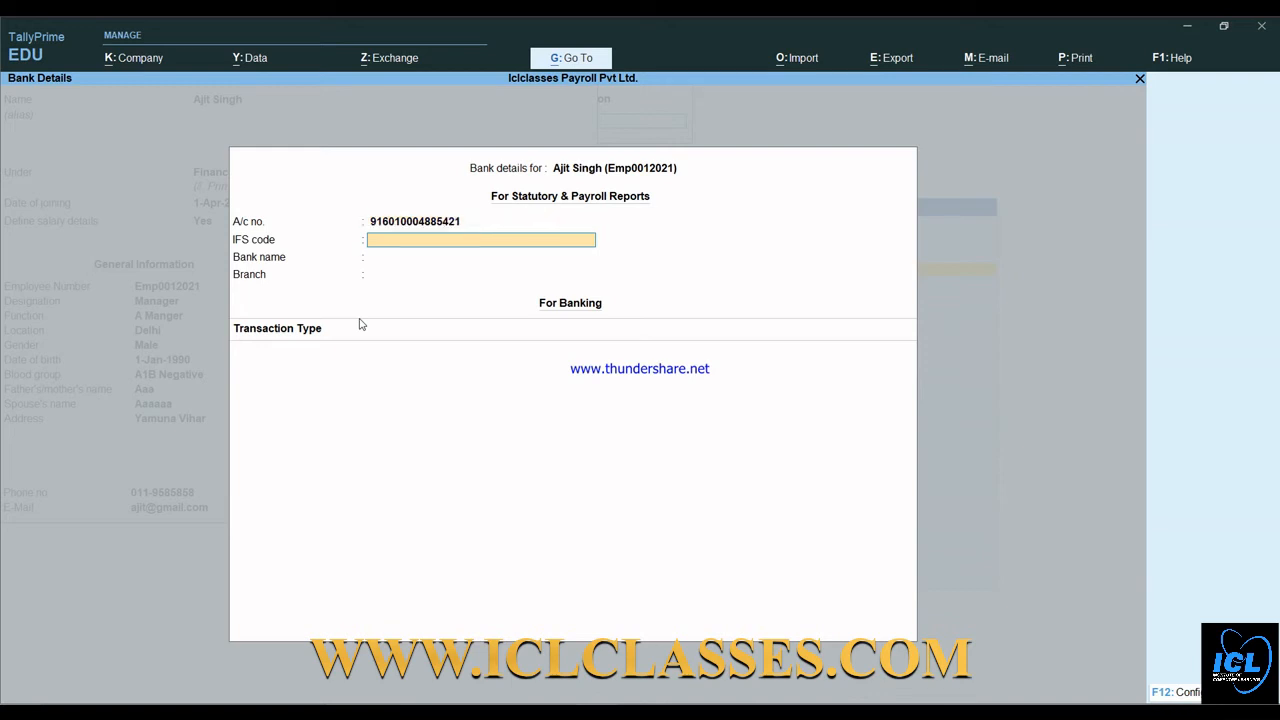
text(UTIB0001145)
key(Return)
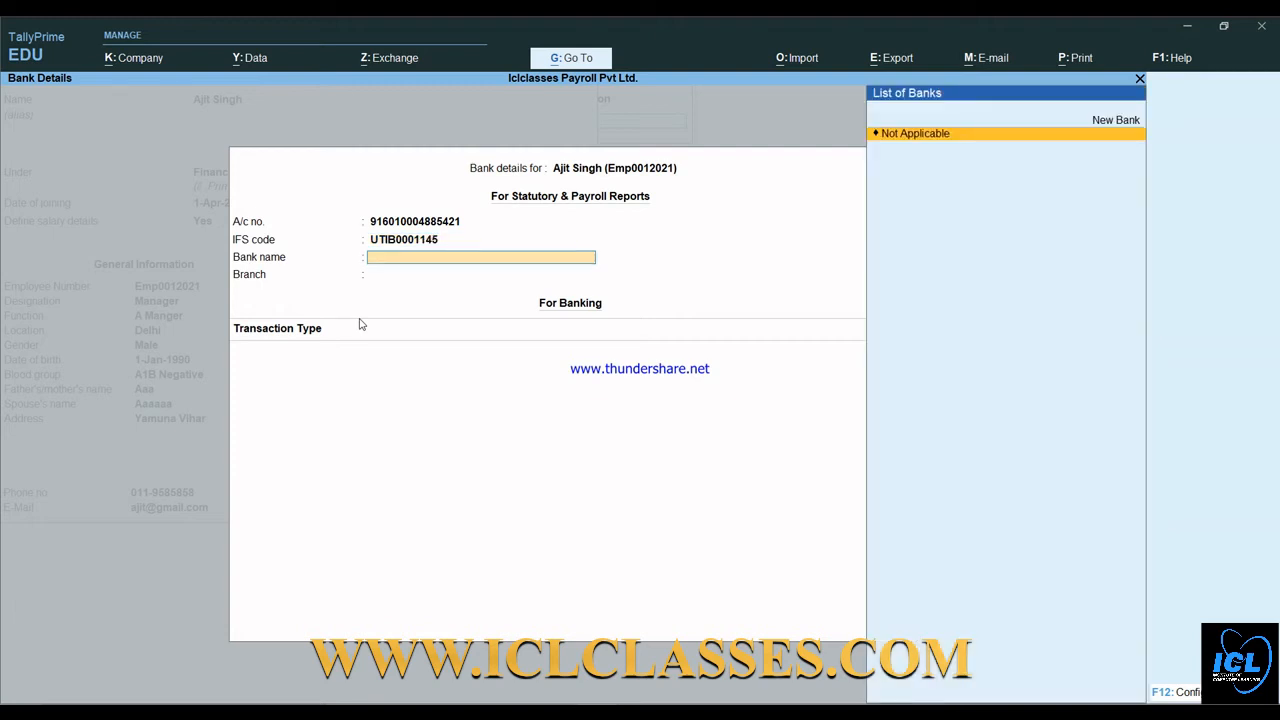
- Create the bank, correcting the name from 'Axsi Bank' to 'Axis Bank'
key(Up)
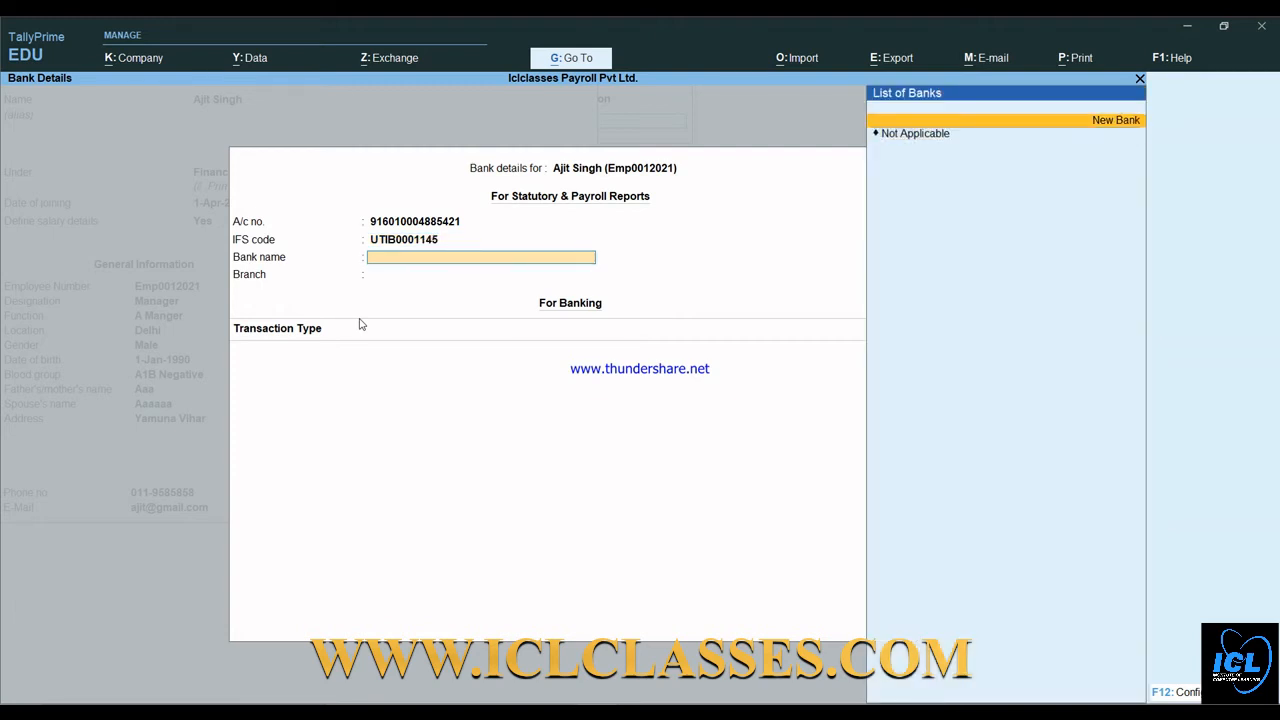
key(Return)
text(Axs)
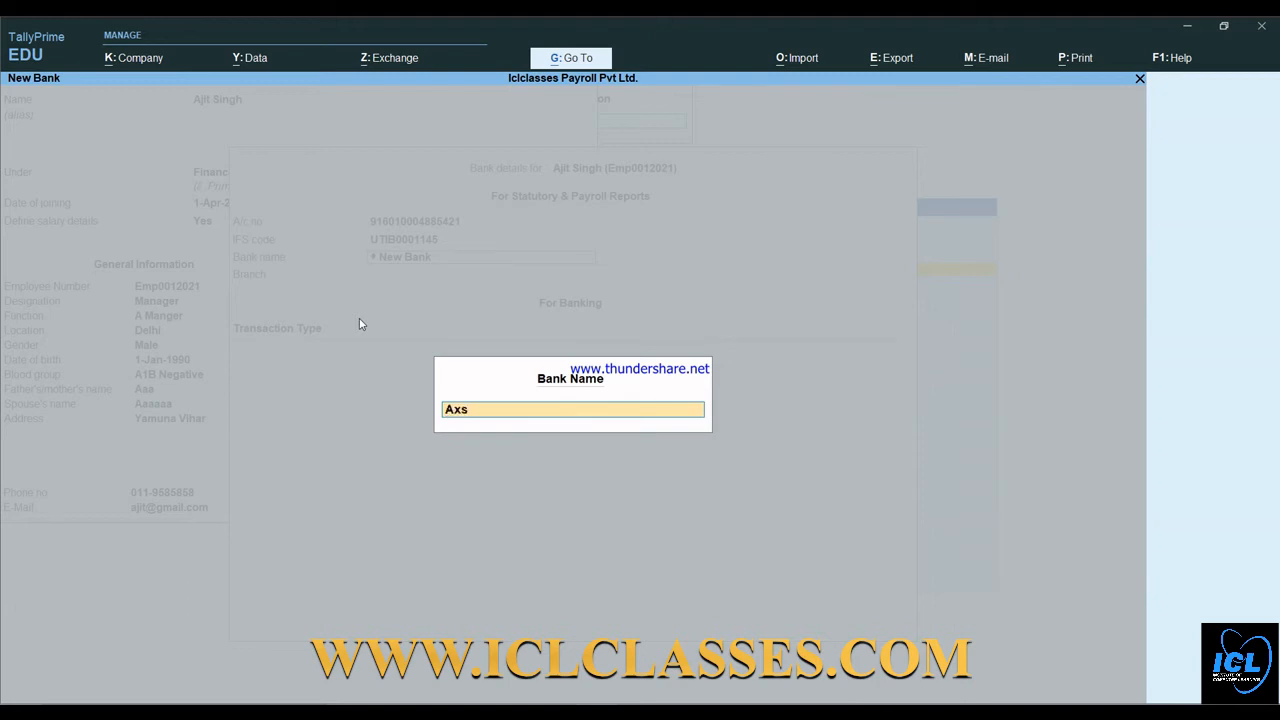
text(i Bank)
key(Return)
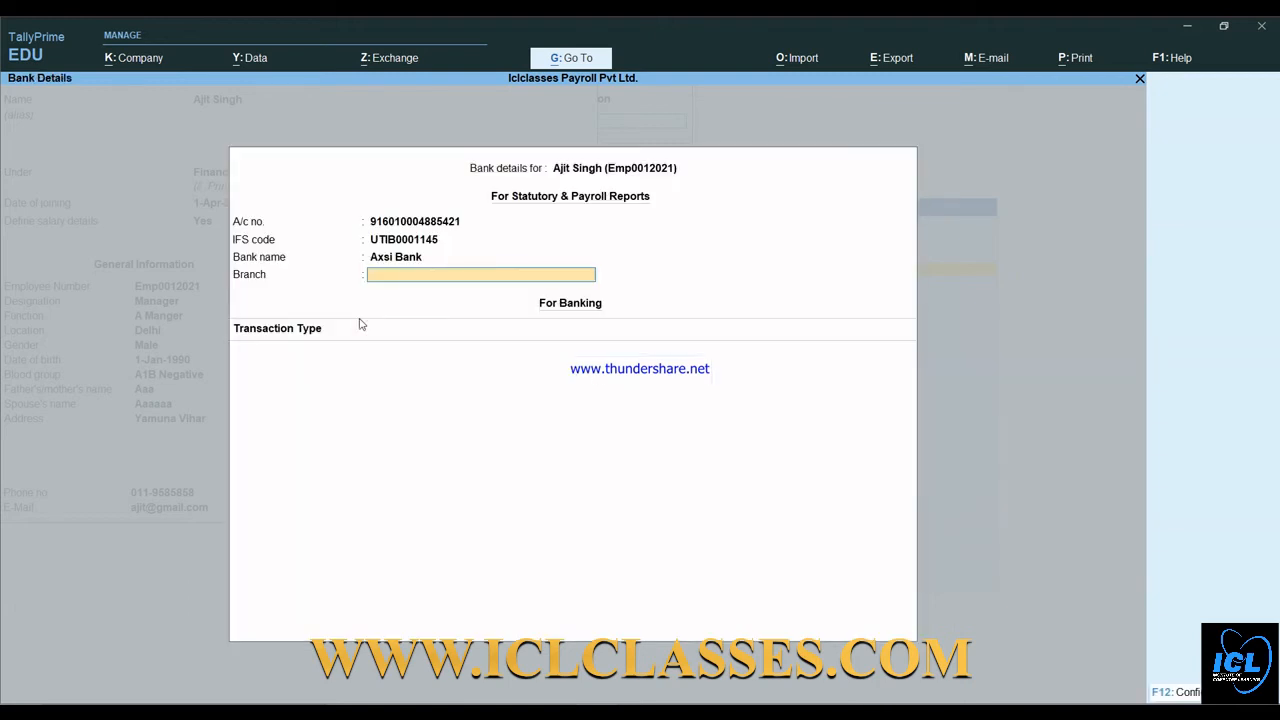
key(BackSpace)
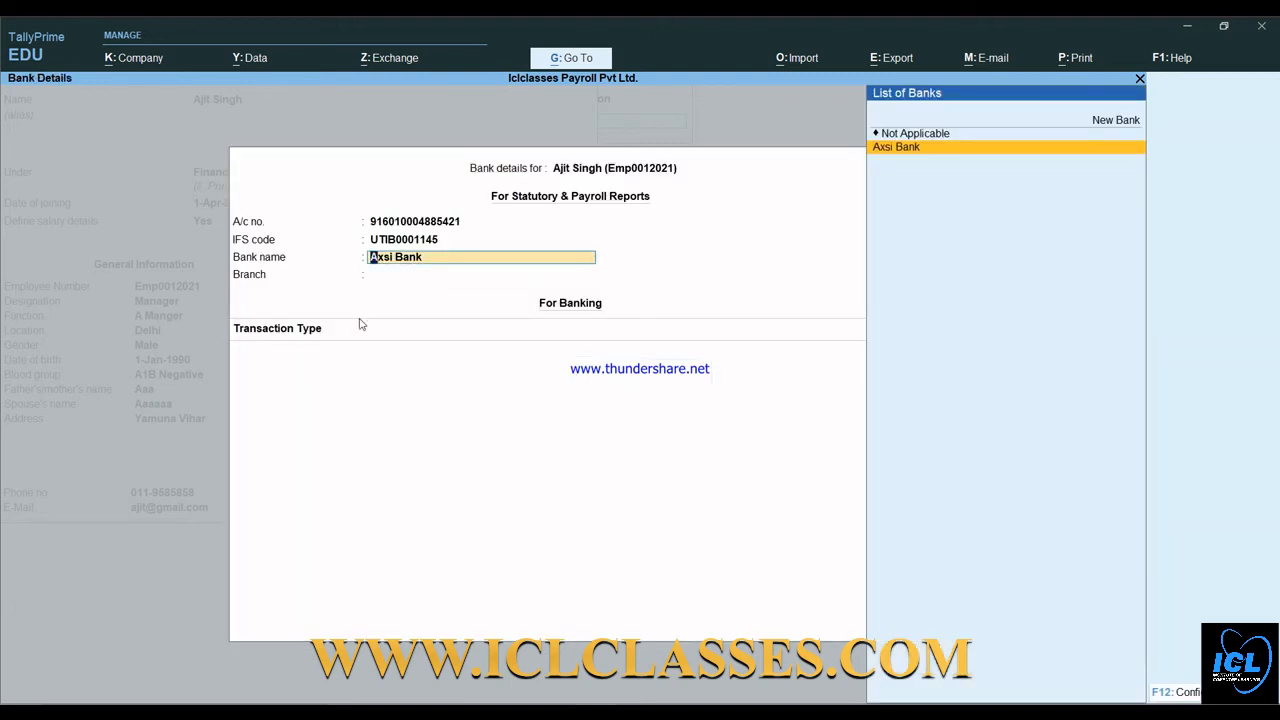
key(Up)
key(Up)
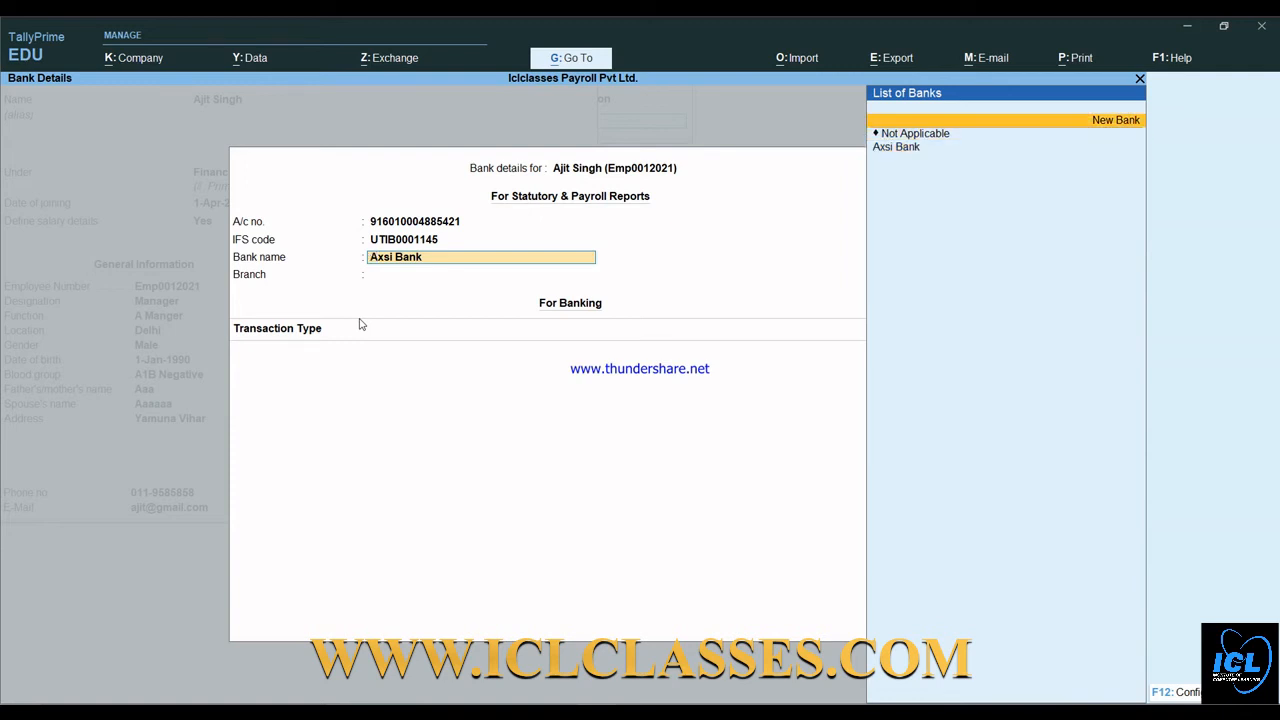
key(Return)
text(Axis Bank)
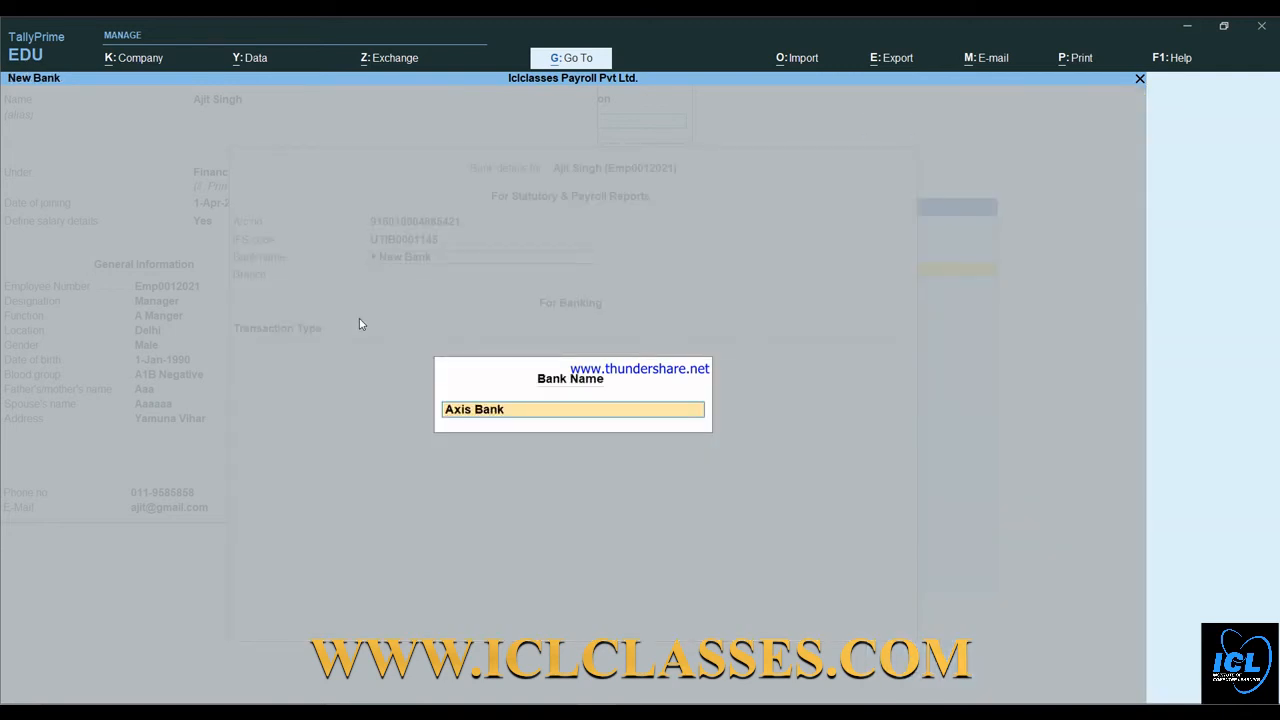
key(Return)
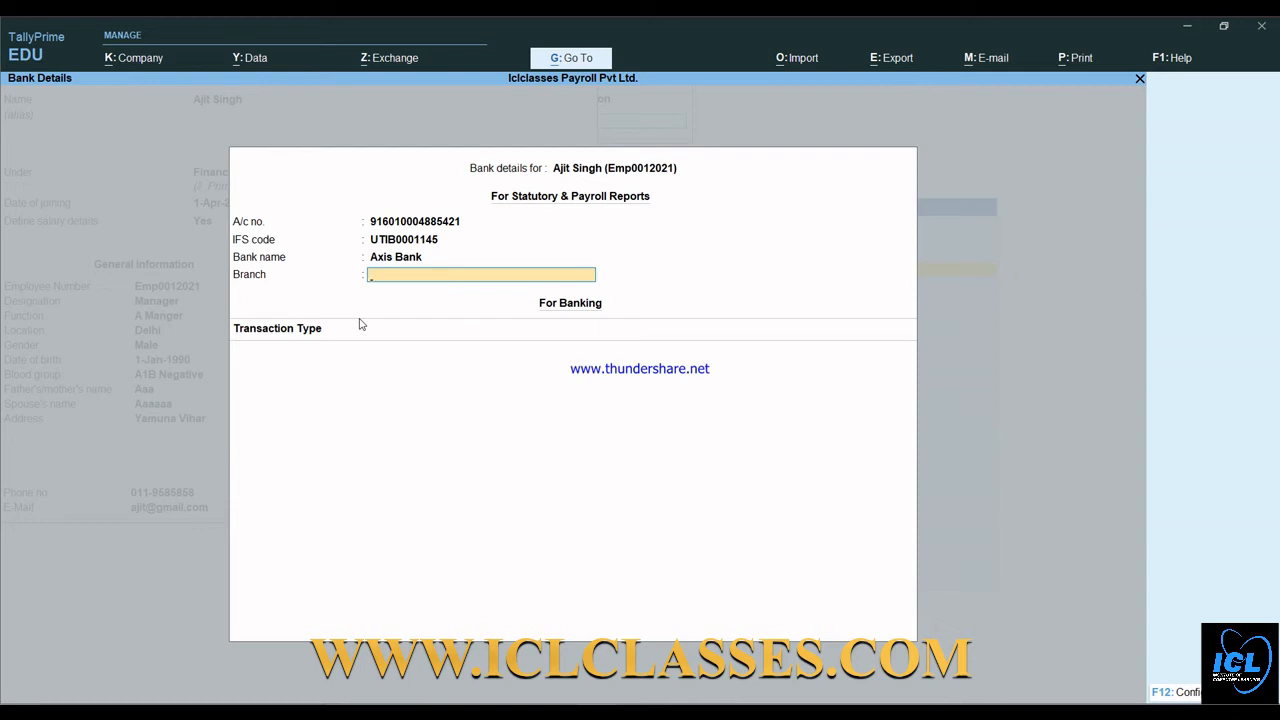
- Enter the branch, choose e-Fund Transfer, keep Regular Tax Regime, and save the employee
text(Yamuna Vihar)
key(Return)
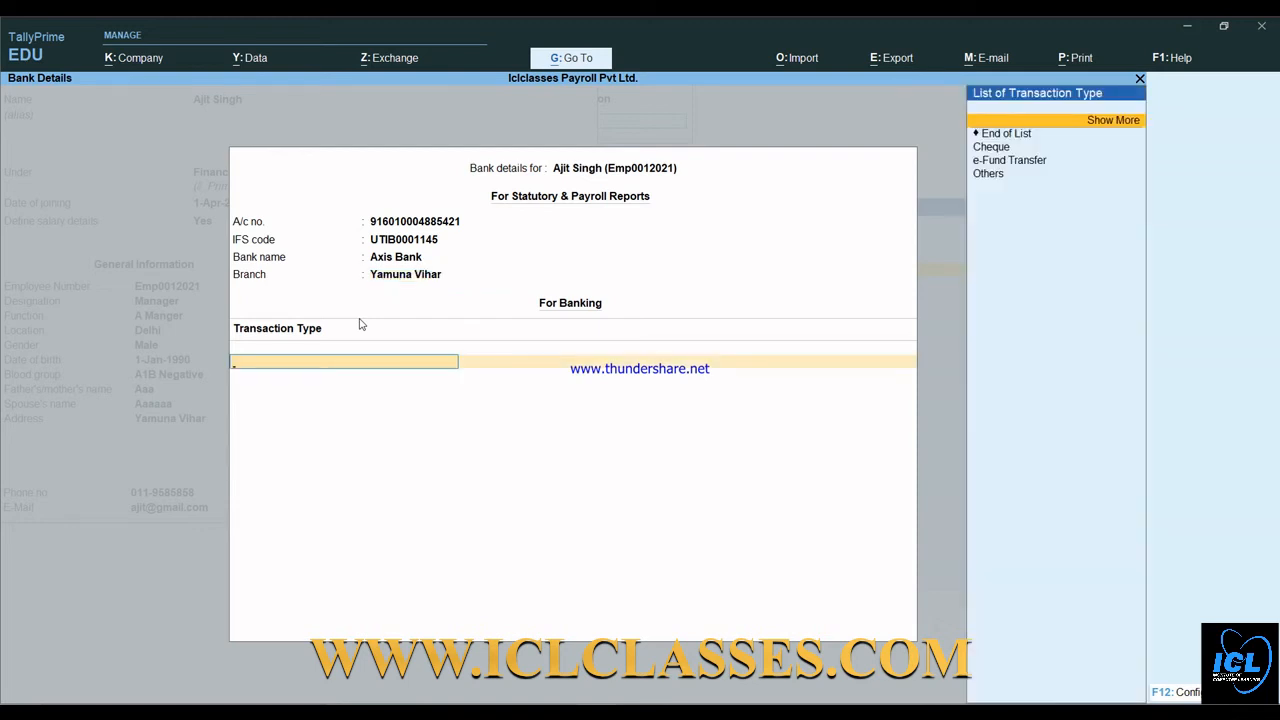
key(Down)
key(Down)
key(Down)
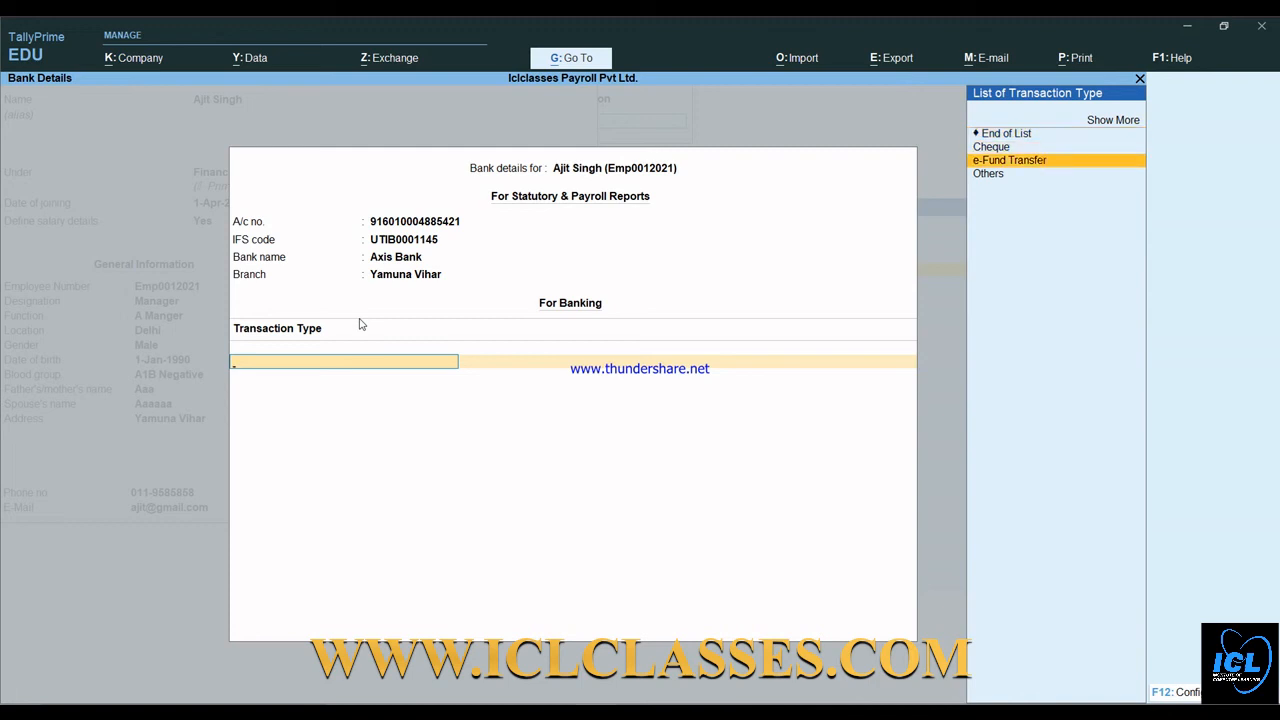
key(Return)
key(Return)
key(Return)
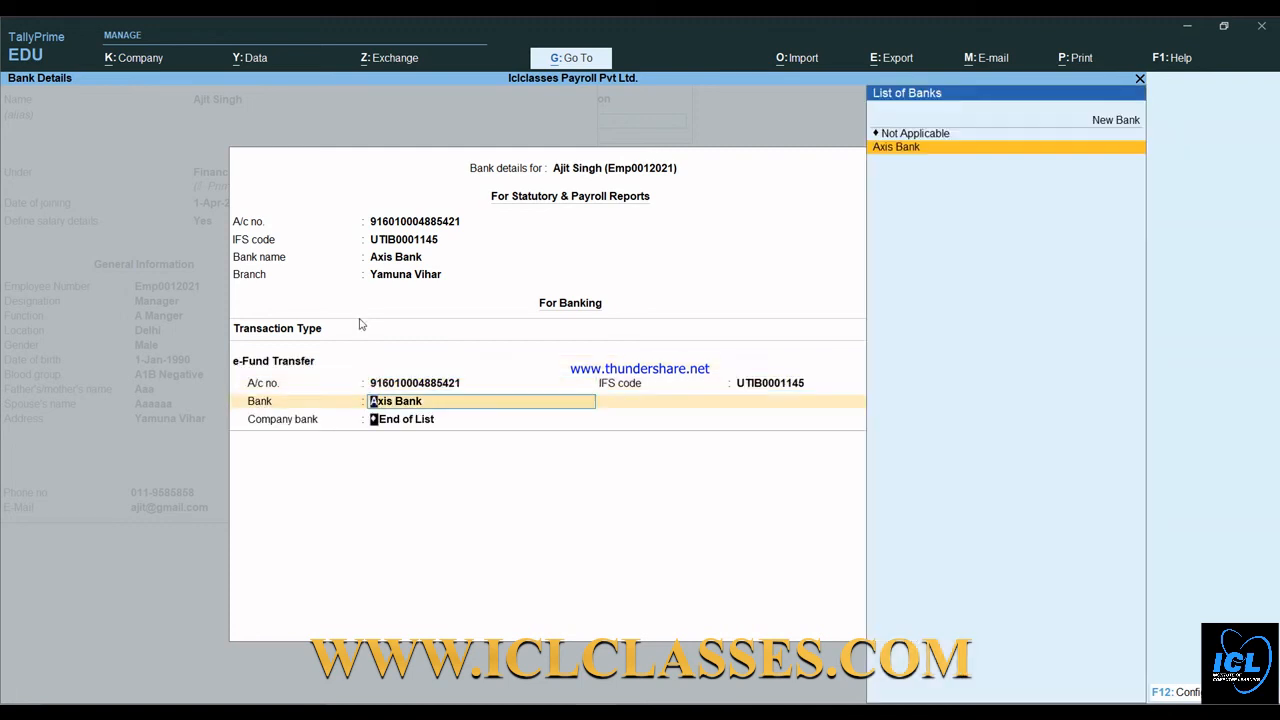
key(Return)
key(Return)
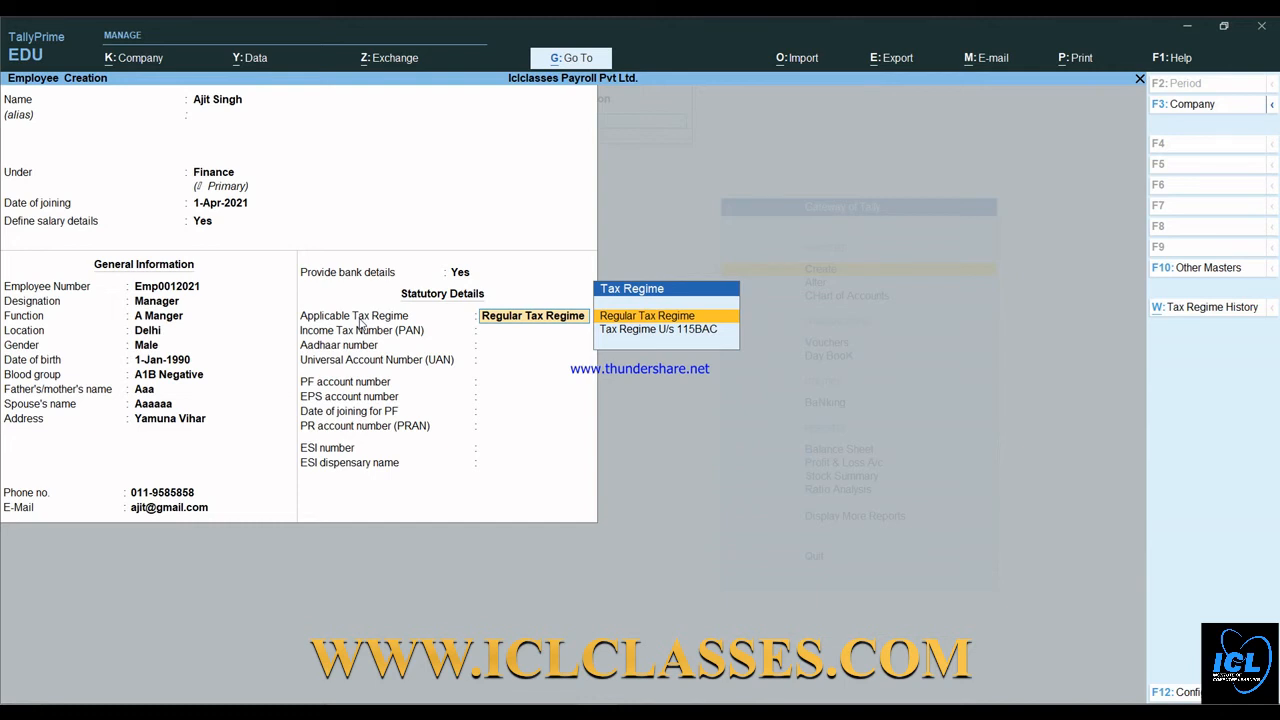
key(Return)
key(Return)
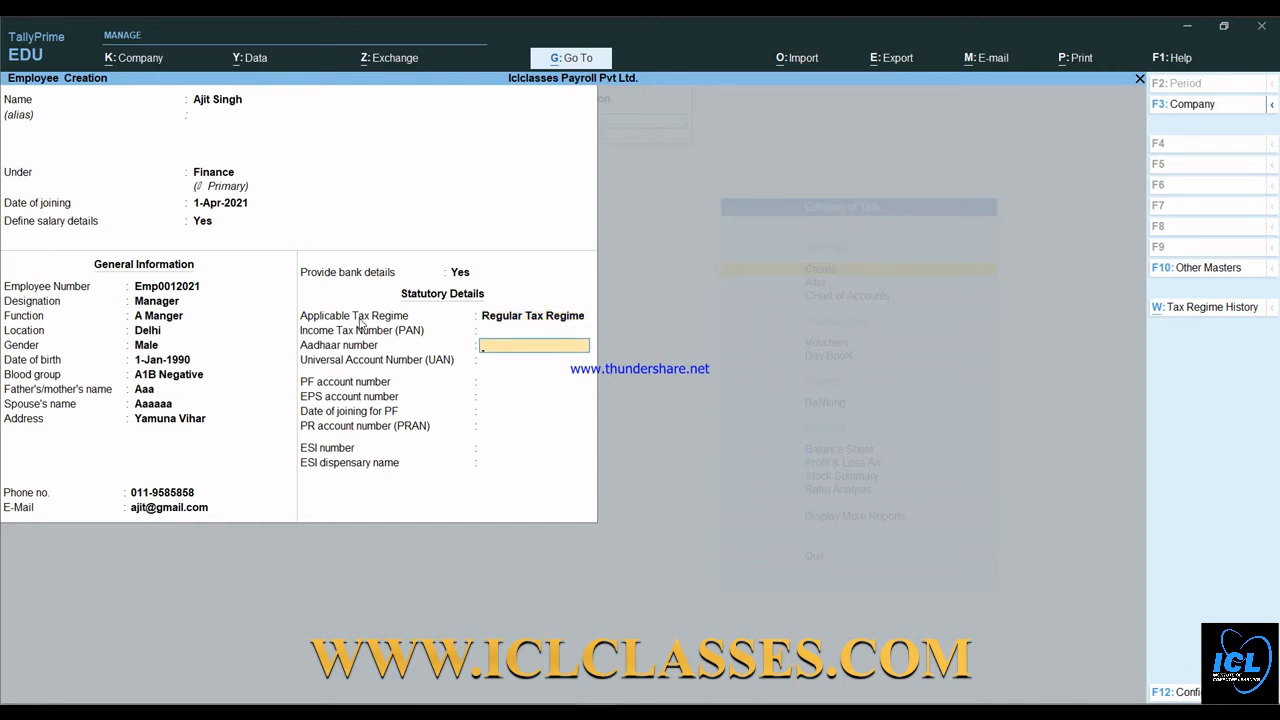
key(Return)
key(Return)
key(Return)
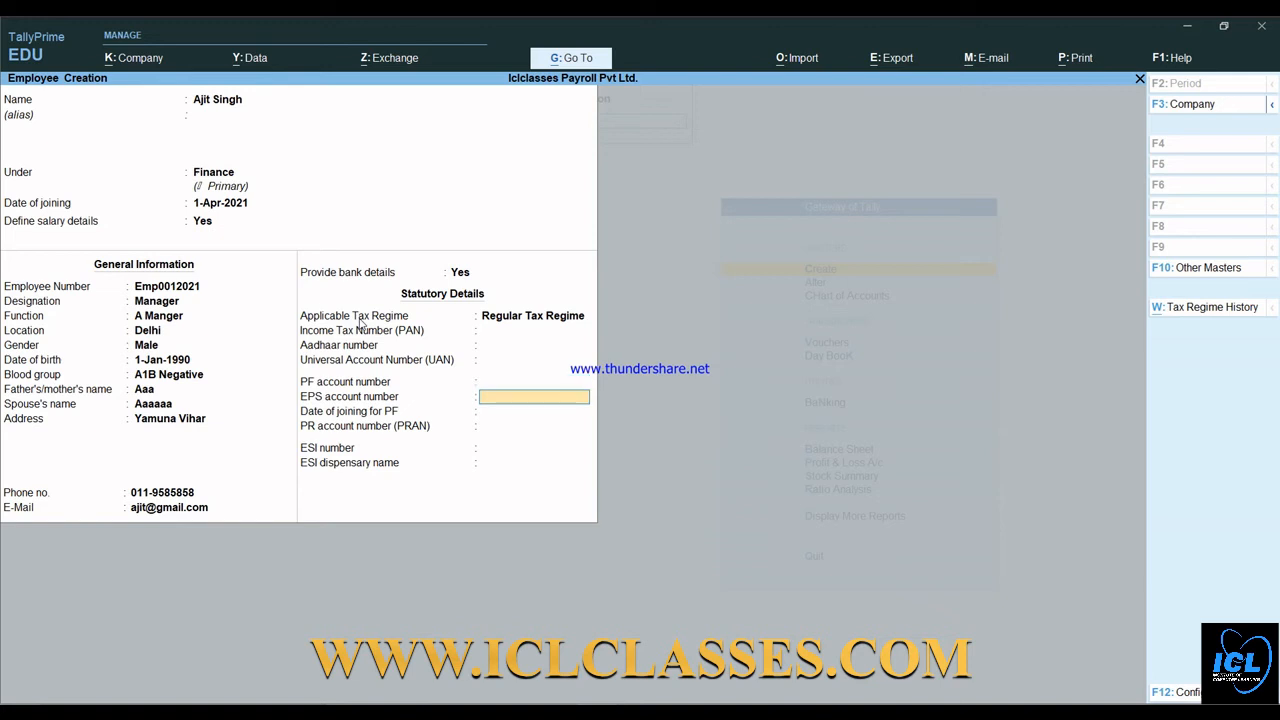
key(Return)
key(Return)
key(Return)
key(Return)
key(Return)
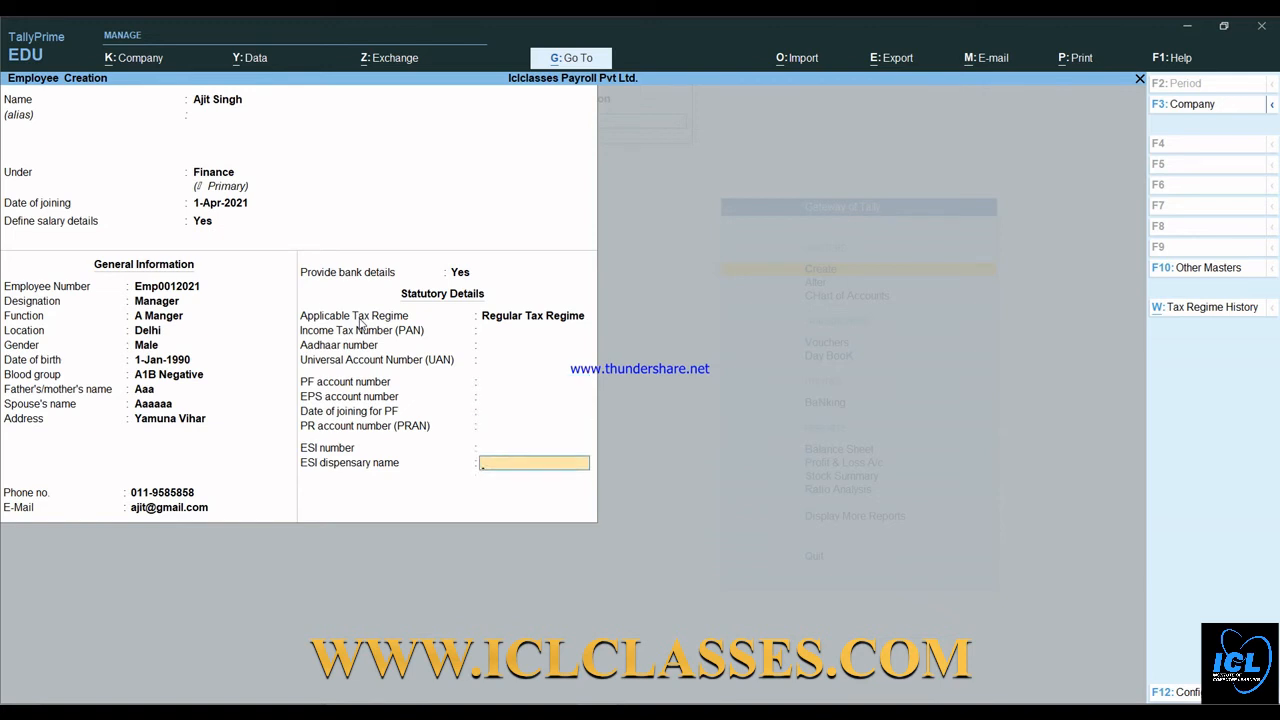
key(Return)
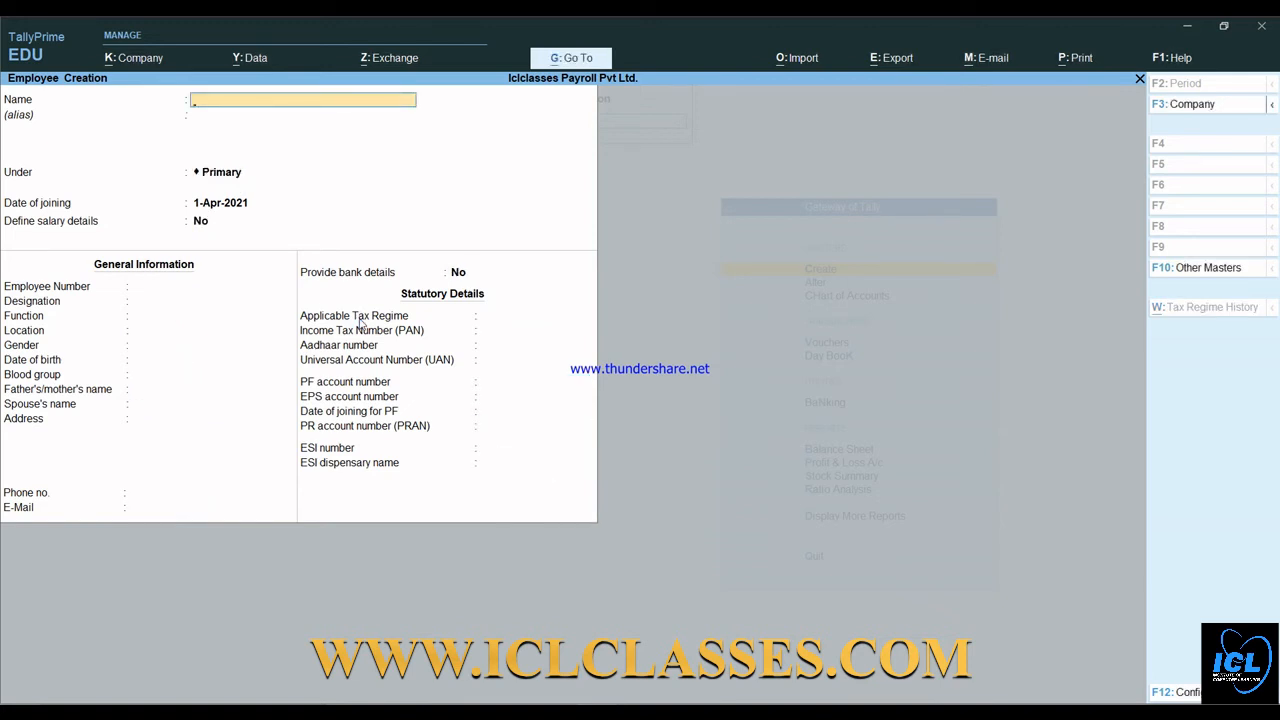
- Start a second employee, enter their name, and enable salary details
key(Return)
key(Return)
key(Return)
key(Return)
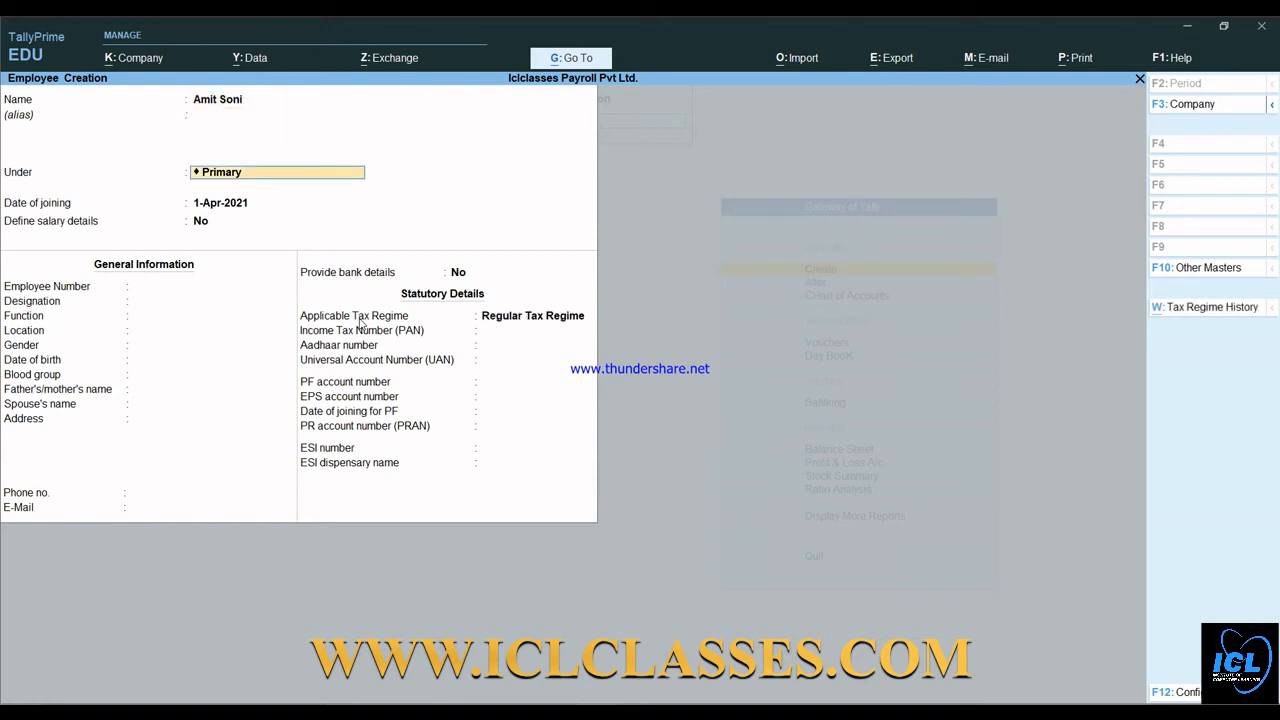
key(y)
key(Return)
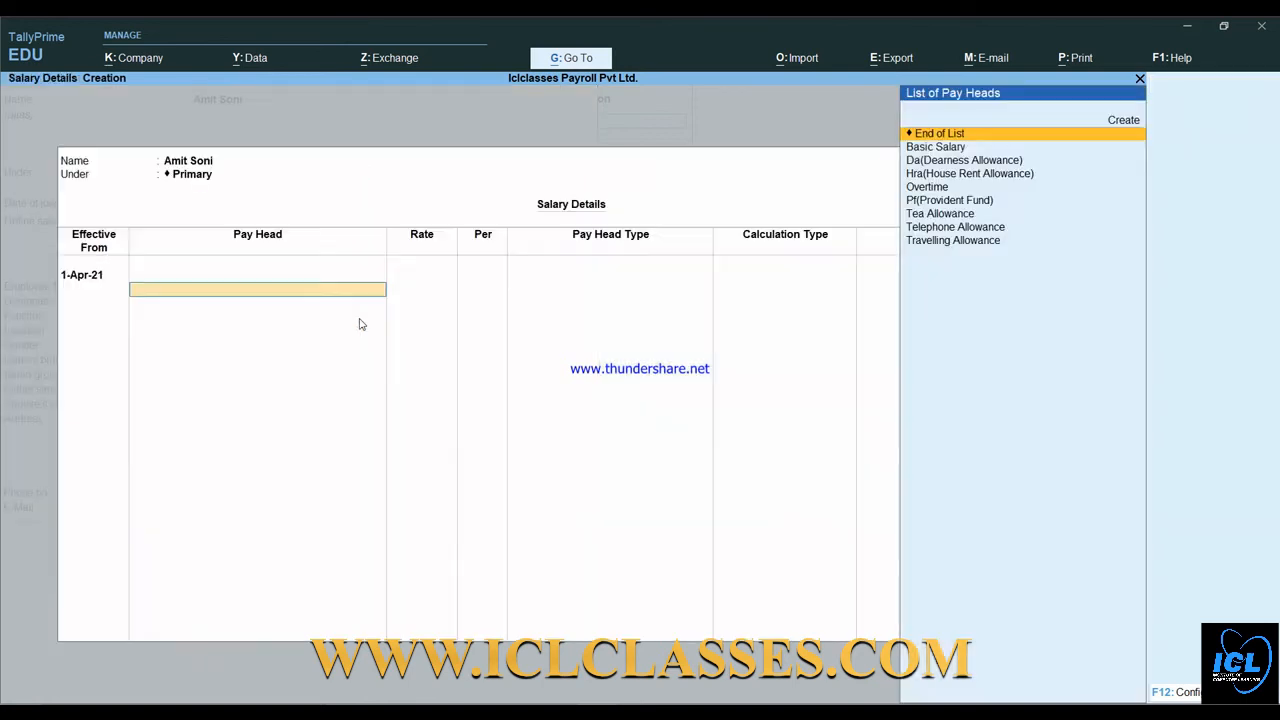
- Add Basic Salary at 15,200 per month, followed by HRA and DA pay heads
key(Down)
key(Return)
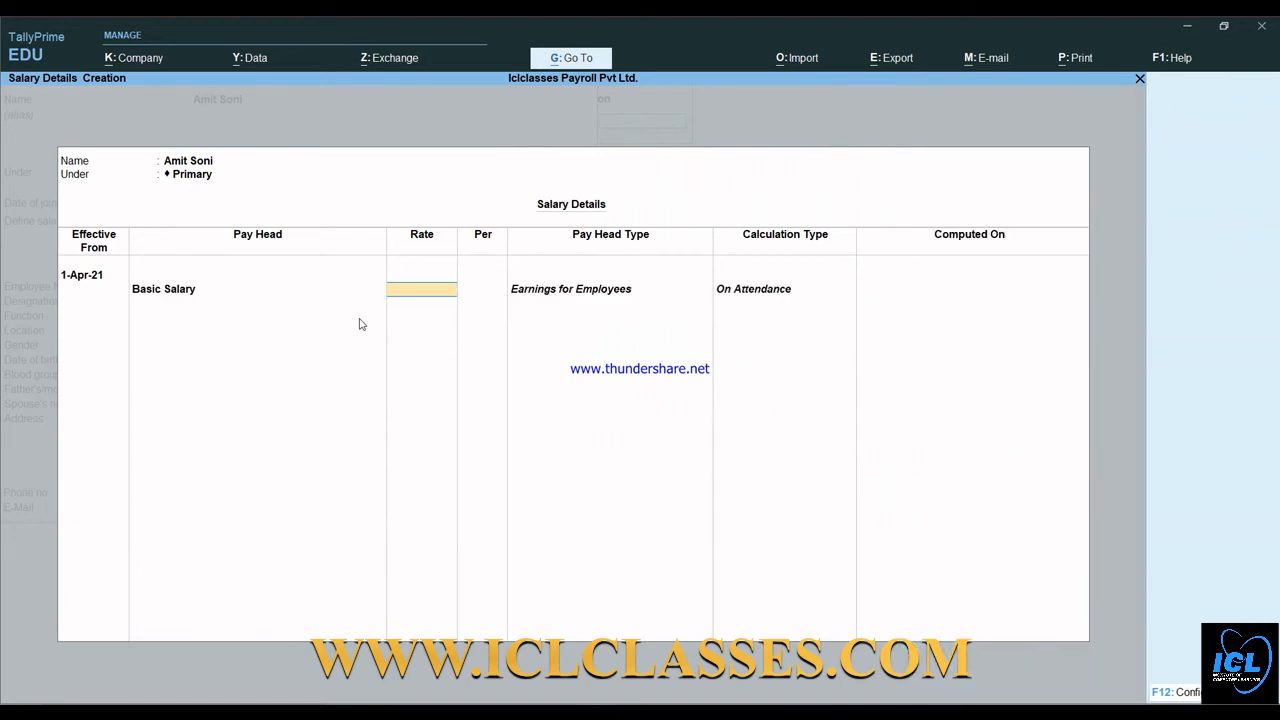
text(15,2)
text(00)
key(Return)
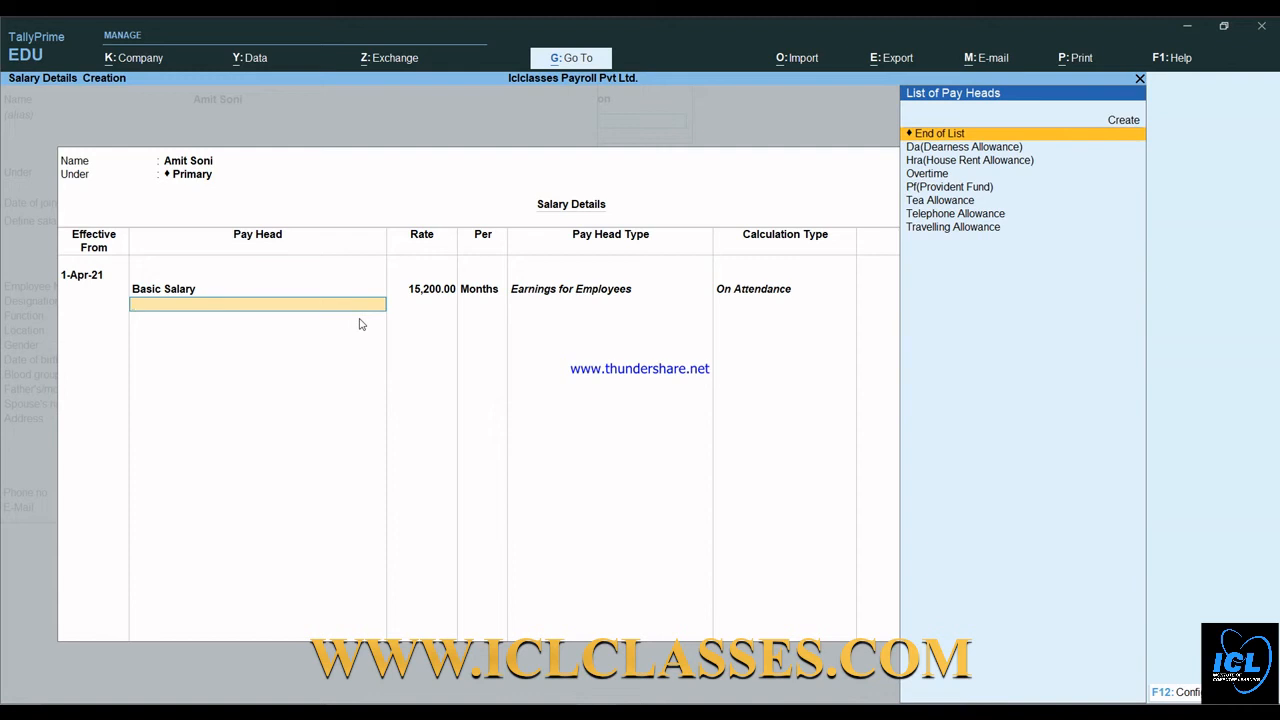
key(Down)
key(Down)
key(Return)
key(Down)
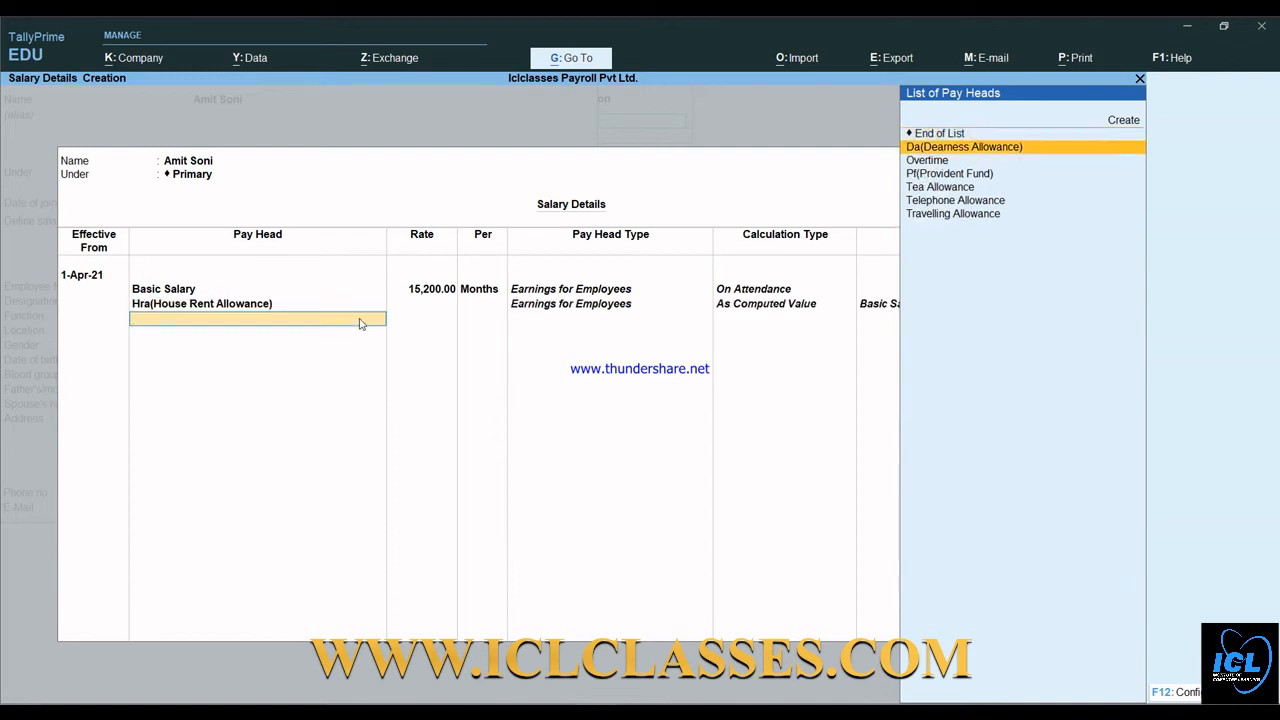
key(Return)
- Add Tea Allowance 600, Telephone Allowance 2,000 and Travelling Allowance 3,000 per month
key(Down)
key(Down)
key(Down)
key(Return)
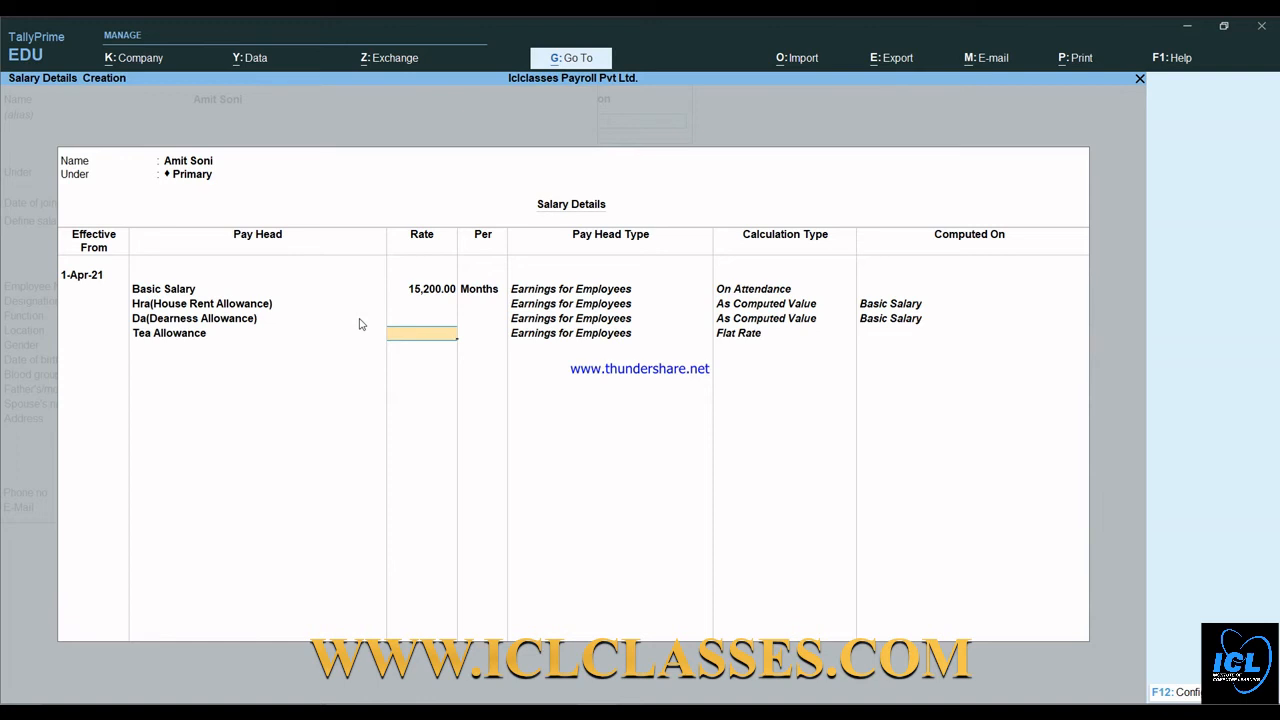
text(210)
key(BackSpace)
key(BackSpace)
key(BackSpace)
text(600)
key(Return)
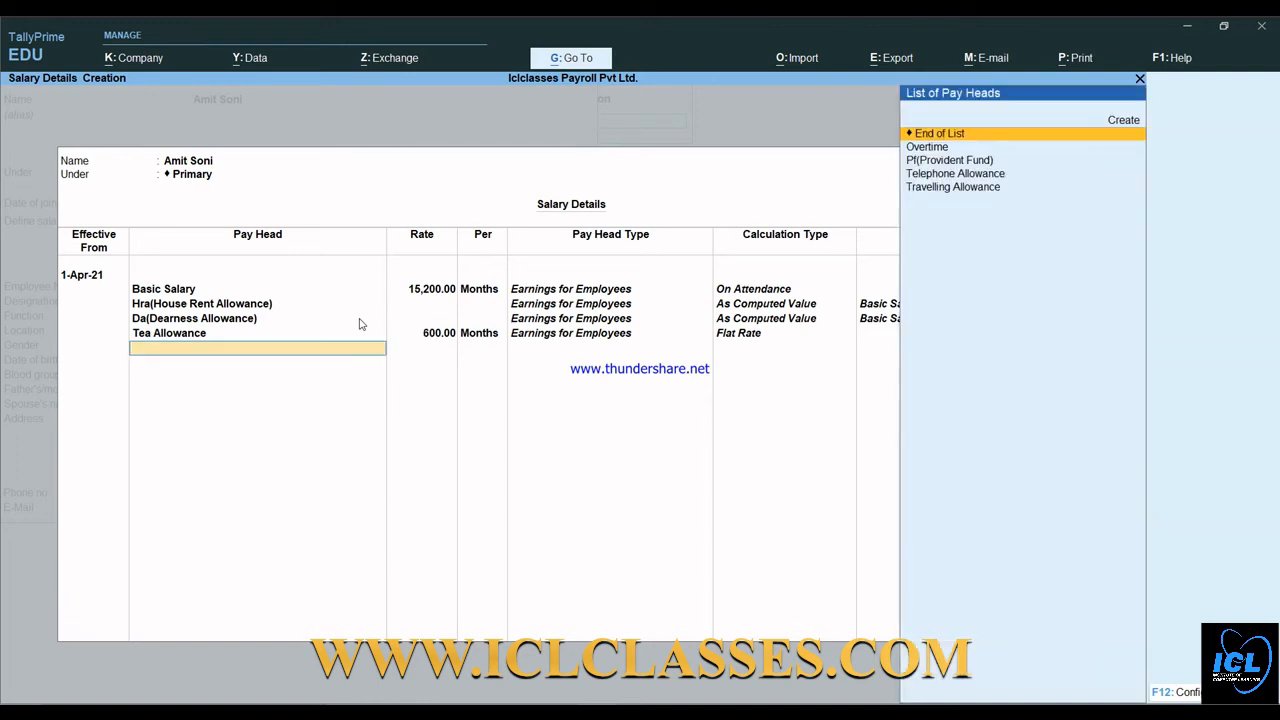
key(Down)
key(Down)
key(Down)
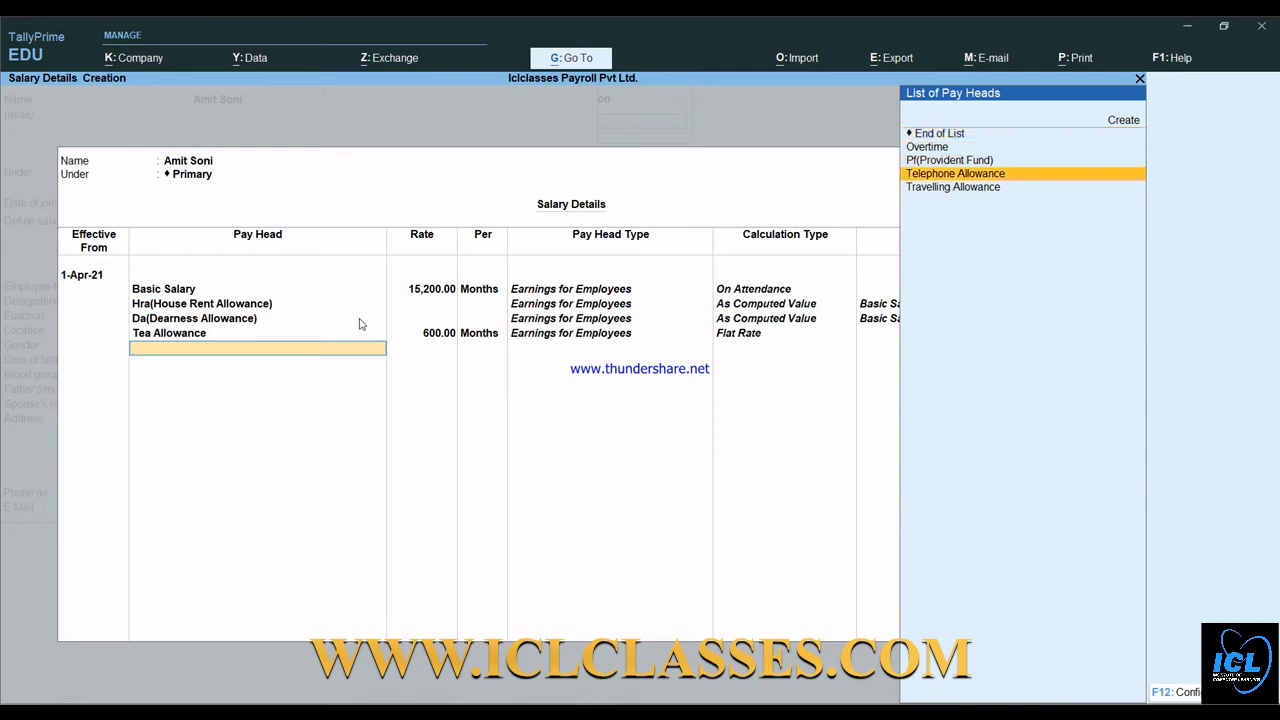
key(Return)
text(2,)
text(000)
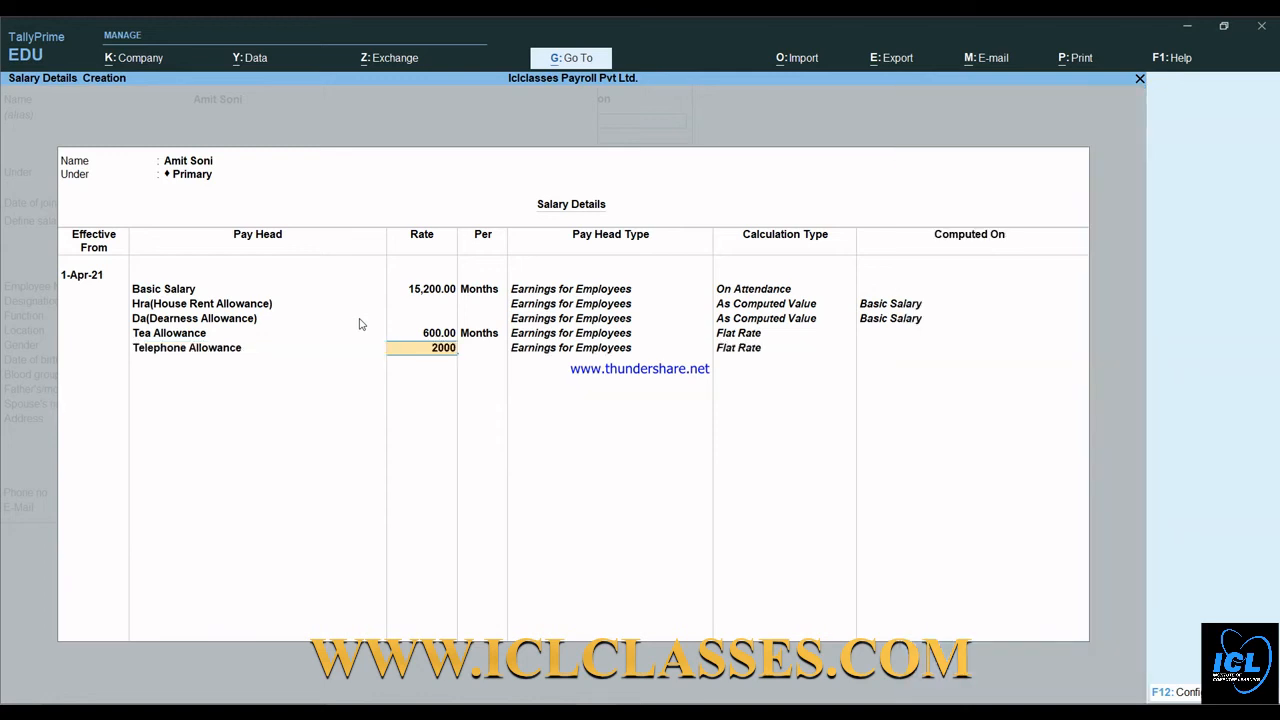
key(Return)
key(Down)
key(Down)
key(Down)
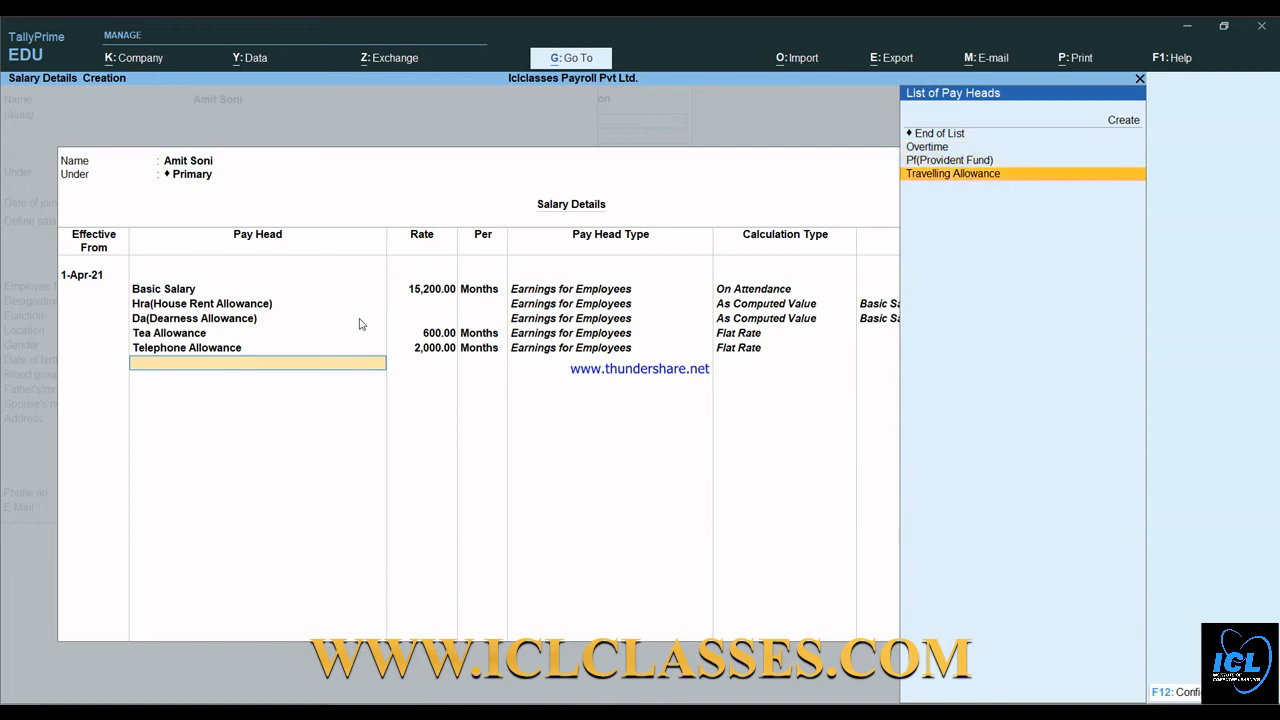
key(Return)
text(3000)
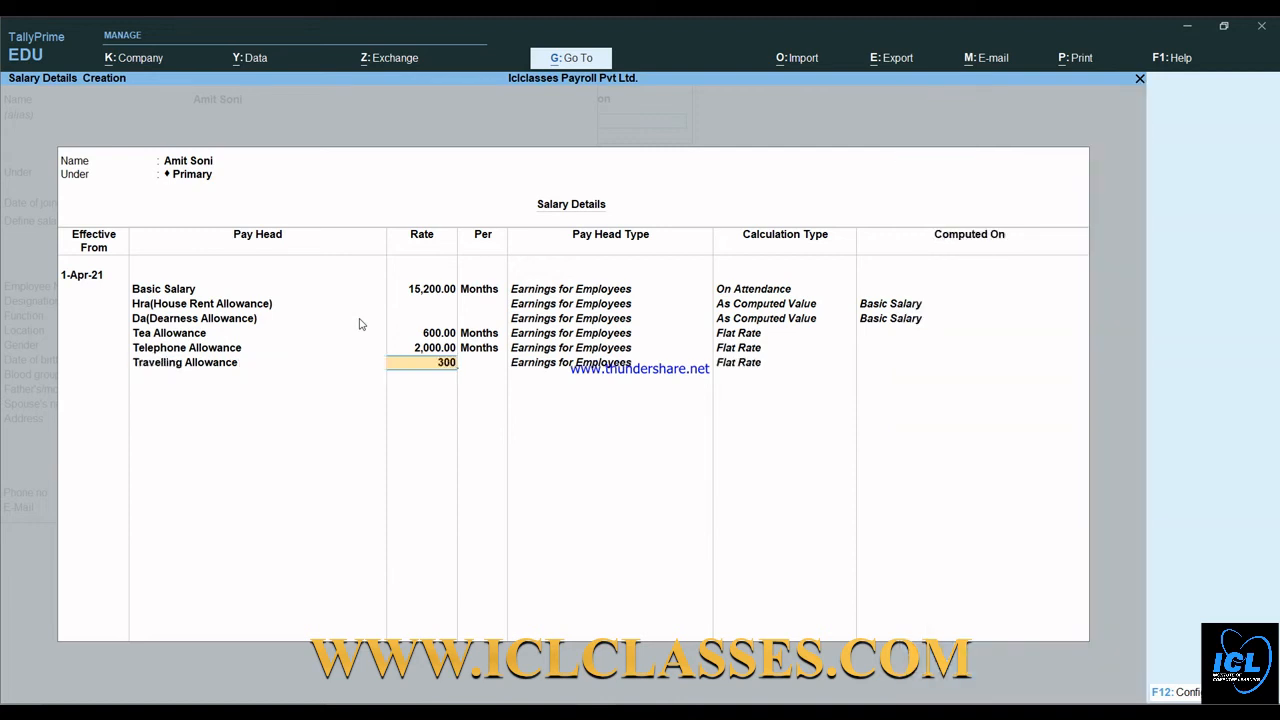
key(Return)
- Add Overtime at 10 per hour and PF, then accept the salary details
key(Down)
key(Down)
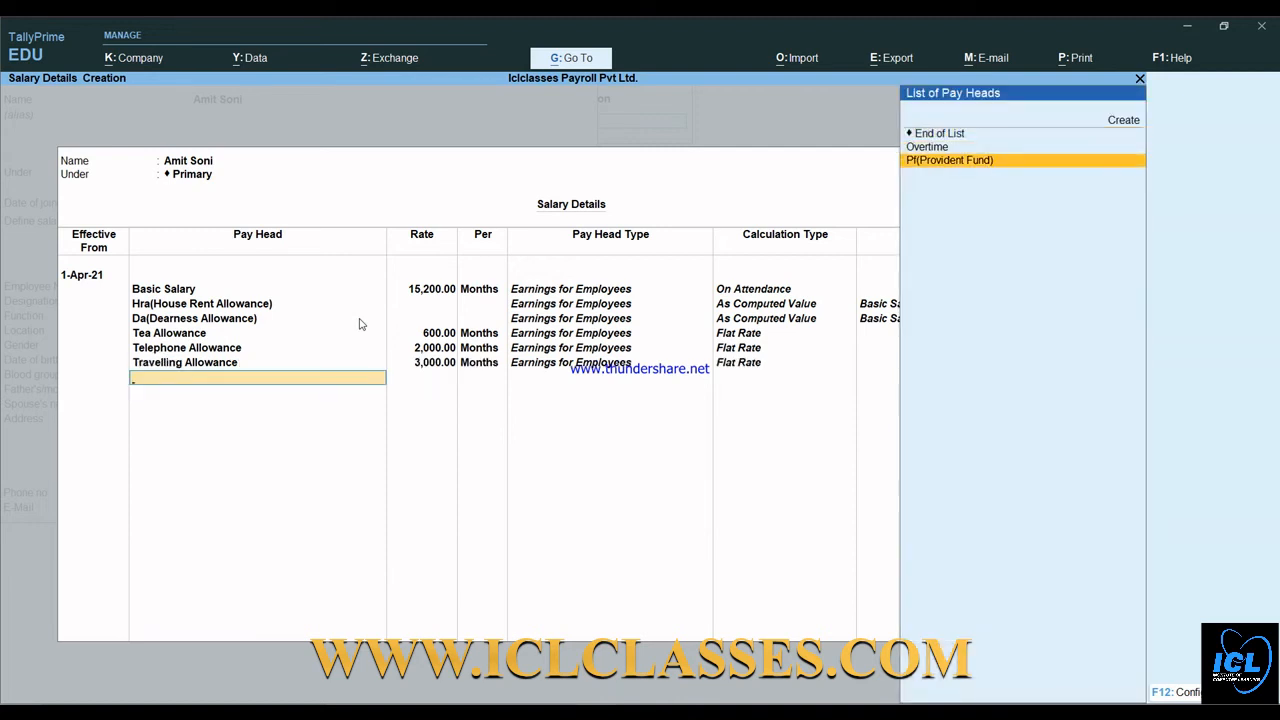
key(Up)
key(Return)
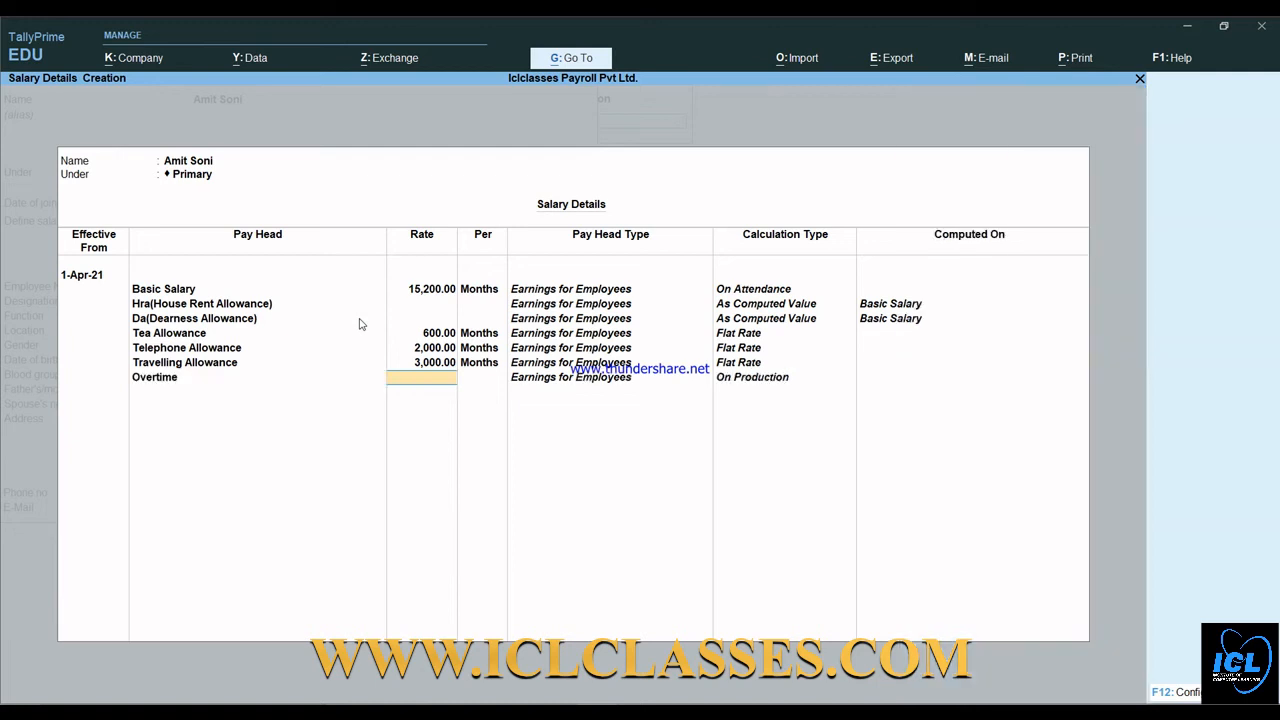
text(10)
key(Return)
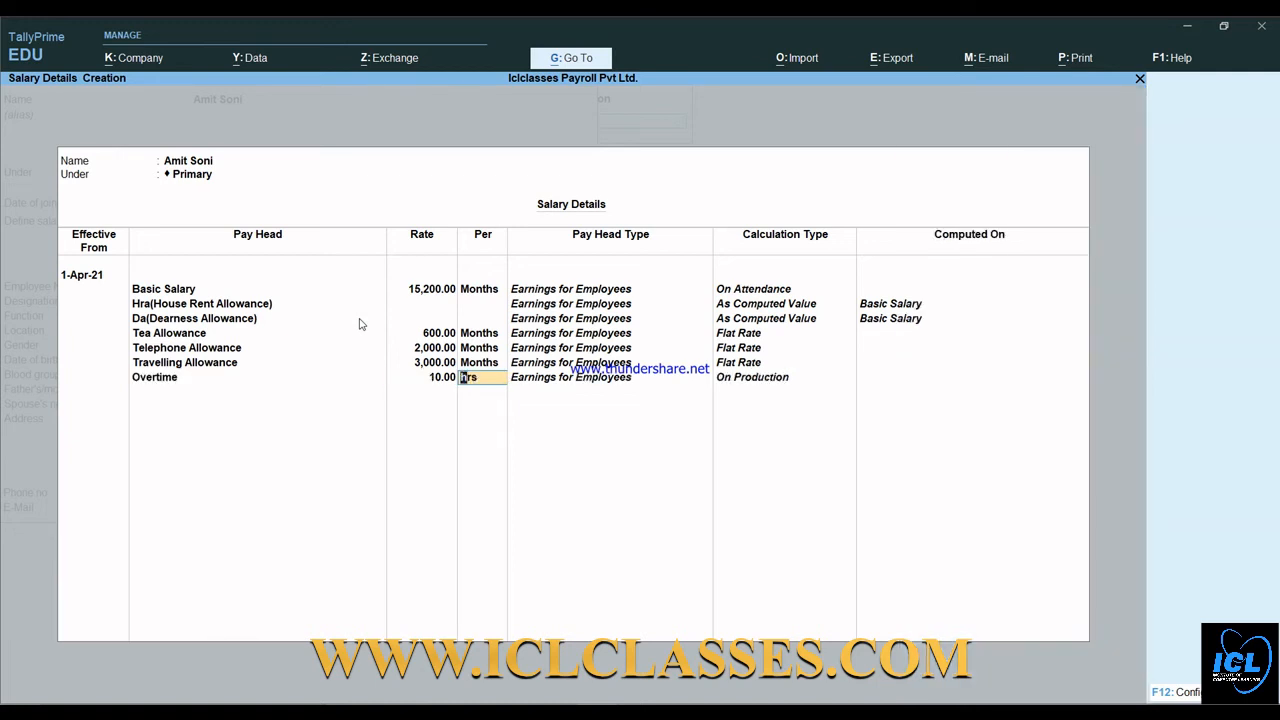
key(Return)
key(Down)
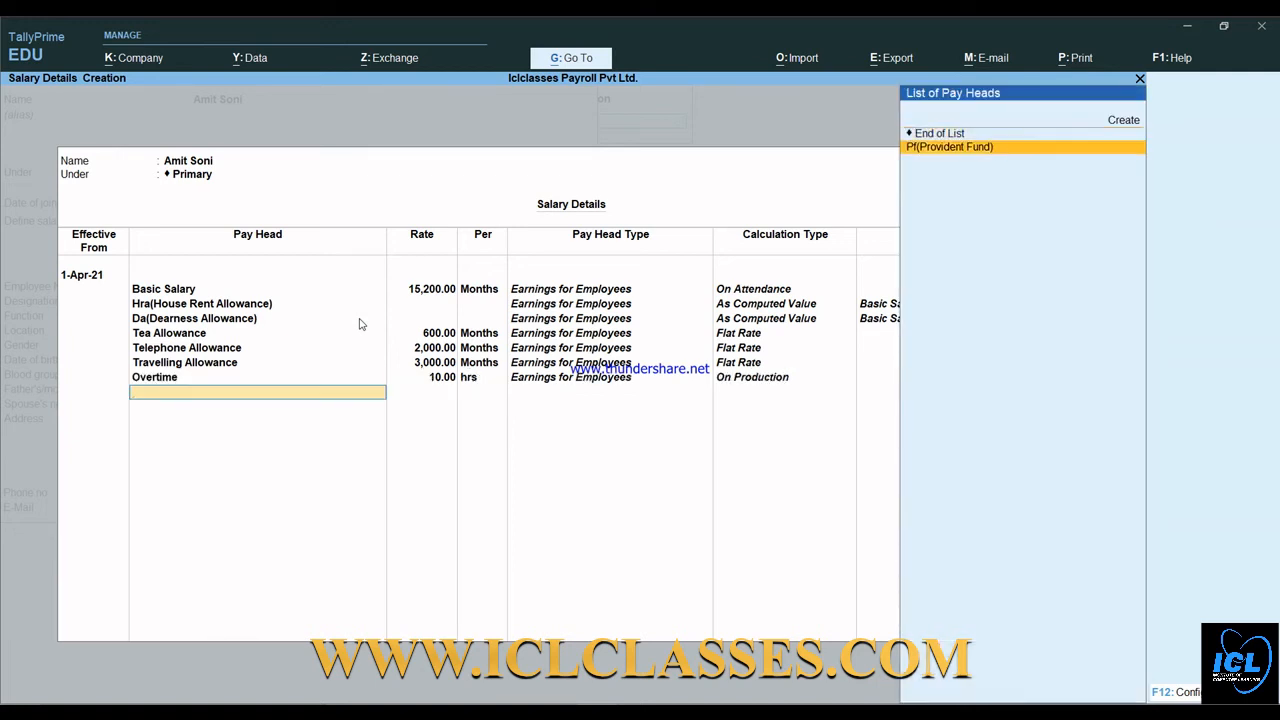
key(Return)
key(Return)
key(Return)
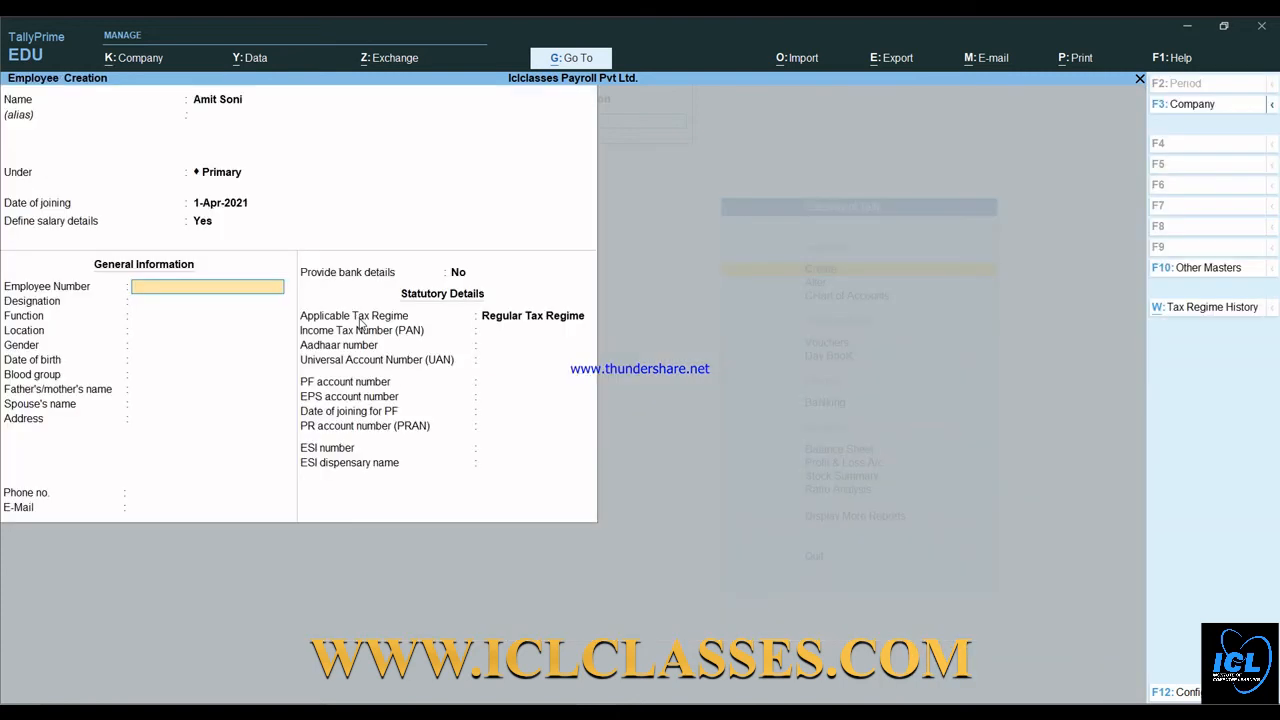
- Save the second employee with Regular Tax Regime and start a third employee's name
key(Return)
key(Return)
key(Return)
key(Return)
key(Return)
key(Return)
key(Return)
key(Return)
key(Return)
key(Return)
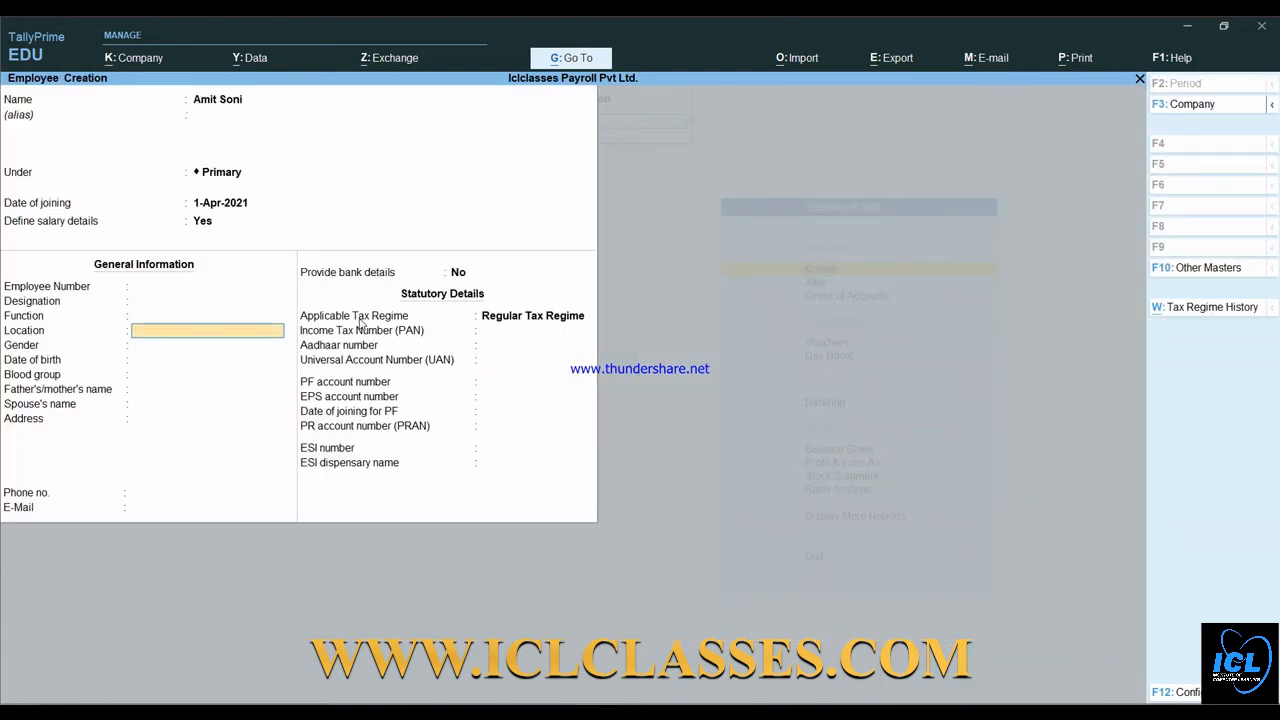
key(Return)
key(Return)
key(Return)
key(Return)
key(Return)
key(Return)
key(Return)
key(Return)
key(Return)
key(Return)
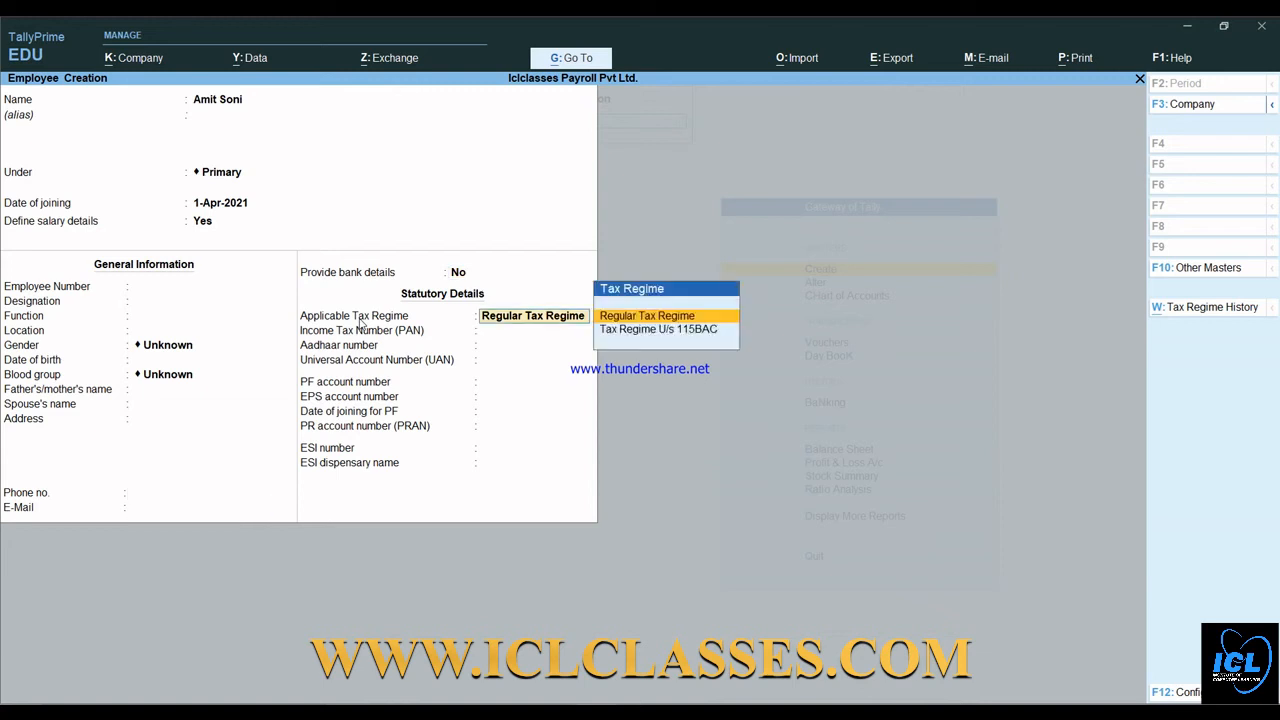
key(Return)
key(Return)
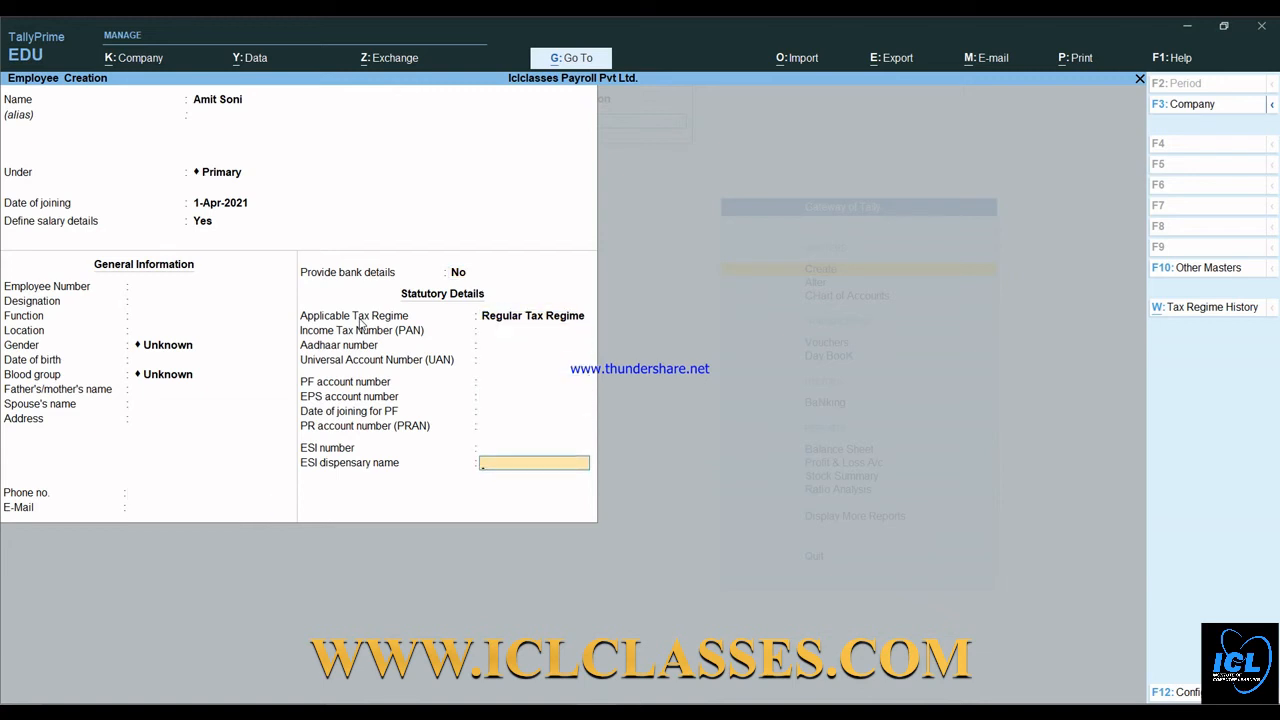
key(Return)
key(Return)
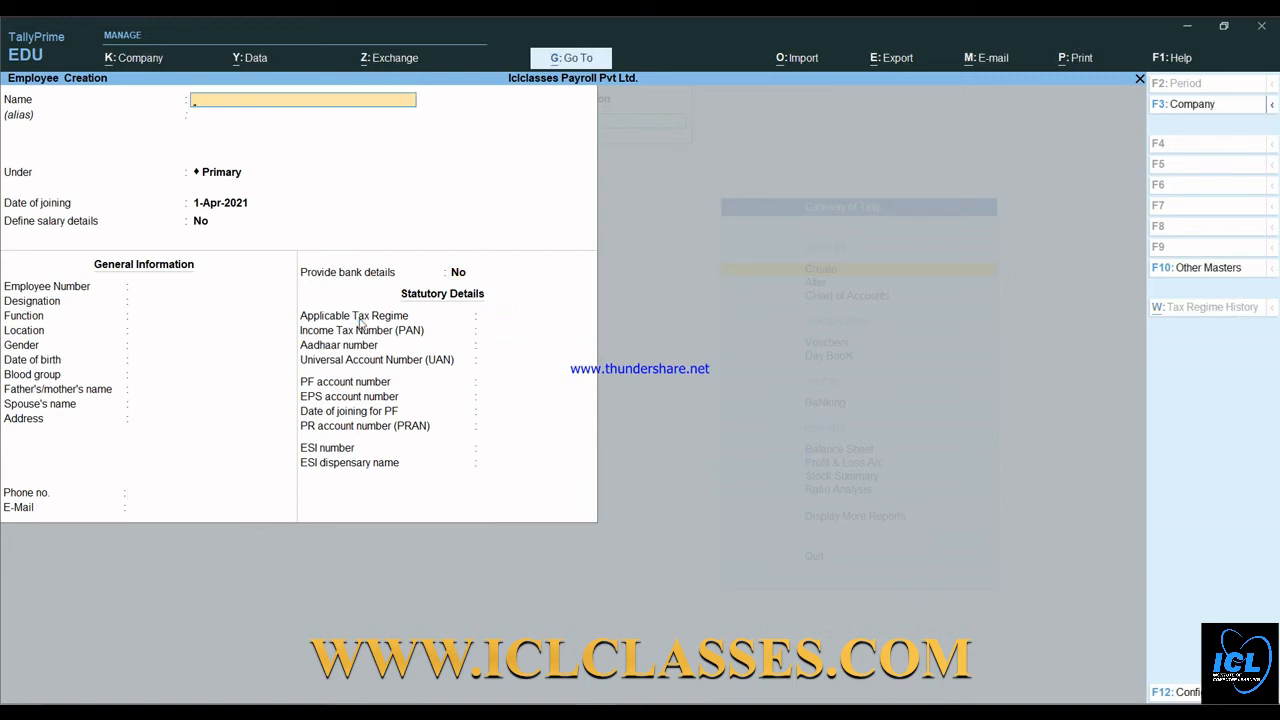
text(Ram)
key(Return)
key(Return)
key(Return)
key(Return)
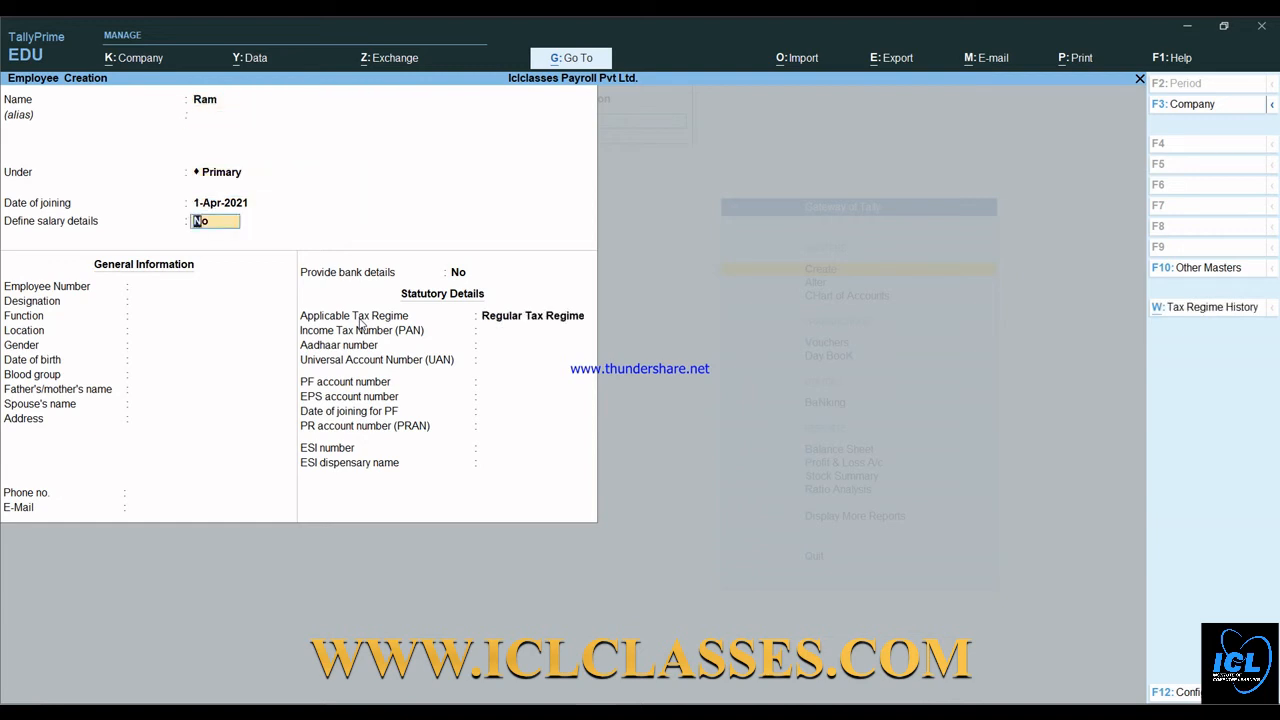
- Change the new employee's group from Primary to Sales
key(BackSpace)
key(BackSpace)
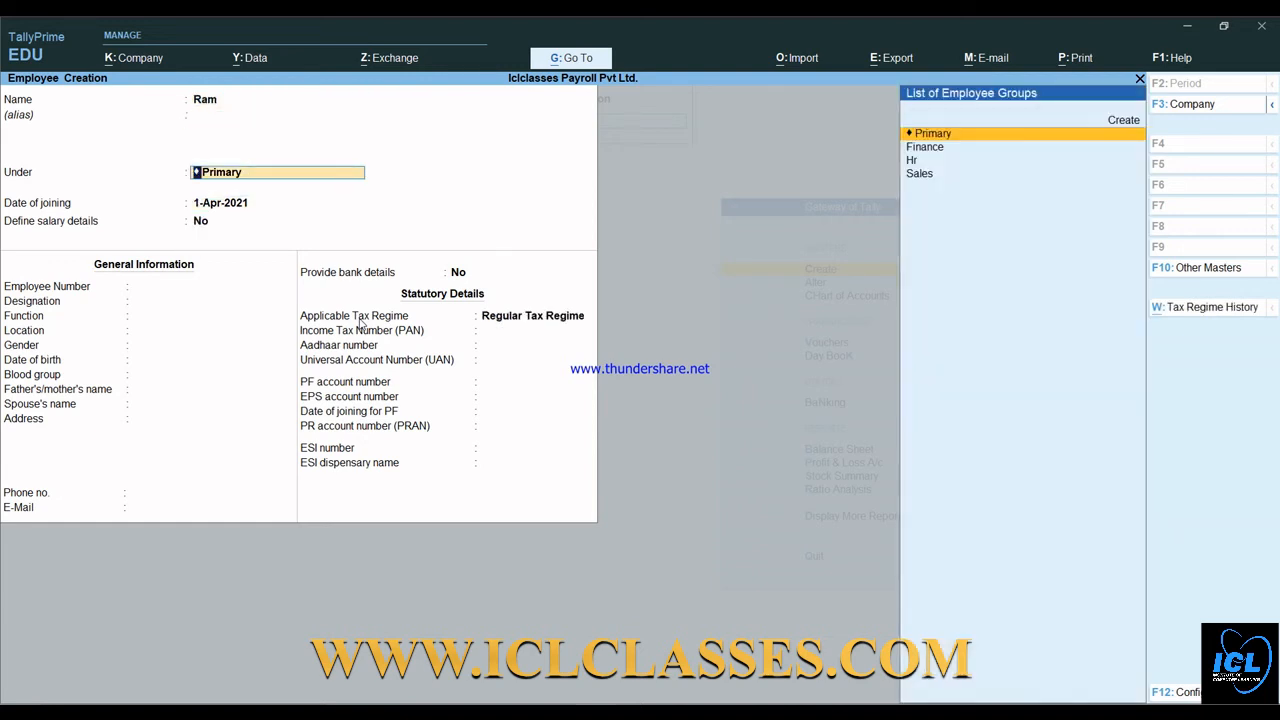
key(Down)
key(Down)
key(Down)
key(Return)
key(Return)
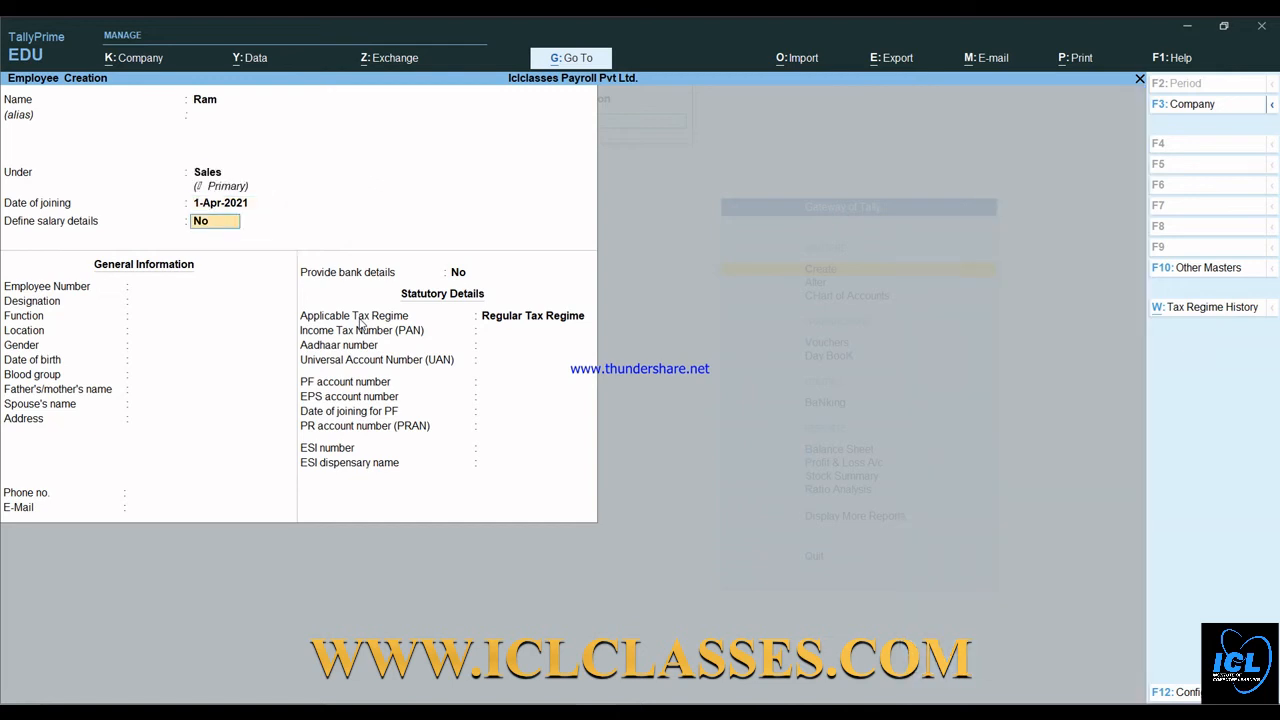
- Enable salary details and add Basic Salary at 25,000, then HRA and DA
key(y)
key(Return)
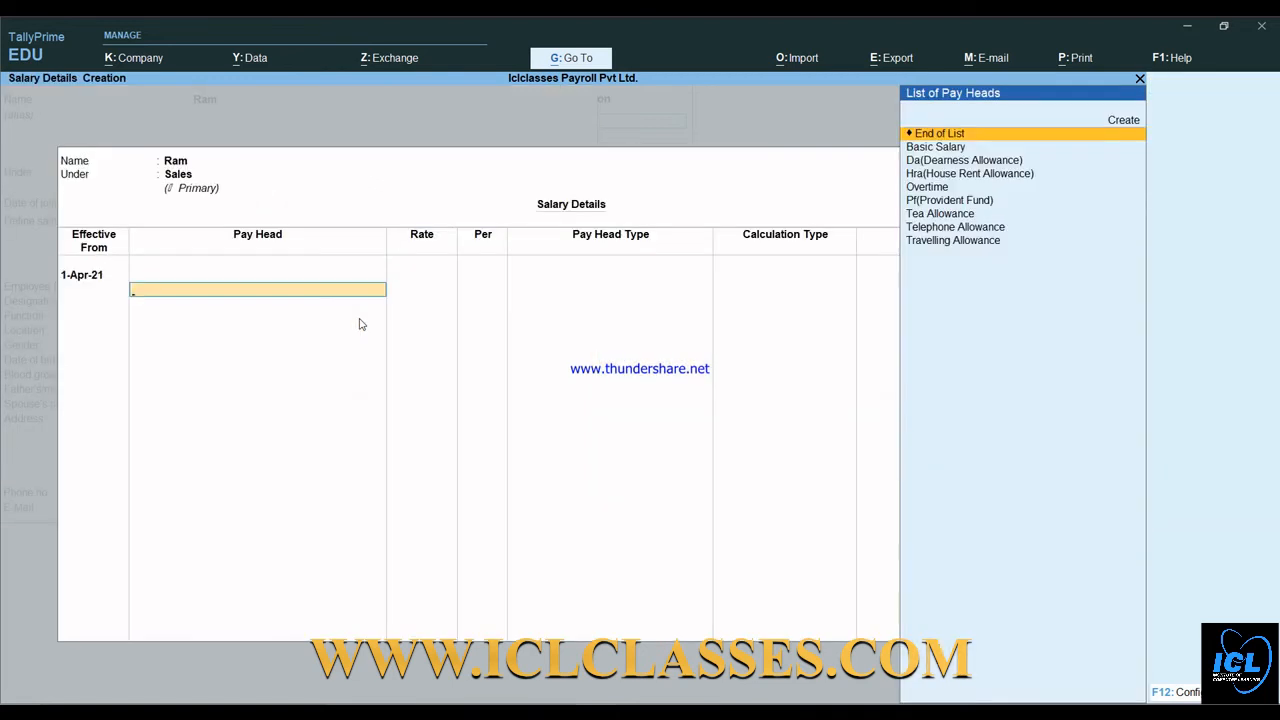
key(Down)
key(Return)
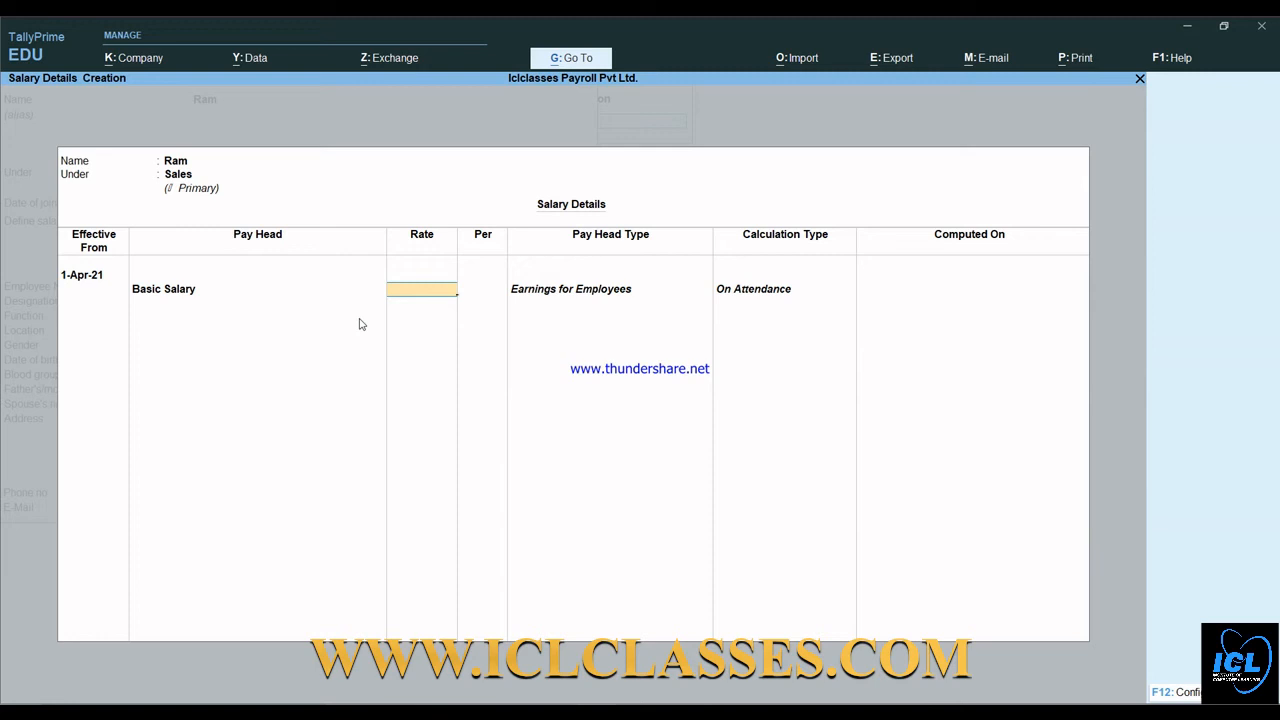
text(25000)
key(Return)
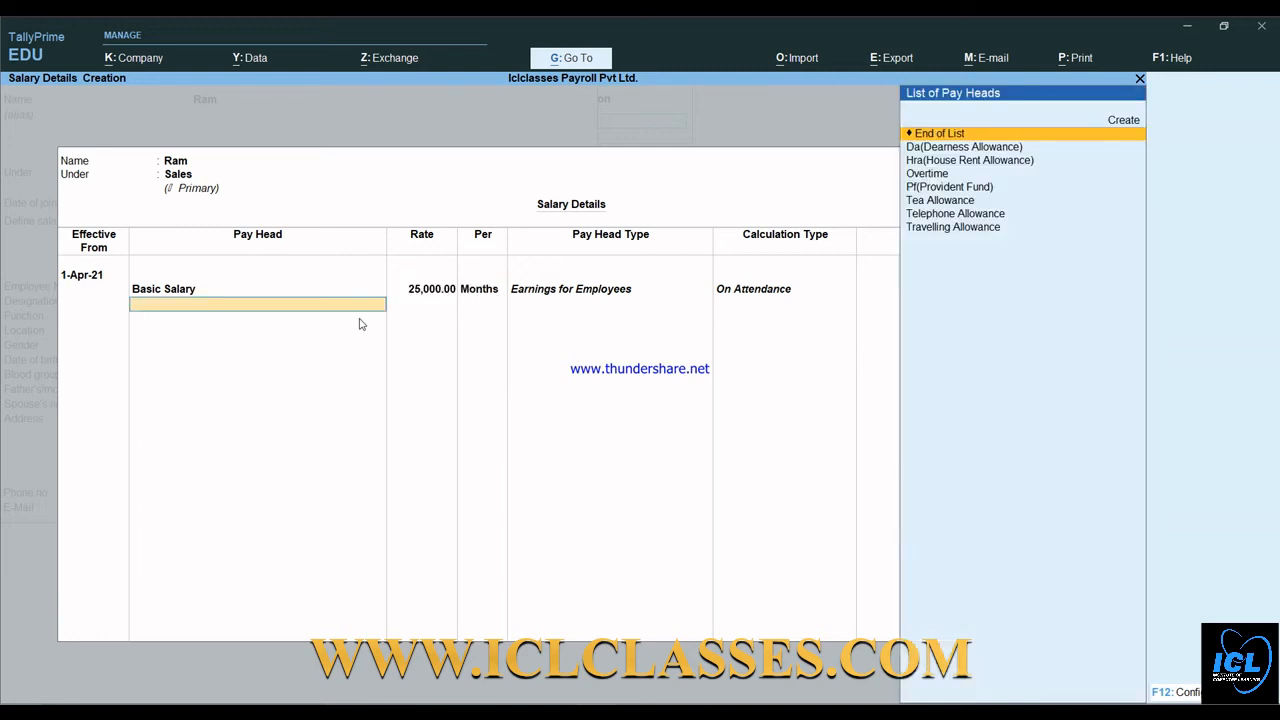
key(Down)
key(Down)
key(Return)
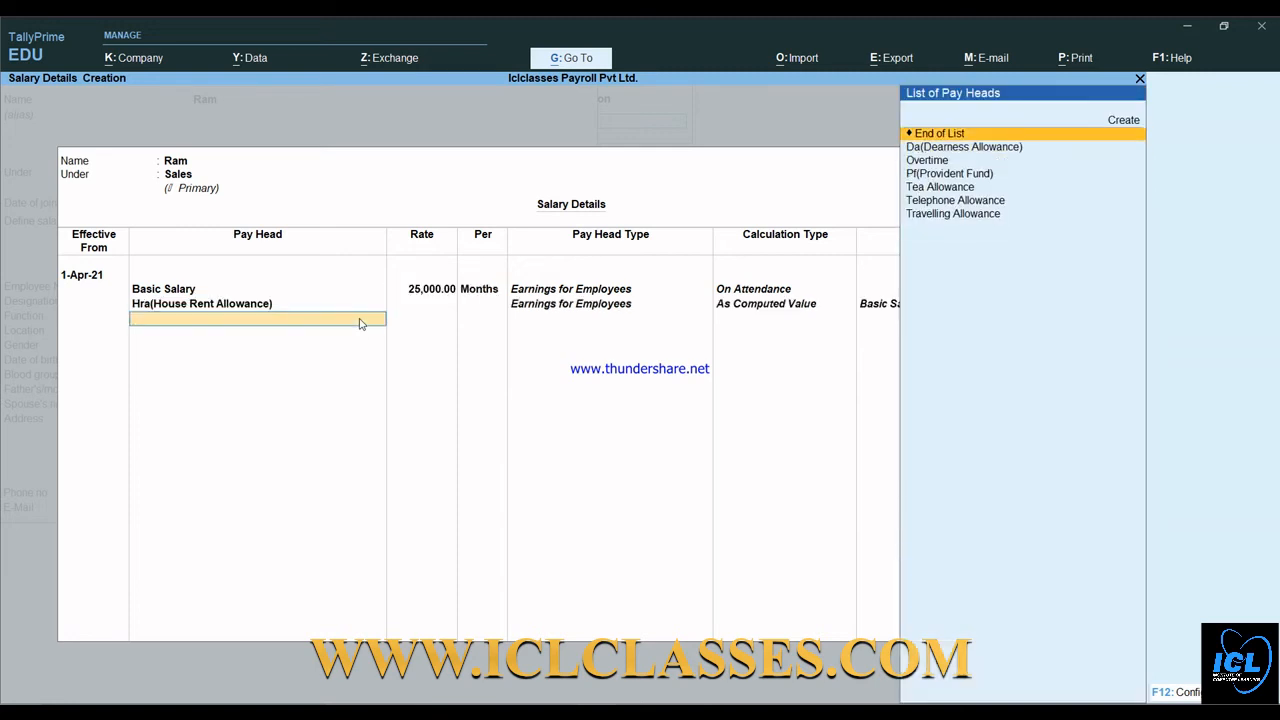
key(Down)
key(Return)
key(Down)
key(Down)
key(Down)
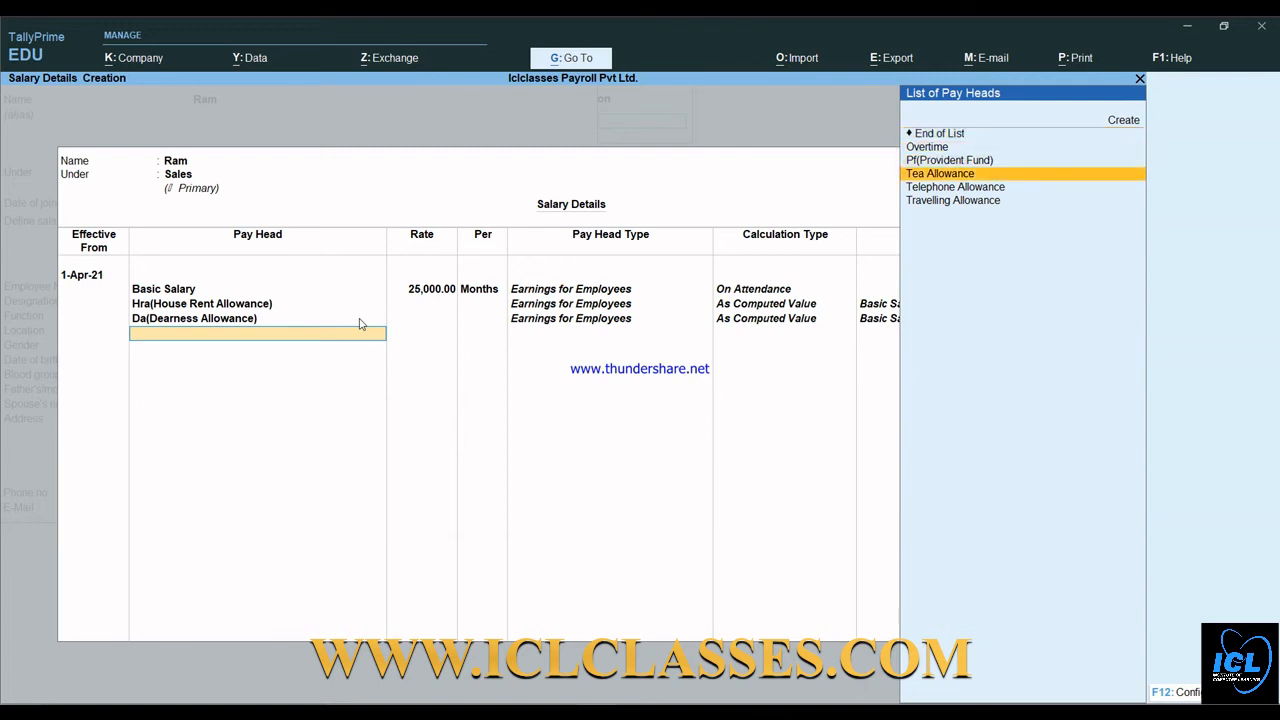
- Add Tea Allowance 600, Telephone Allowance 2,000 and Travelling Allowance 3,000
key(Return)
text(600)
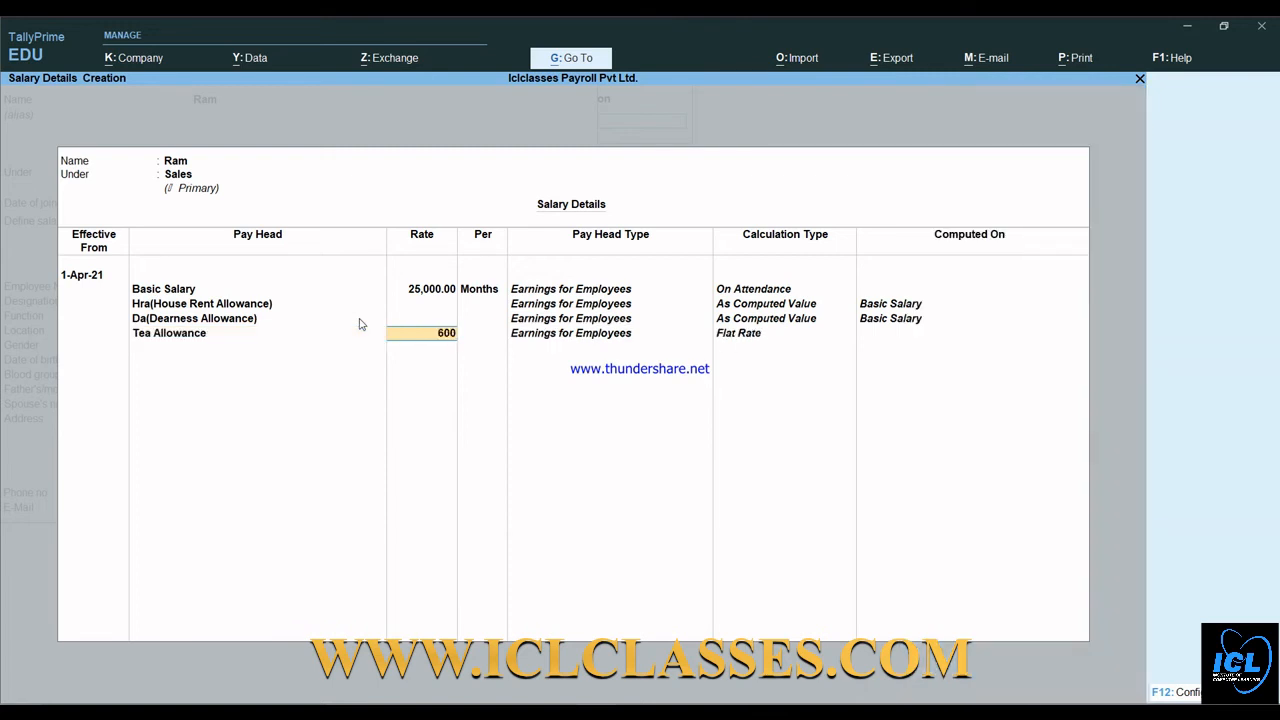
key(Return)
key(Down)
key(Down)
key(Down)
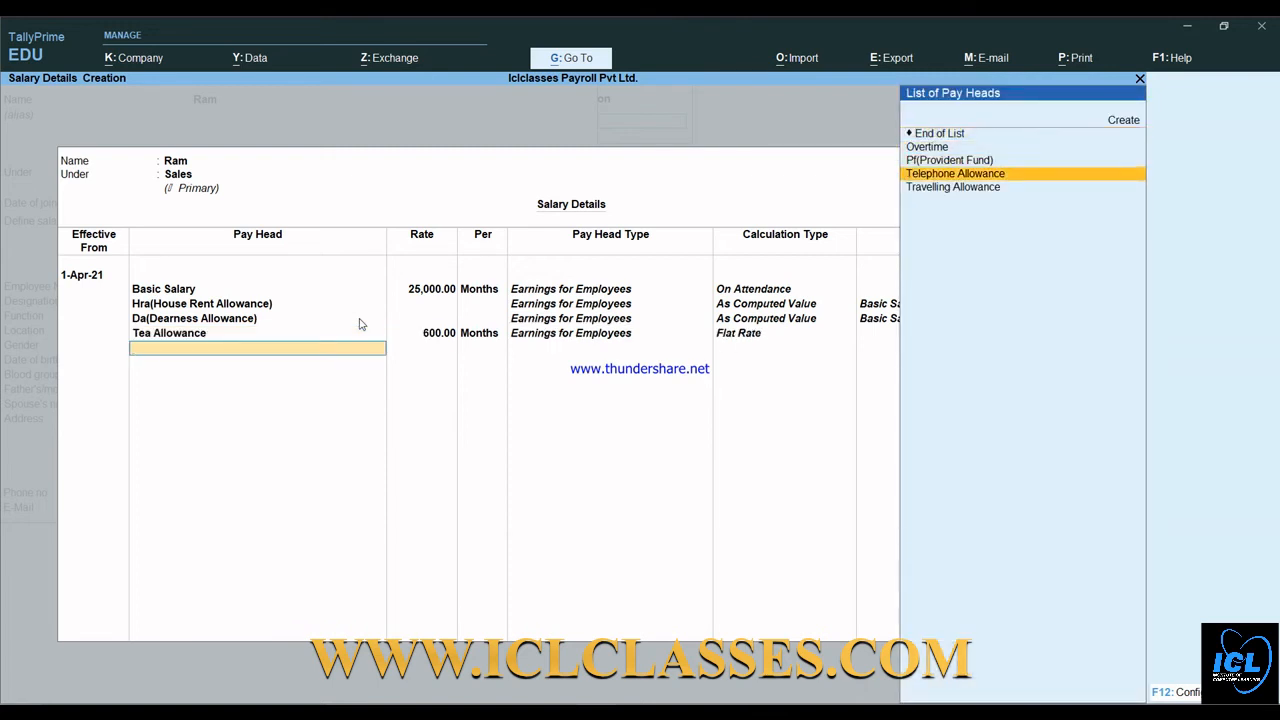
key(Return)
text(2,000)
key(Return)
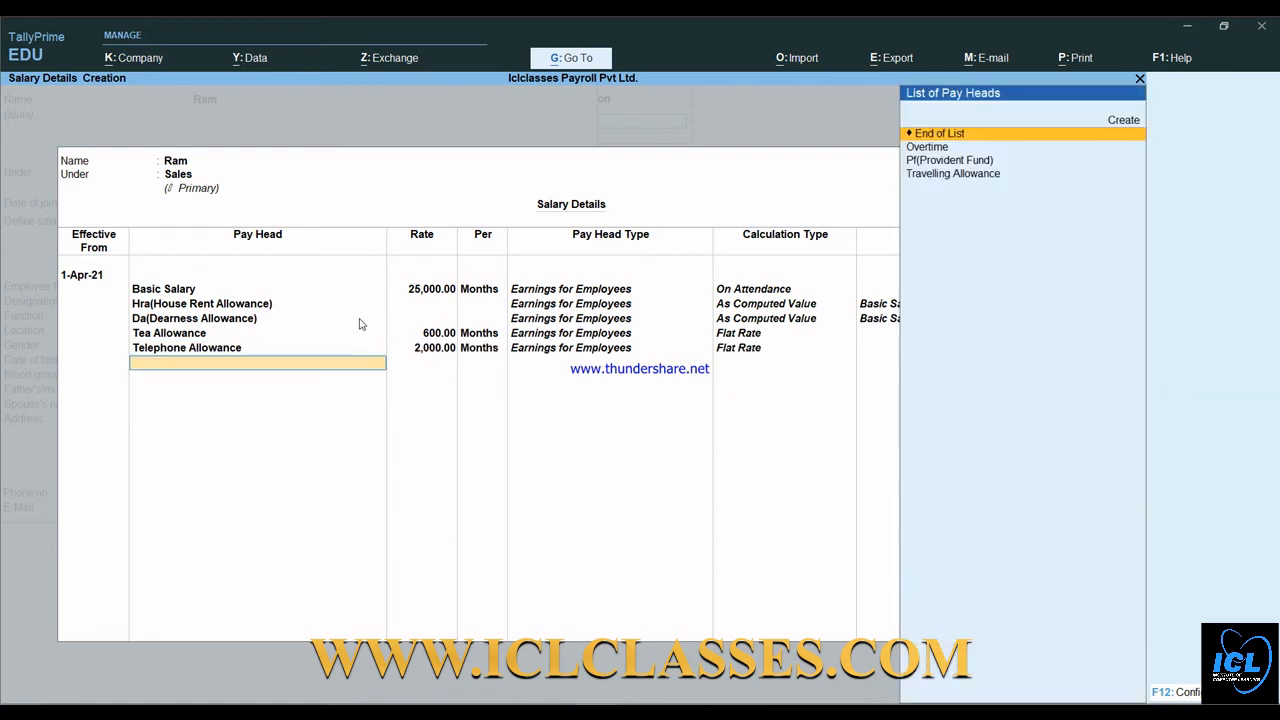
key(Down)
key(Down)
key(Down)
key(Return)
text(30000)
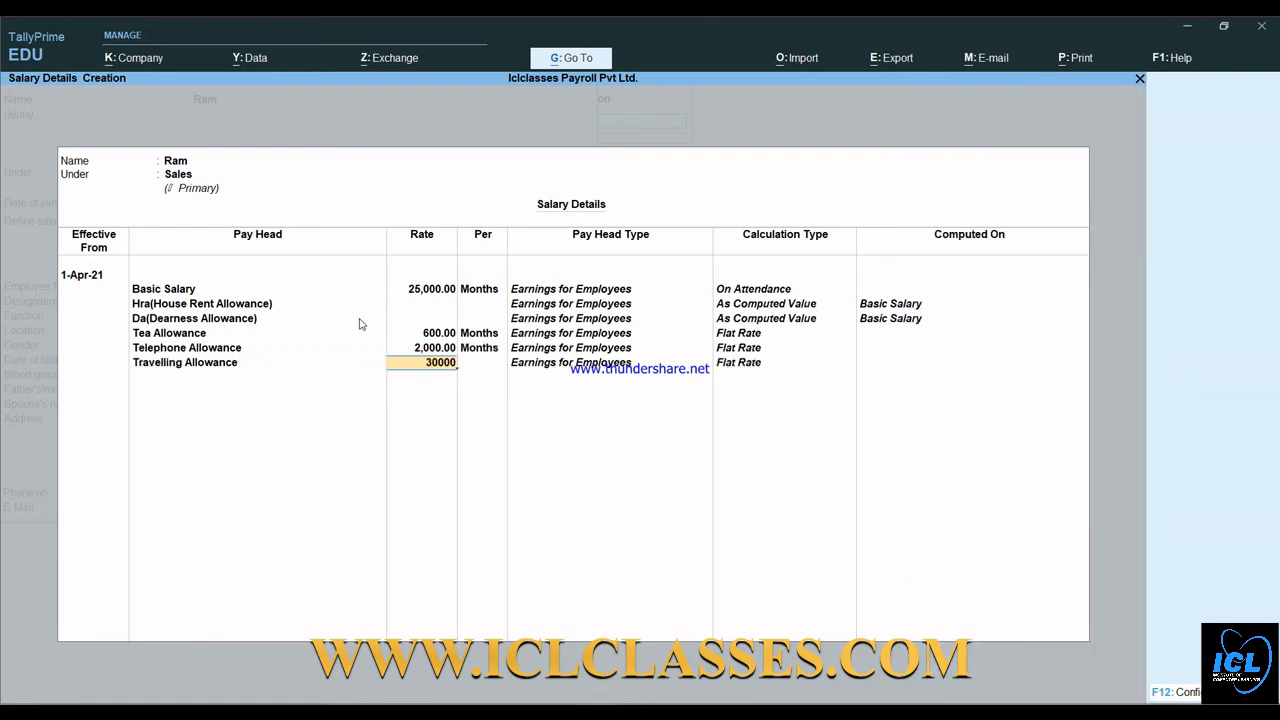
key(BackSpace)
key(Return)
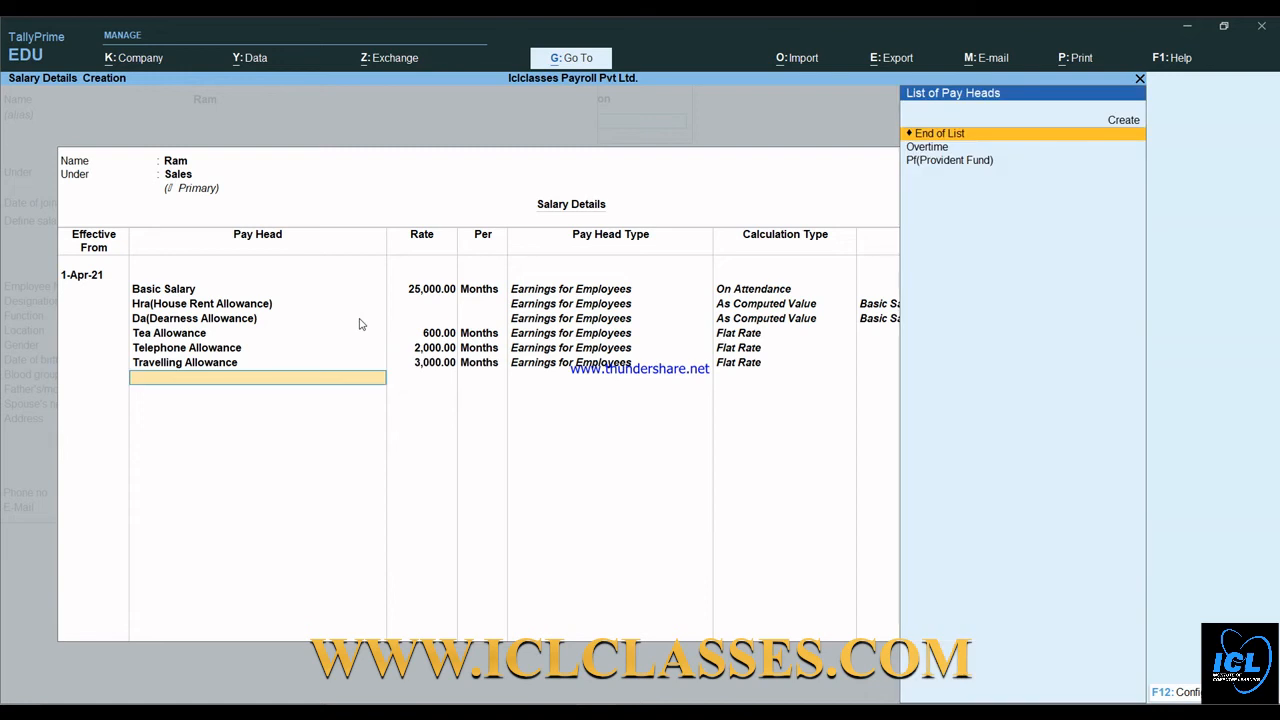
- Add Overtime at 25 per hour and PF, then save the employee with Ctrl+A
key(Down)
key(Return)
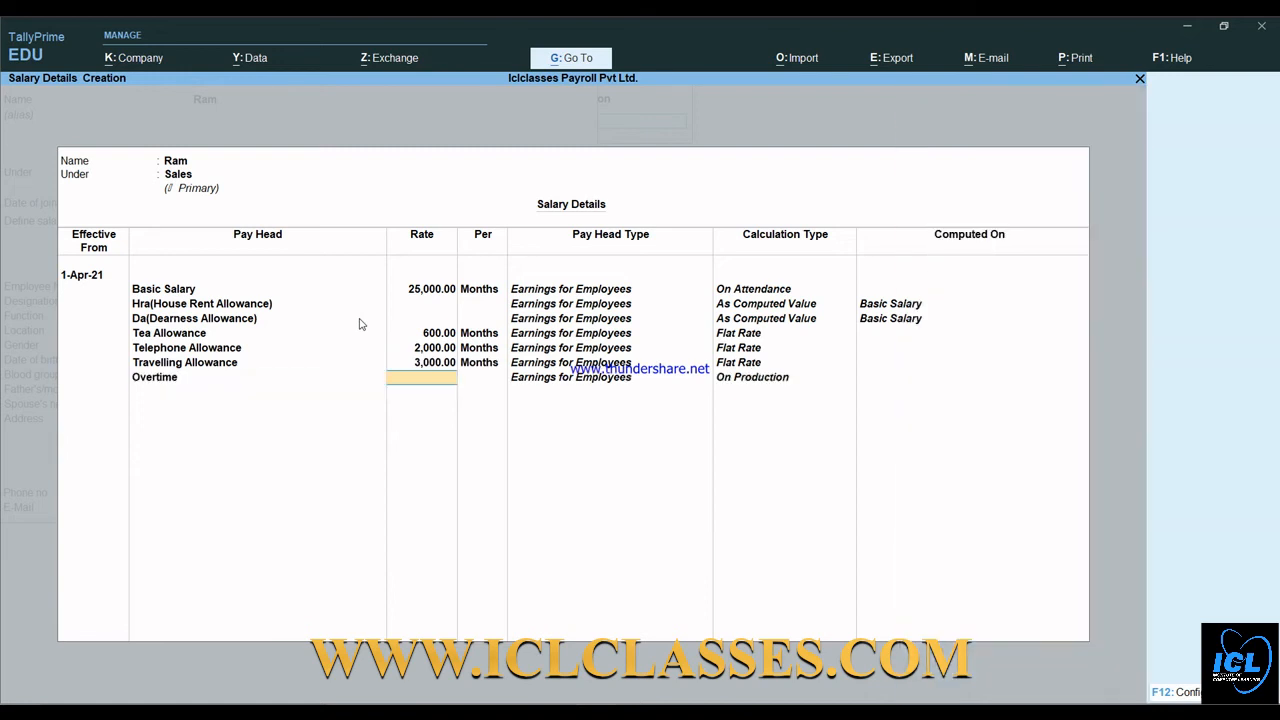
text(25)
key(Return)
key(Return)
key(Down)
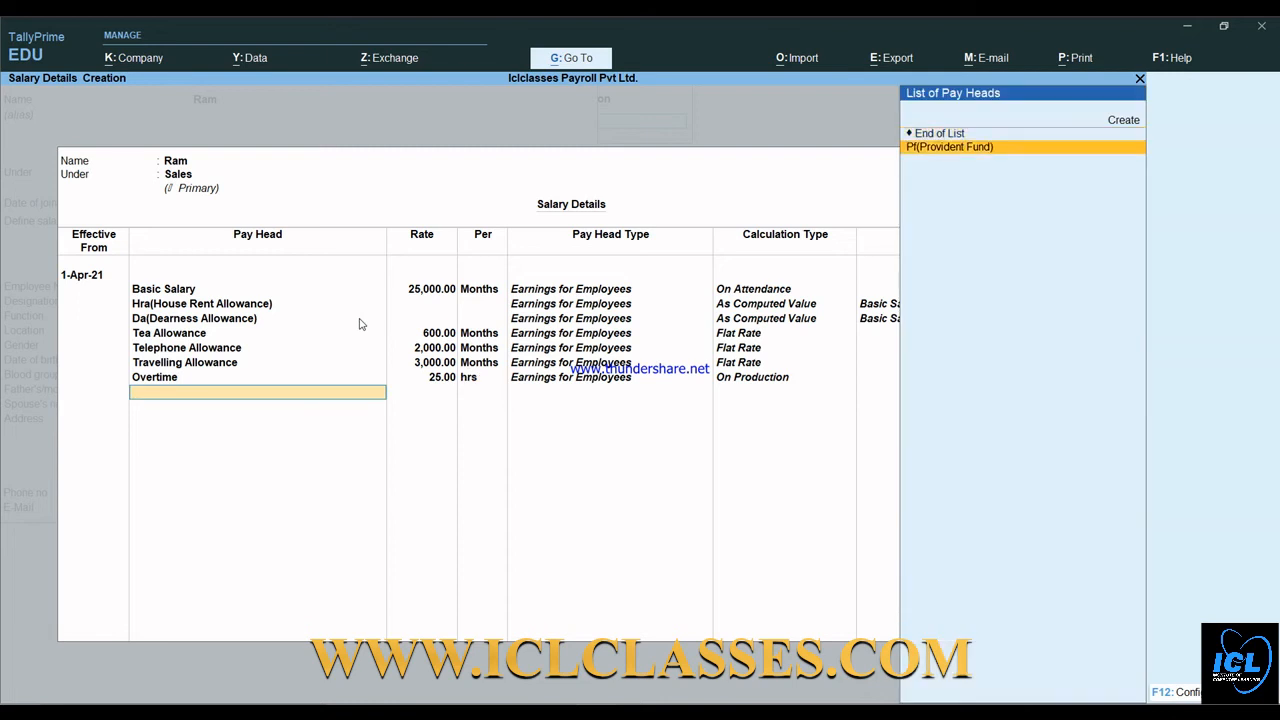
key(Return)
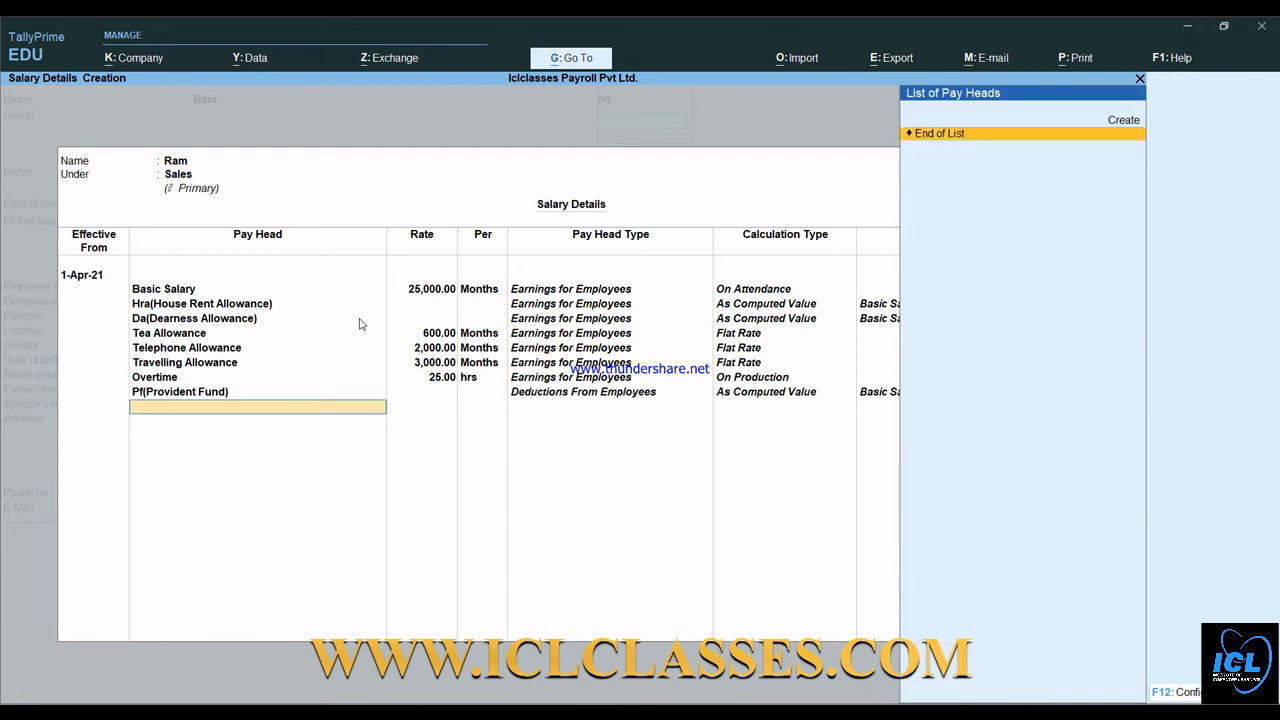
key(Return)
key(Return)
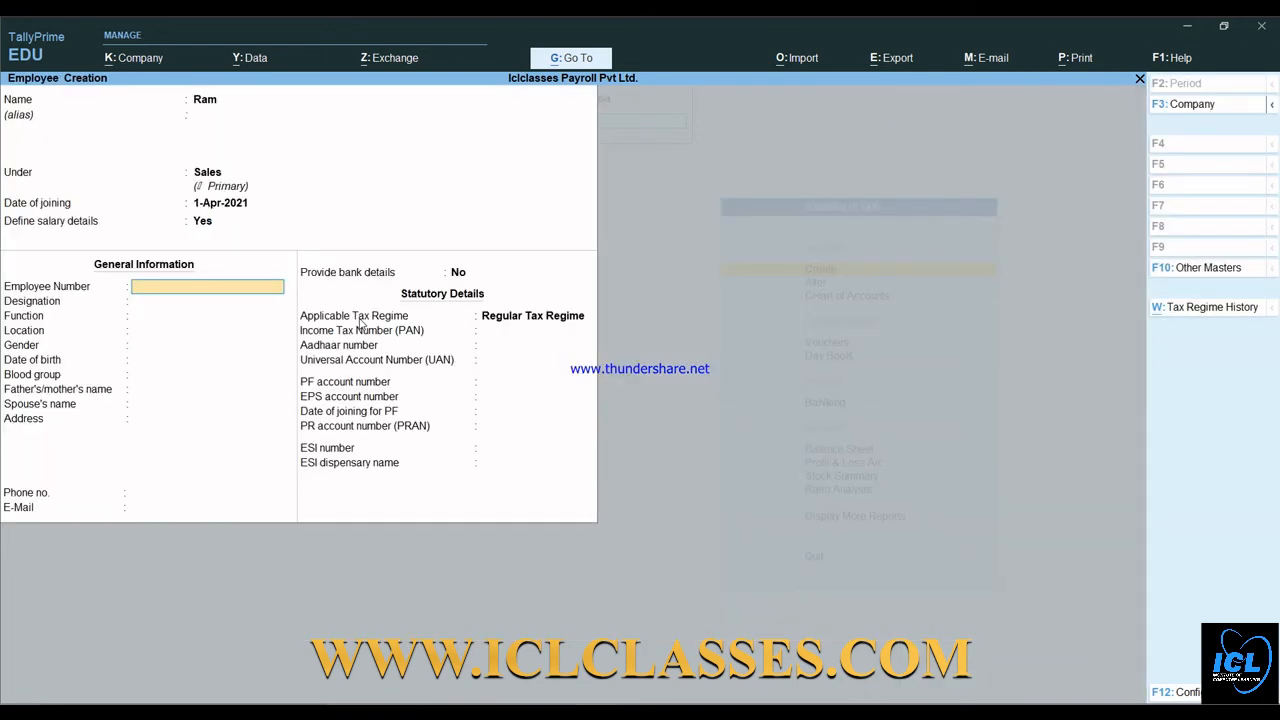
key(ctrl+a)
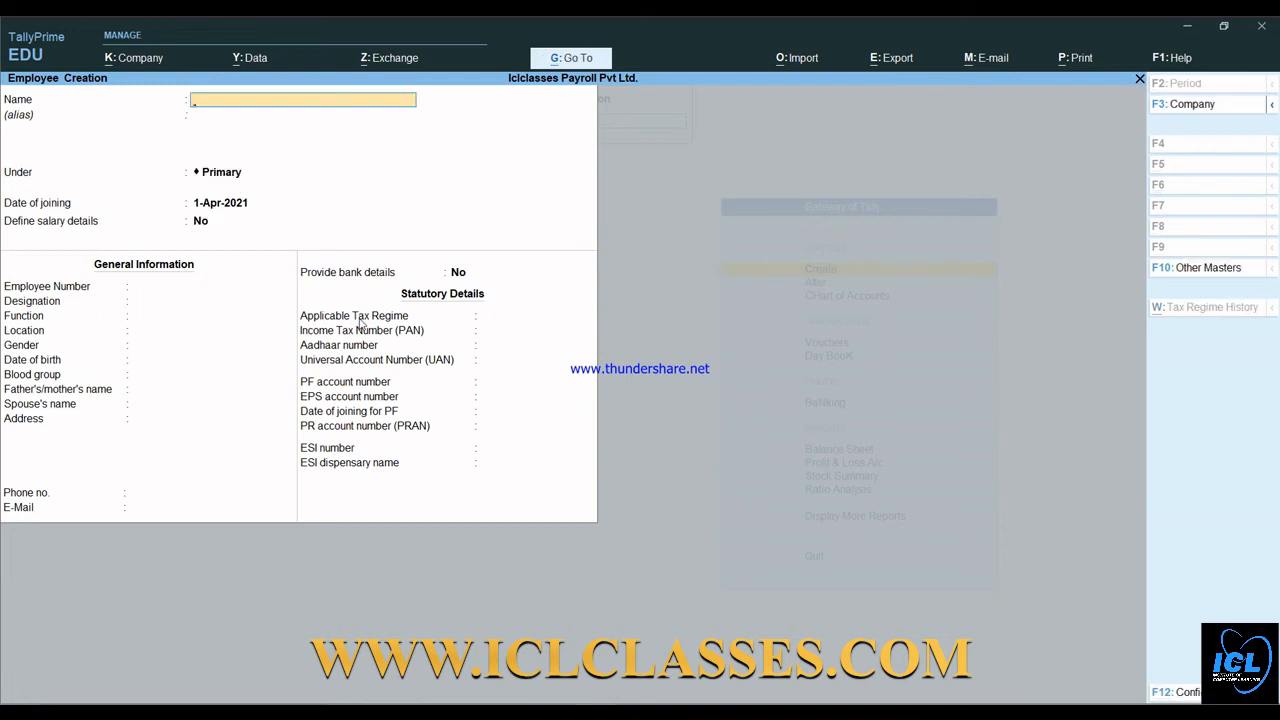
- Back out of the blank Employee Creation form to the Gateway of Tally, highlighting Vouchers
key(Escape)
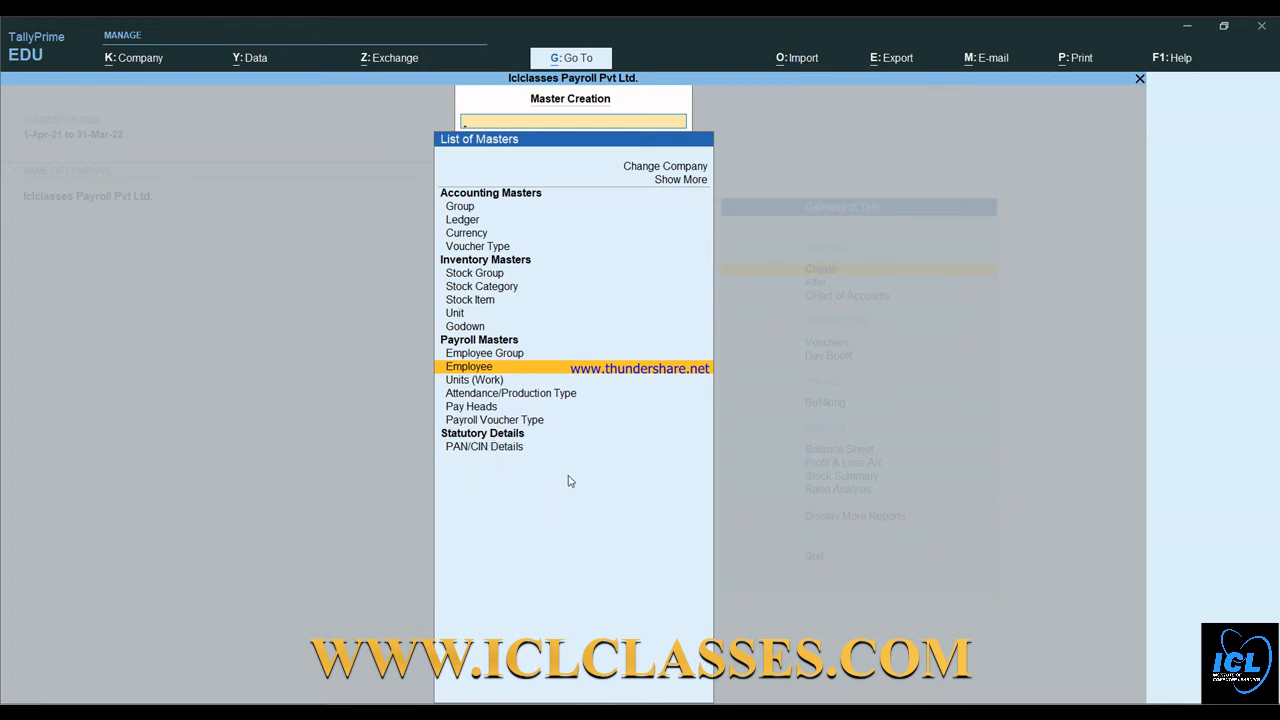
key(Escape)
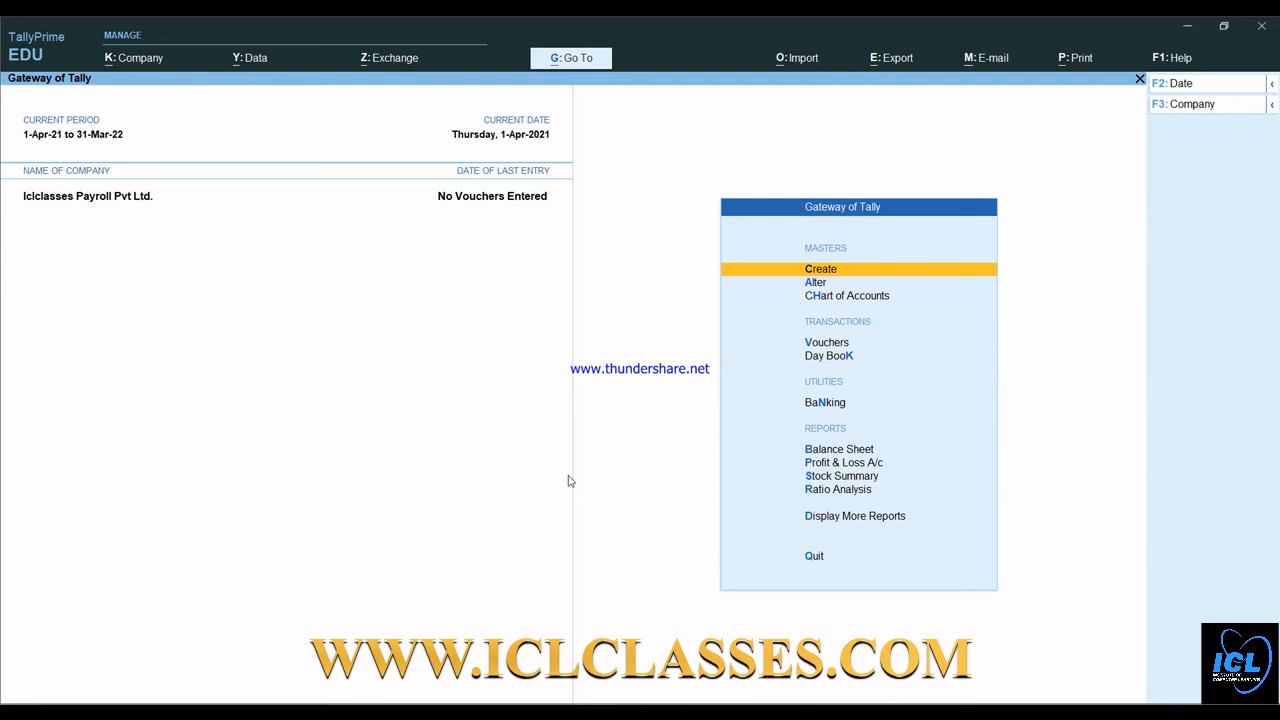
key(Down)
key(Down)
key(Down)
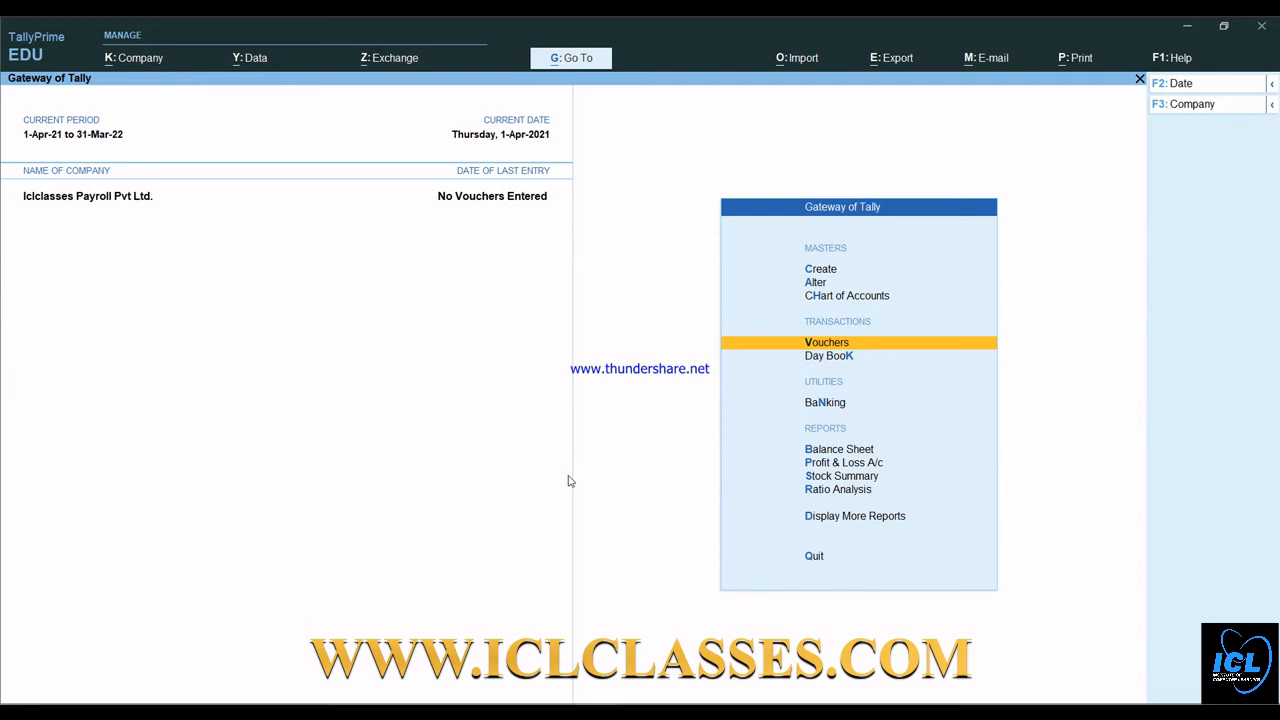
- Open Payment voucher No. 1, dismiss More Details, and bring up the Change Voucher Type list
key(Return)
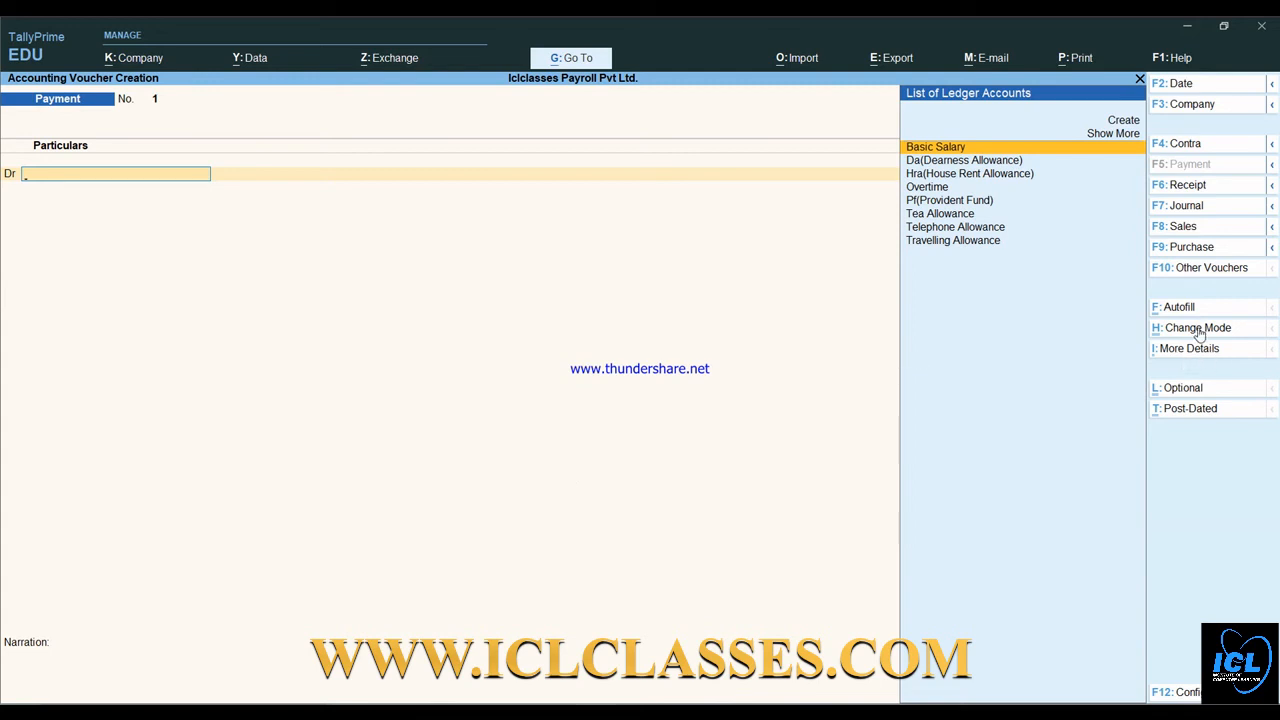
click(1193, 350)
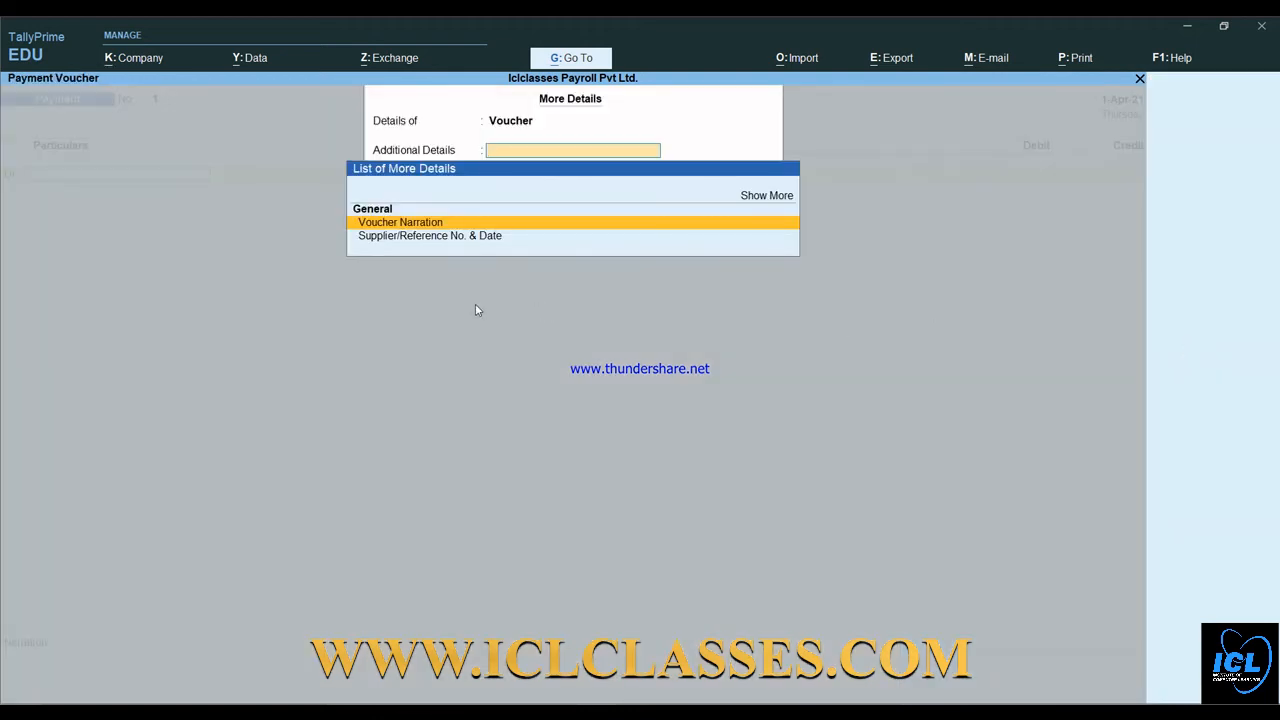
key(Escape)
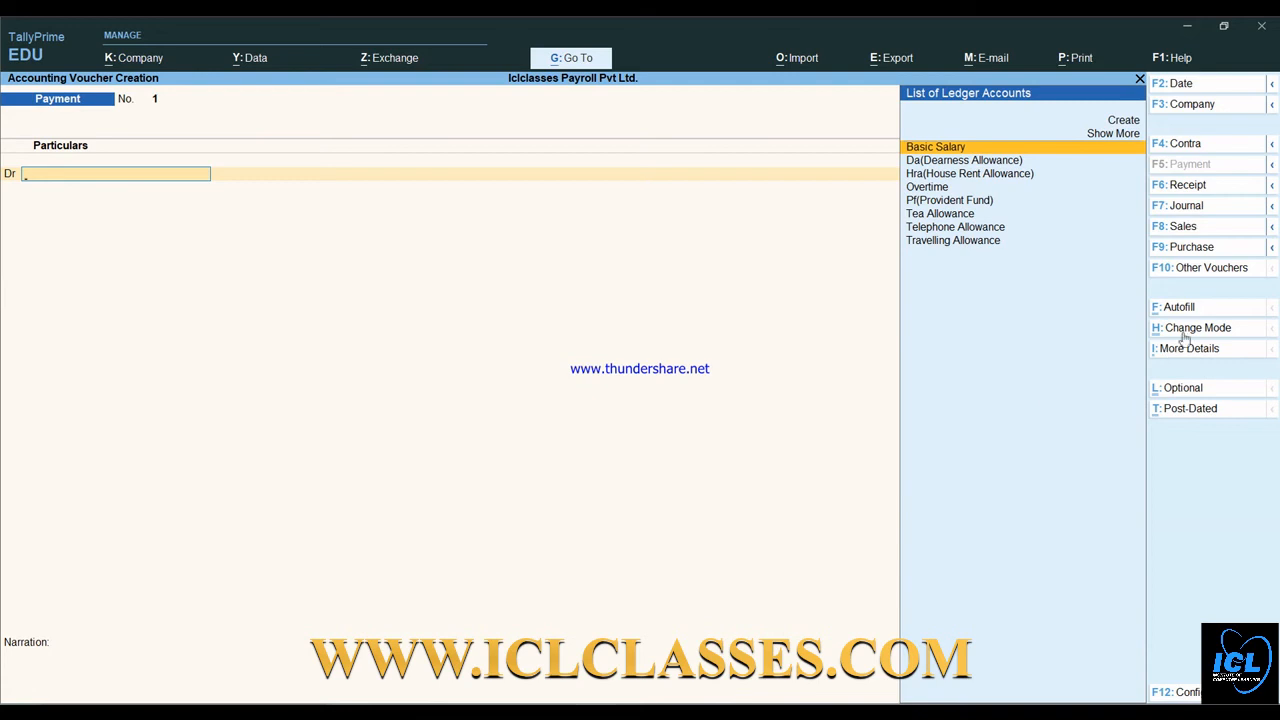
click(1210, 270)
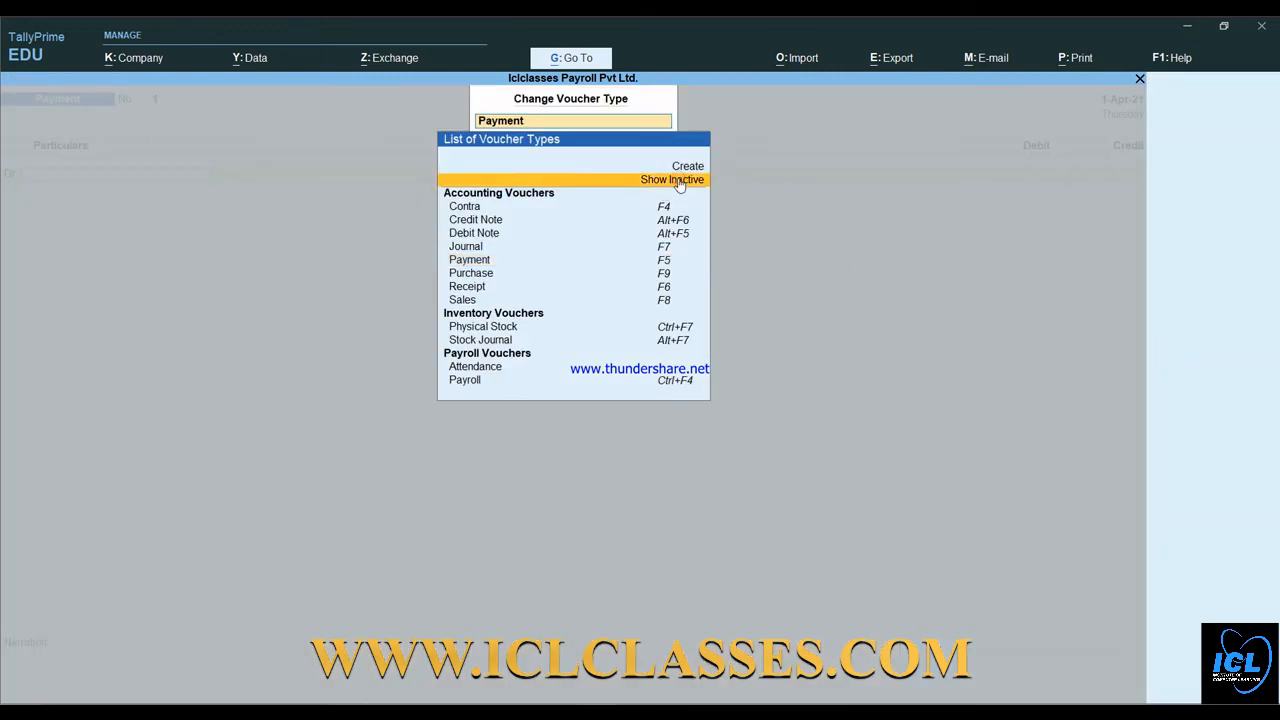
- Show inactive voucher types and choose Attendance under Payroll Vouchers
click(679, 181)
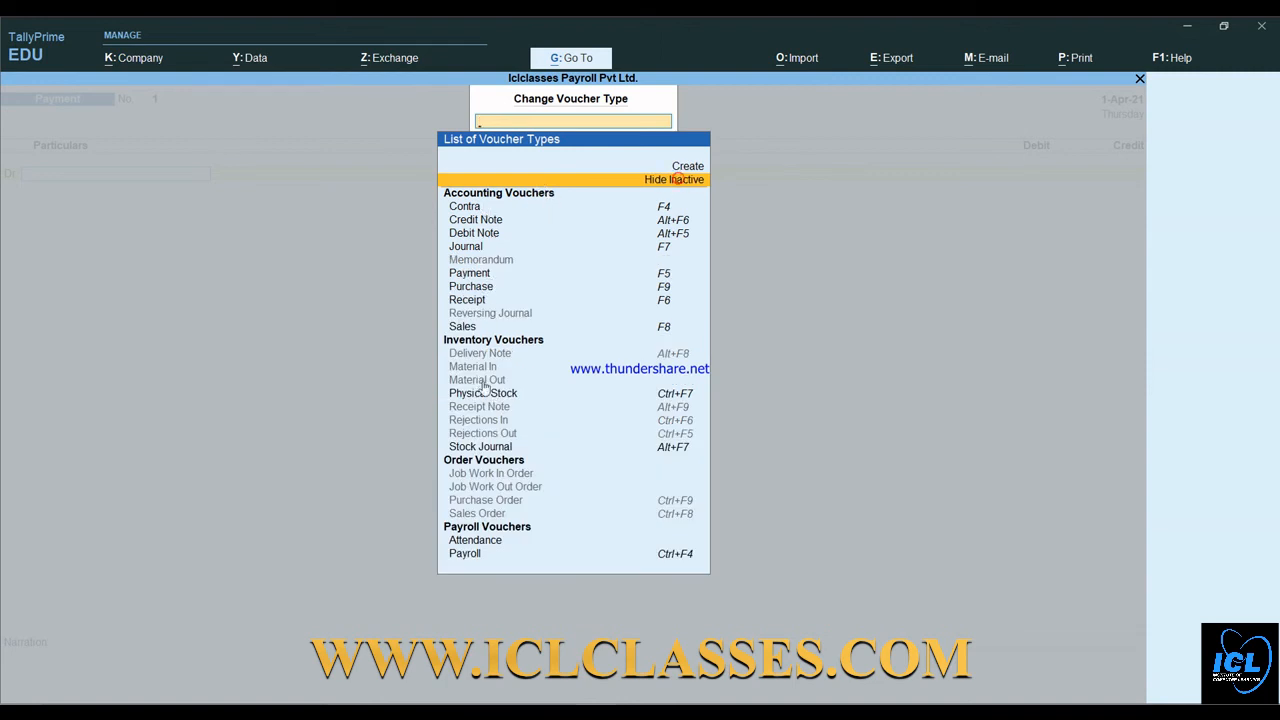
click(475, 540)
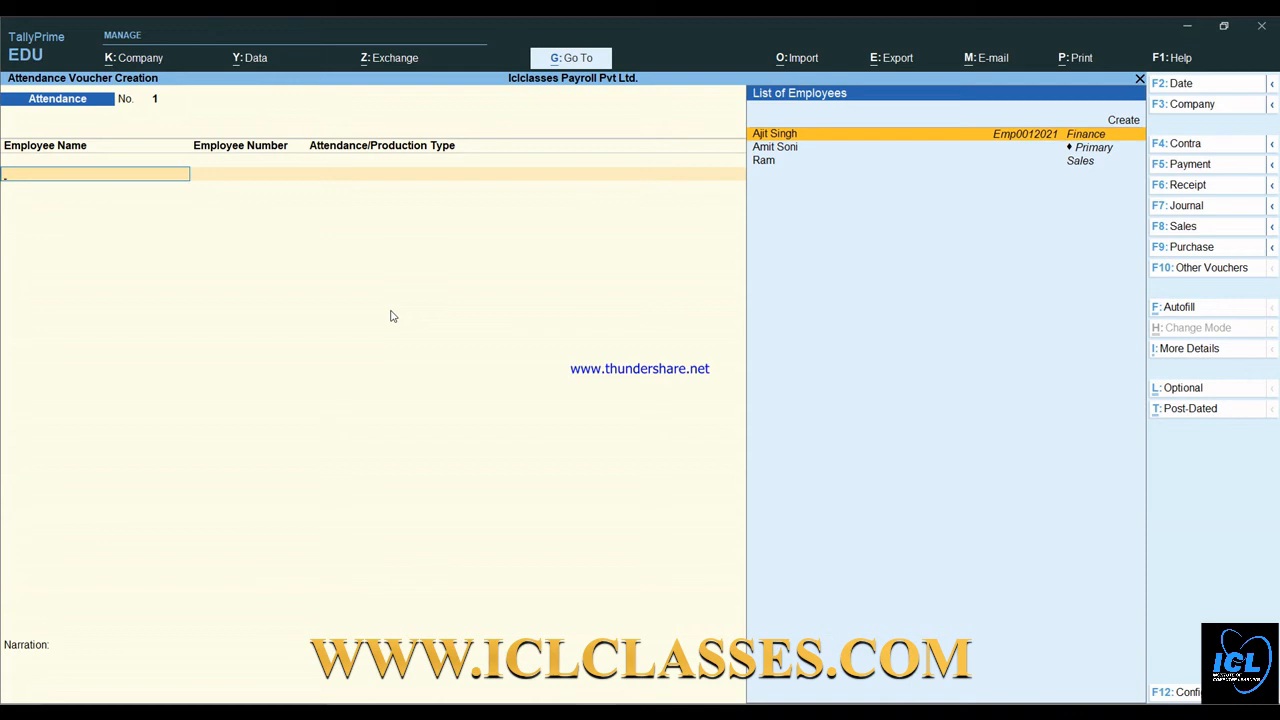
- Mark the first employee Absent for 2 days
key(Return)
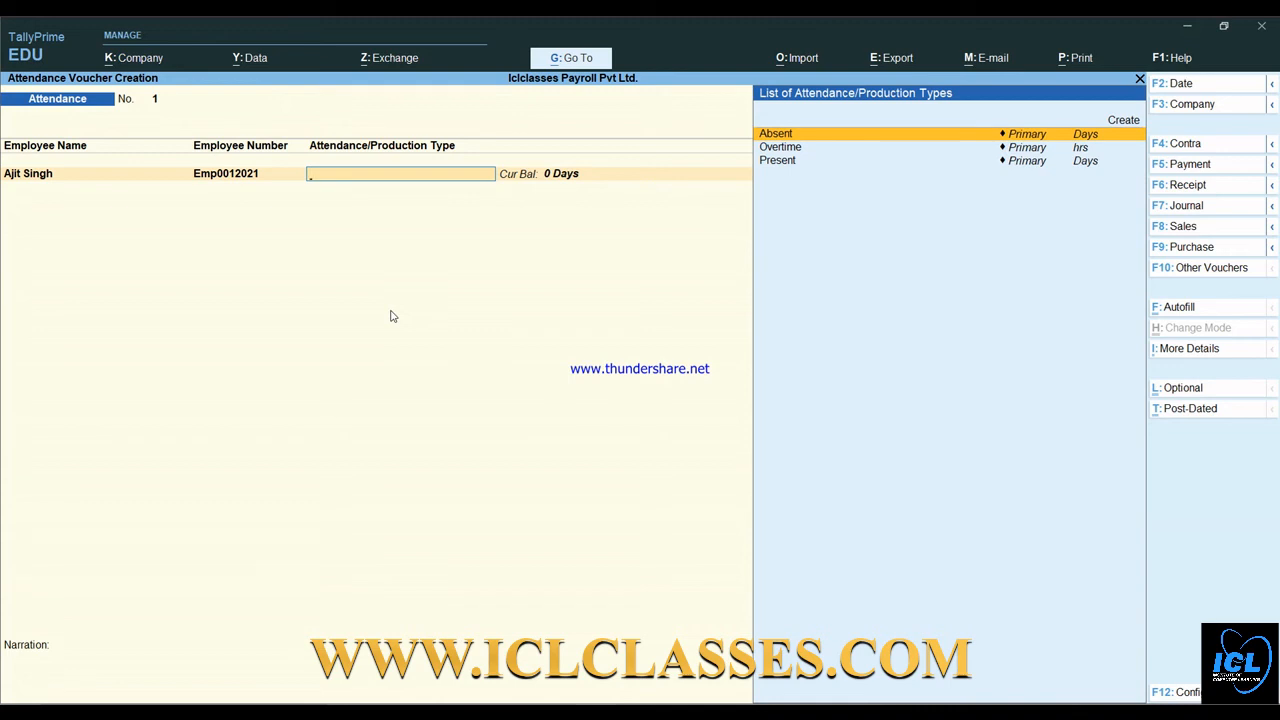
key(Down)
key(Down)
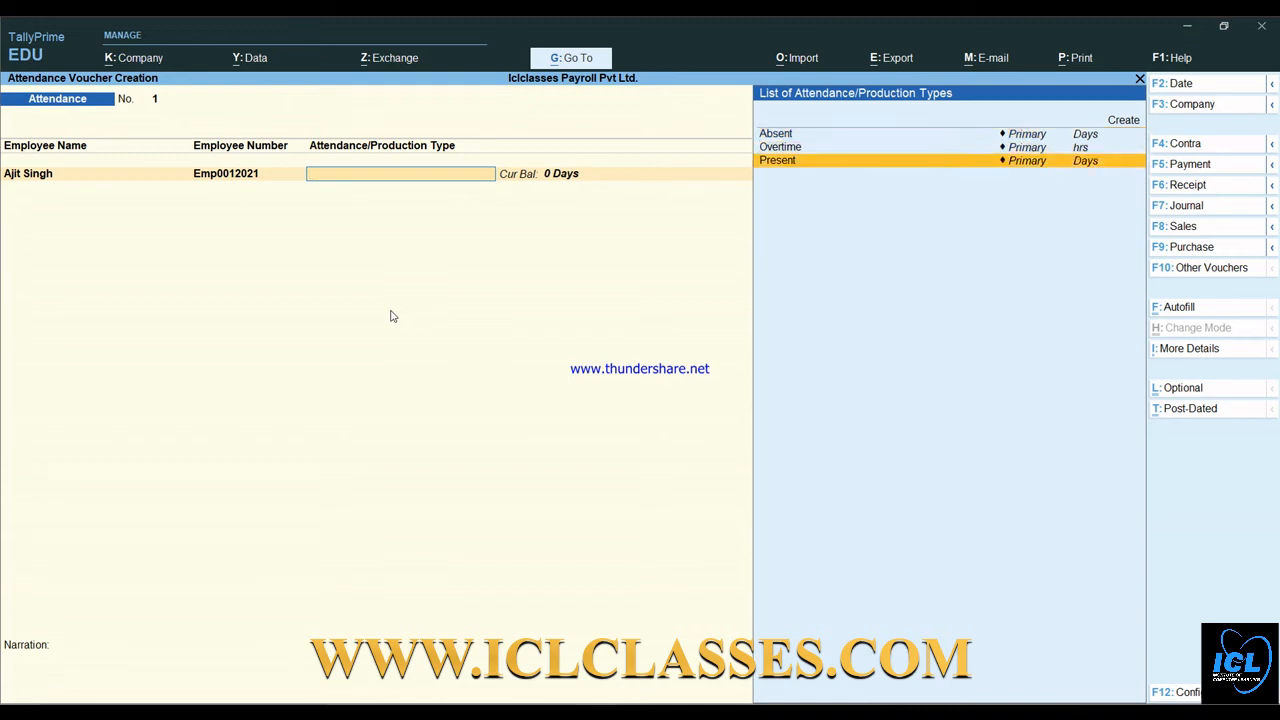
key(Up)
key(Up)
key(Return)
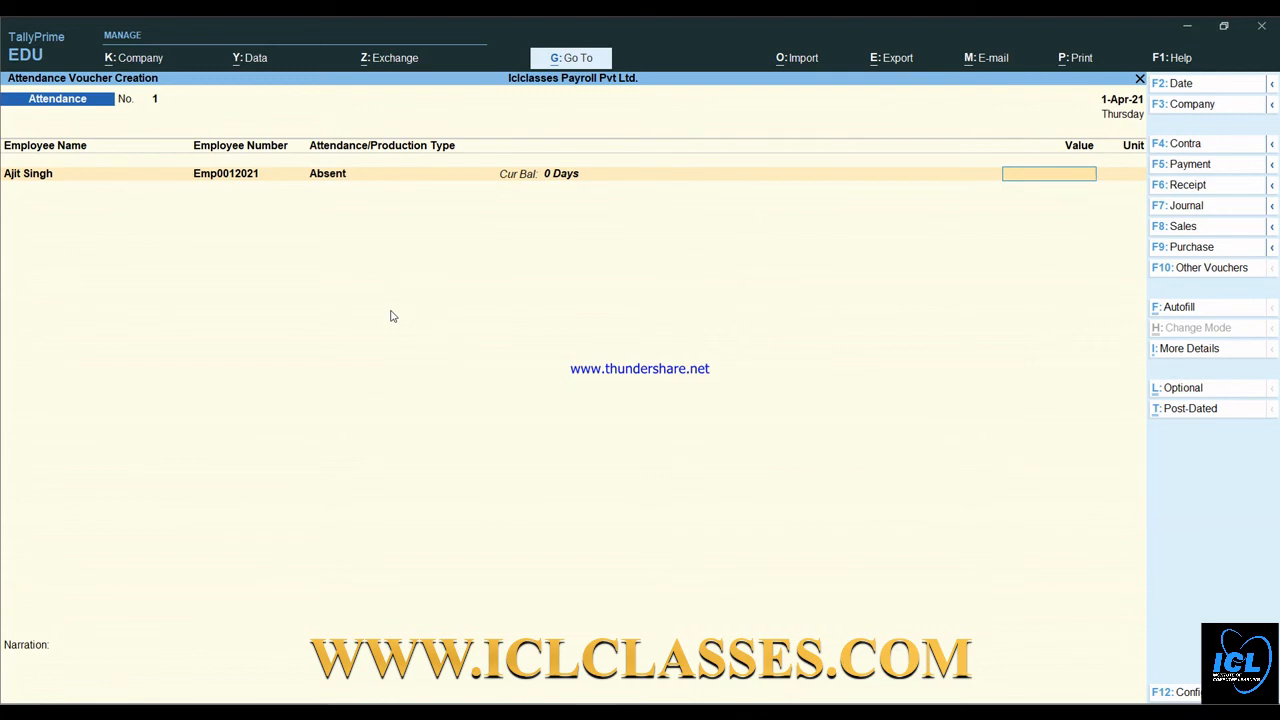
text(2)
key(Return)
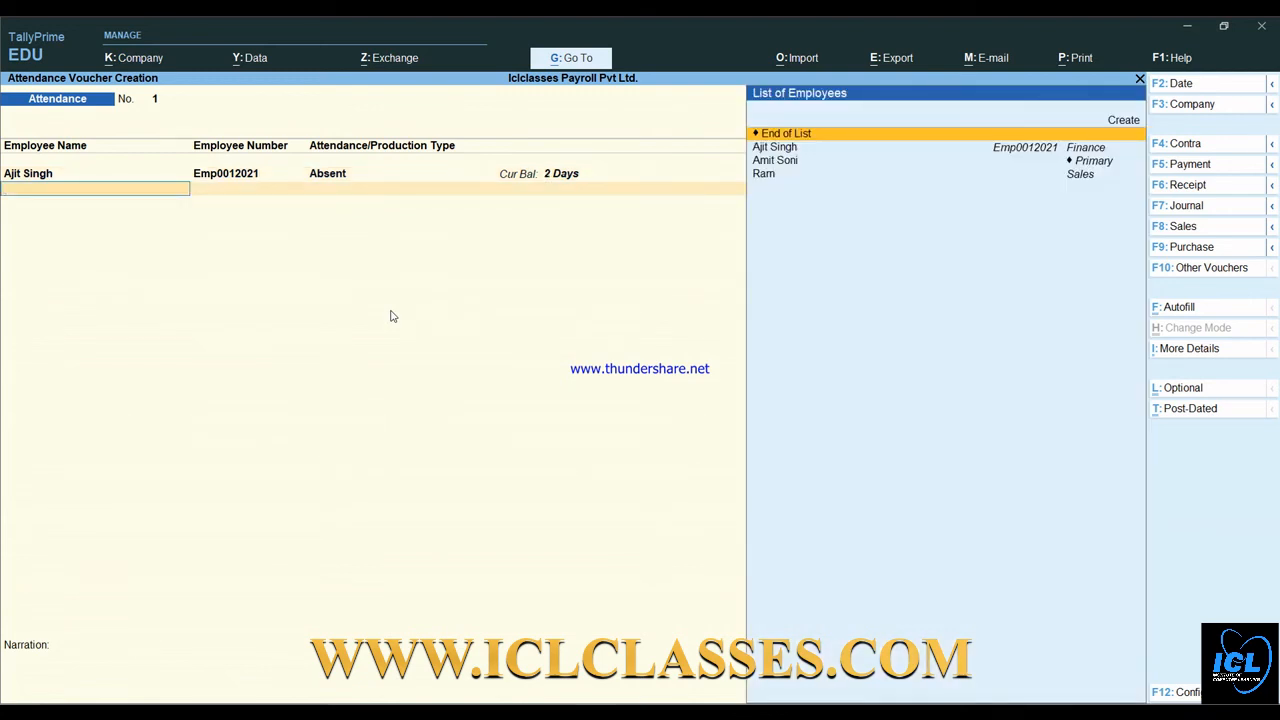
- Mark the second and third employees Absent for 1 day each
key(Down)
key(Down)
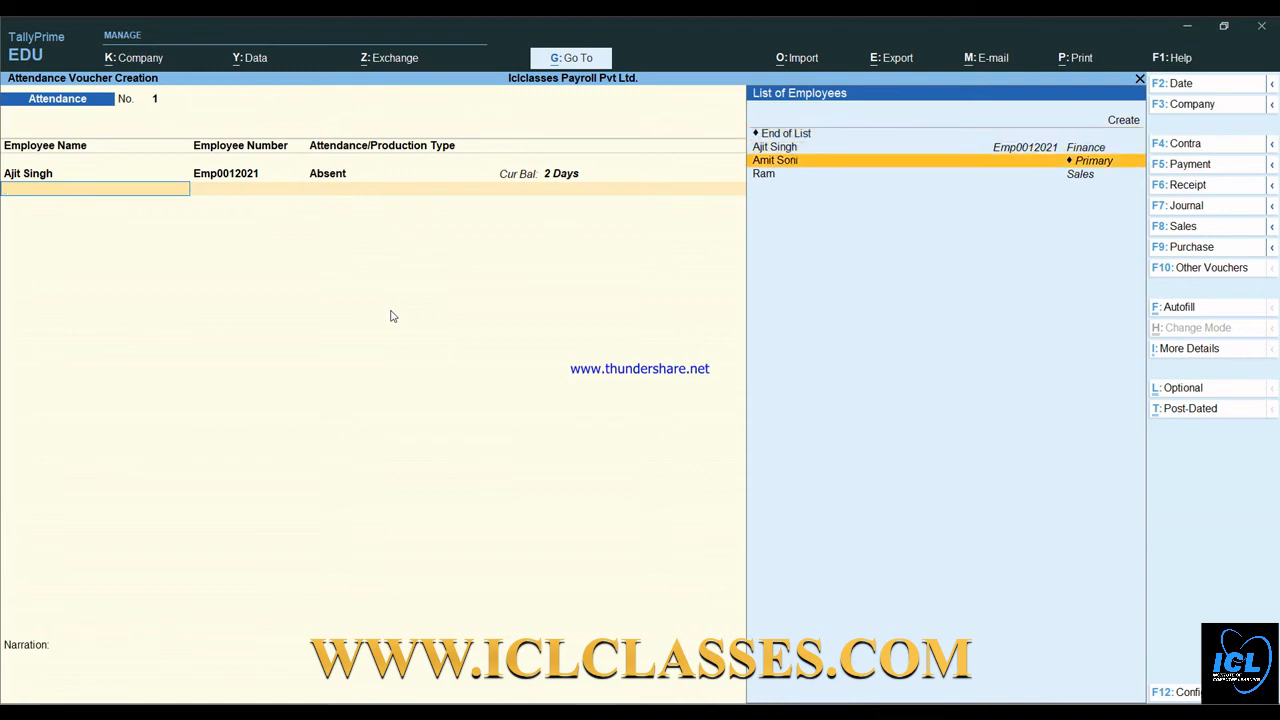
key(Return)
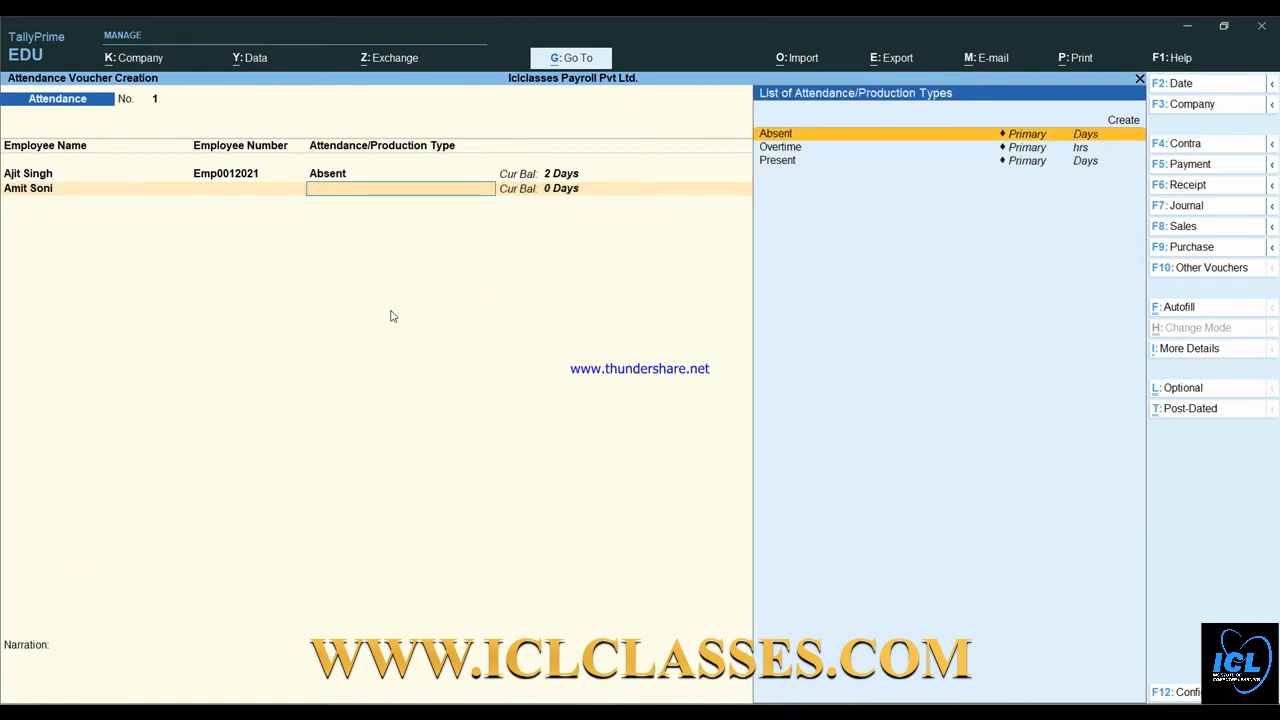
key(Return)
key(Return)
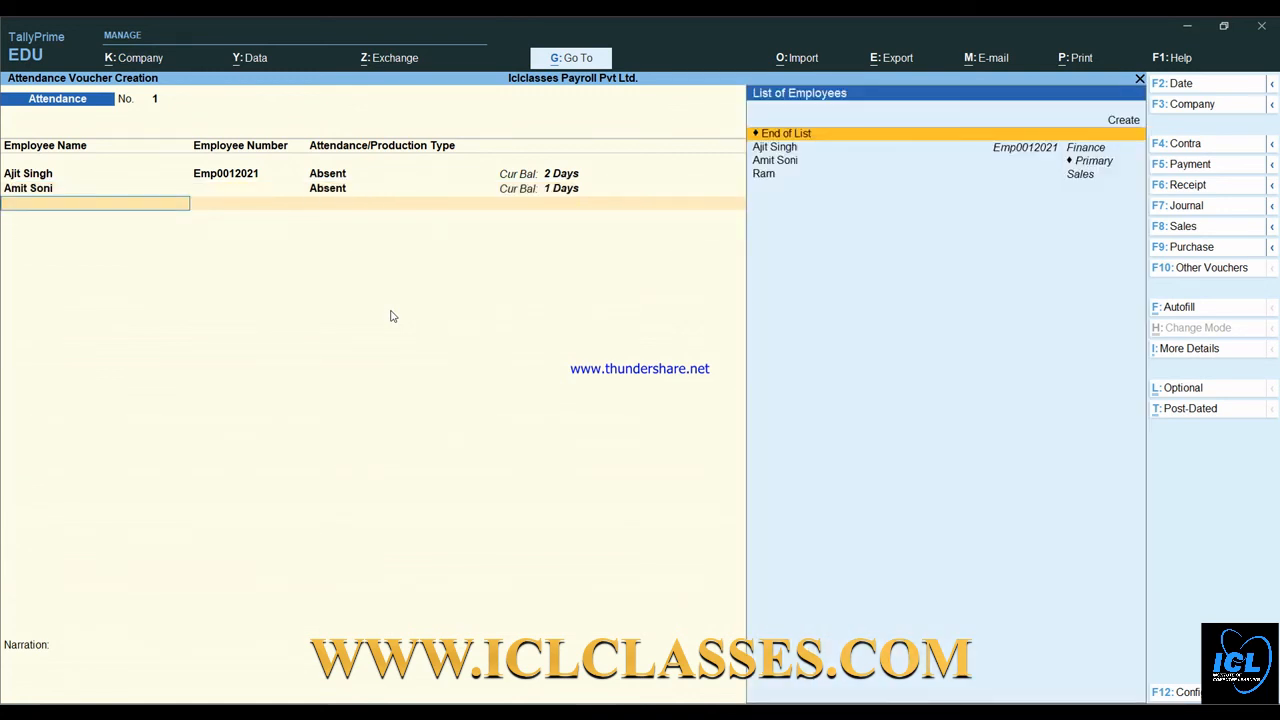
key(Down)
key(Down)
key(Down)
key(Return)
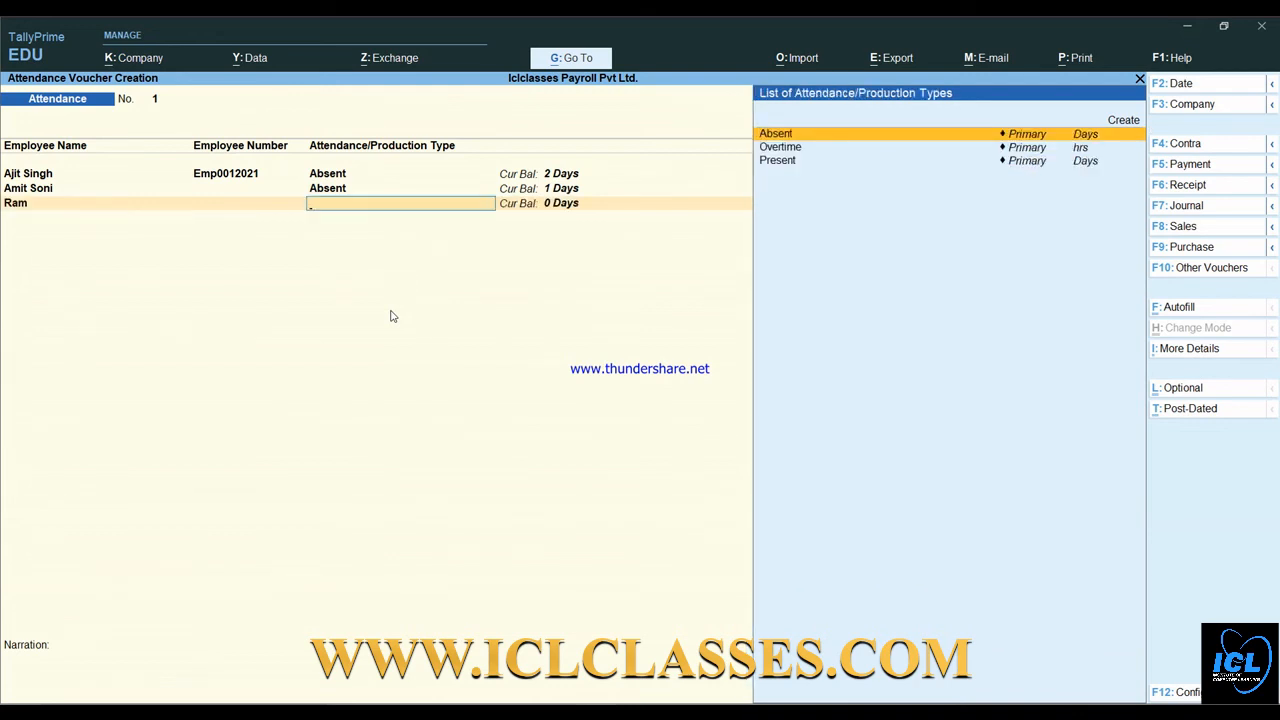
key(Return)
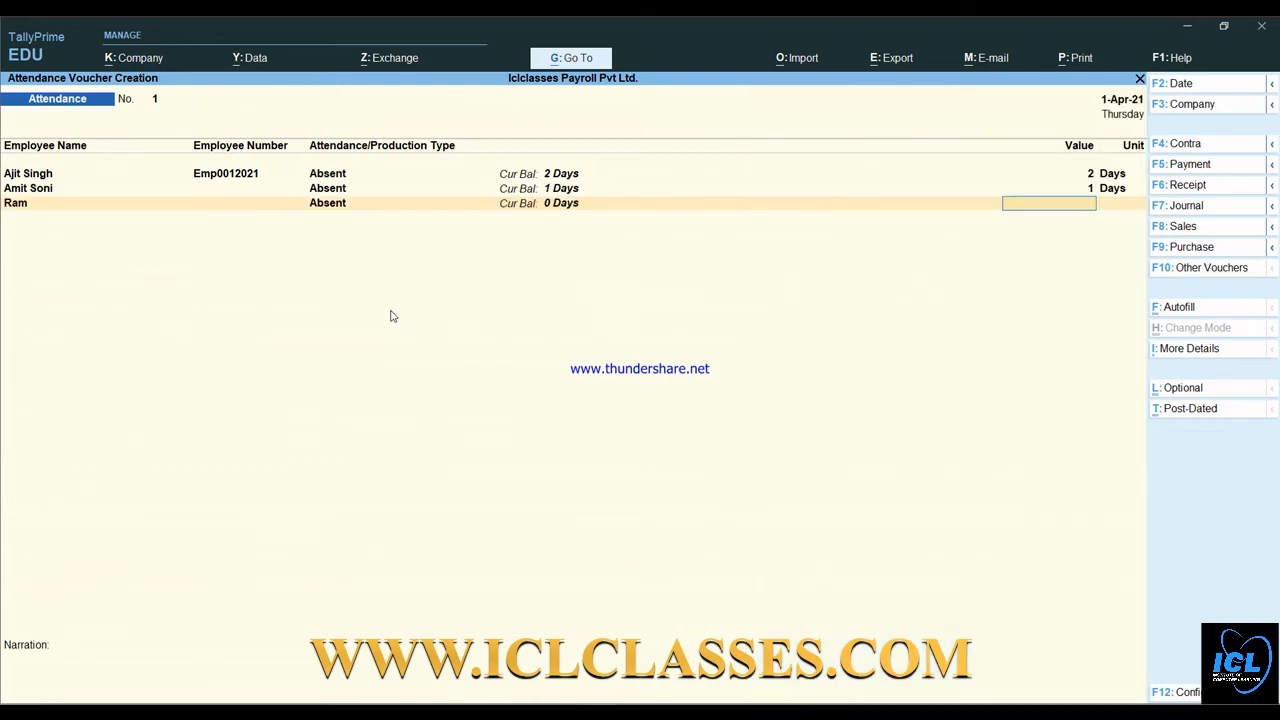
text(1)
key(Return)
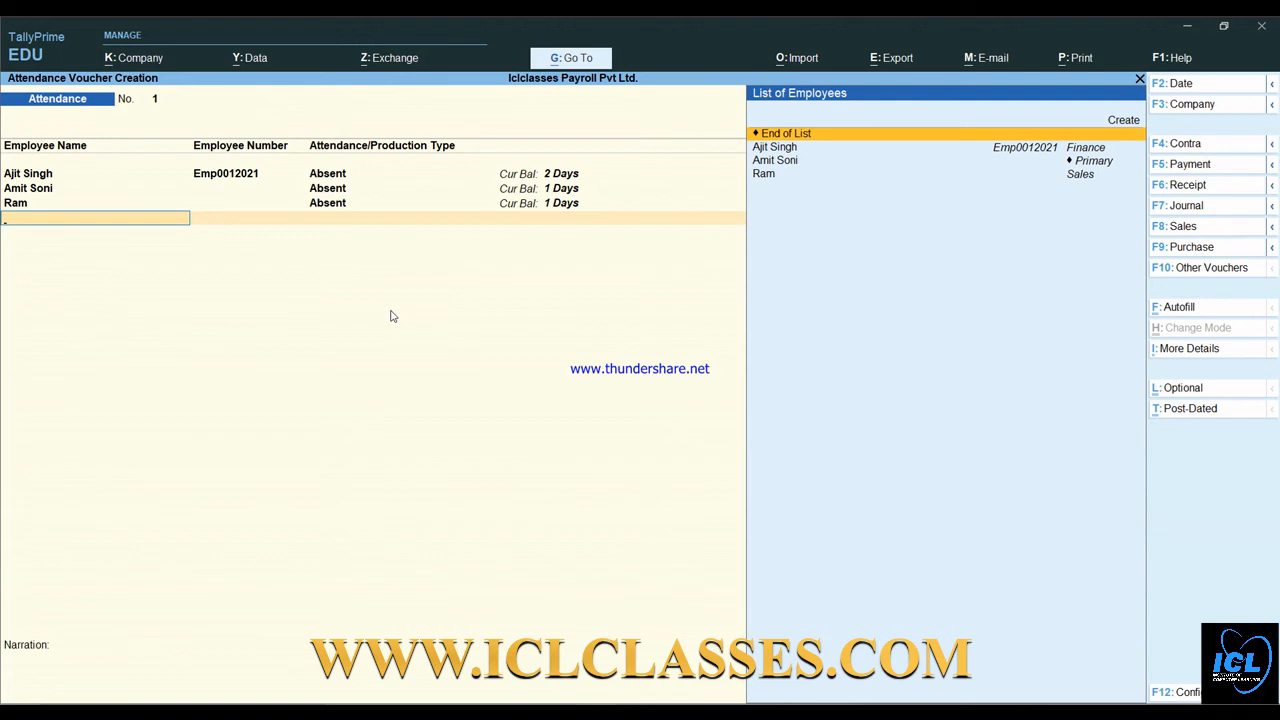
key(Down)
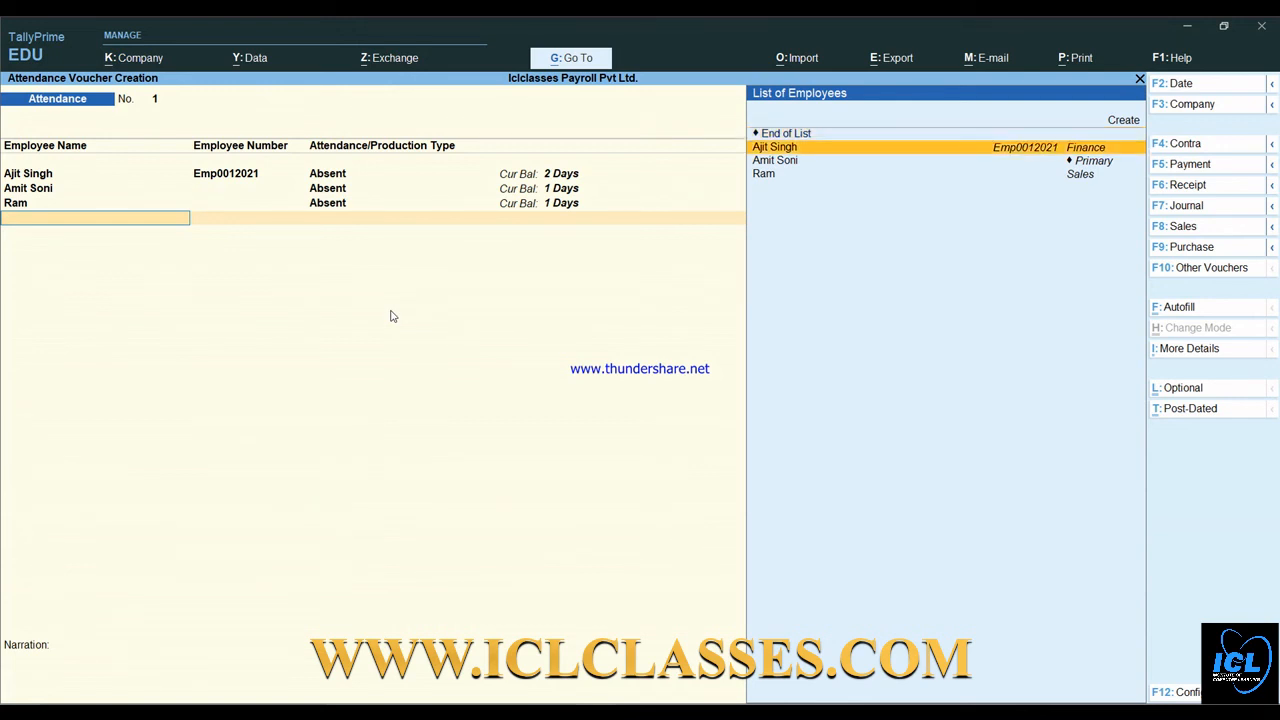
- Add Overtime rows of 20 hrs for the first employee and 30 hrs for the second
key(Return)
key(Down)
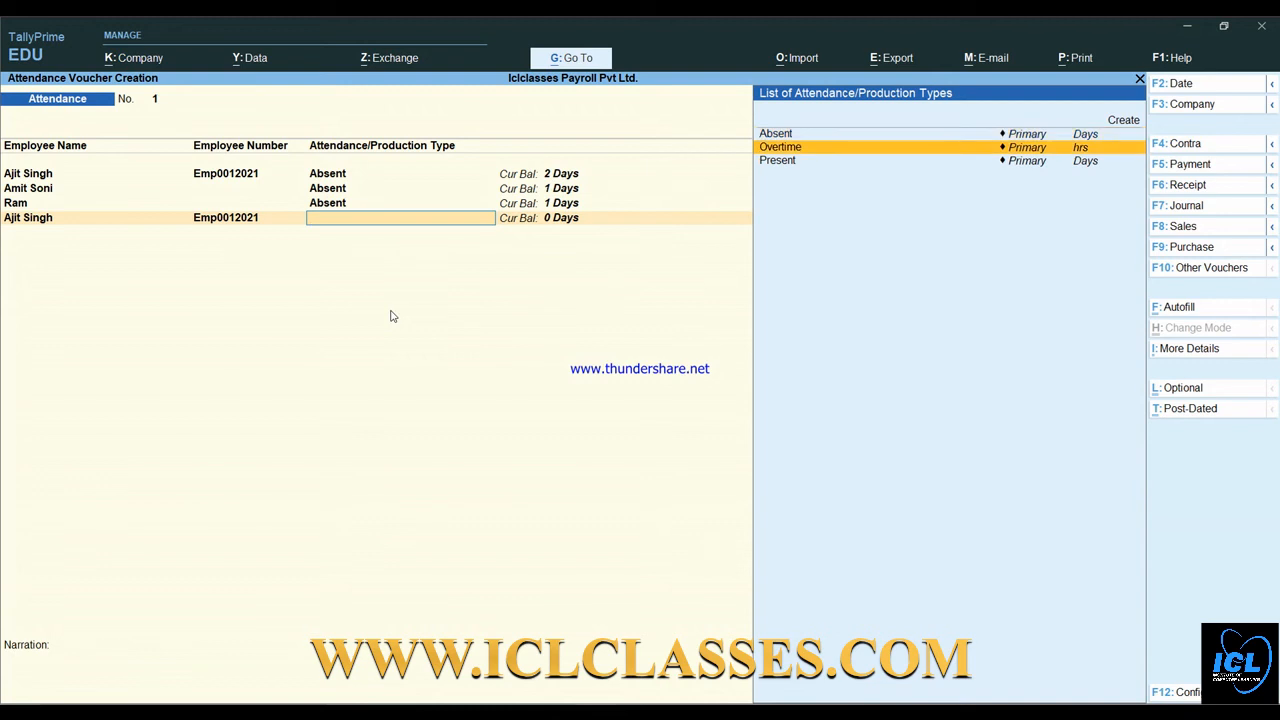
key(Return)
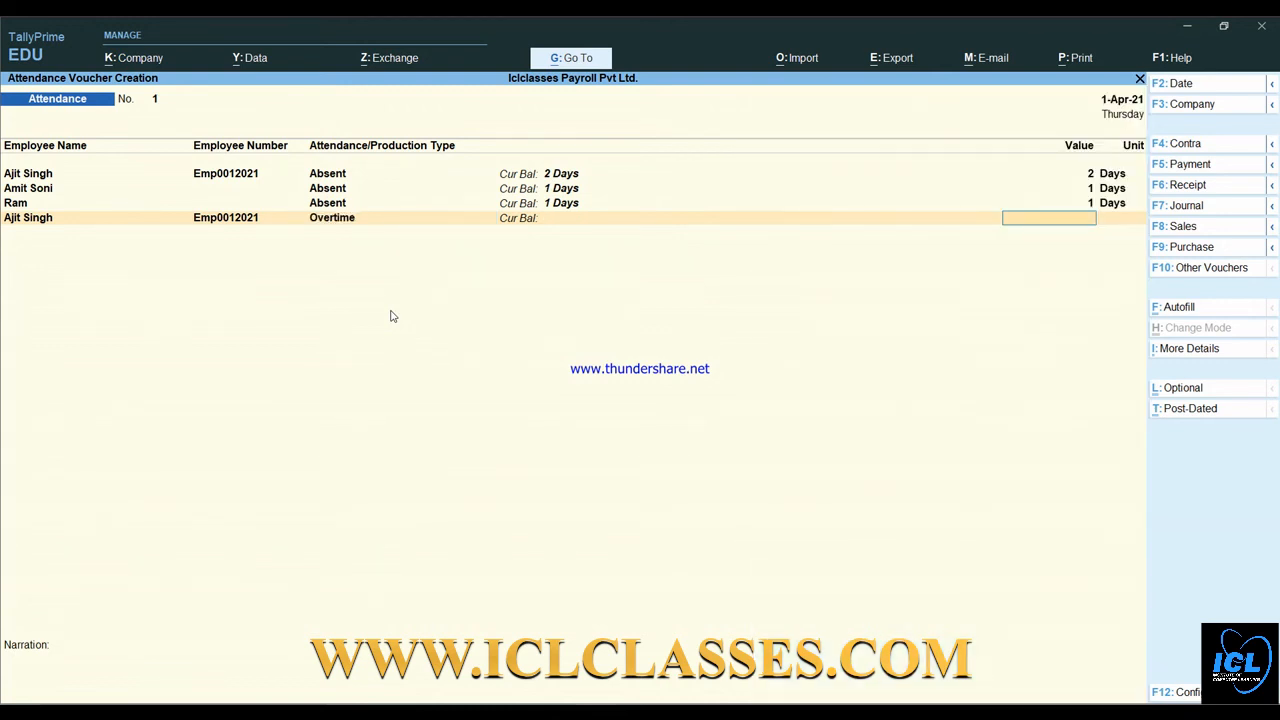
text(20)
key(Return)
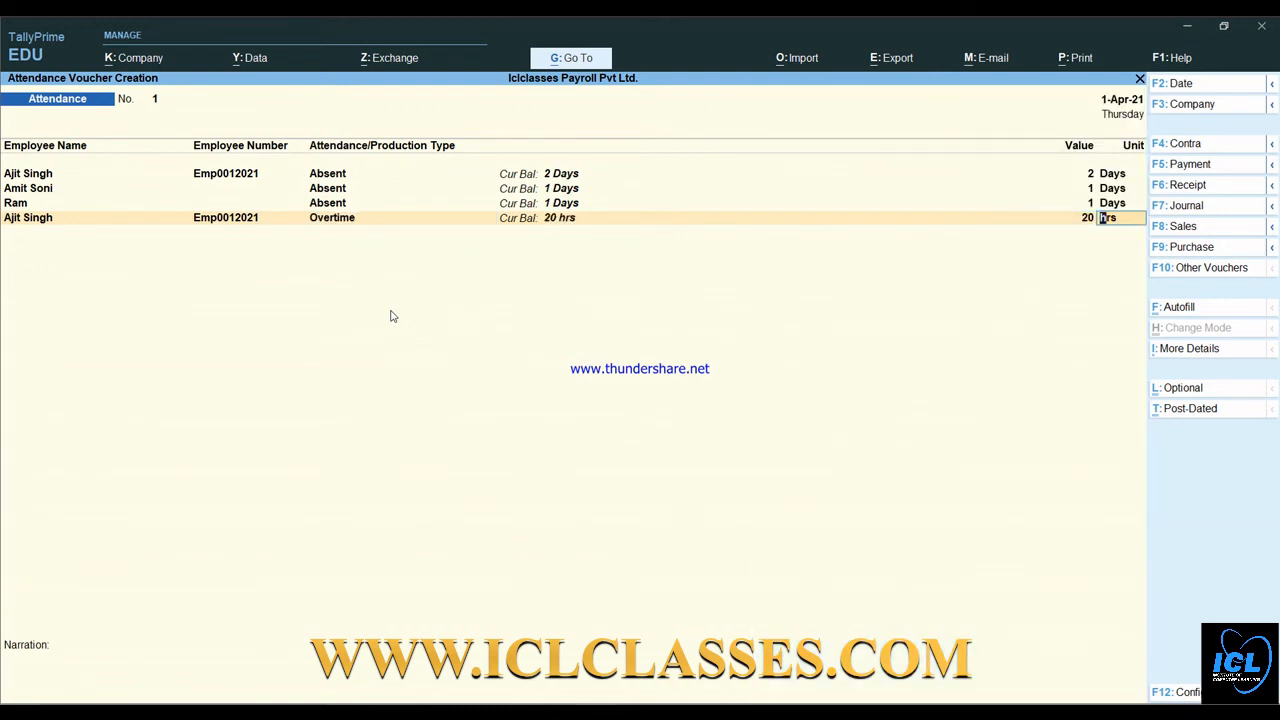
key(Down)
key(Down)
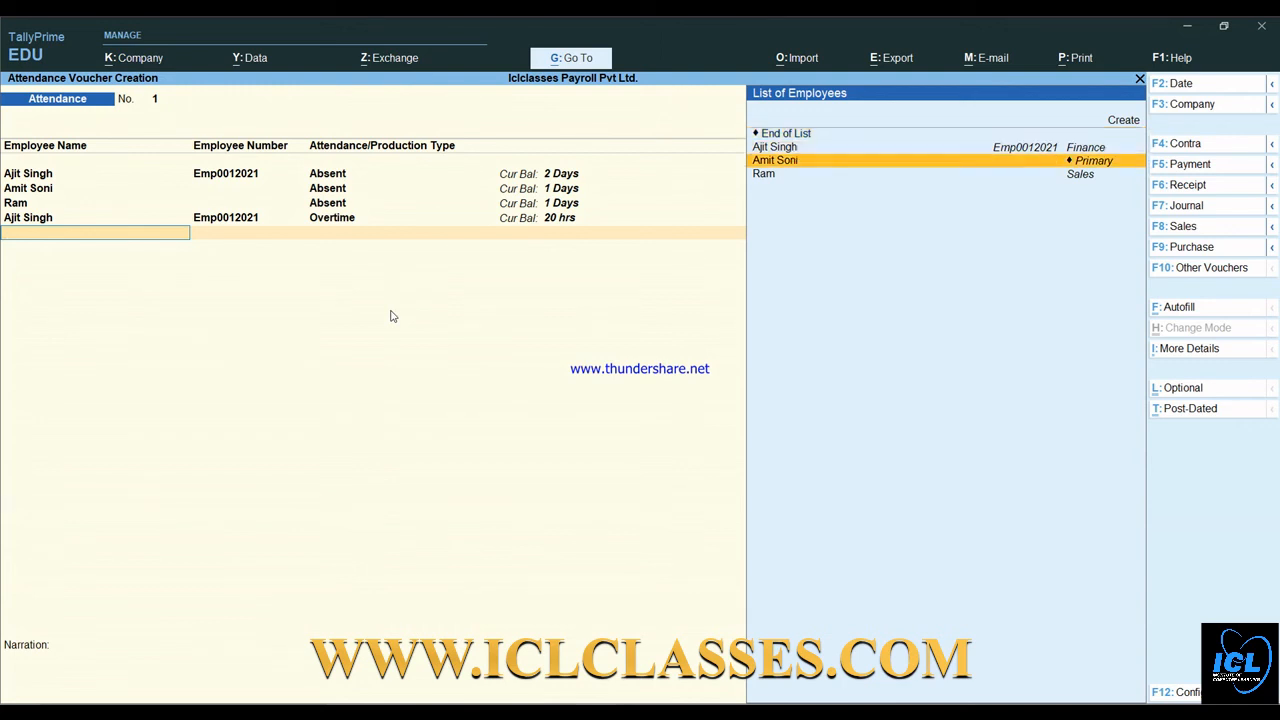
key(Return)
key(Down)
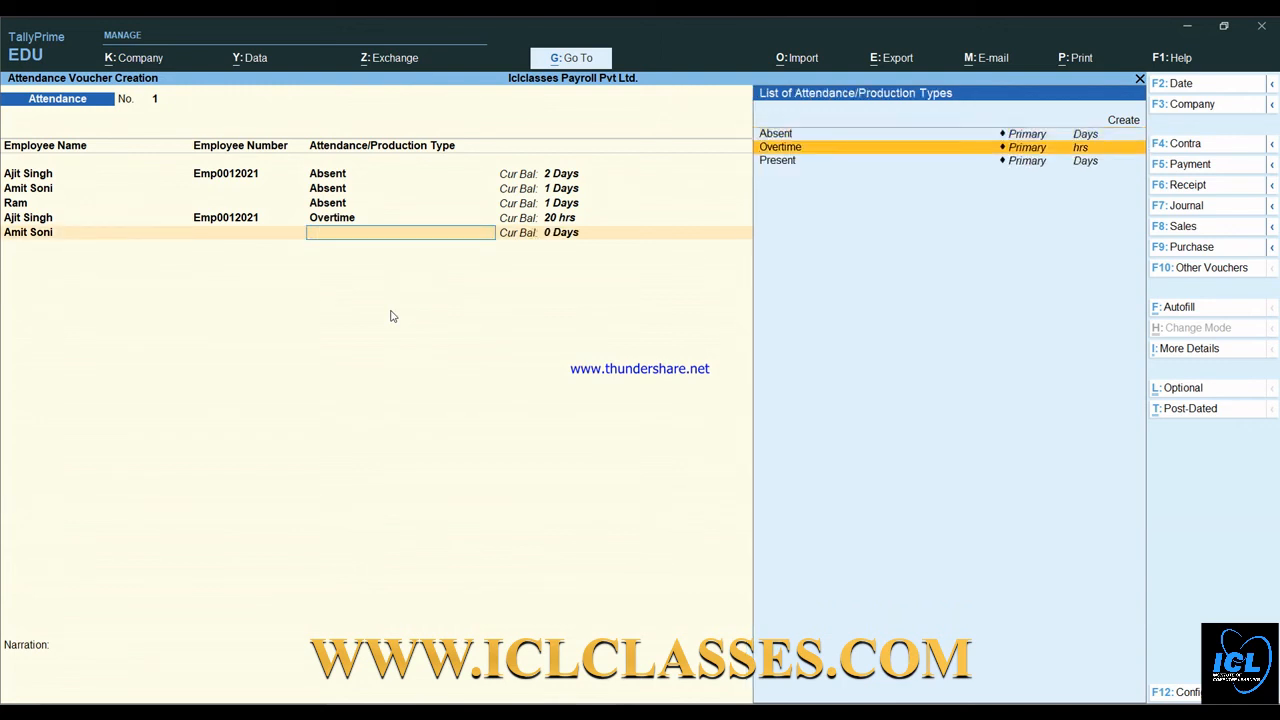
key(Return)
text(30)
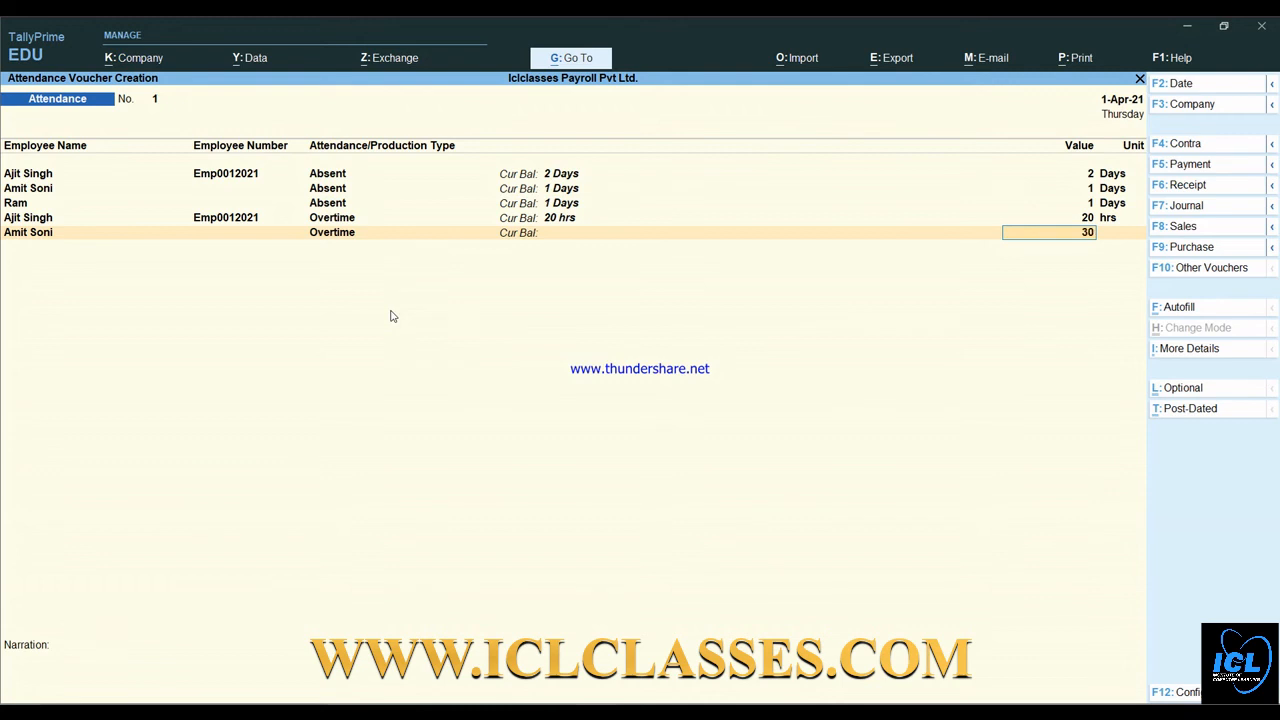
key(Return)
- Add 15 hrs Overtime for the third employee and finish the attendance voucher
key(Return)
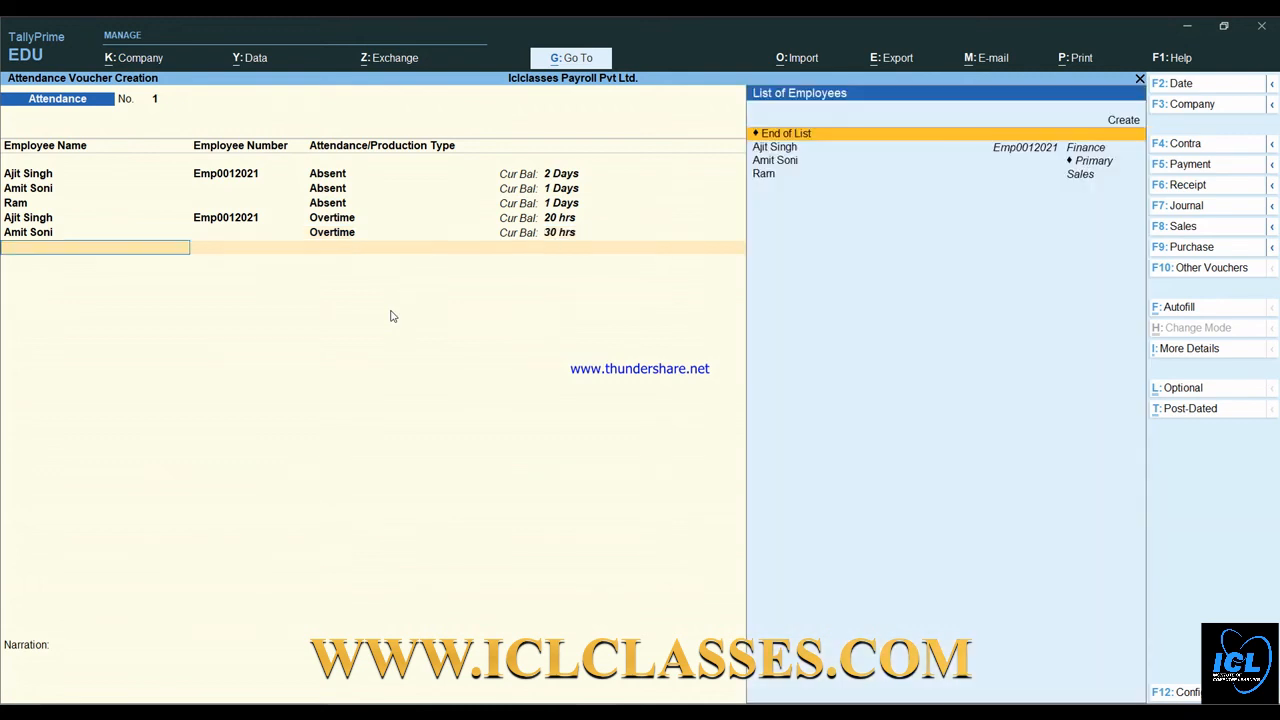
key(Down)
key(Down)
key(Down)
key(Return)
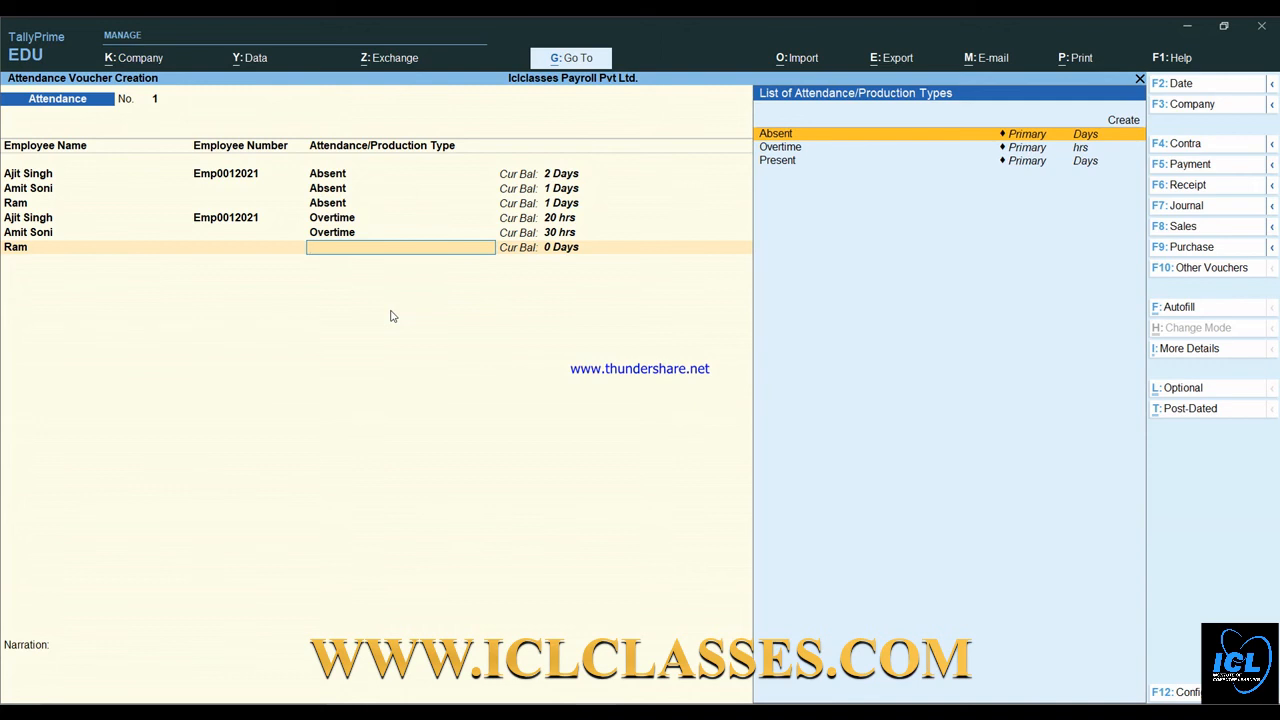
key(Down)
key(Return)
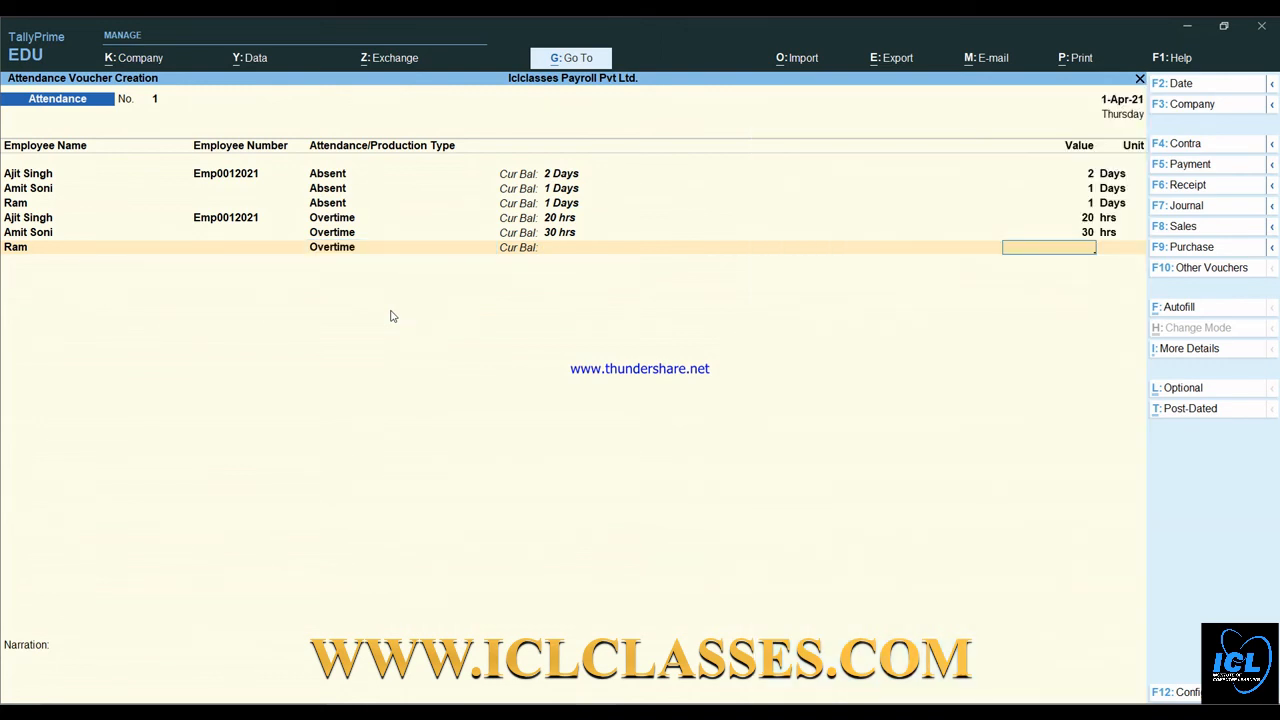
text(15)
key(Return)
key(Return)
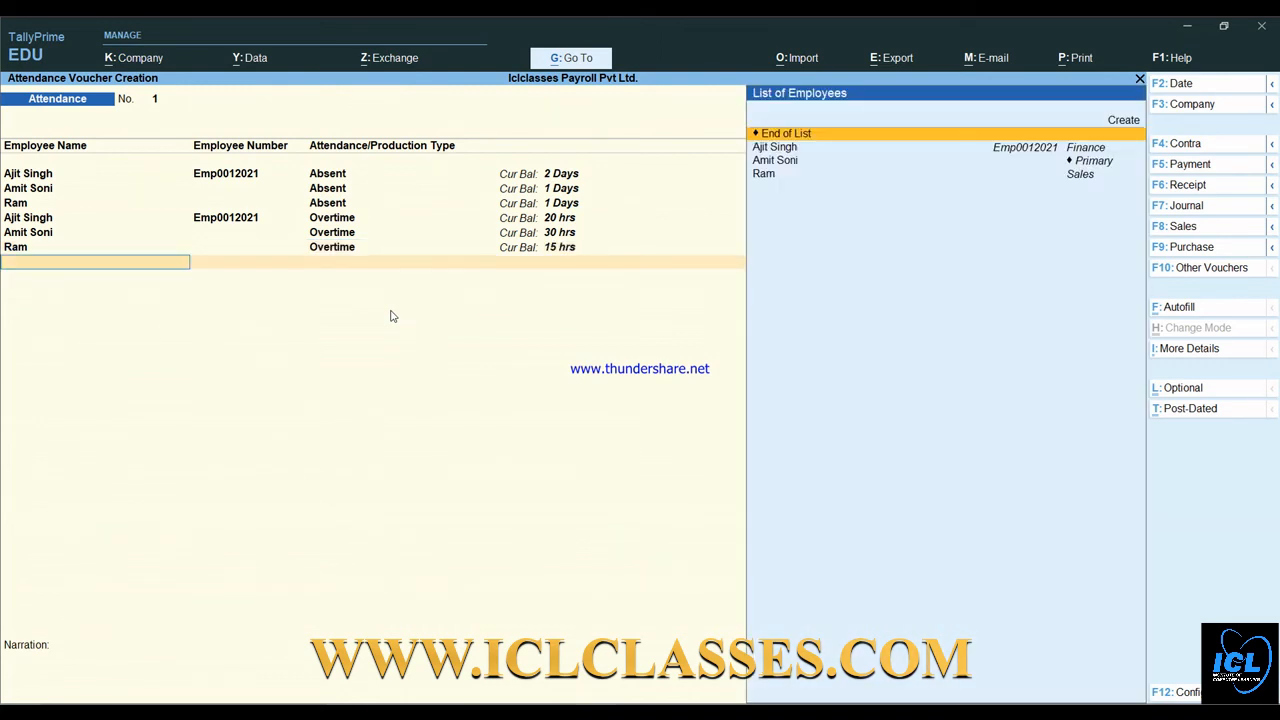
key(Return)
key(Return)
key(Return)
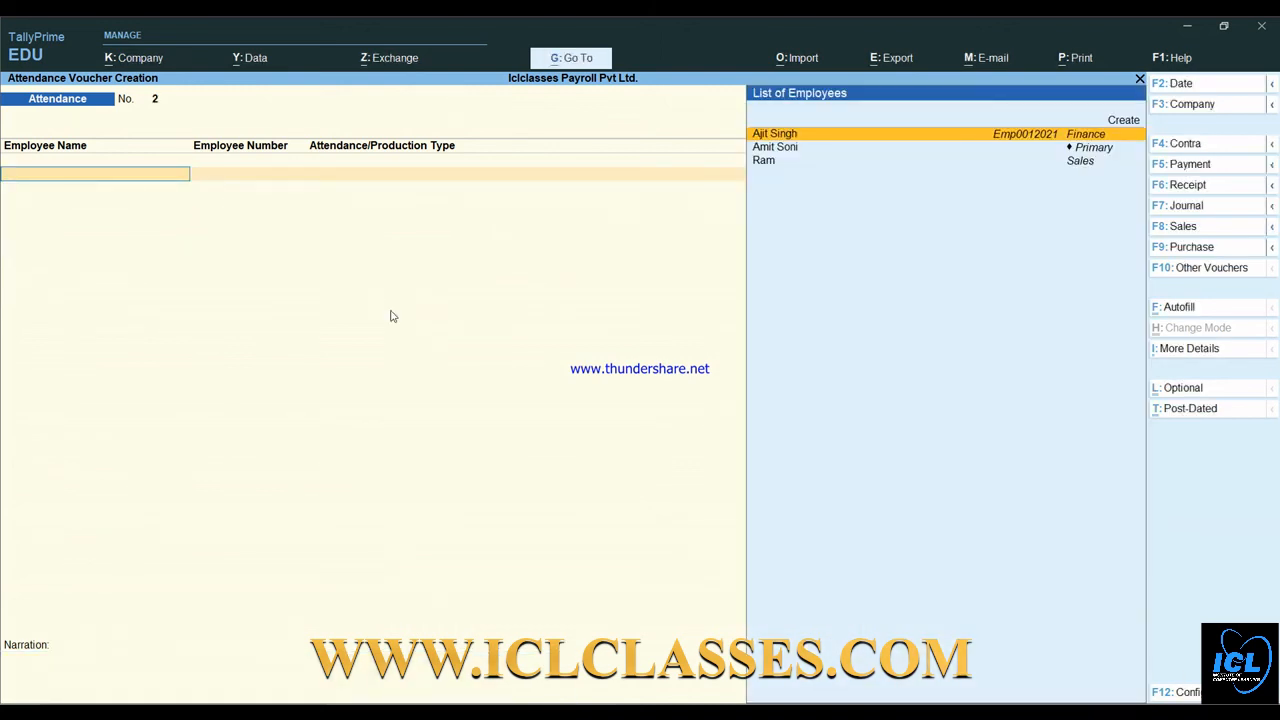
- Switch to a new Payroll voucher from the list of voucher types
click(1215, 270)
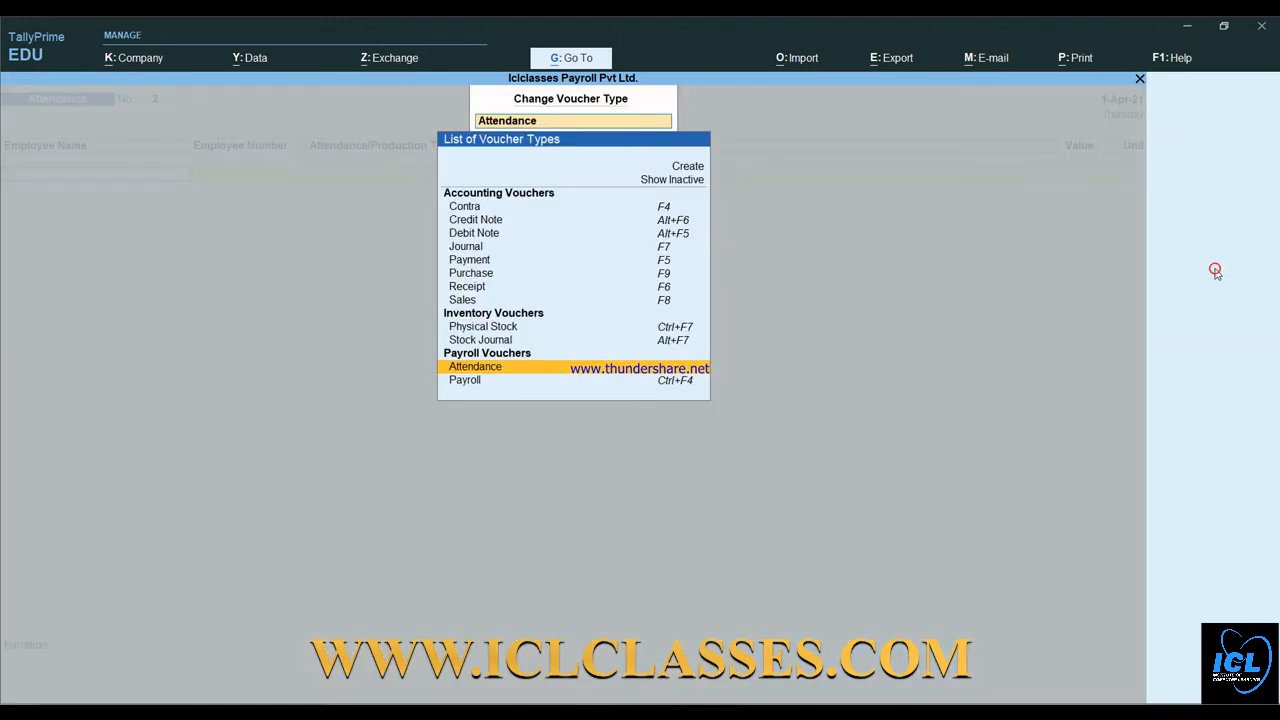
click(466, 381)
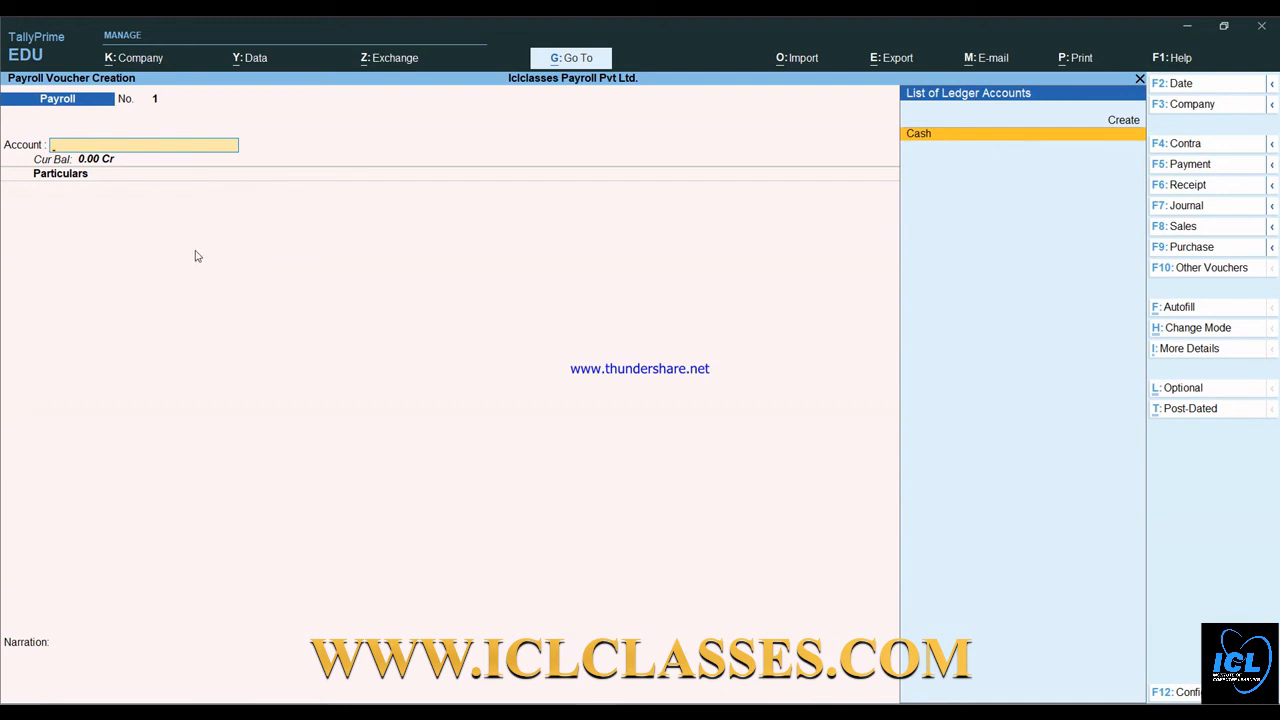
- Create an 'Axis Bank' ledger under Bank Accounts with Alt+C and save it as the account
key(alt+c)
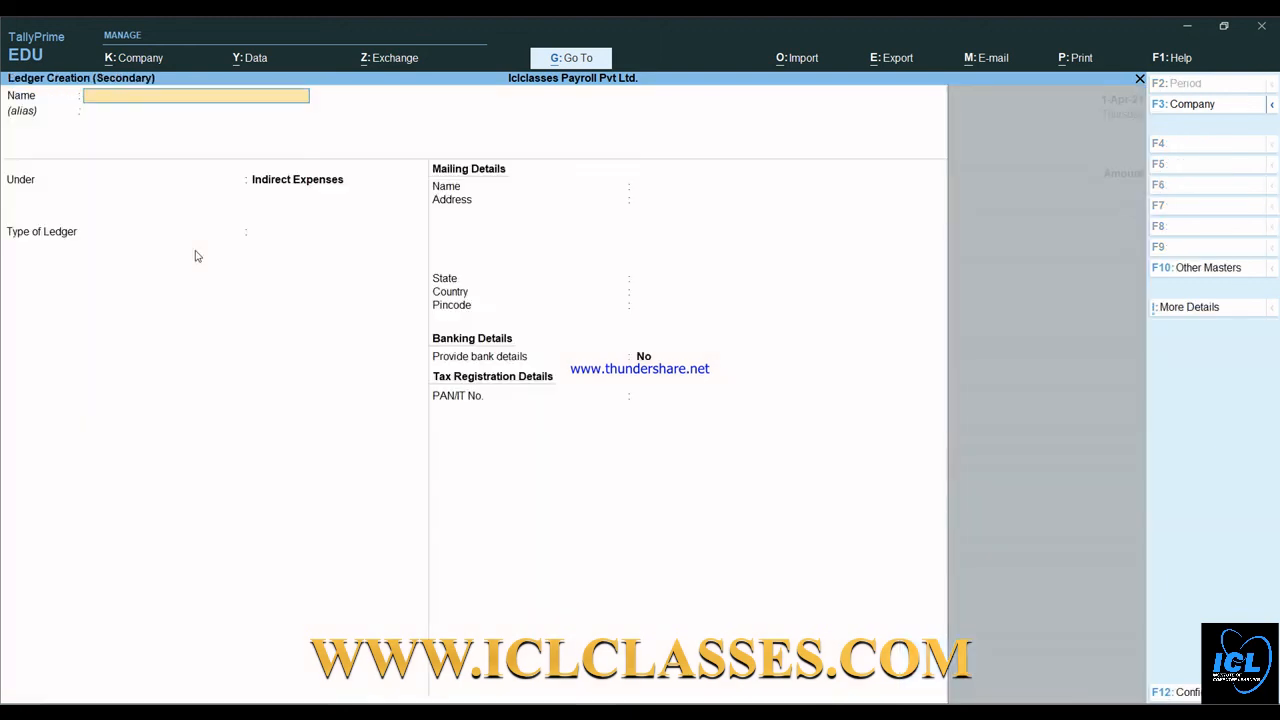
text(Axis Bank)
key(Return)
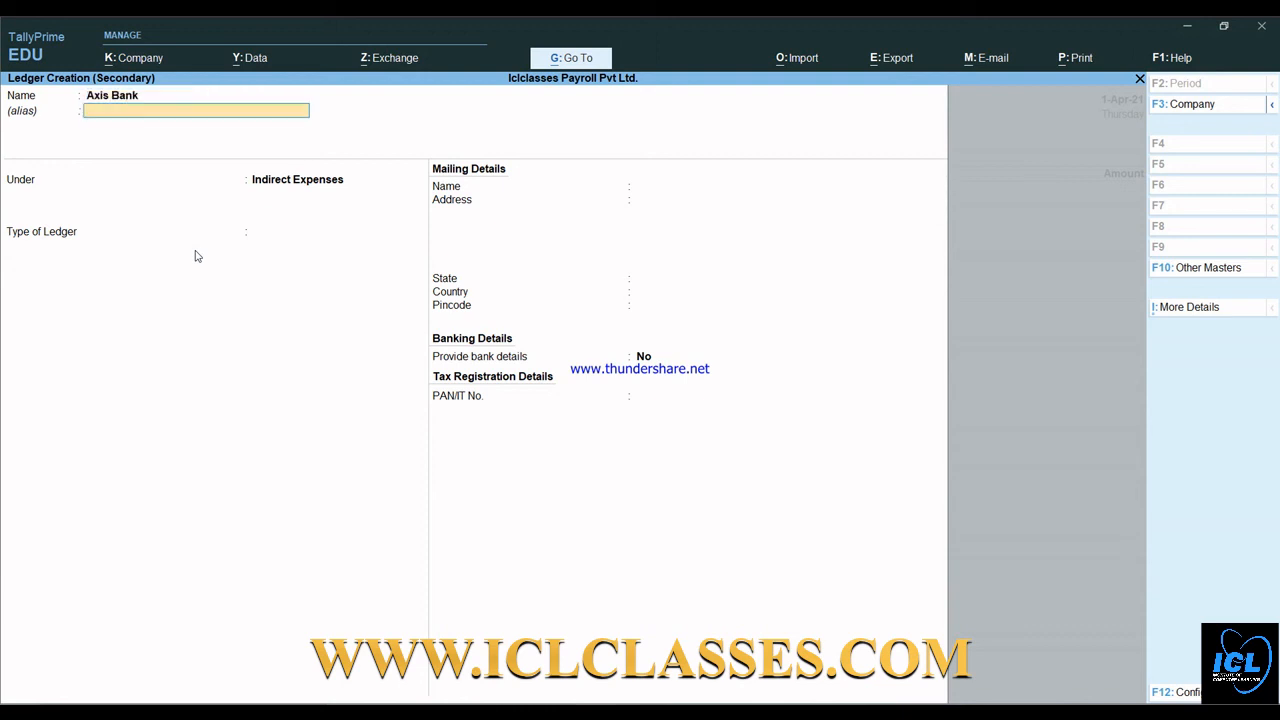
key(Return)
text(B)
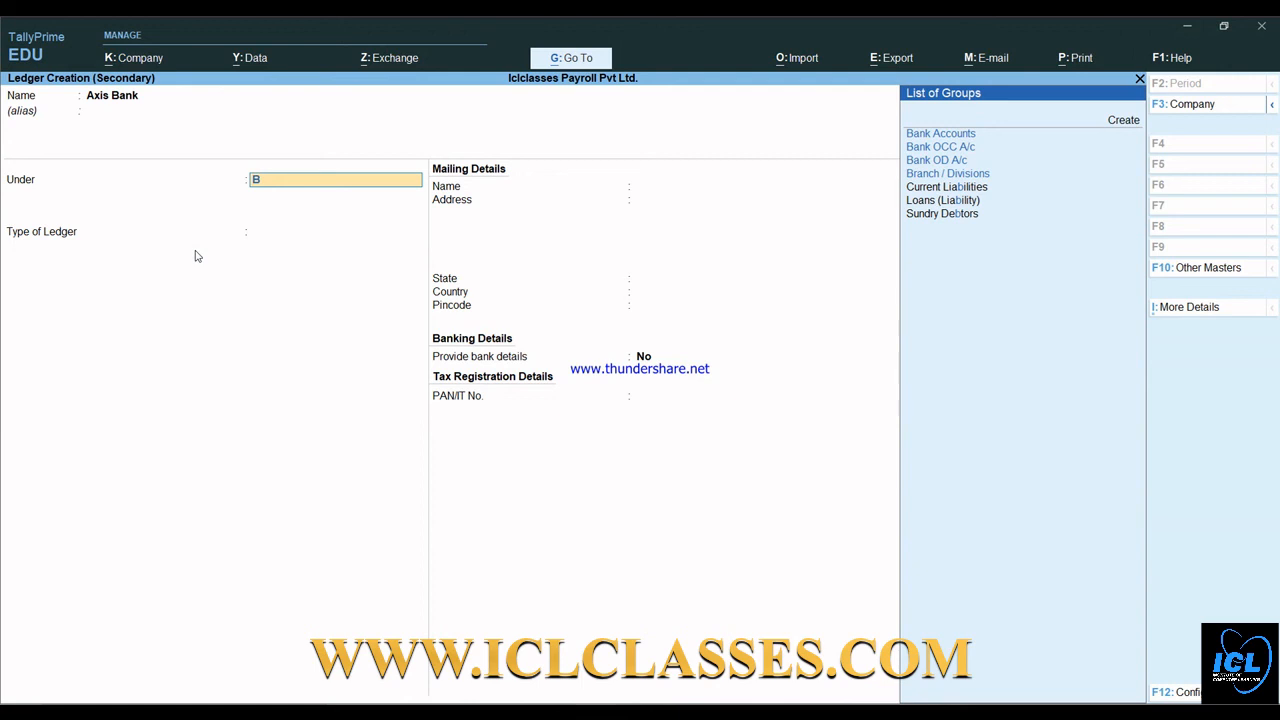
key(Return)
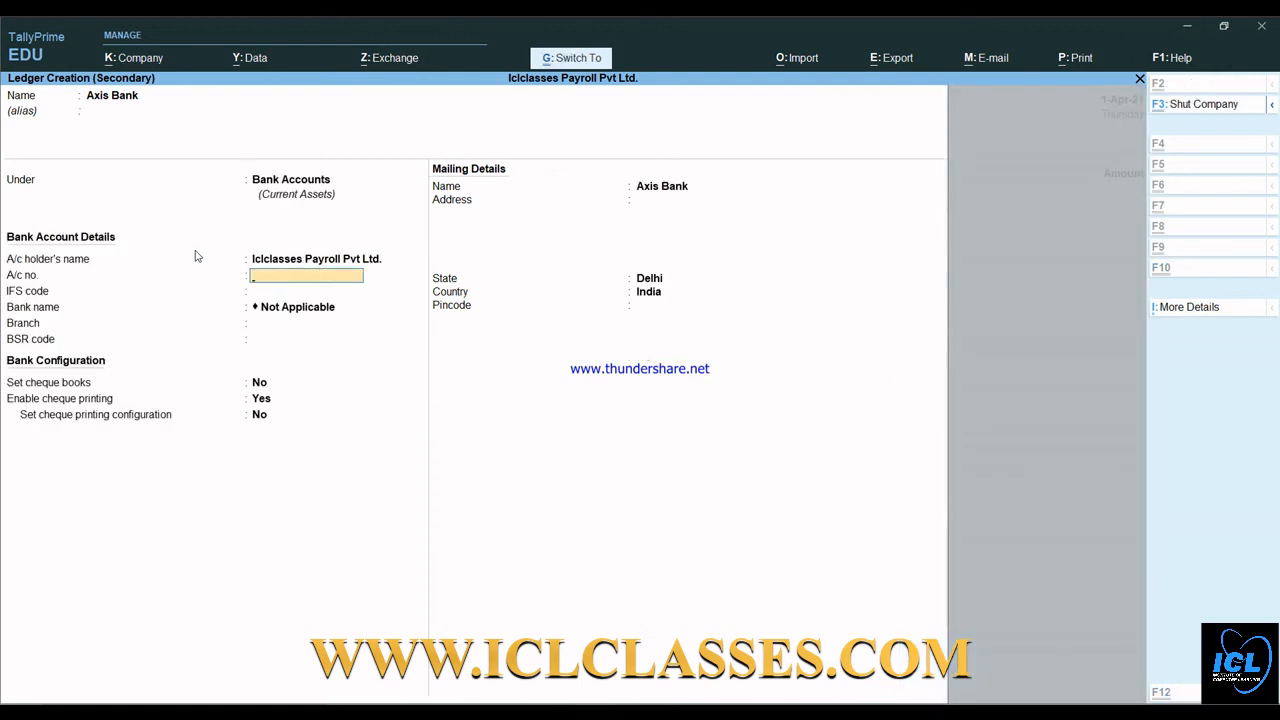
key(ctrl+a)
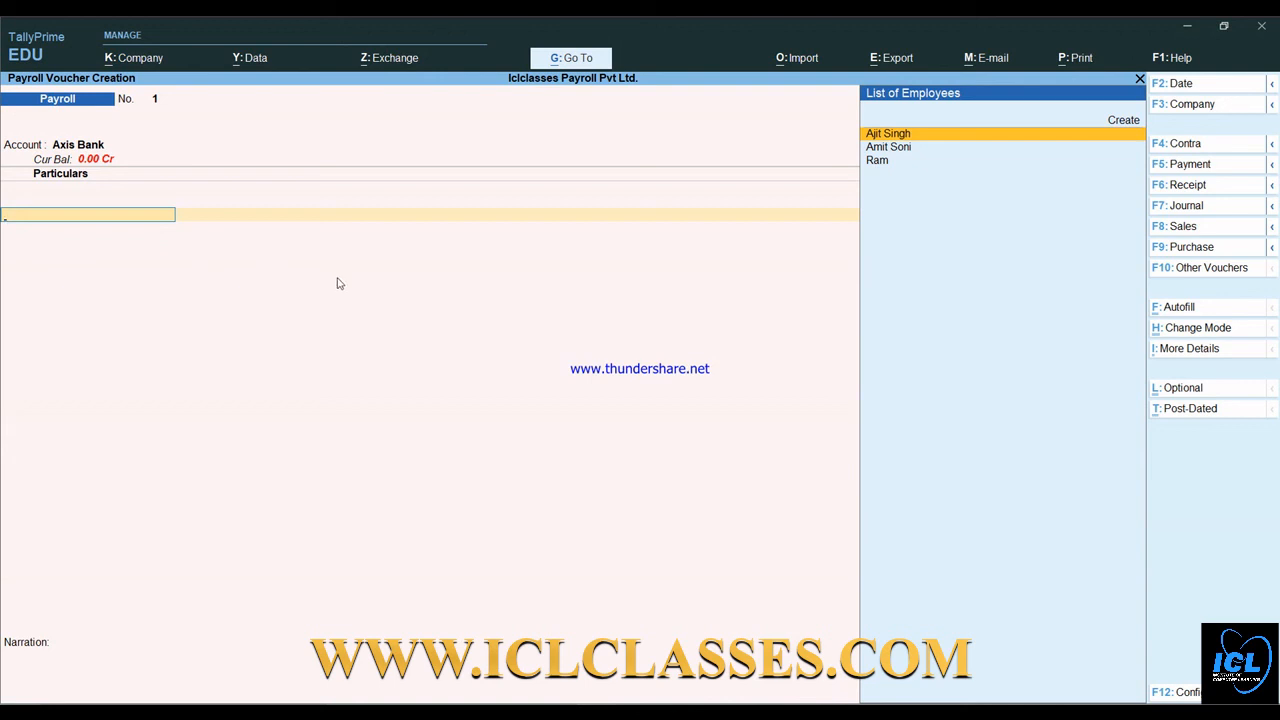
- Start Payroll Autofill for the Salary process with all employees sorted by employee name
click(1177, 307)
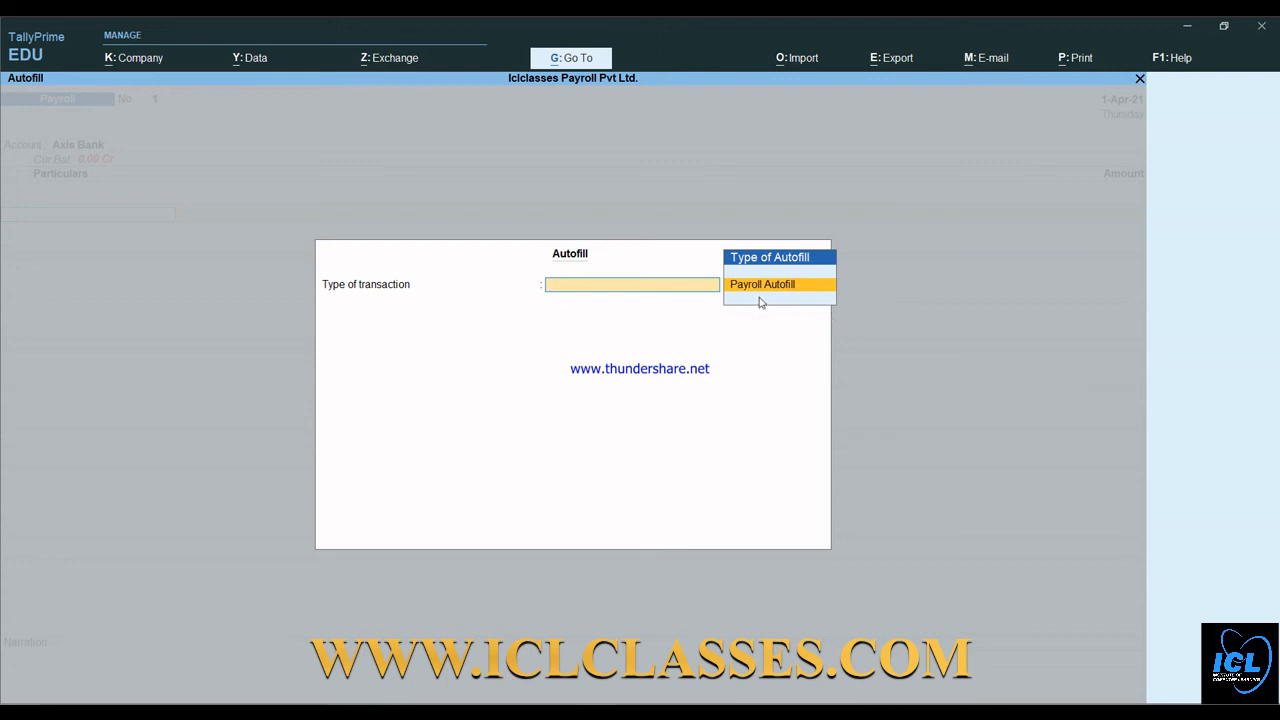
key(Return)
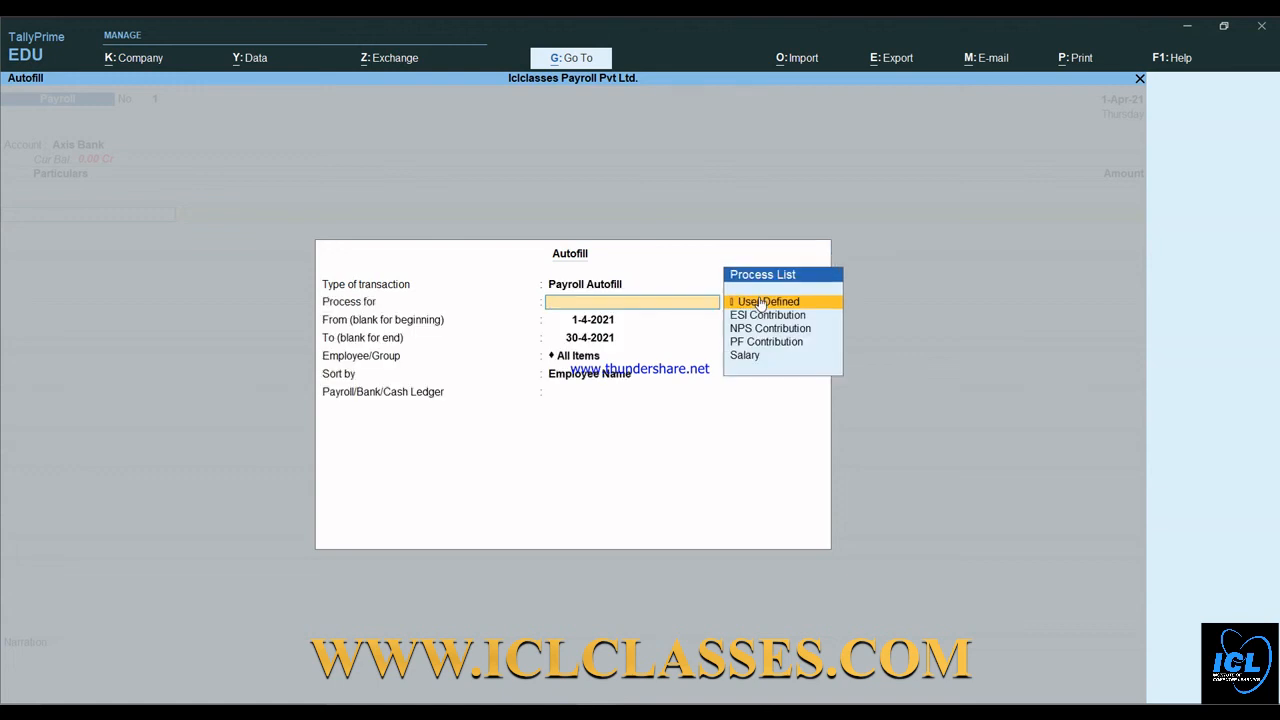
key(Down)
key(Down)
key(Down)
key(Down)
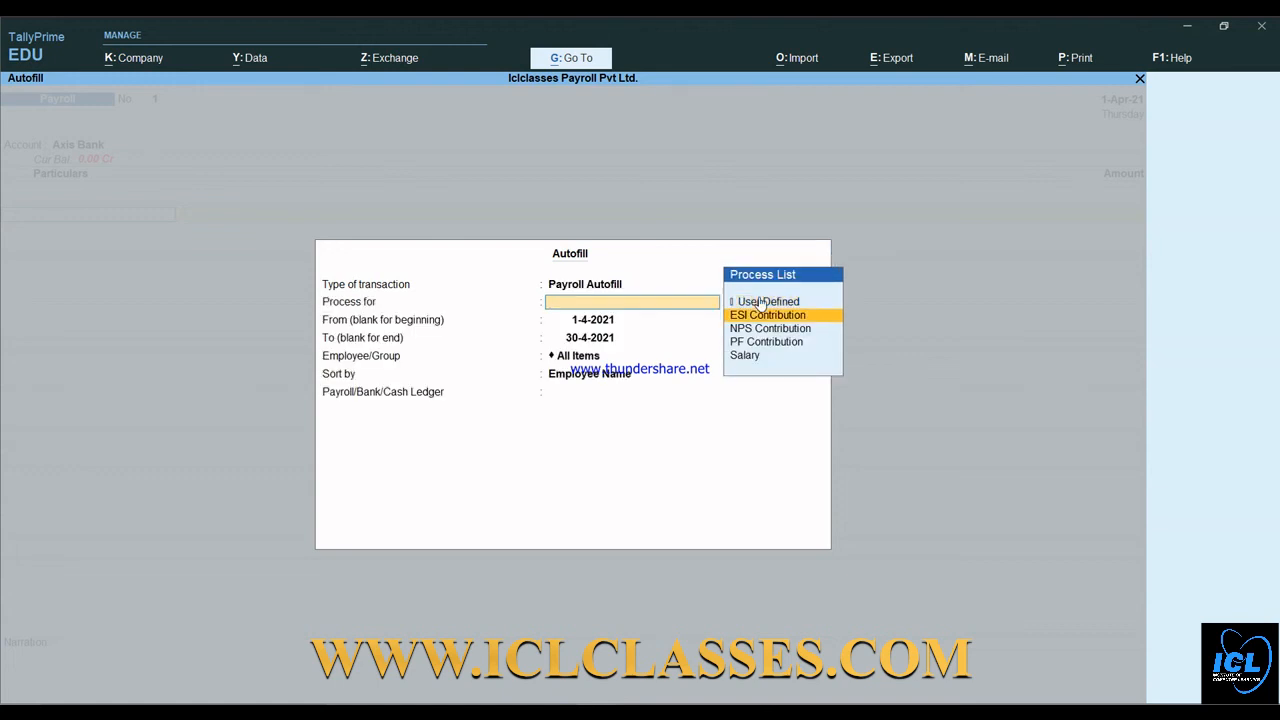
key(Return)
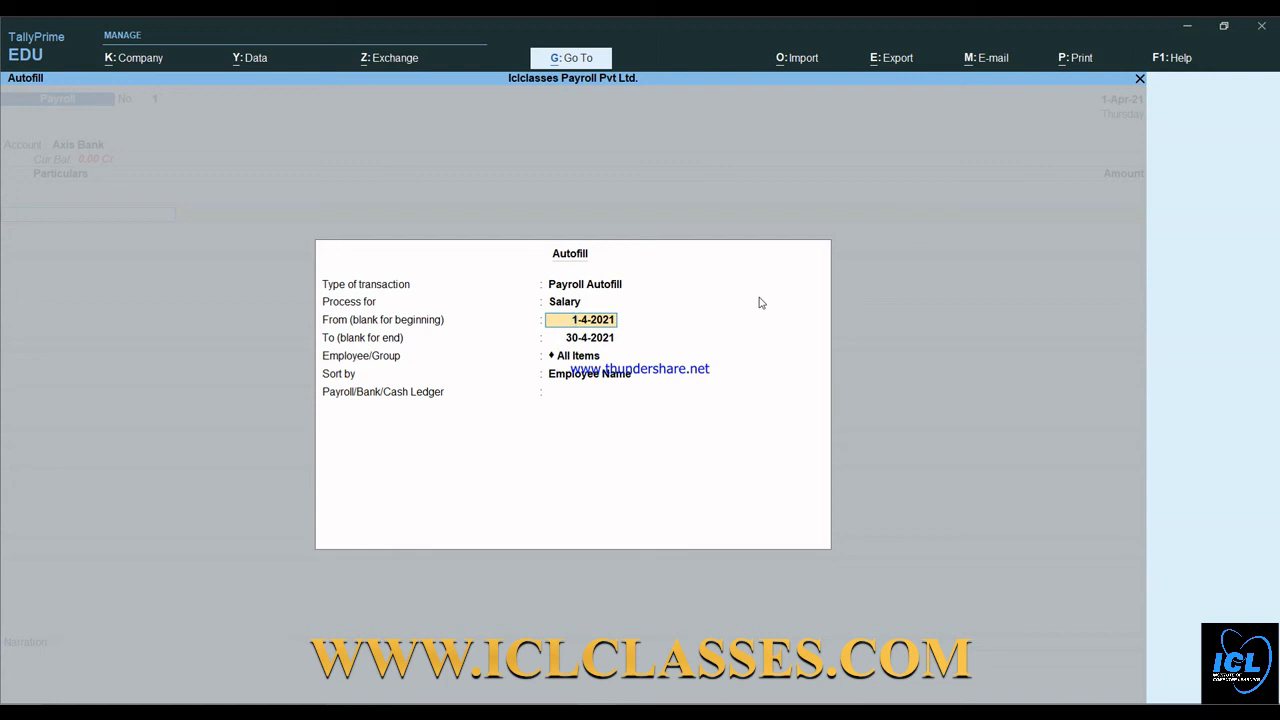
key(Return)
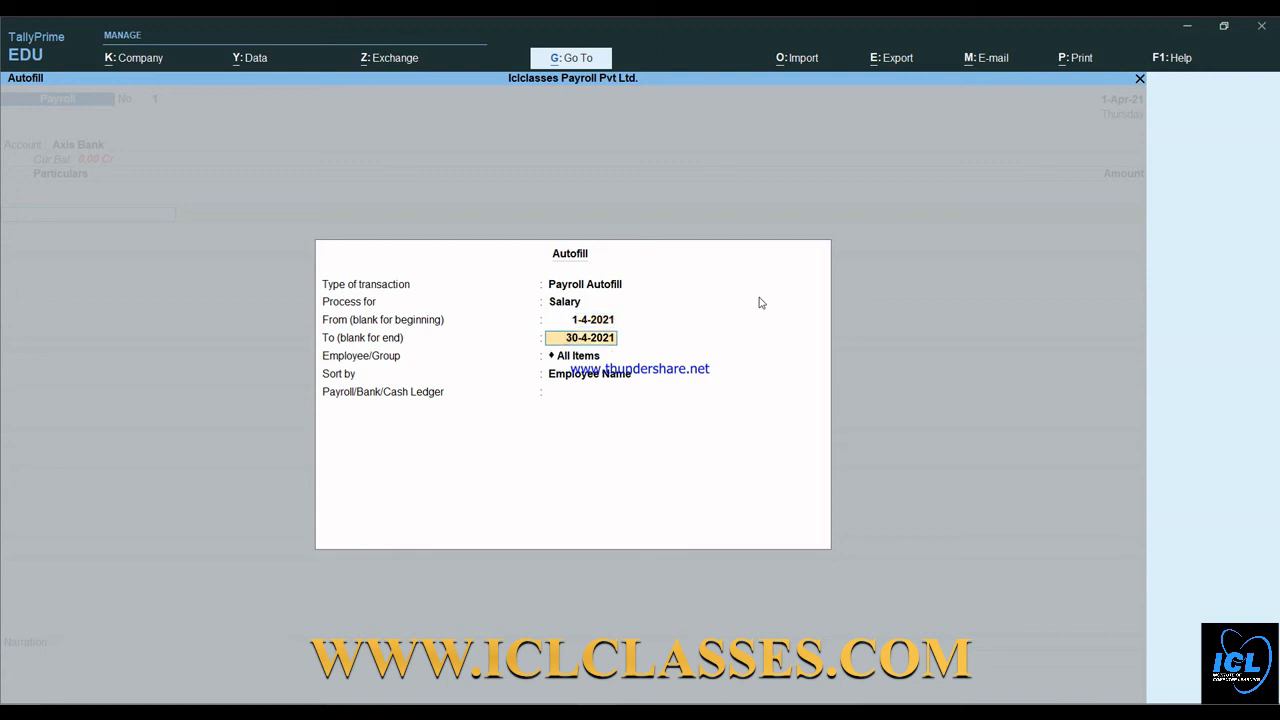
text(1-5)
key(Return)
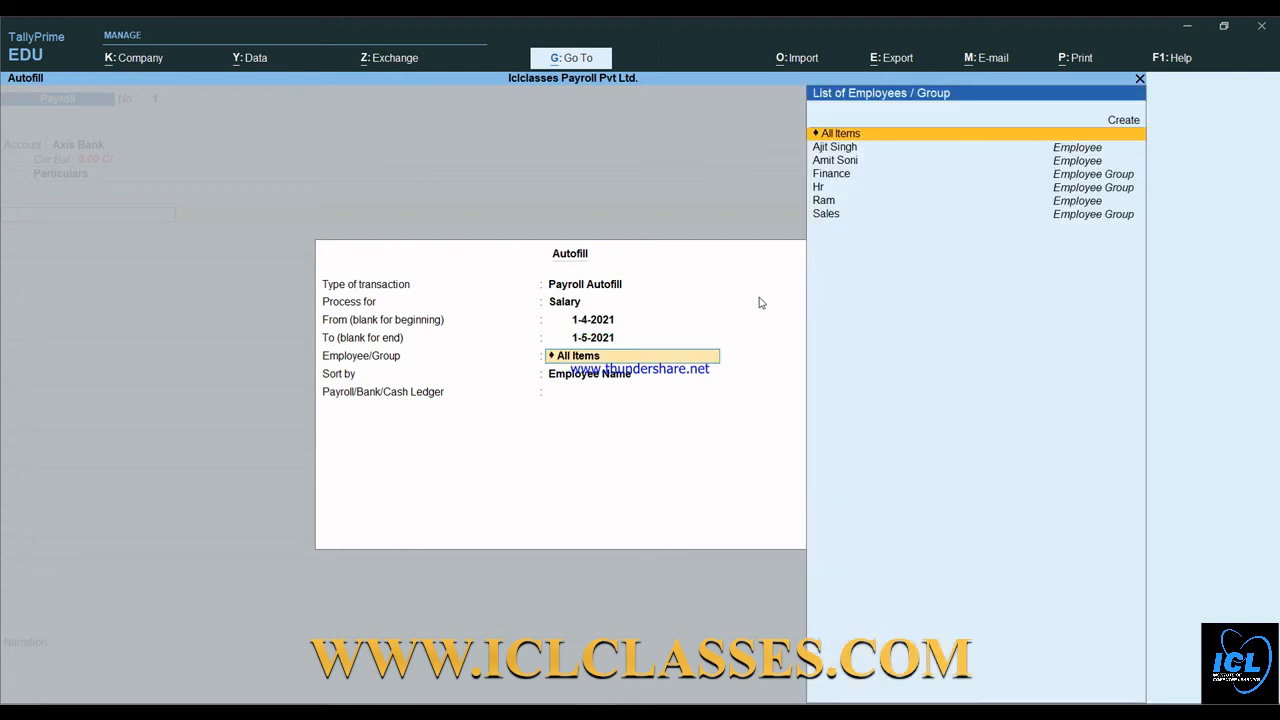
key(Return)
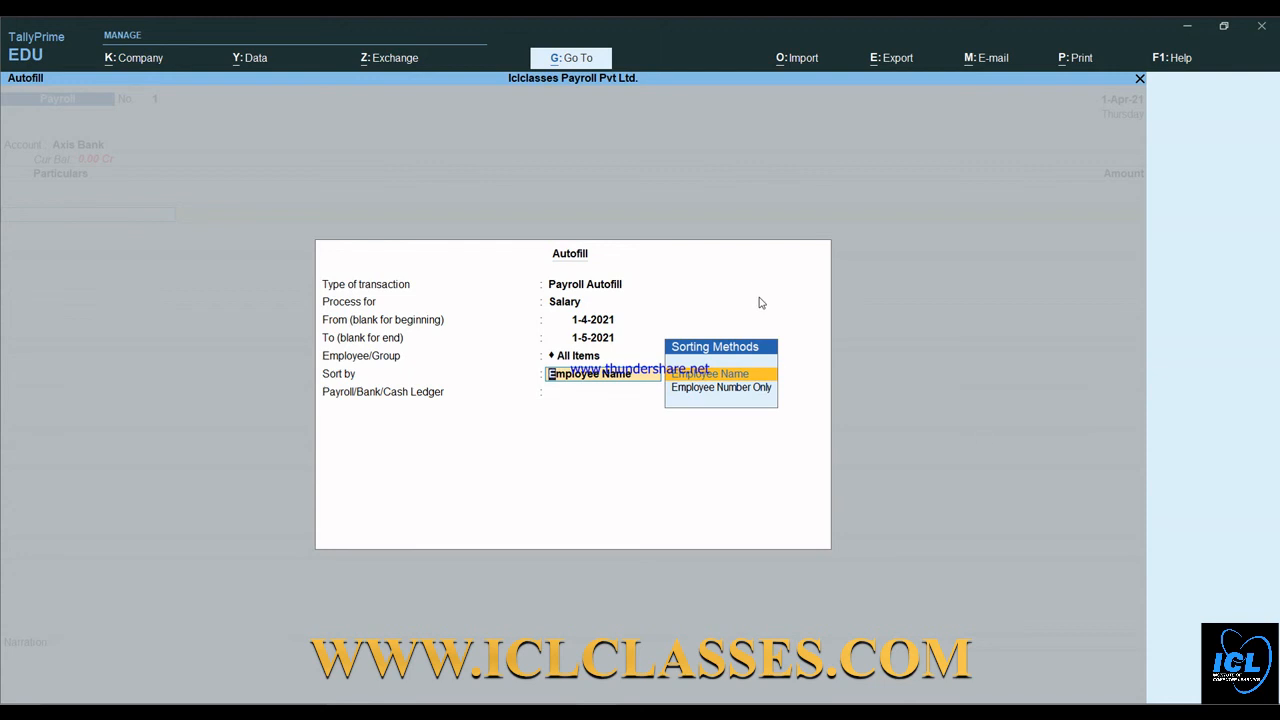
key(Return)
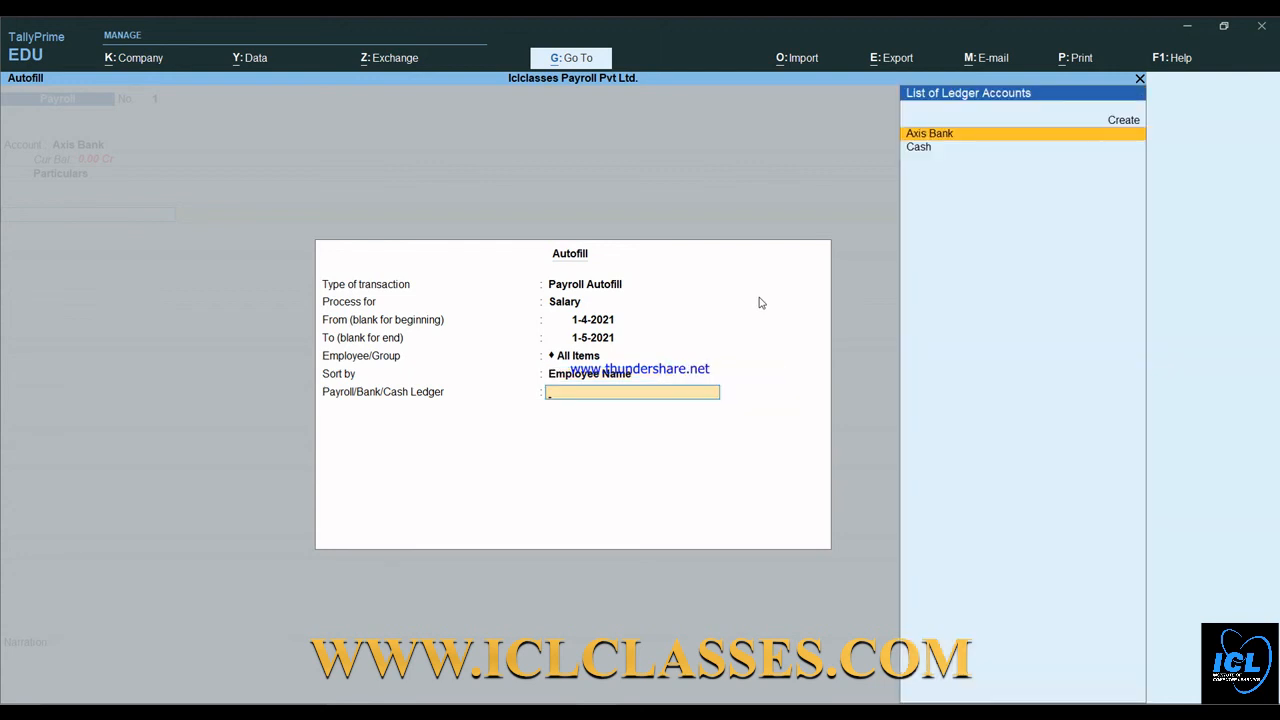
- Correct the period to 1-5-2021 through 31-5-2021 and pick Axis Bank as the paying ledger
key(BackSpace)
key(BackSpace)
key(BackSpace)
key(BackSpace)
text(01)
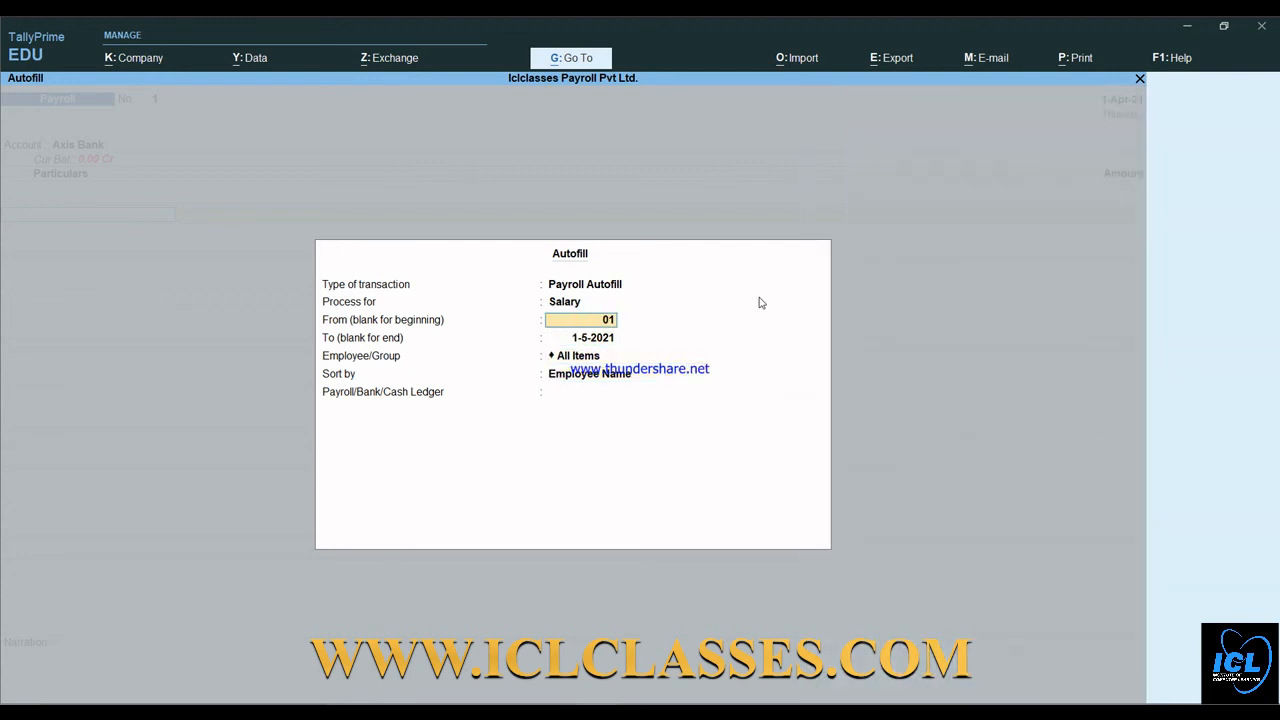
text(-5)
key(Return)
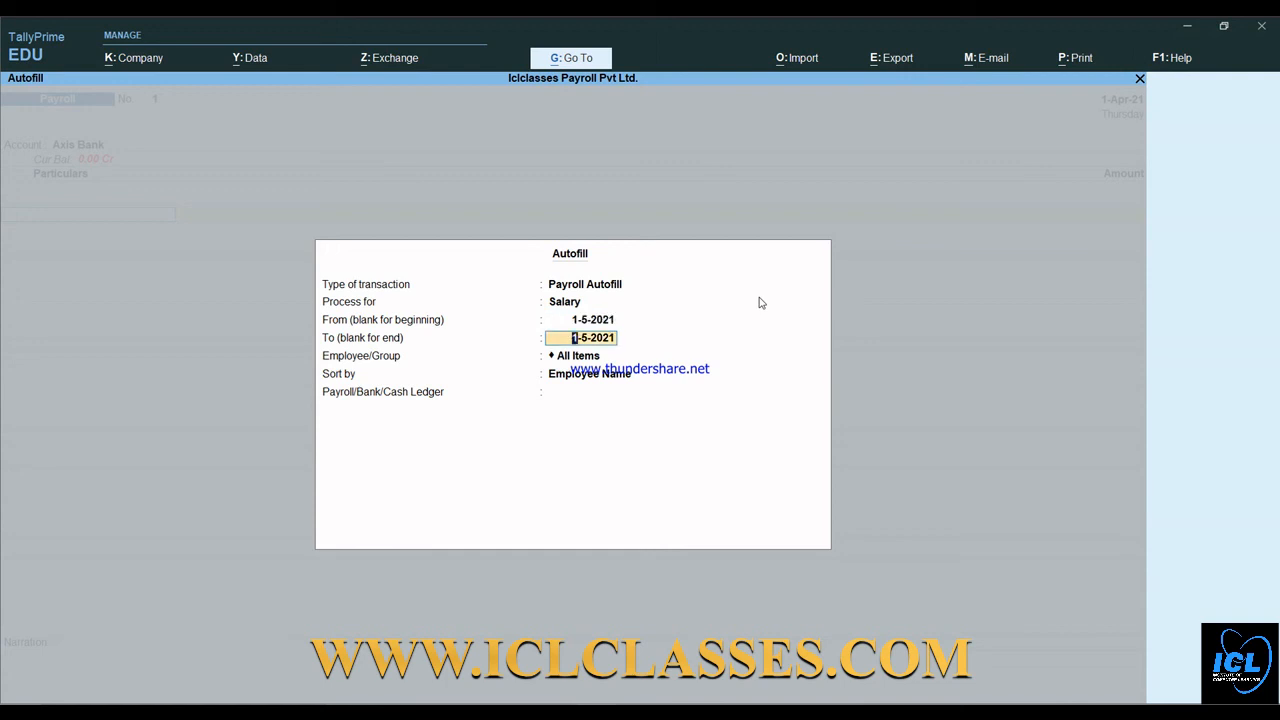
text(31-5)
key(Return)
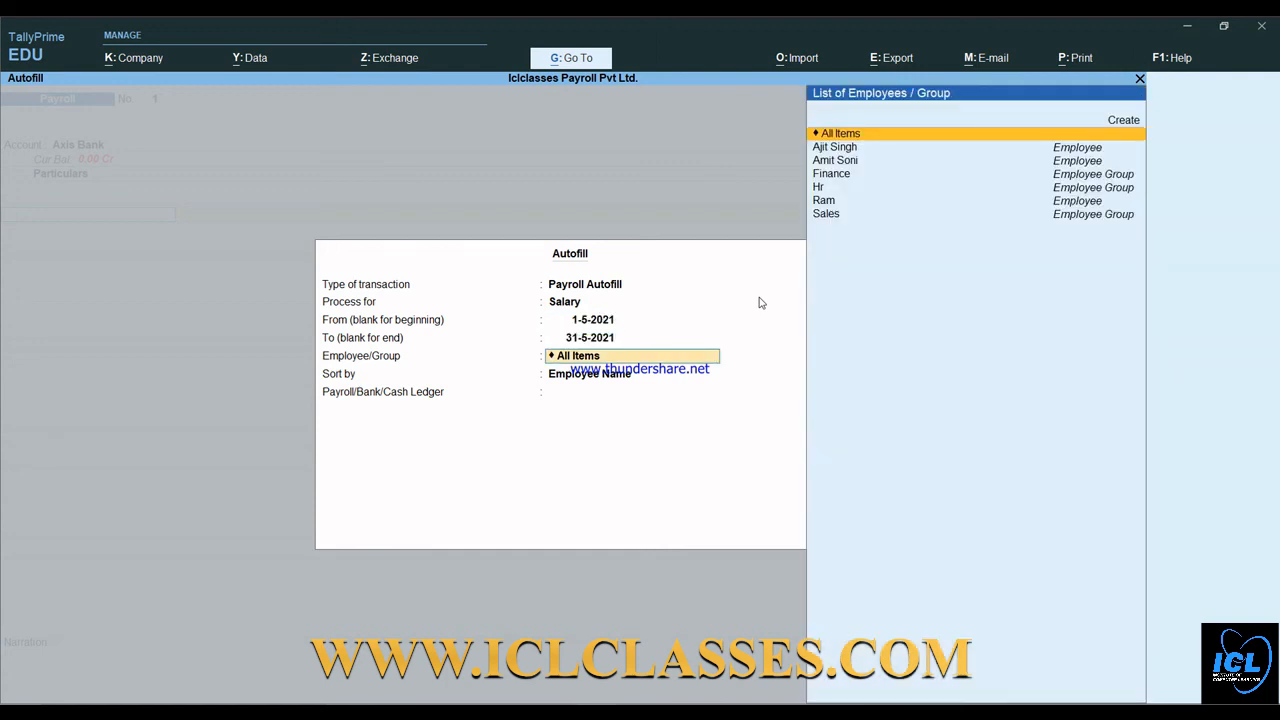
key(Return)
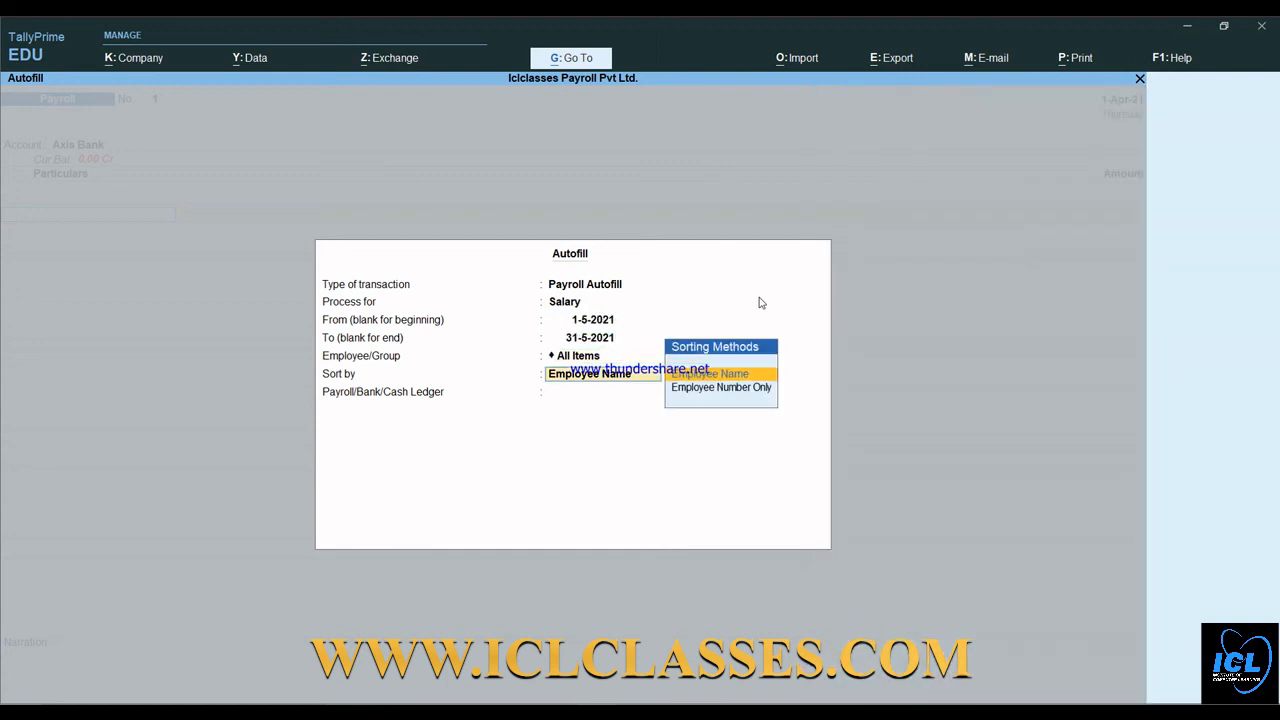
key(Return)
key(Return)
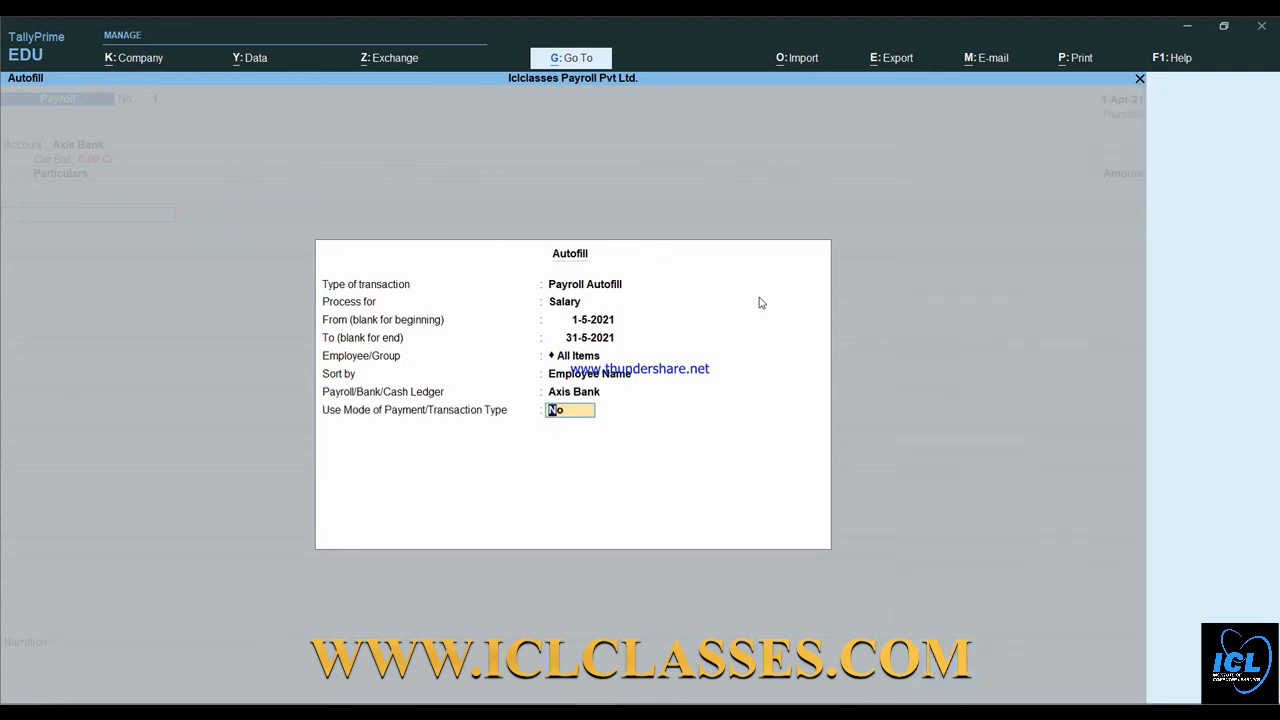
key(Return)
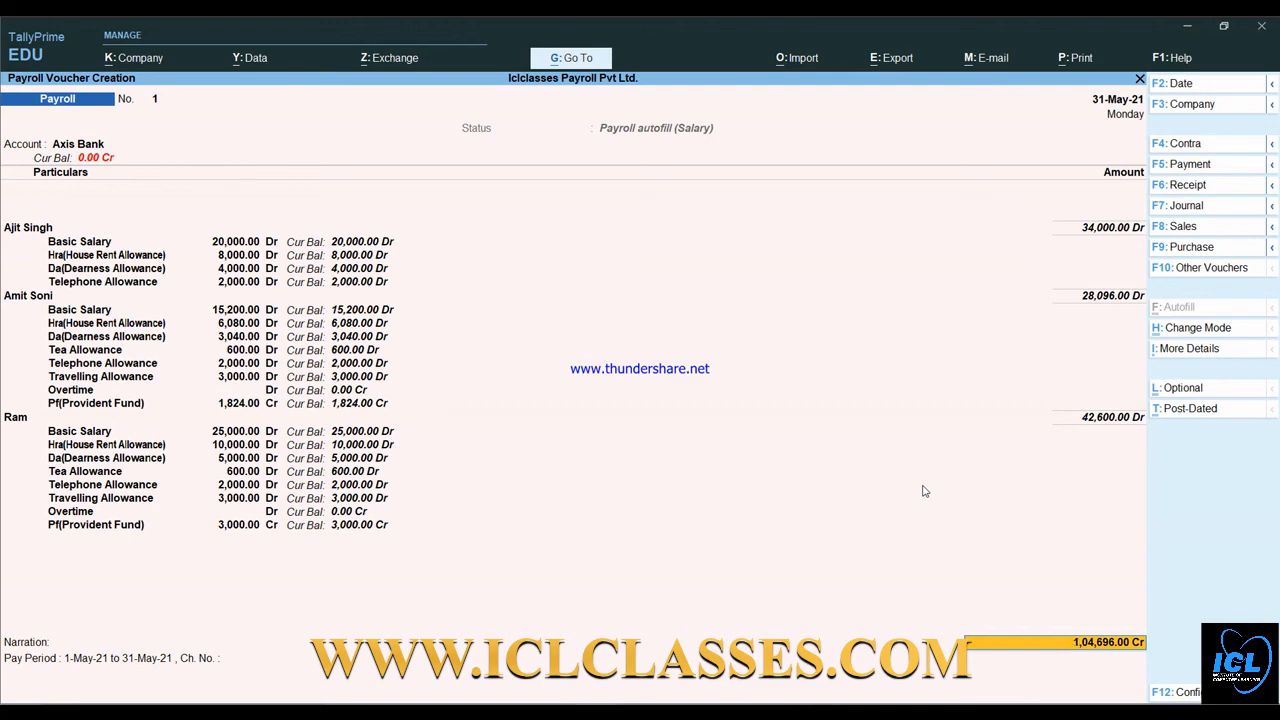
- Enter the cheque number in Bank Allocations and save the 1,04,696.00 payroll voucher
key(Return)
key(Return)
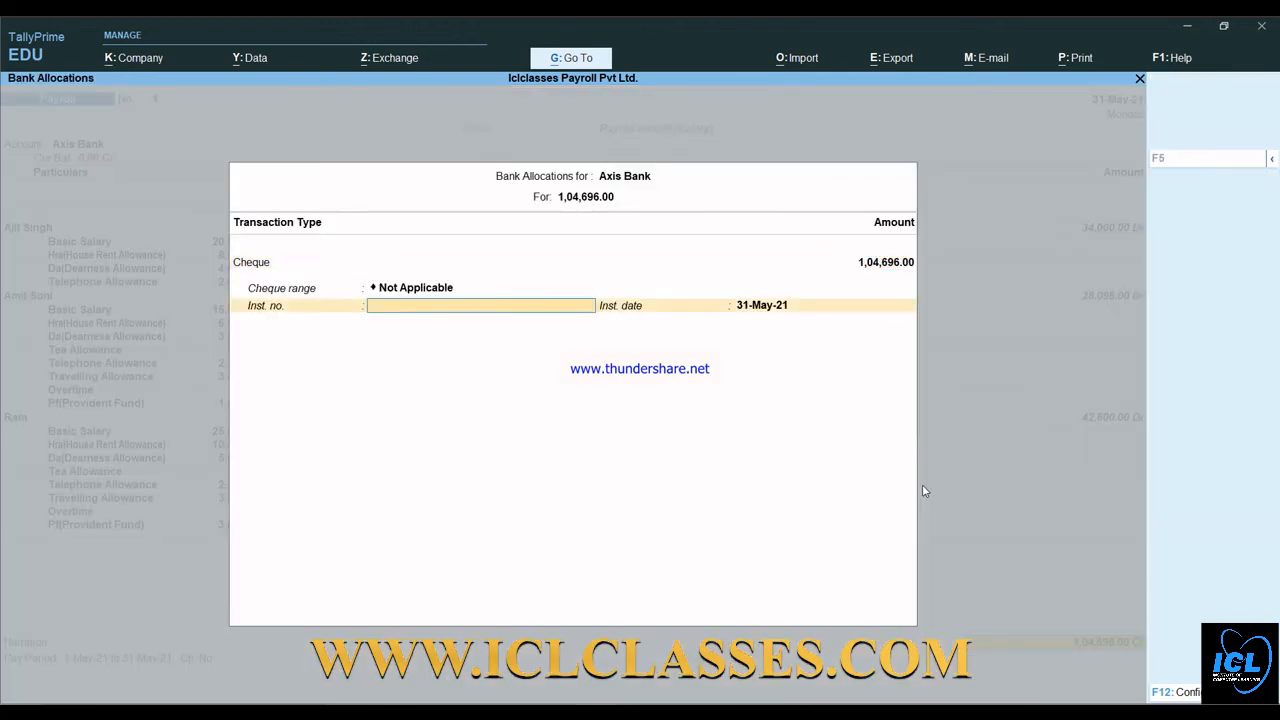
text(12164)
key(Return)
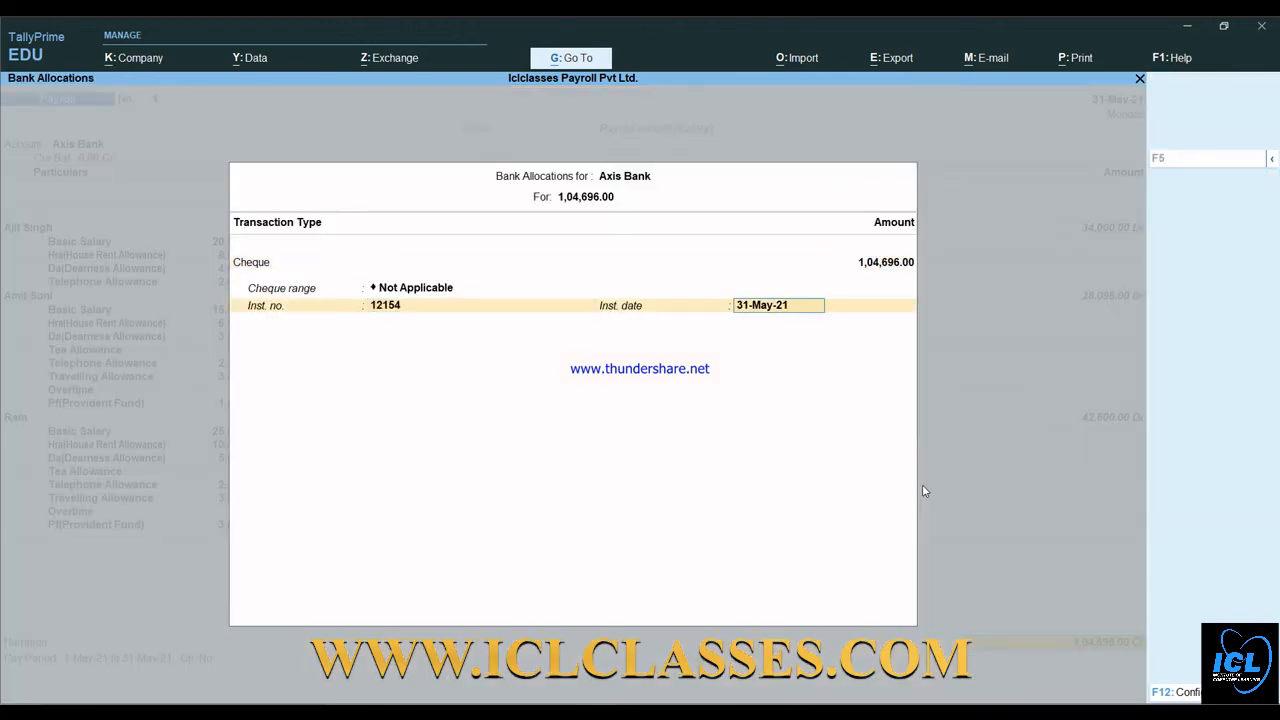
key(Return)
key(Return)
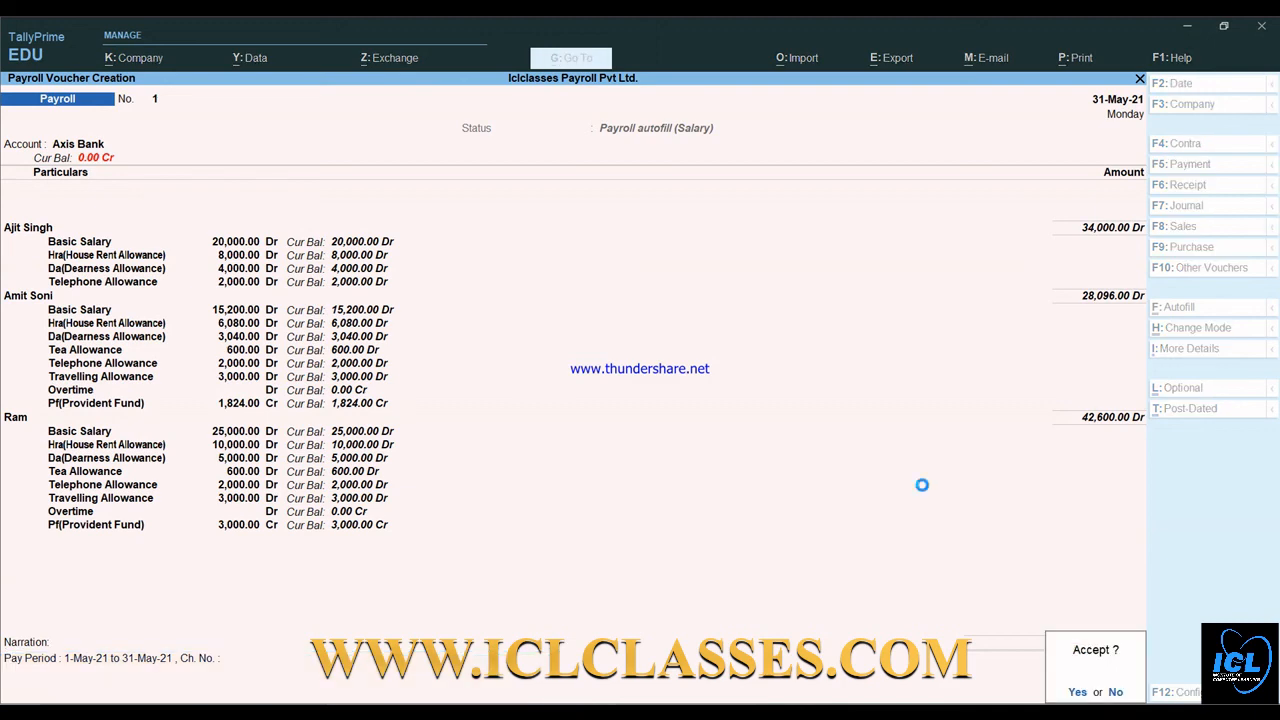
key(Return)
- Quit voucher entry back to the Gateway of Tally
key(Escape)
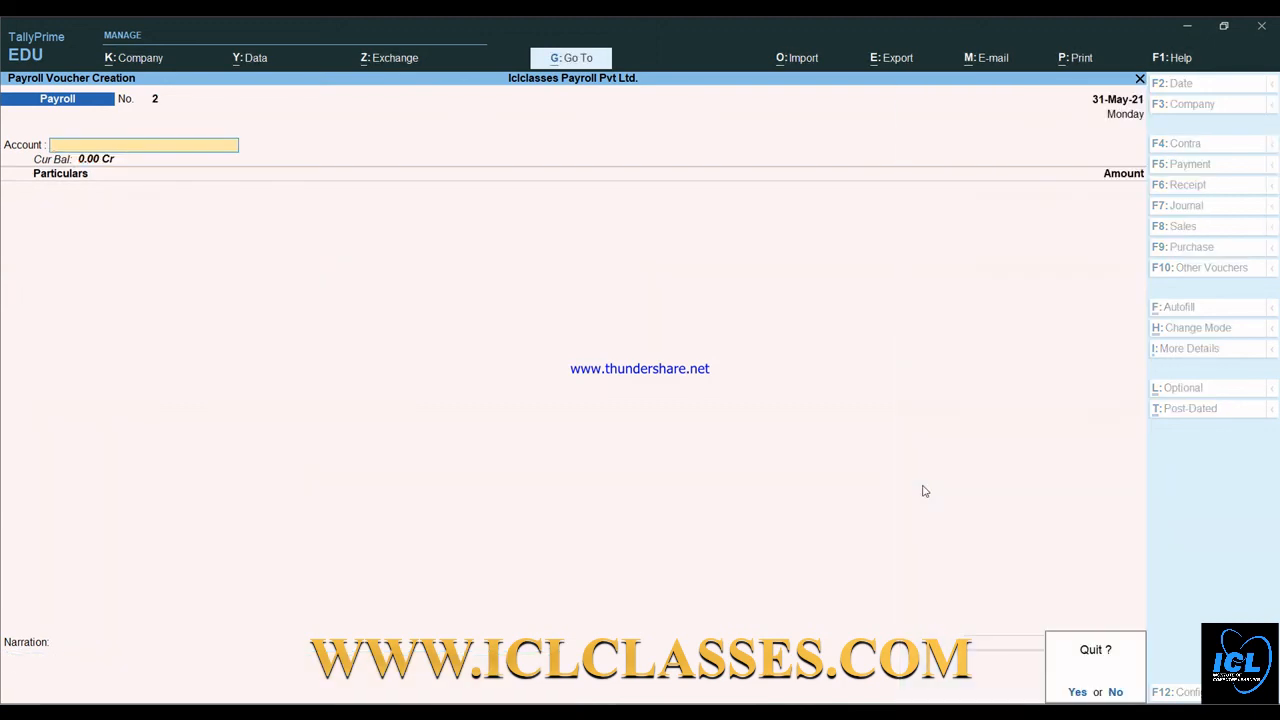
key(y)
key(Down)
key(Down)
key(Down)
key(Down)
key(Down)
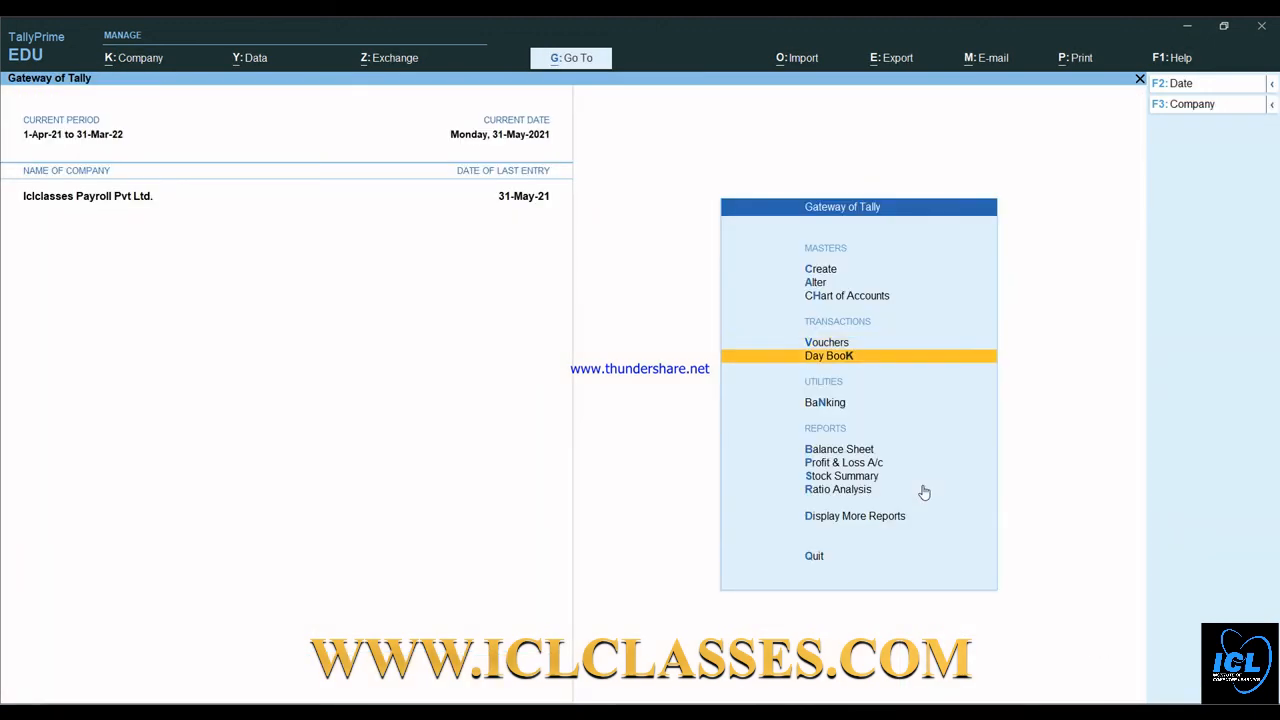
- Open Payroll Reports > Pay Slip for All Items and display the Finance employee's May-2021 slip
key(Down)
key(Down)
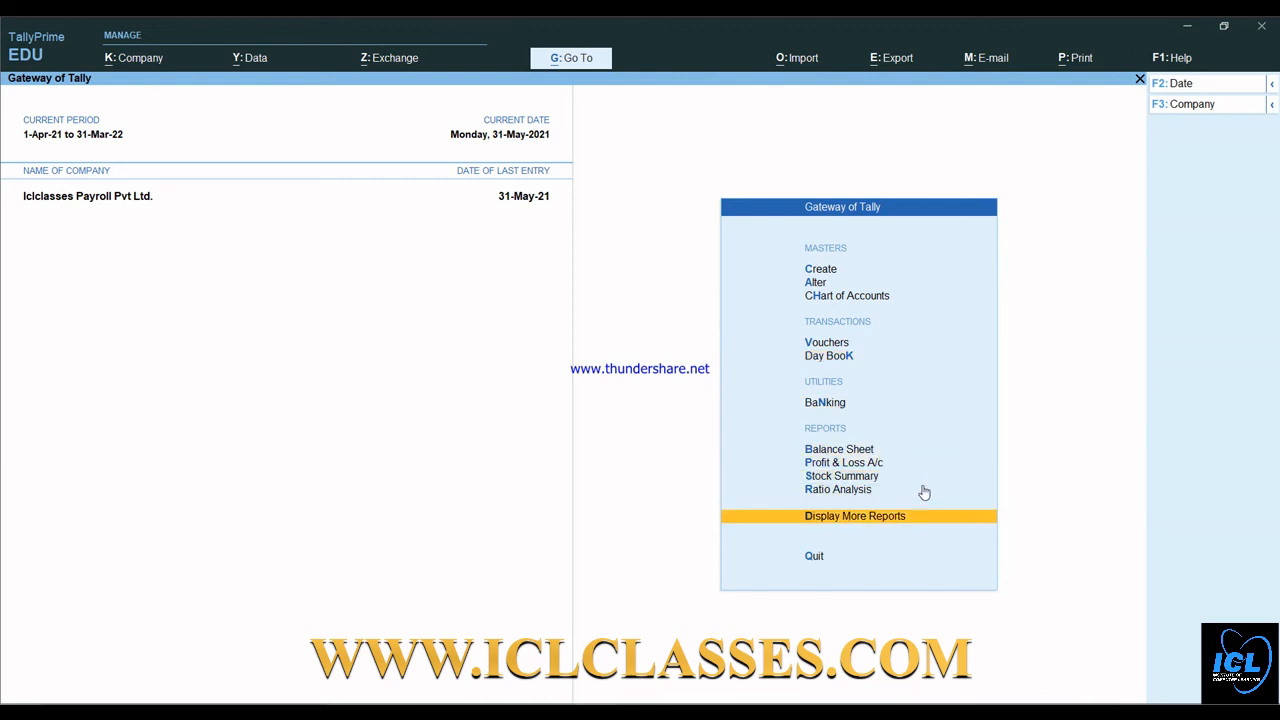
key(Return)
key(Down)
key(Down)
key(Down)
key(Down)
key(Down)
key(Down)
key(Down)
key(Down)
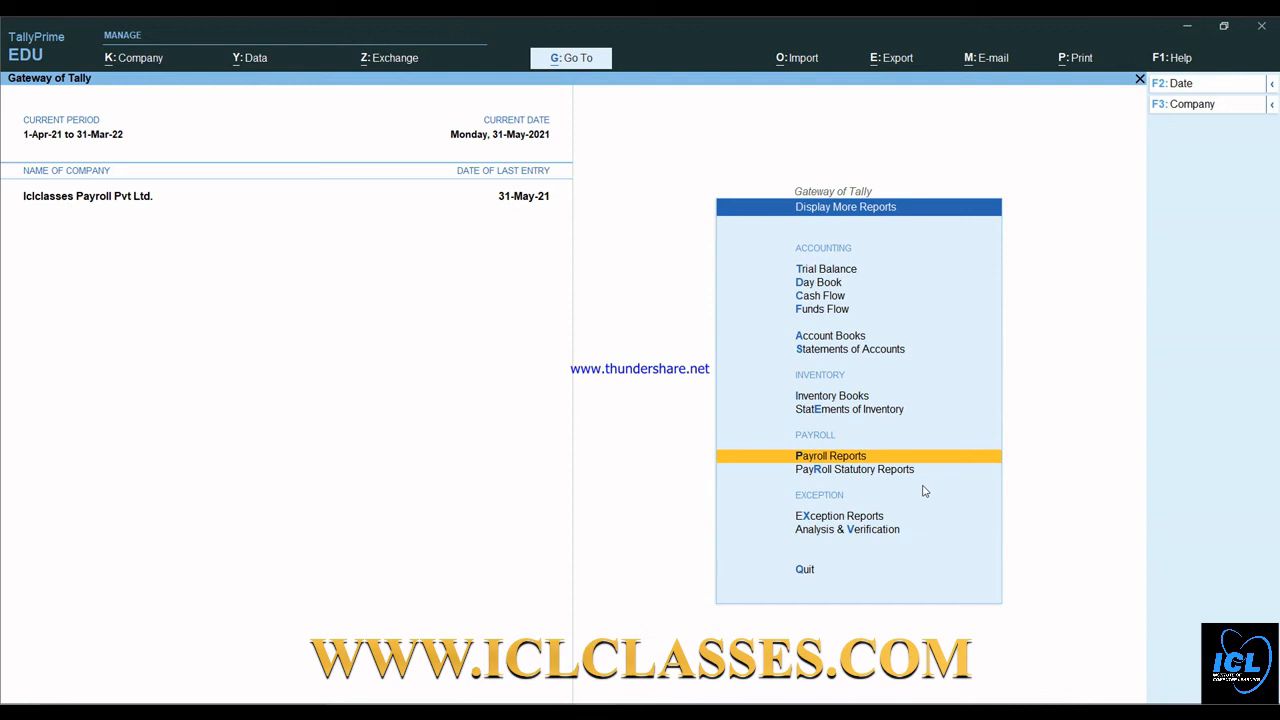
key(Return)
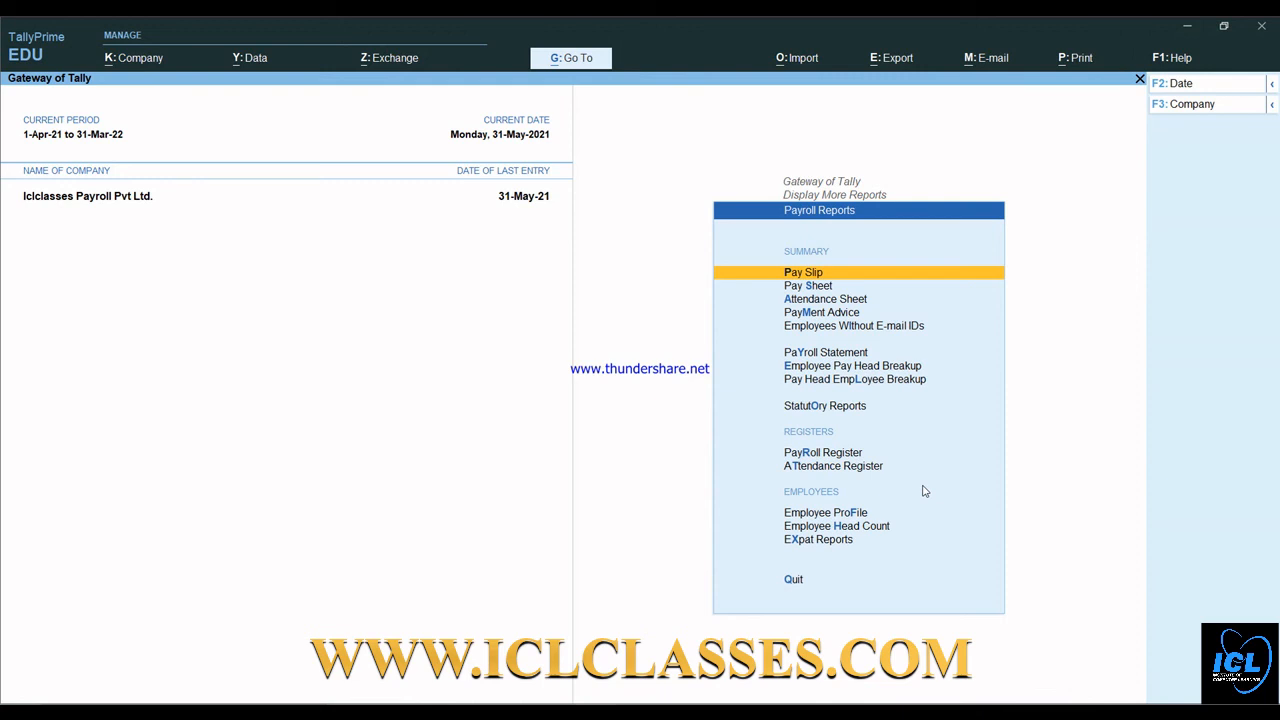
key(Return)
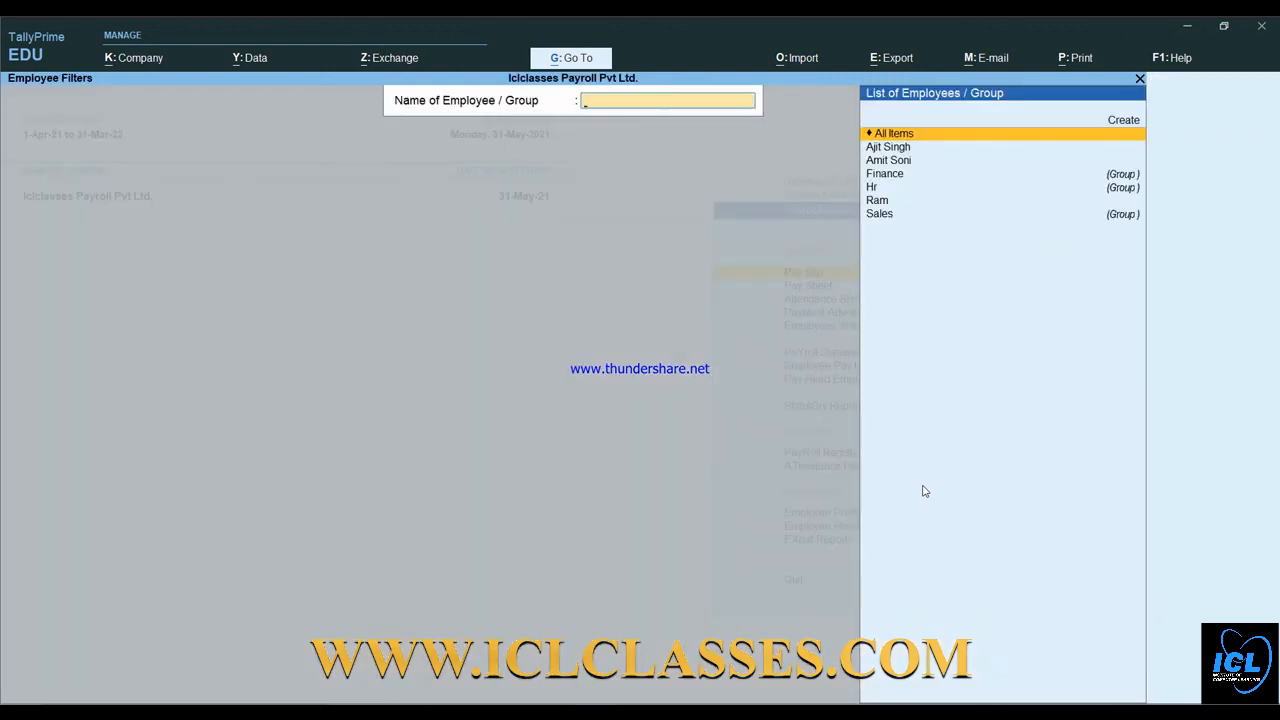
key(Return)
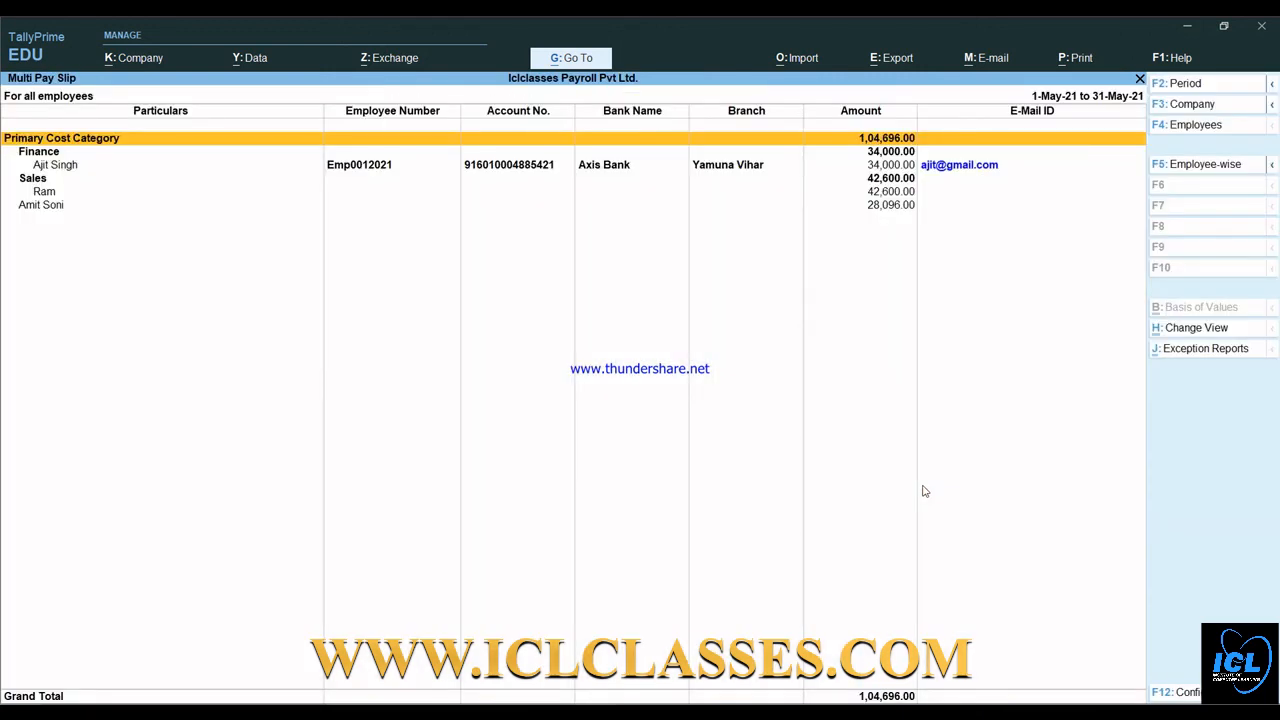
key(Down)
key(Down)
key(Up)
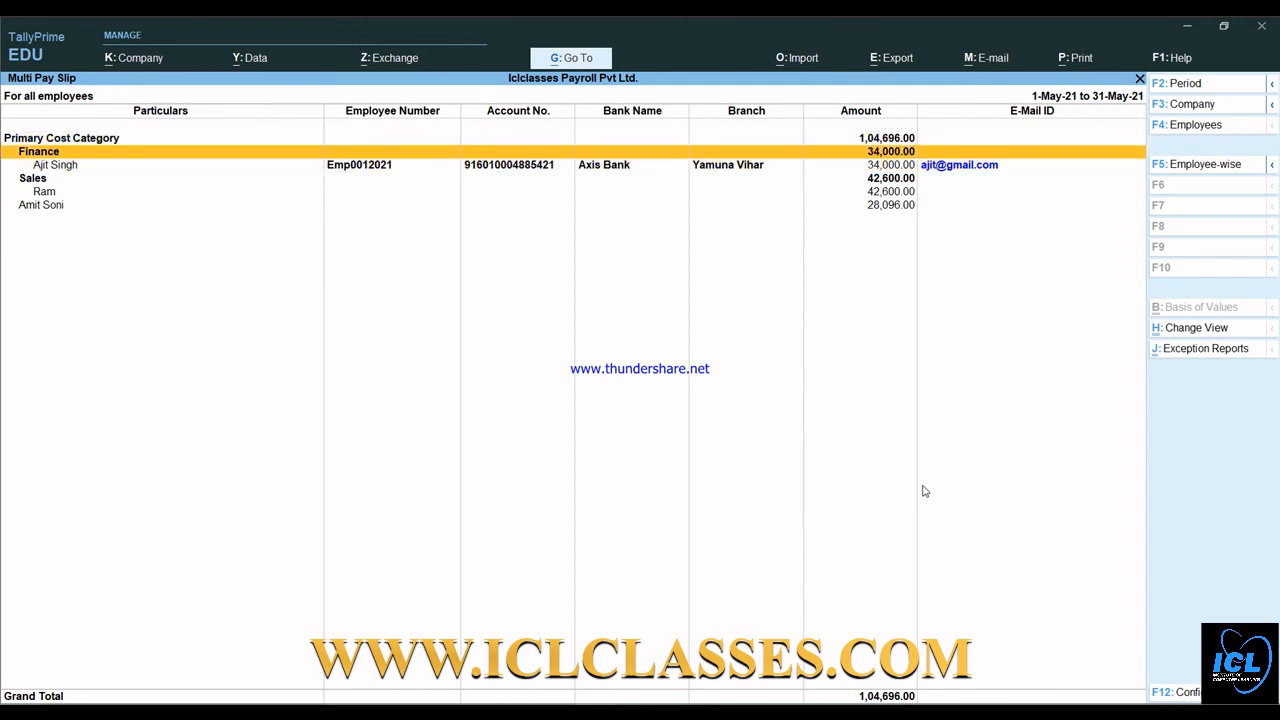
key(Down)
key(Return)
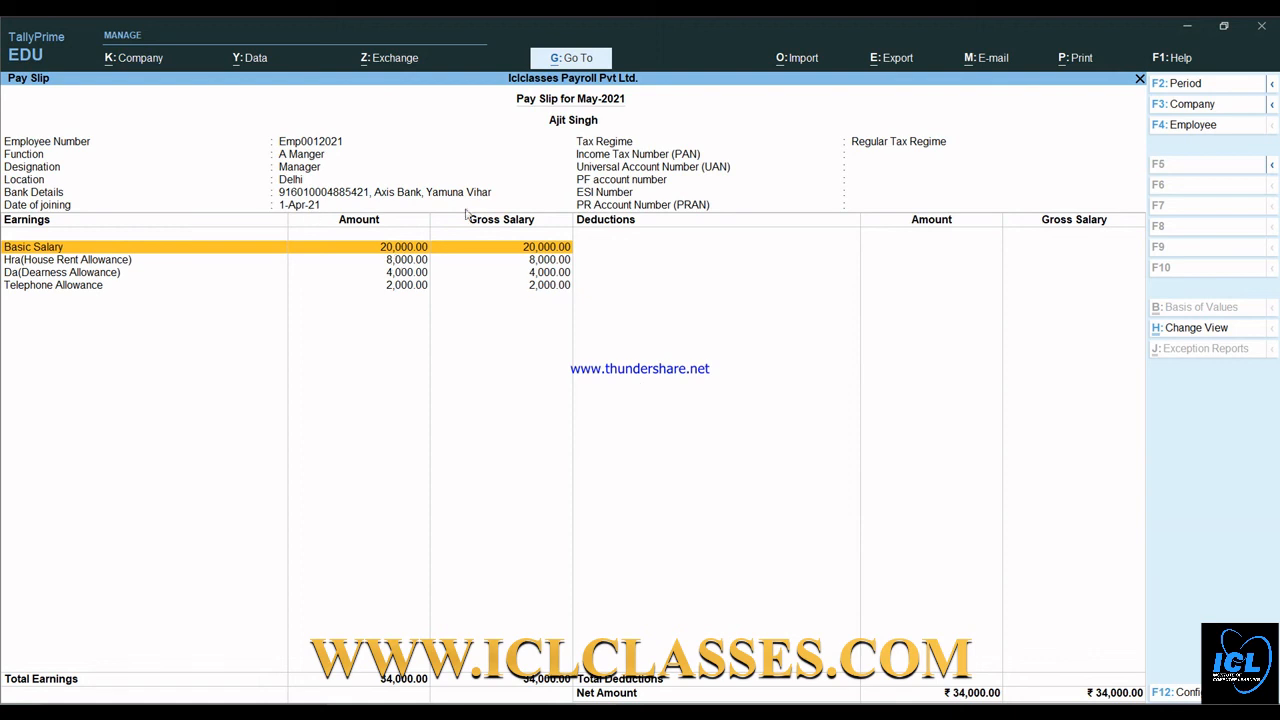
- Open a print preview of the Finance employee's current May-2021 pay slip
click(578, 348)
key(alt+p)
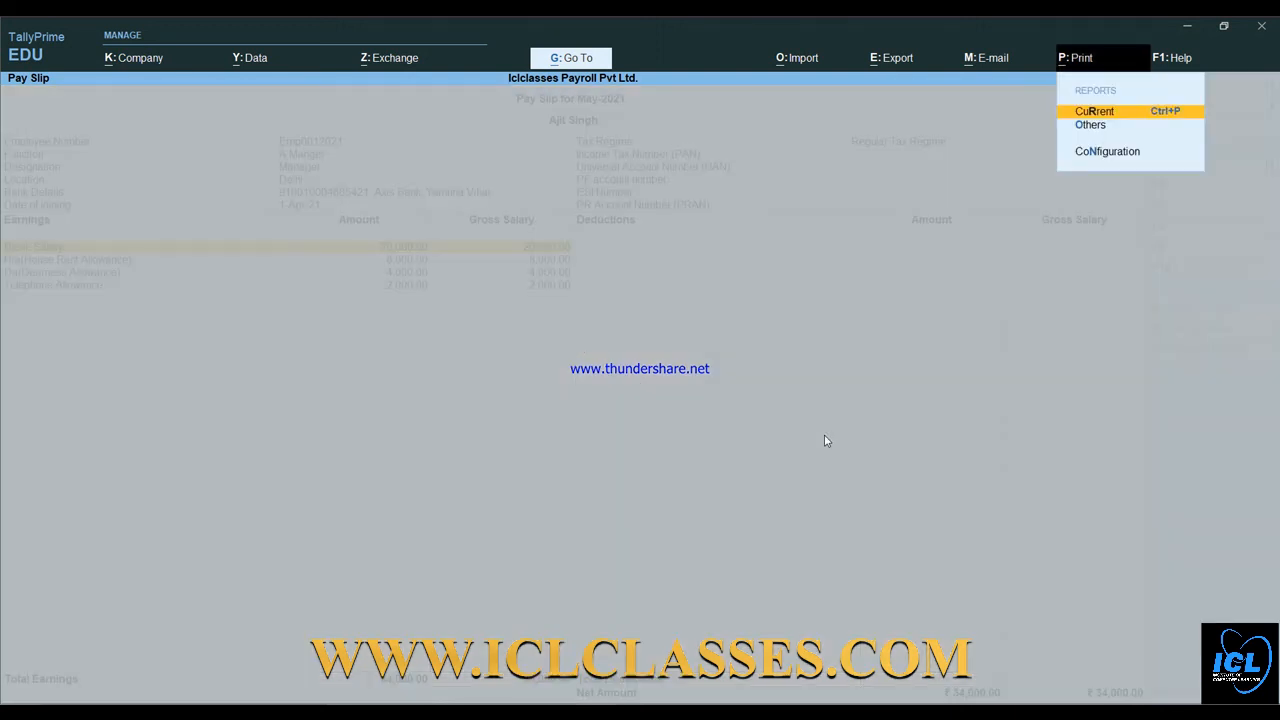
key(Return)
key(Left)
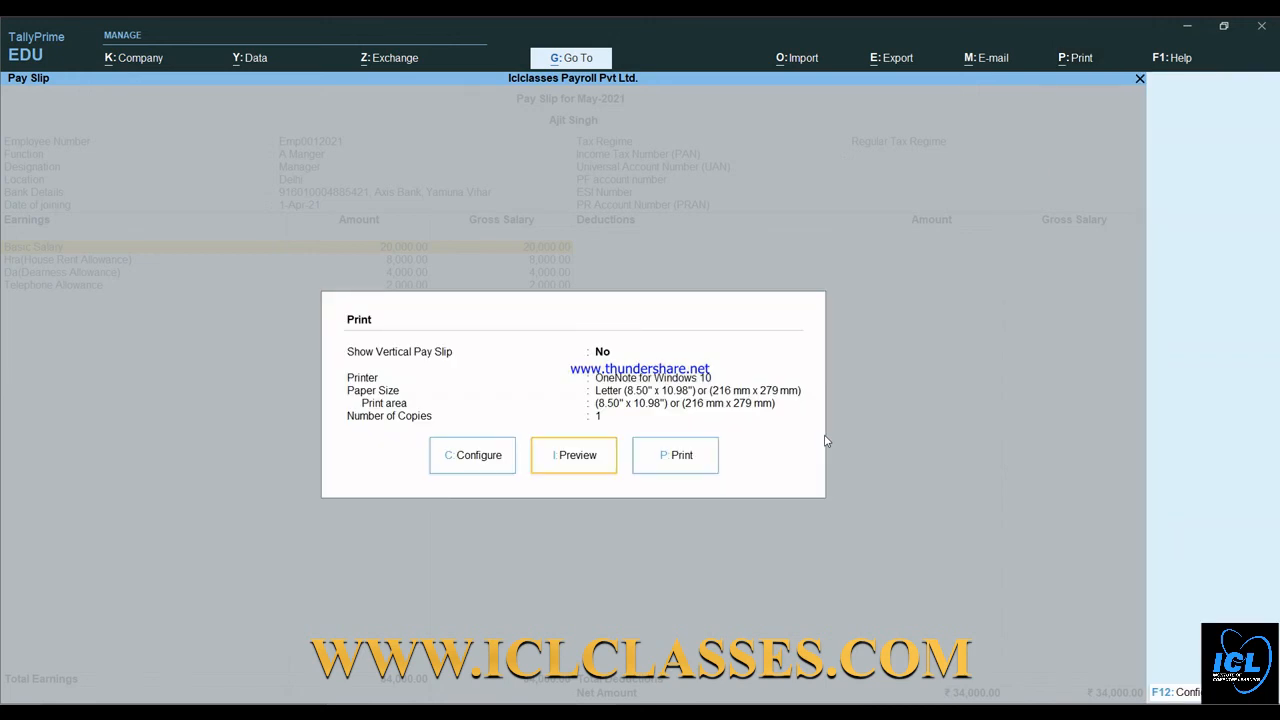
key(Return)
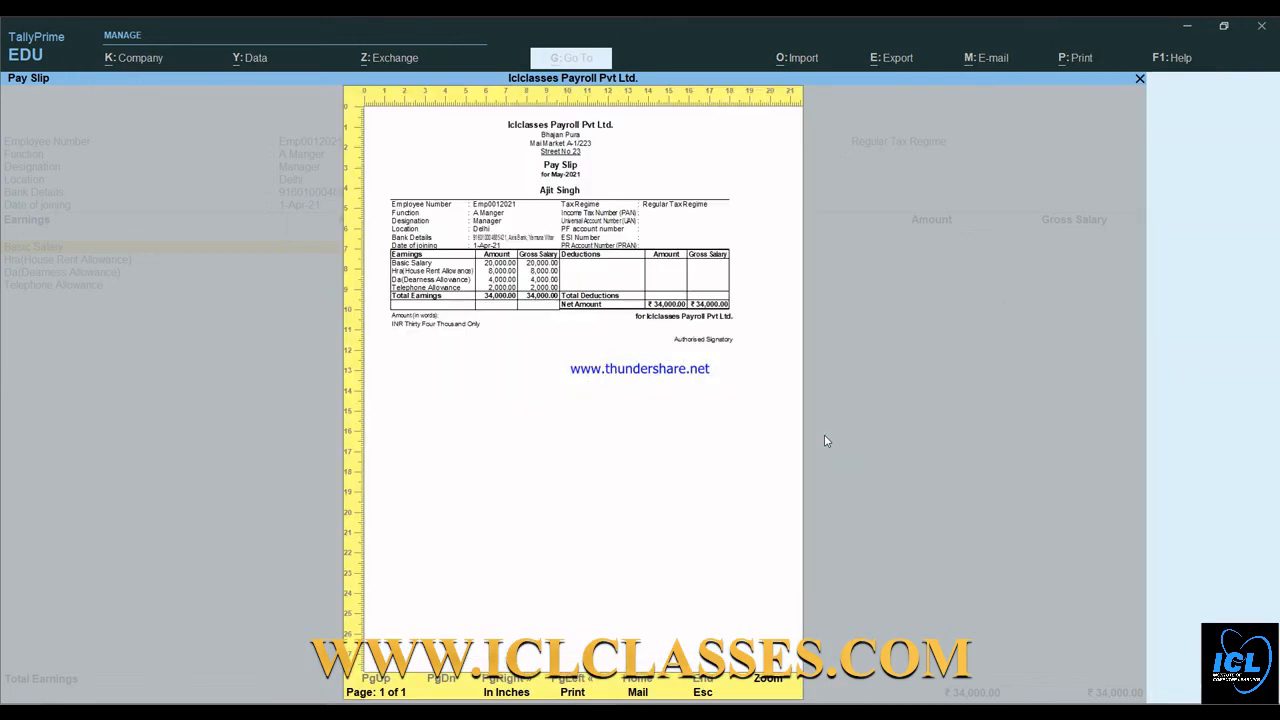
- Zoom the preview in and back to full page, then close the preview and the pay slip
key(alt+z)
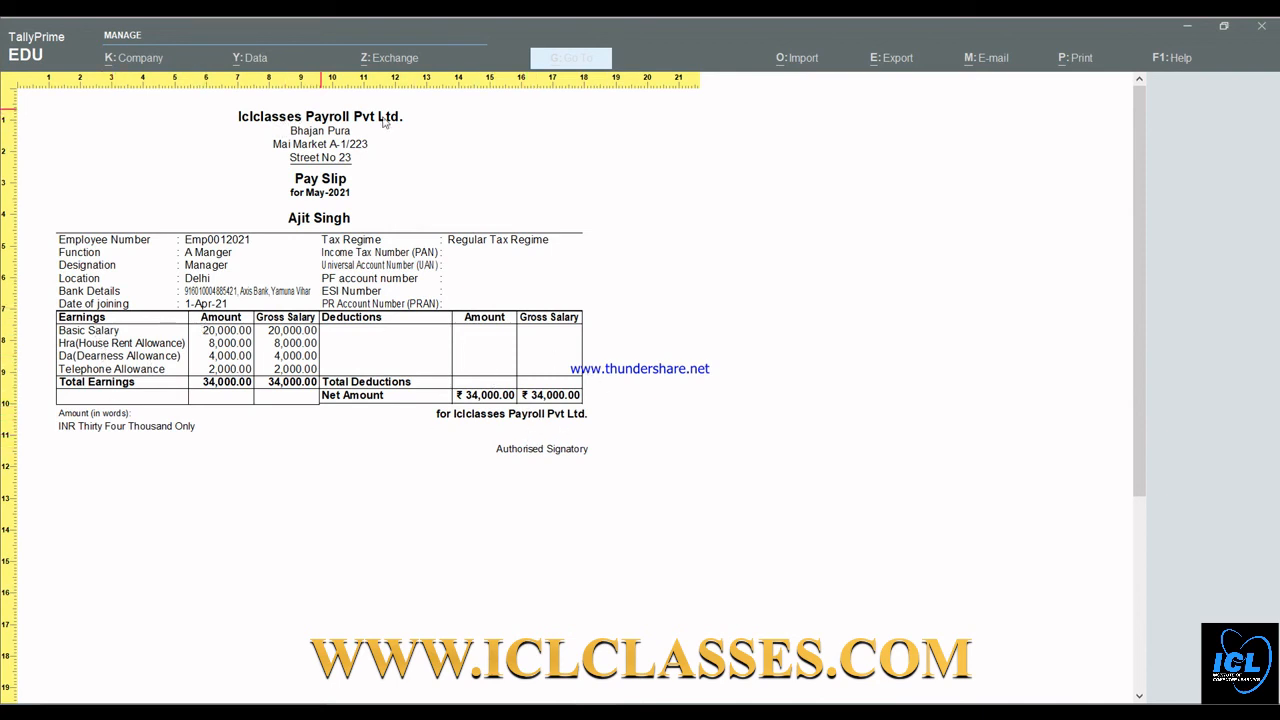
key(alt+z)
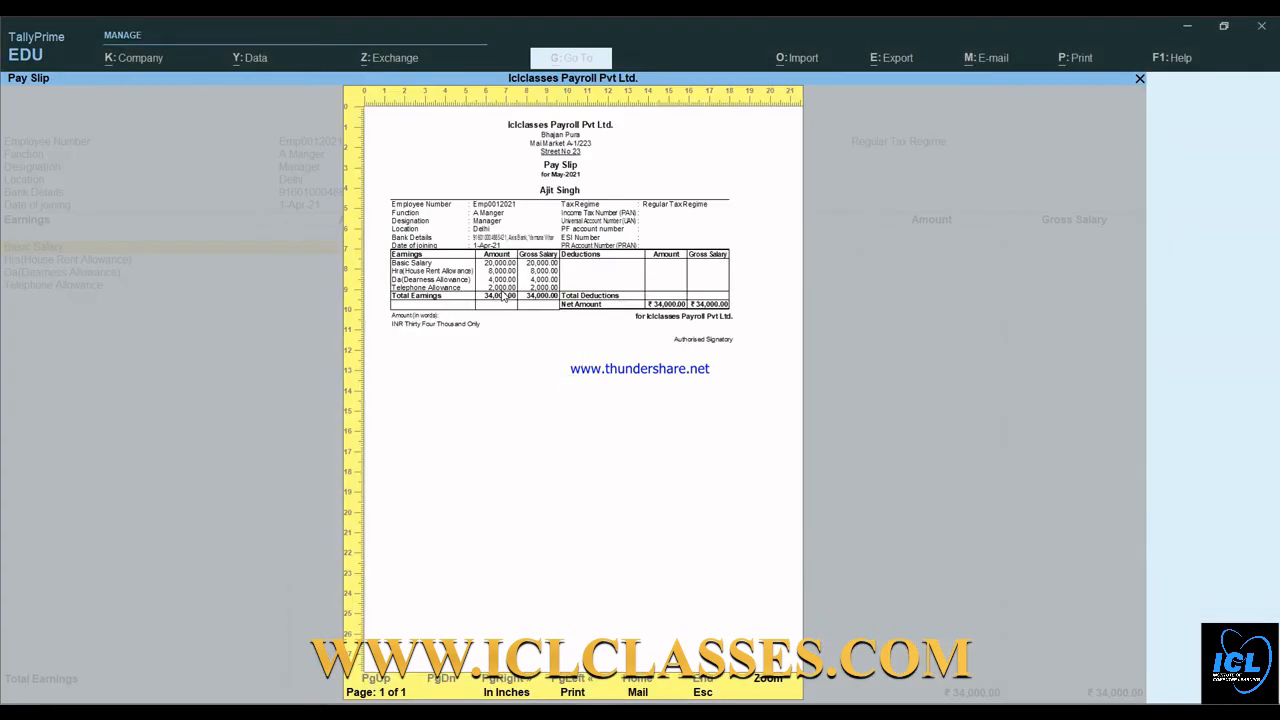
key(Escape)
key(Escape)
key(Escape)
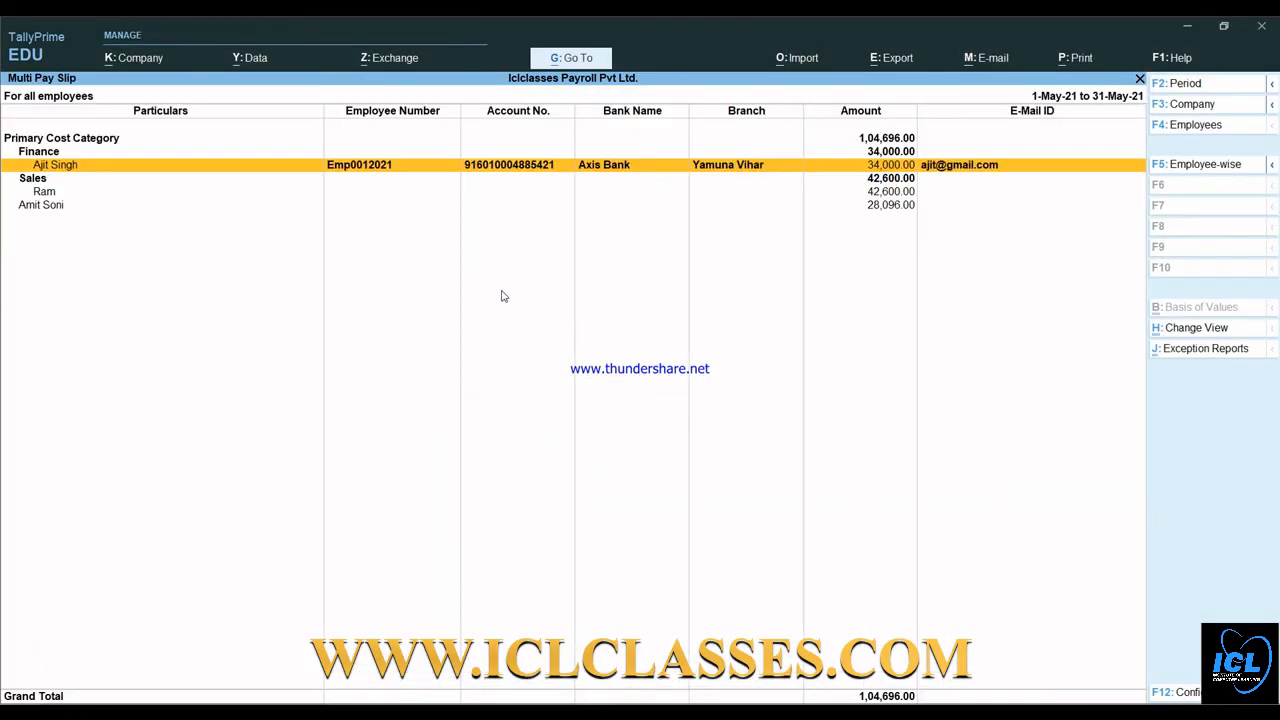
key(Escape)
key(Escape)
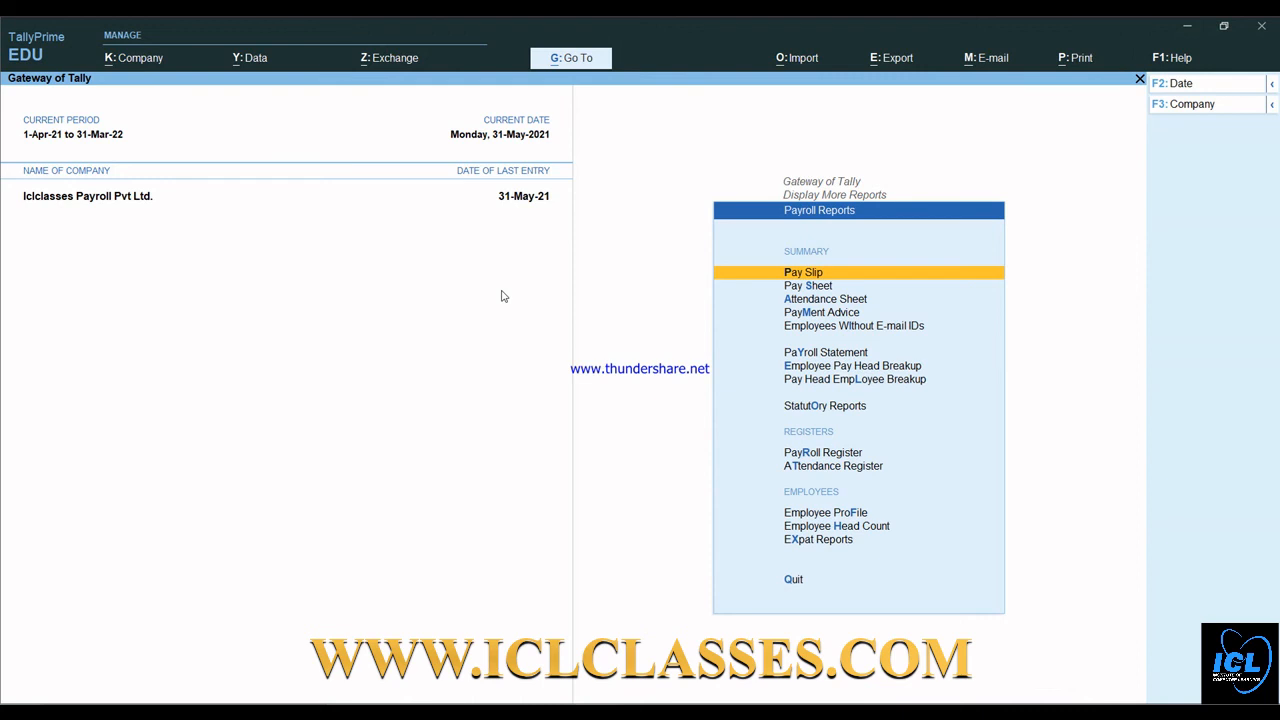
- Leave the Payroll Reports menu and return to the Display More Reports list
key(Down)
key(Down)
key(Down)
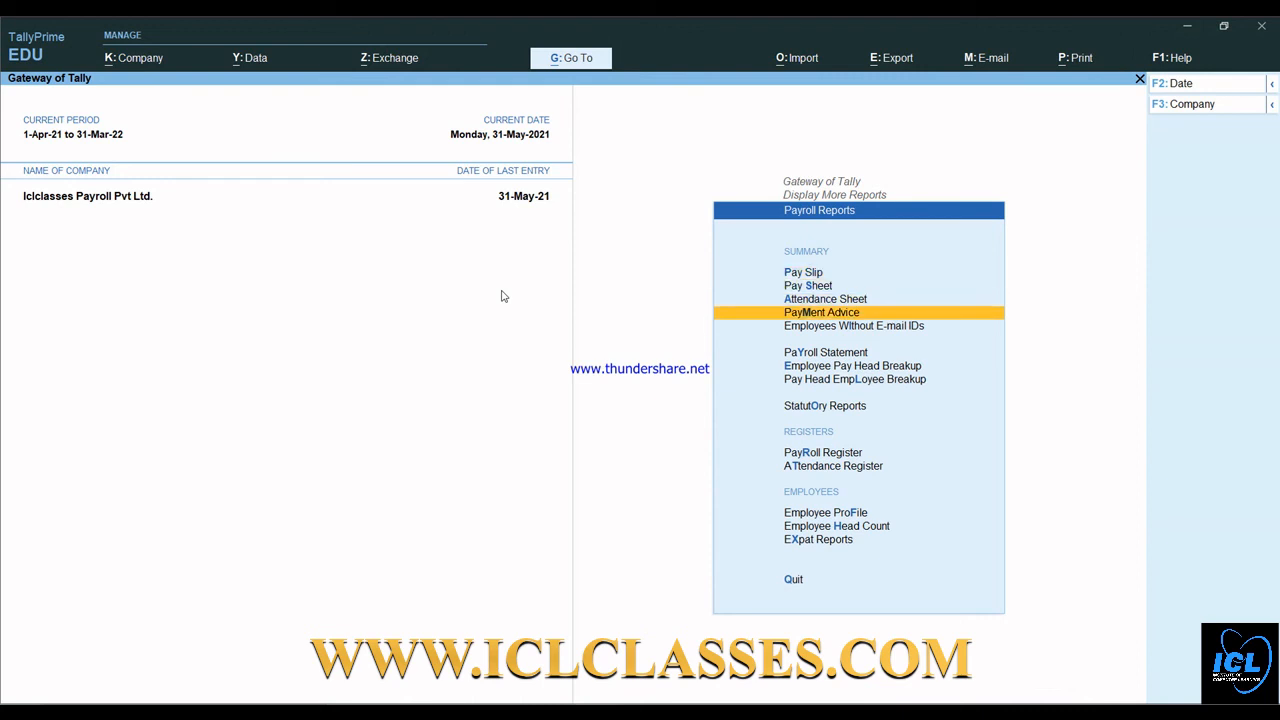
key(Escape)
key(Escape)
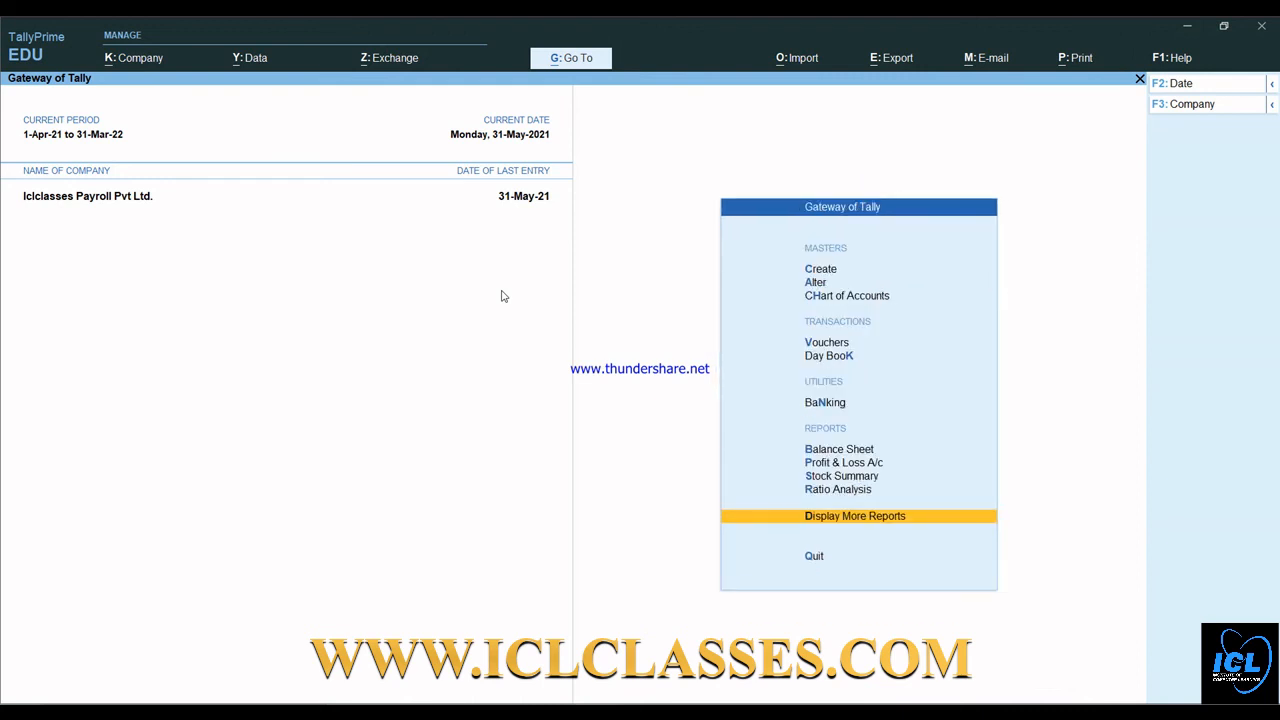